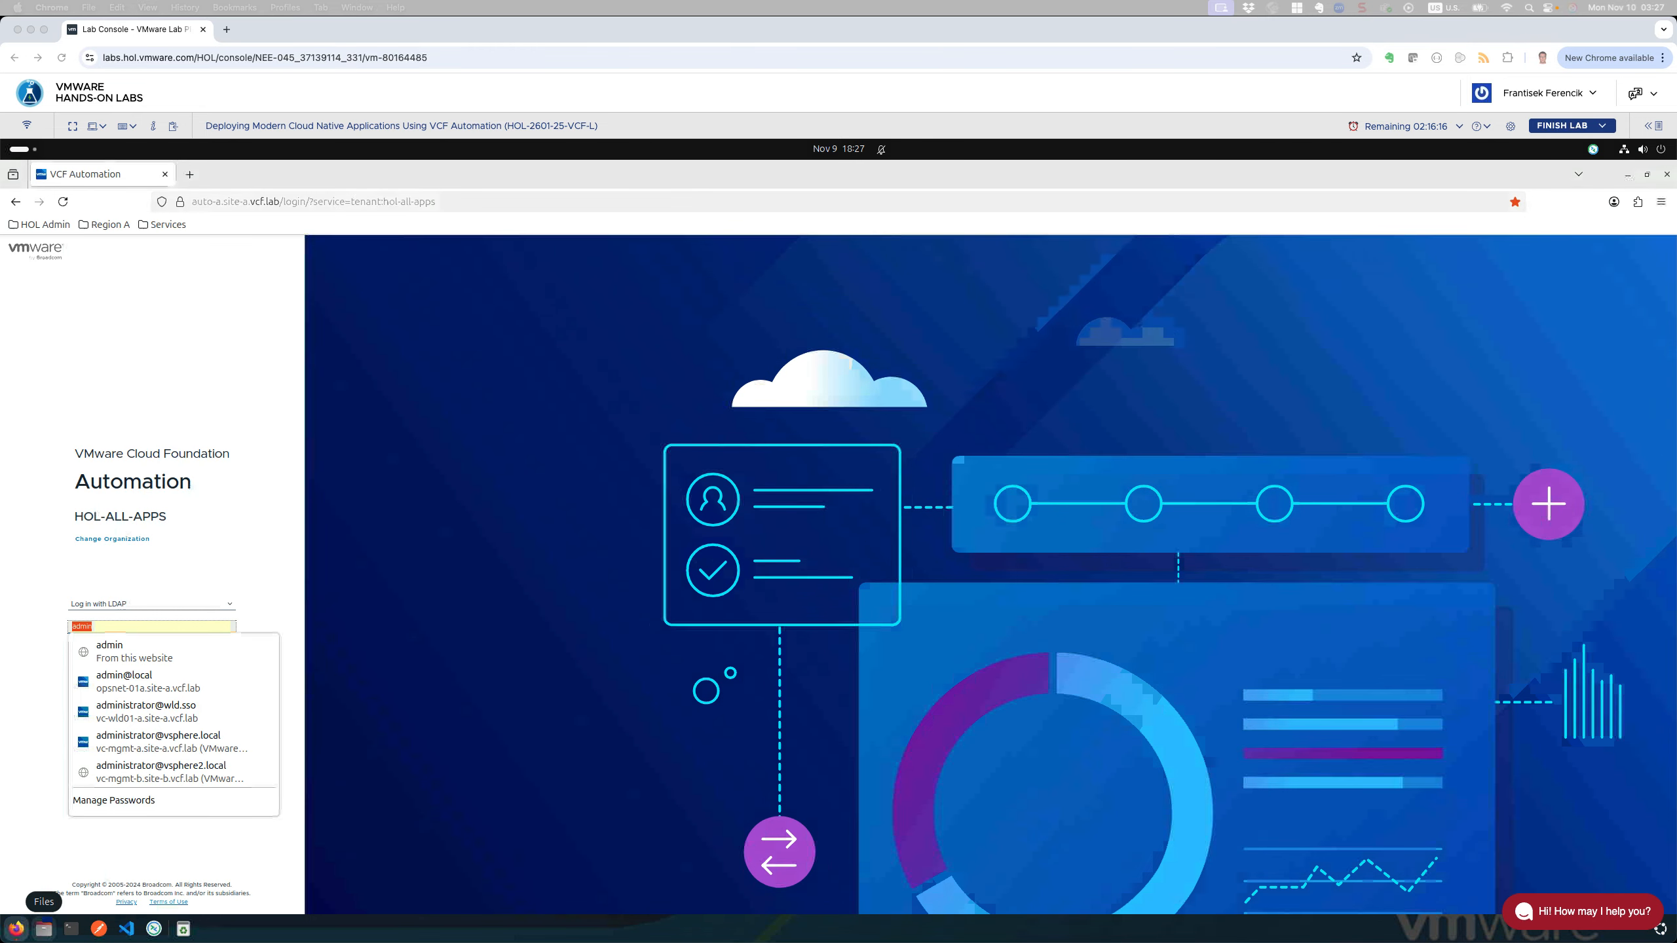
# Step: Sign in to VCF Automation with the local account using the saved admin credentials
pyautogui.click(151, 607)
pyautogui.click(147, 606)
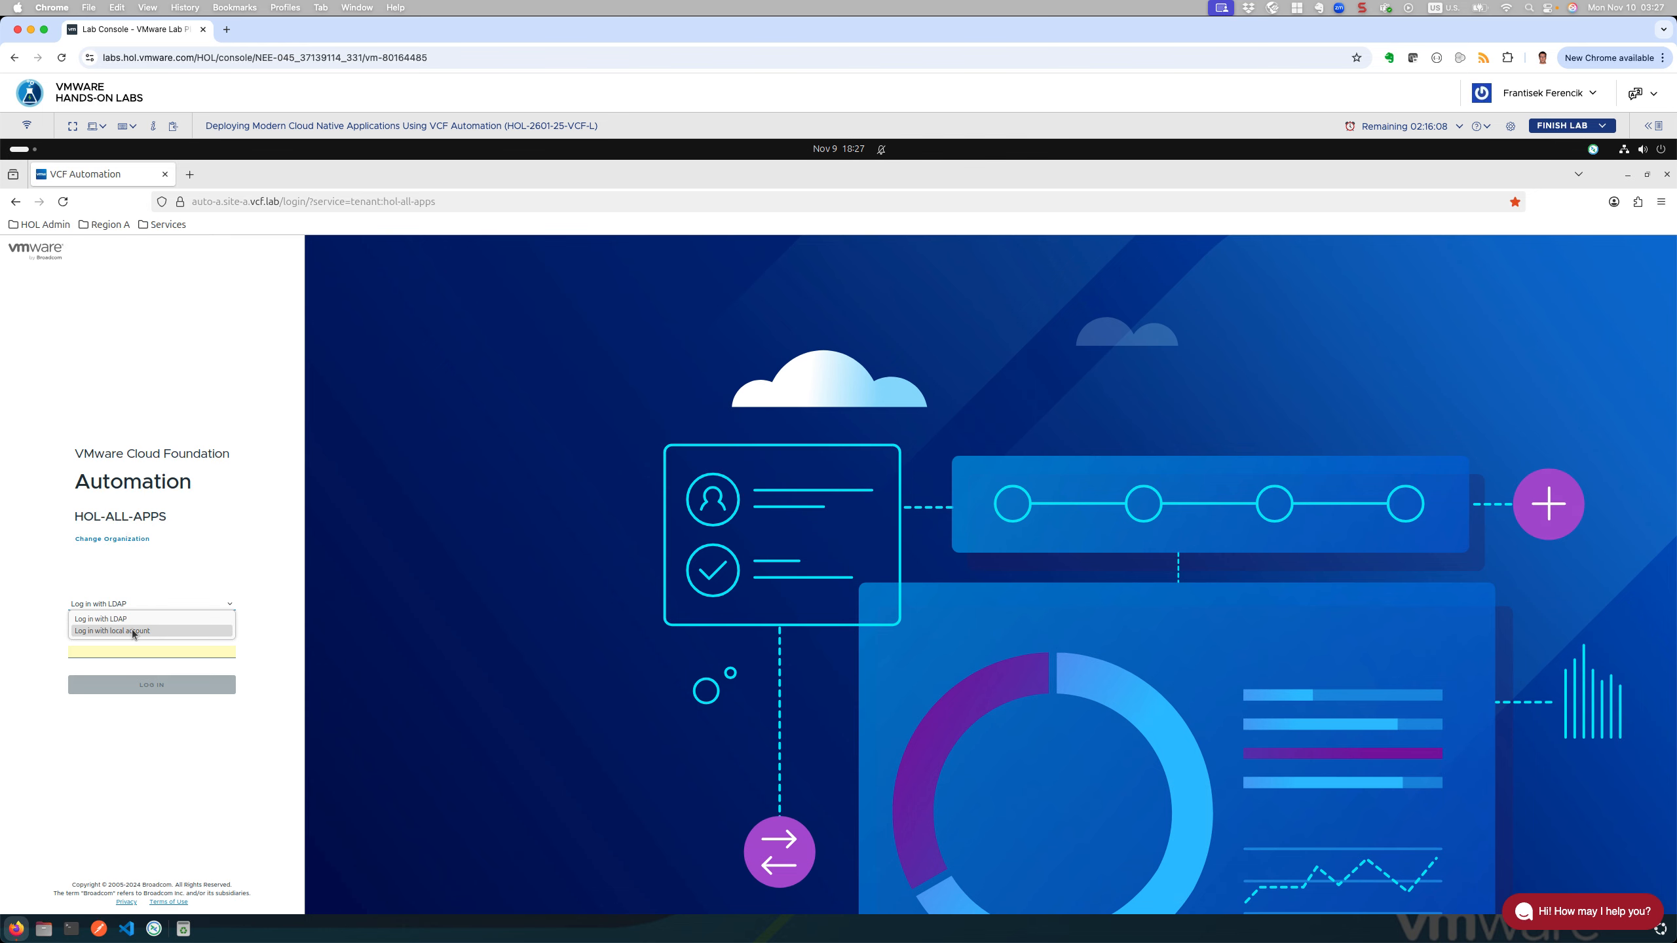
pyautogui.click(133, 631)
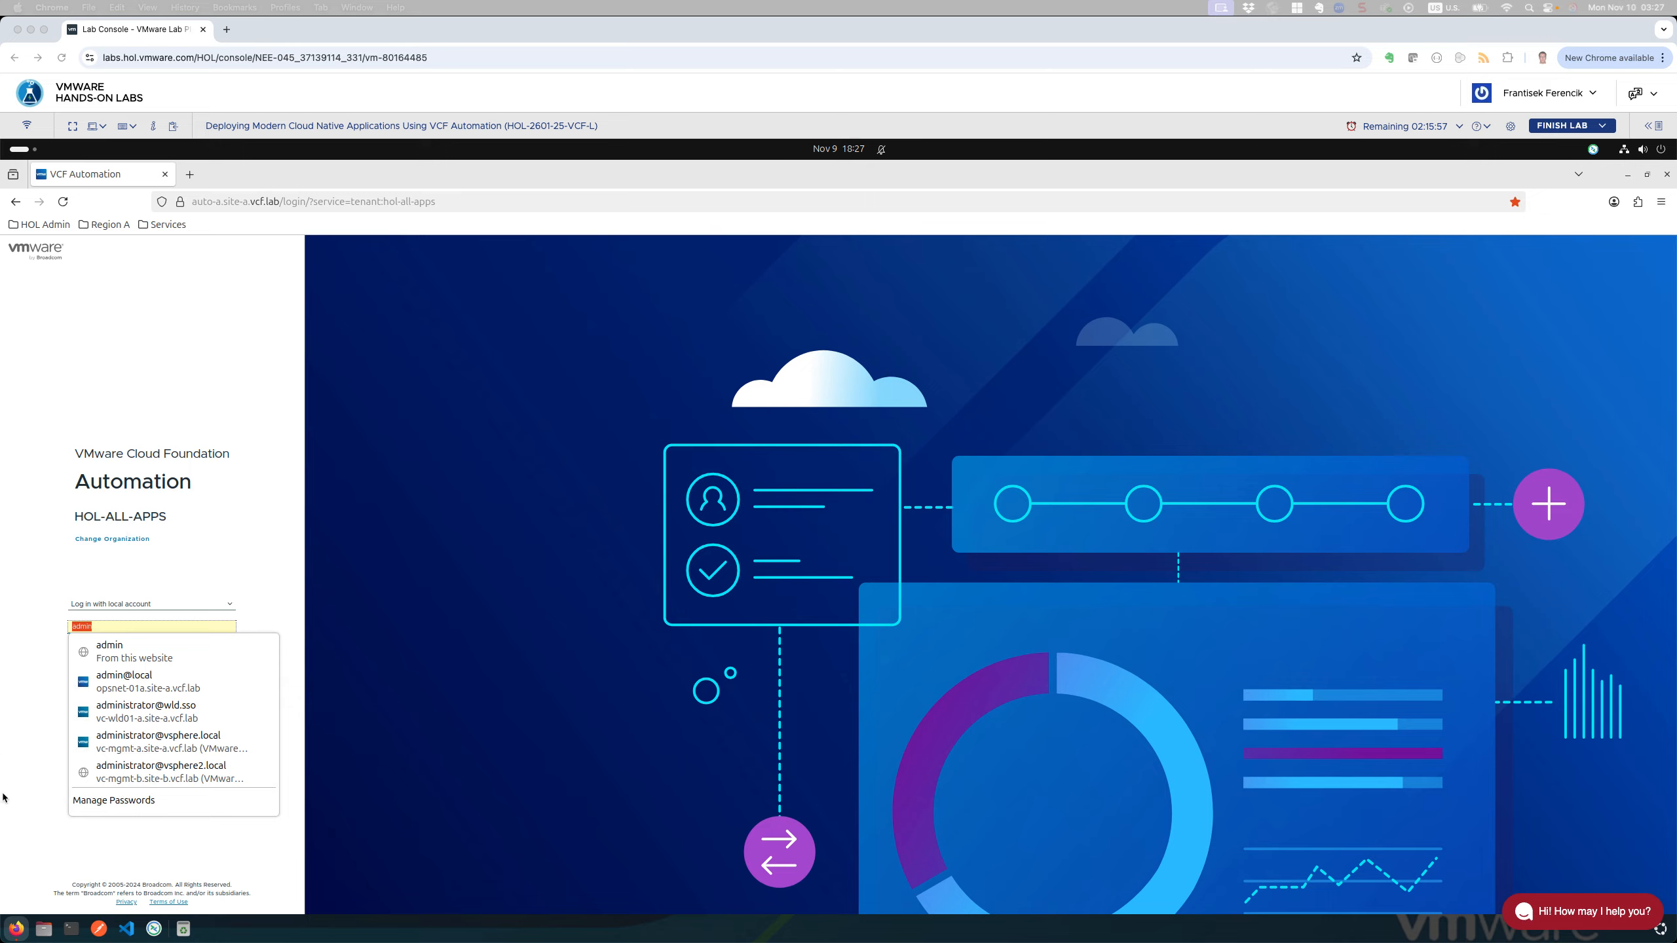
pyautogui.click(166, 637)
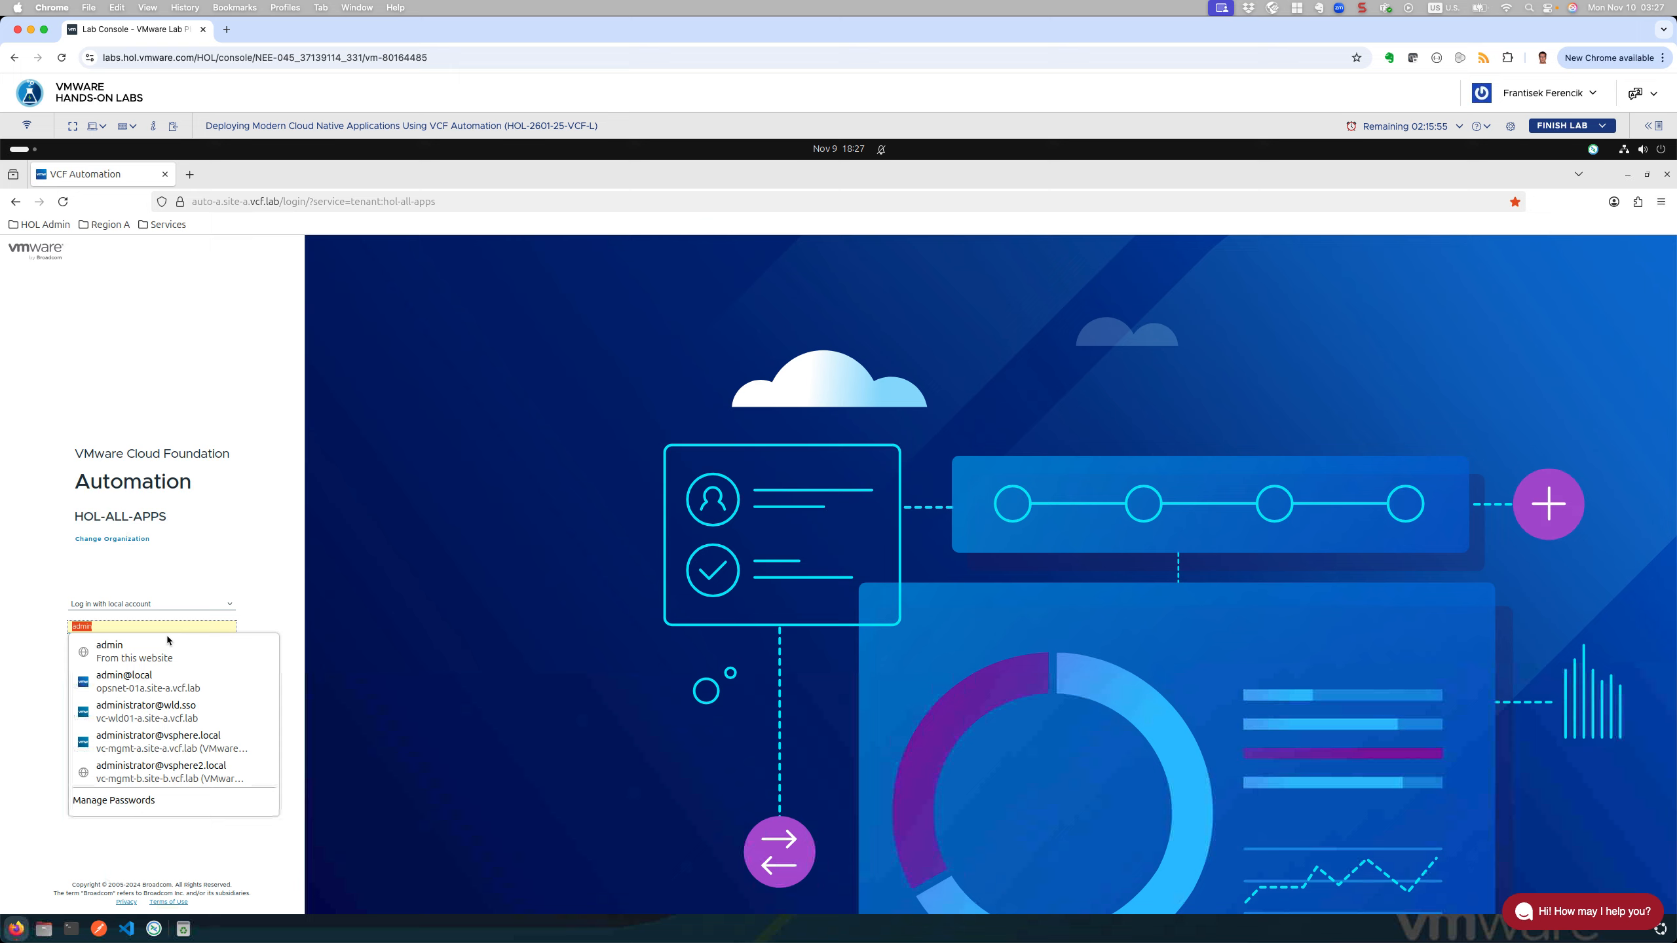
pyautogui.click(132, 659)
pyautogui.click(144, 682)
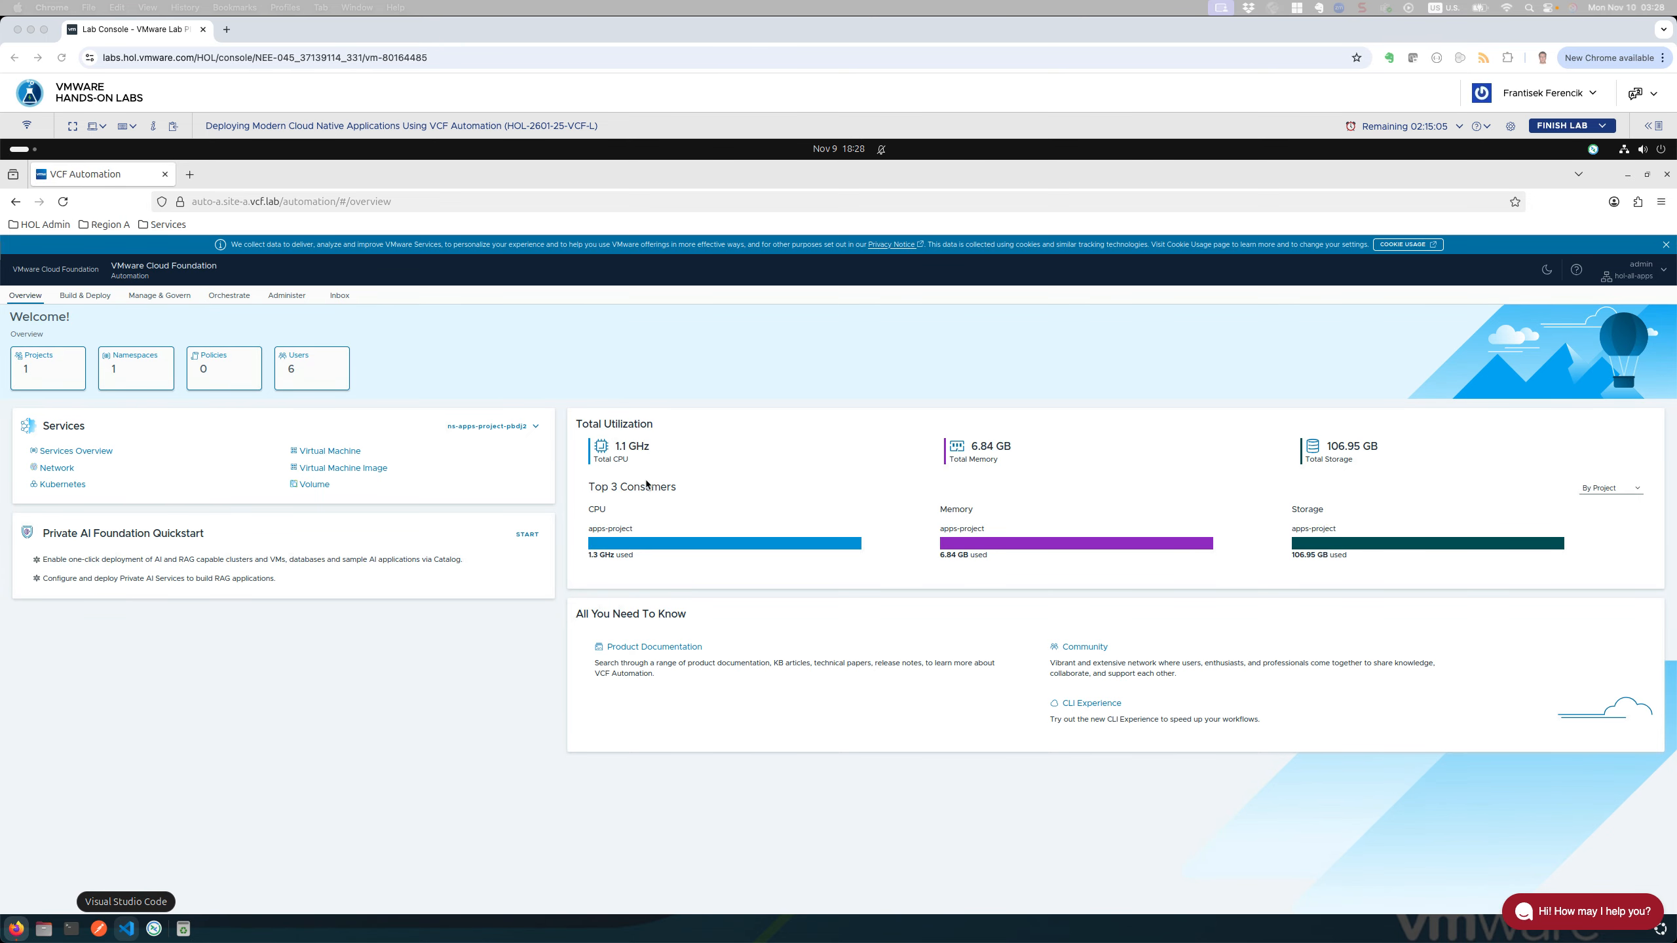
pyautogui.click(636, 494)
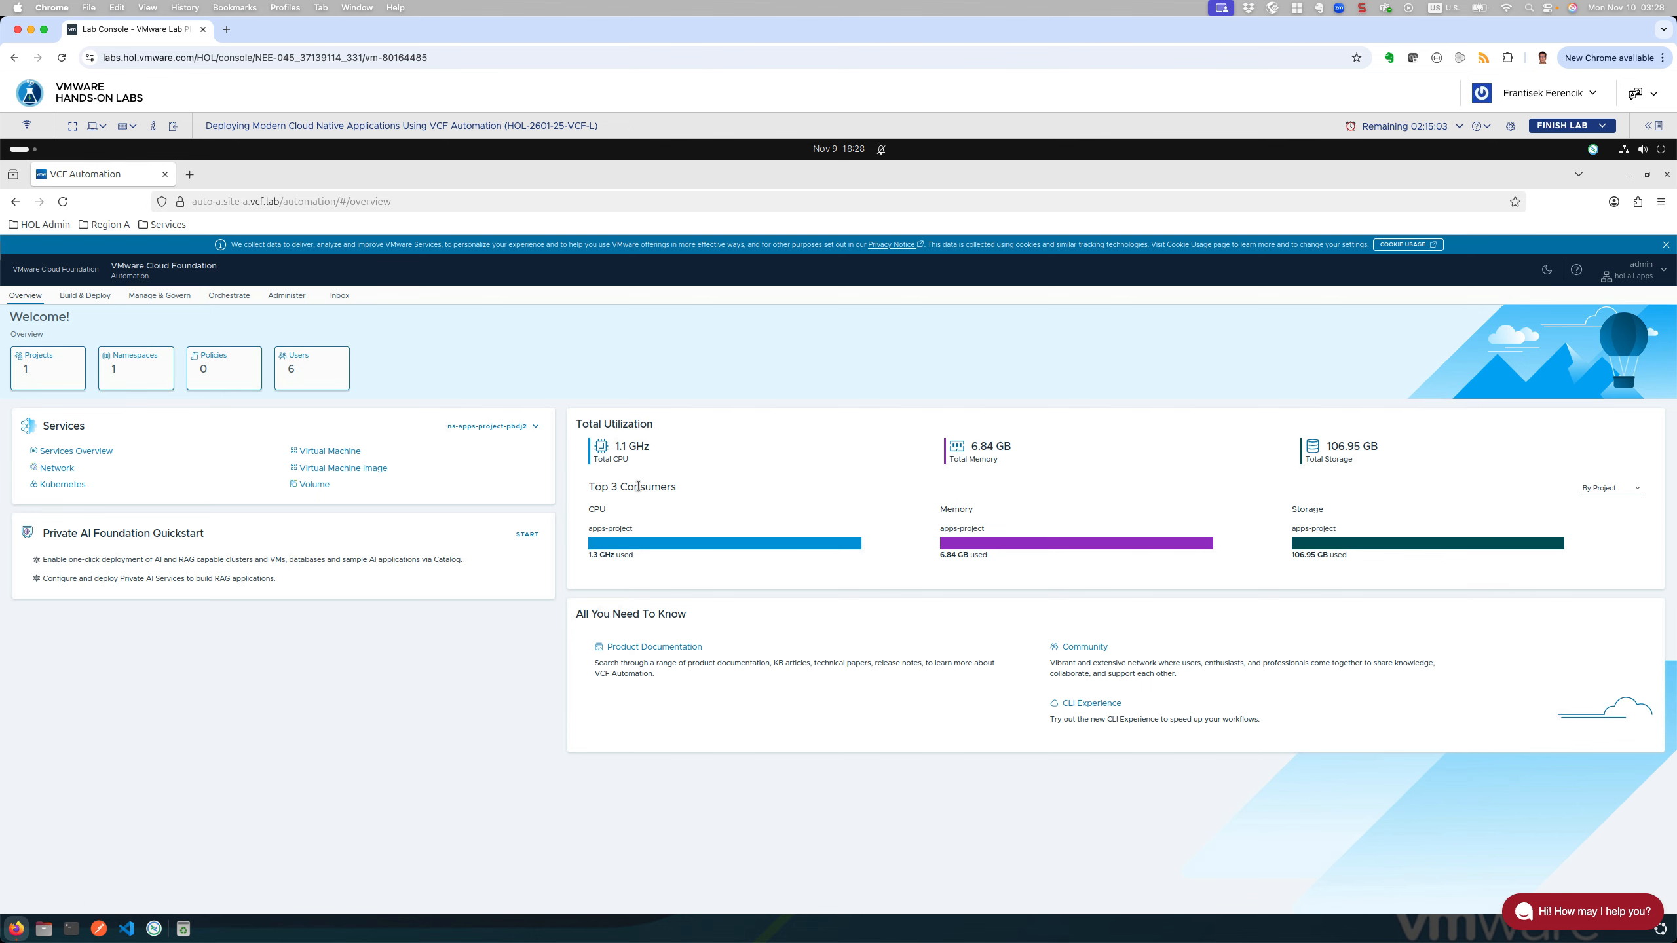
pyautogui.click(1611, 488)
pyautogui.click(1611, 503)
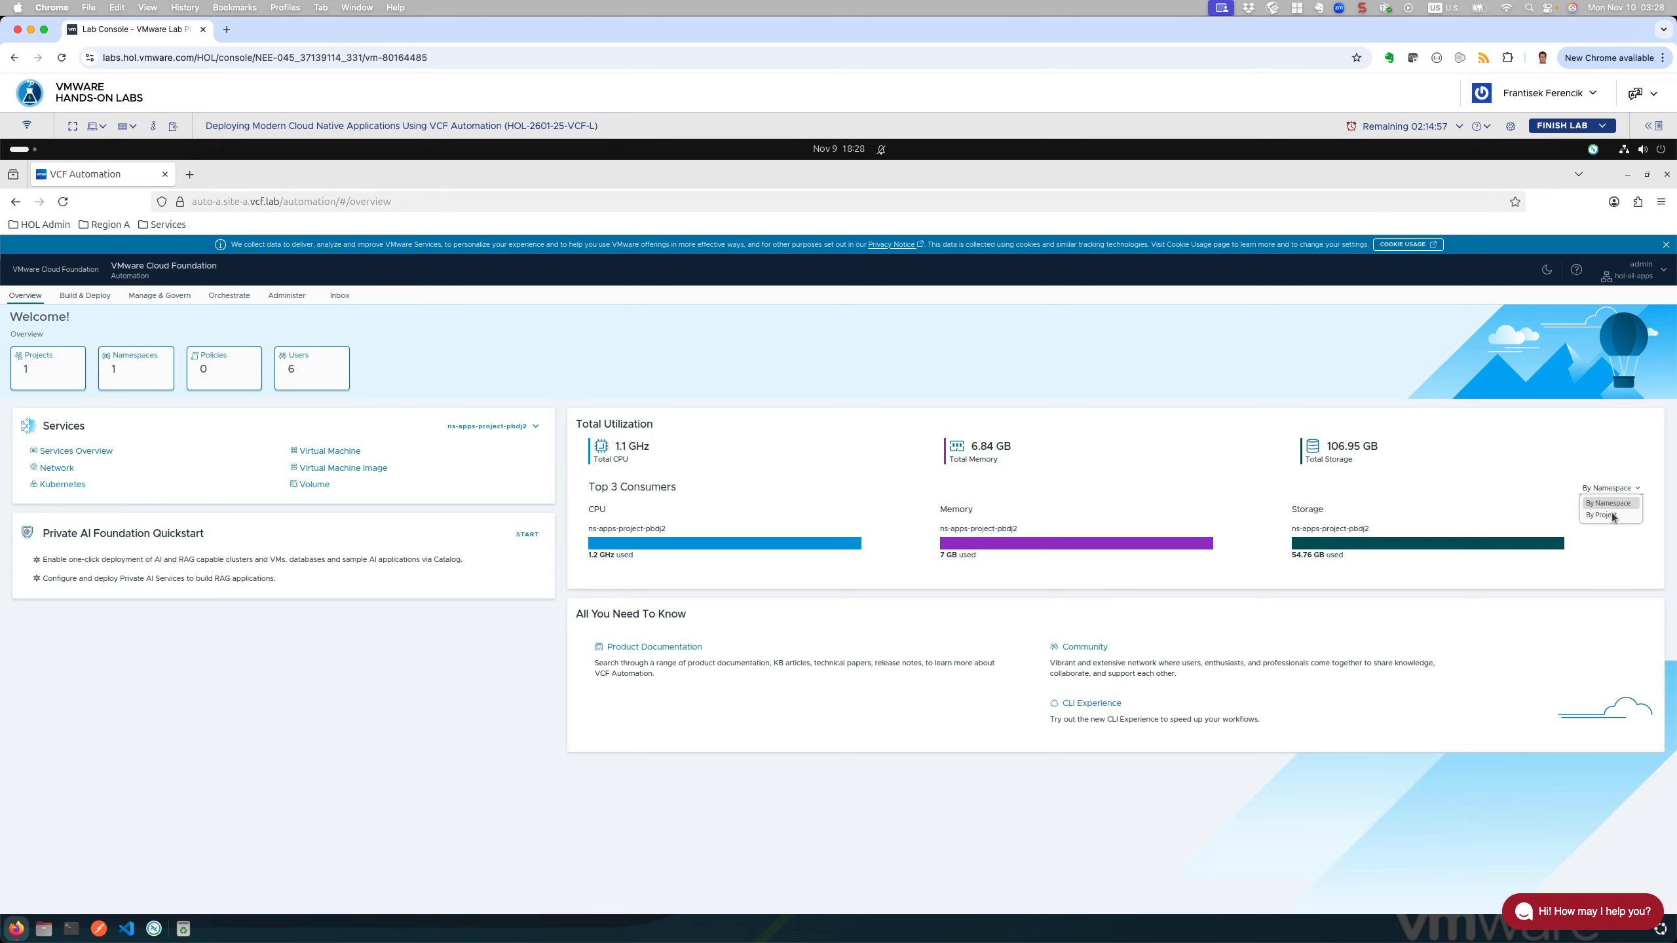
pyautogui.click(1604, 515)
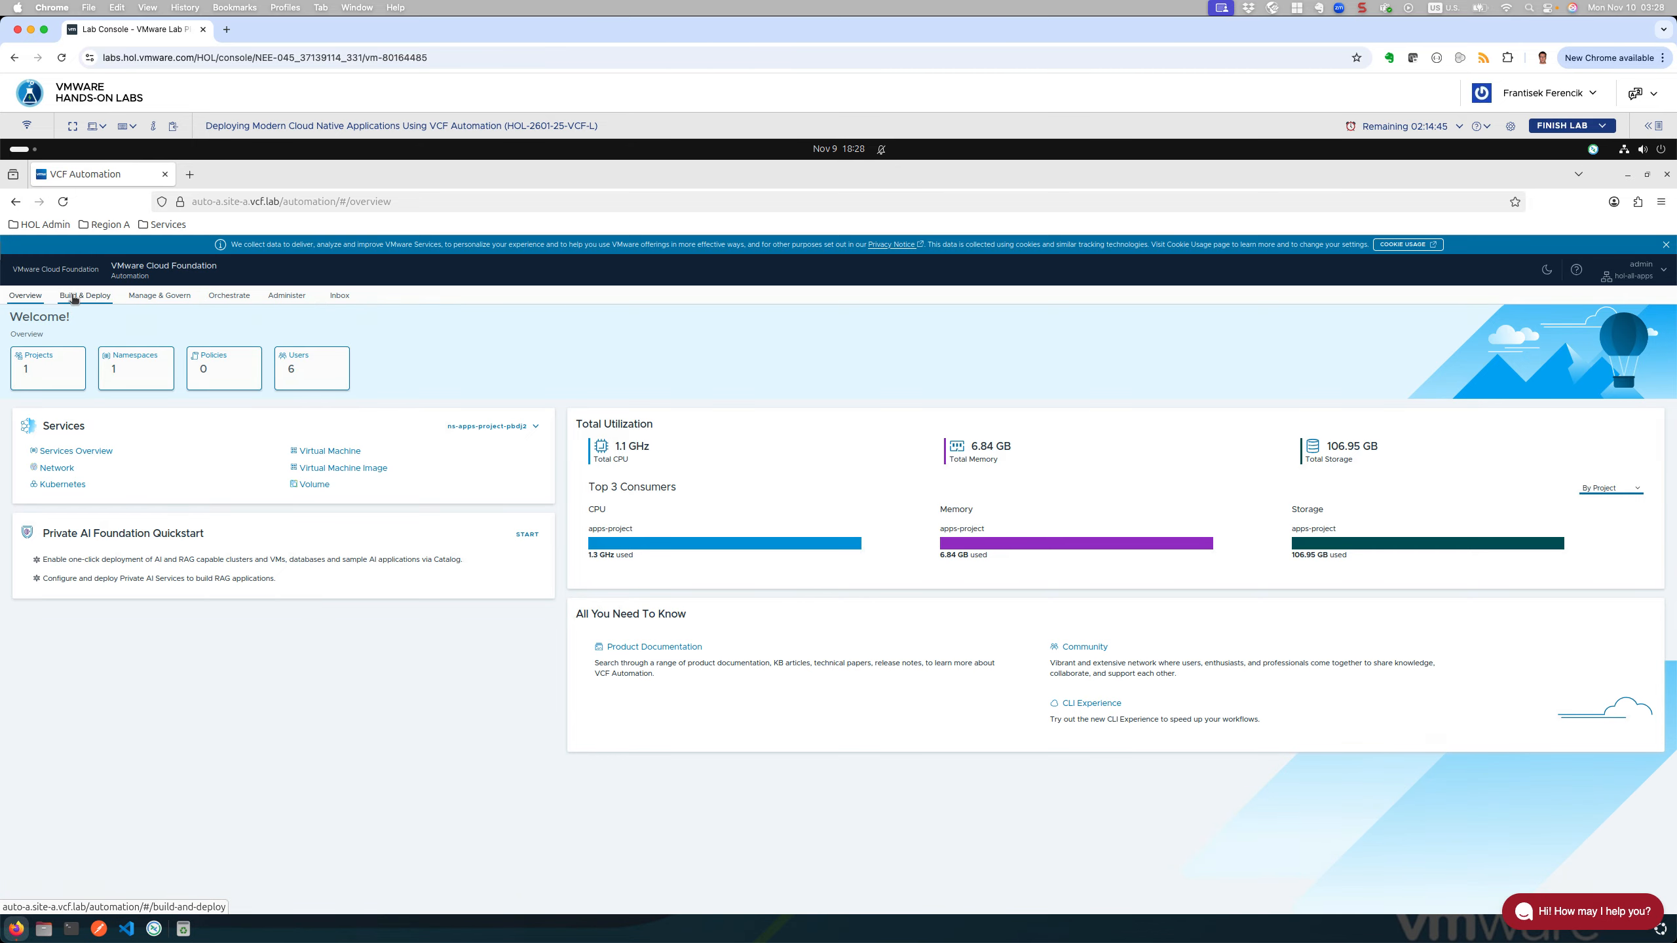
# Step: Go to Build & Deploy to list the HOL Kubernetes Cluster and HOL Ubuntu VM instances
pyautogui.click(74, 299)
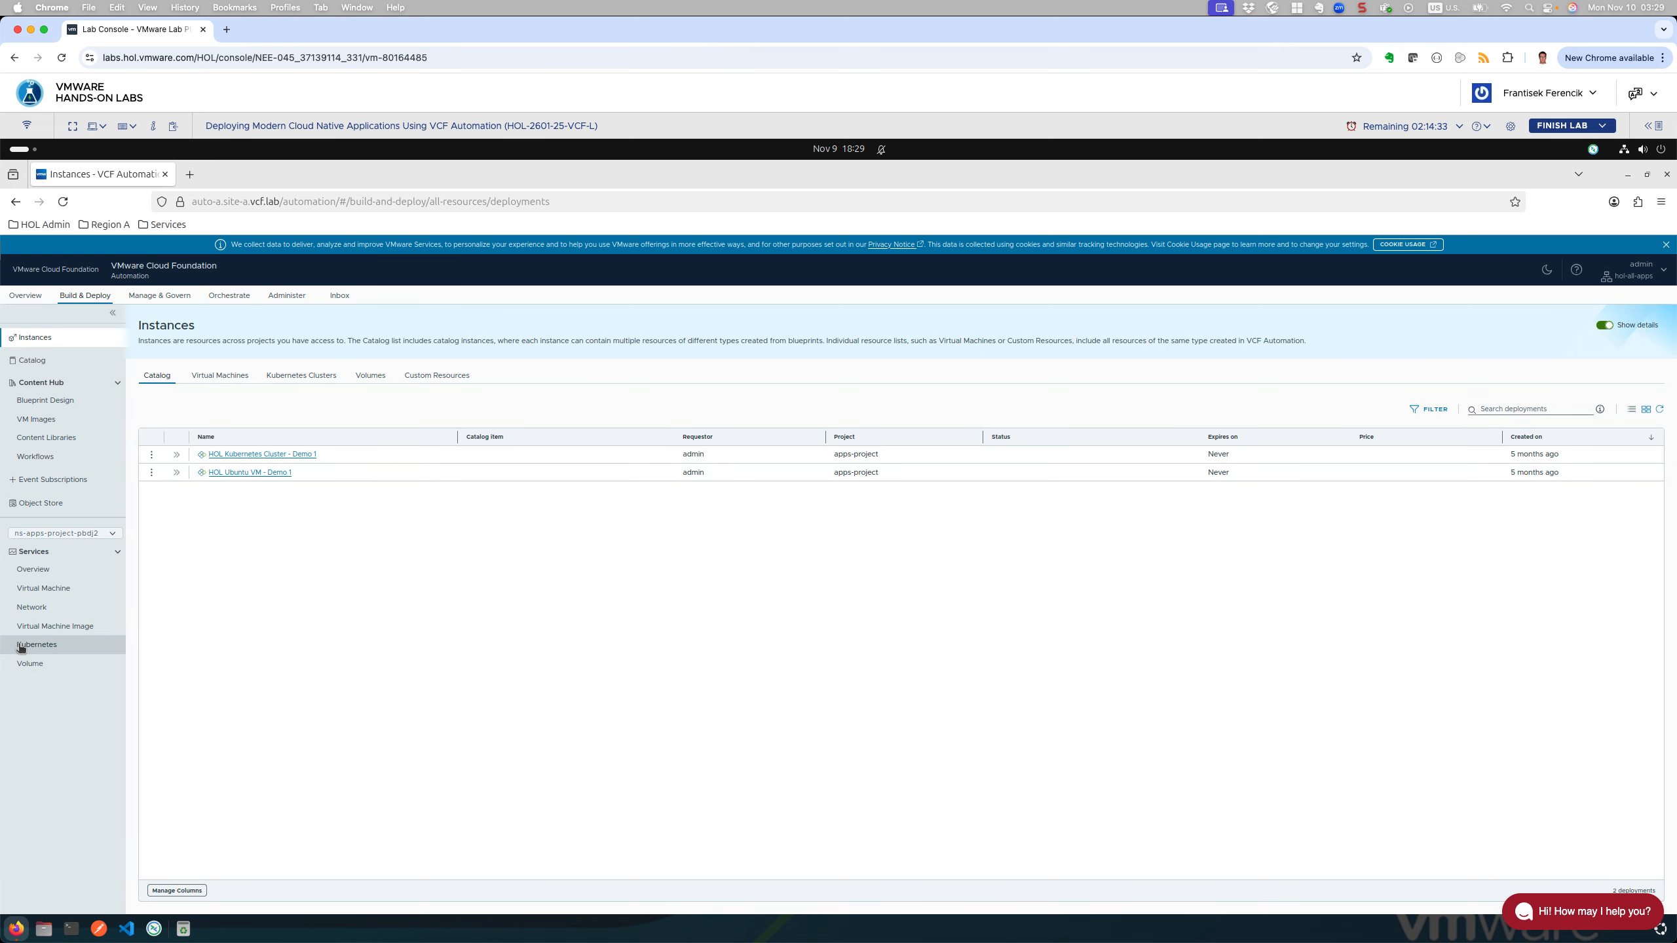
# Step: Show the Virtual Machine service list with hol-ubuntu-001 and the two Kubernetes cluster nodes
pyautogui.click(64, 588)
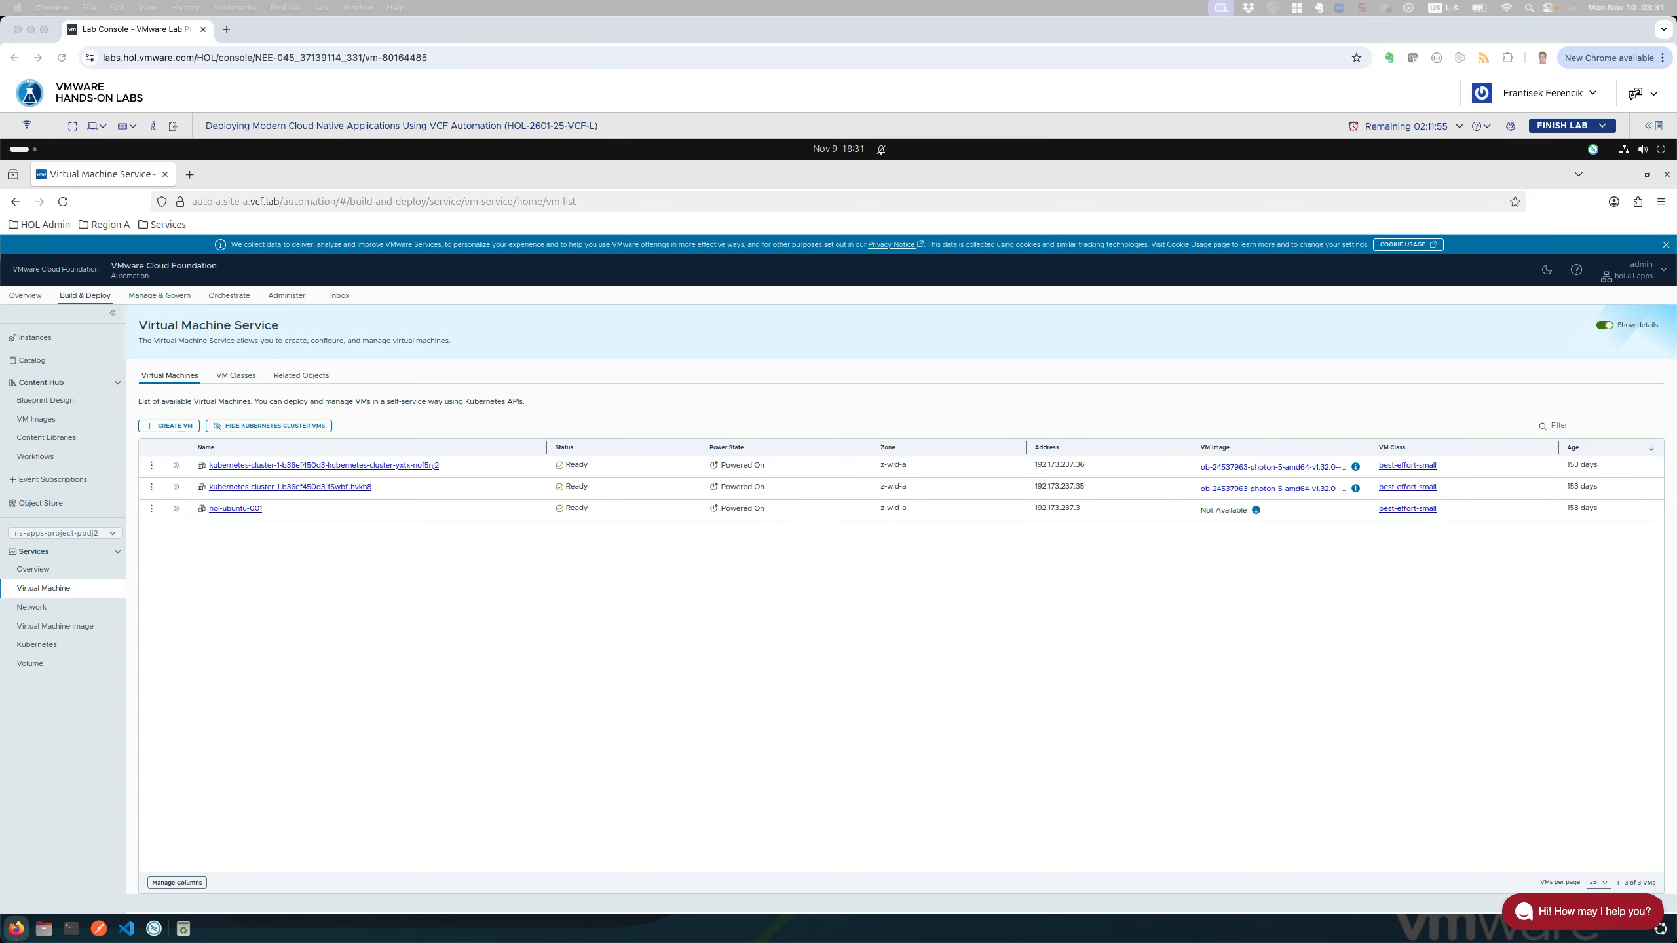
pyautogui.click(487, 584)
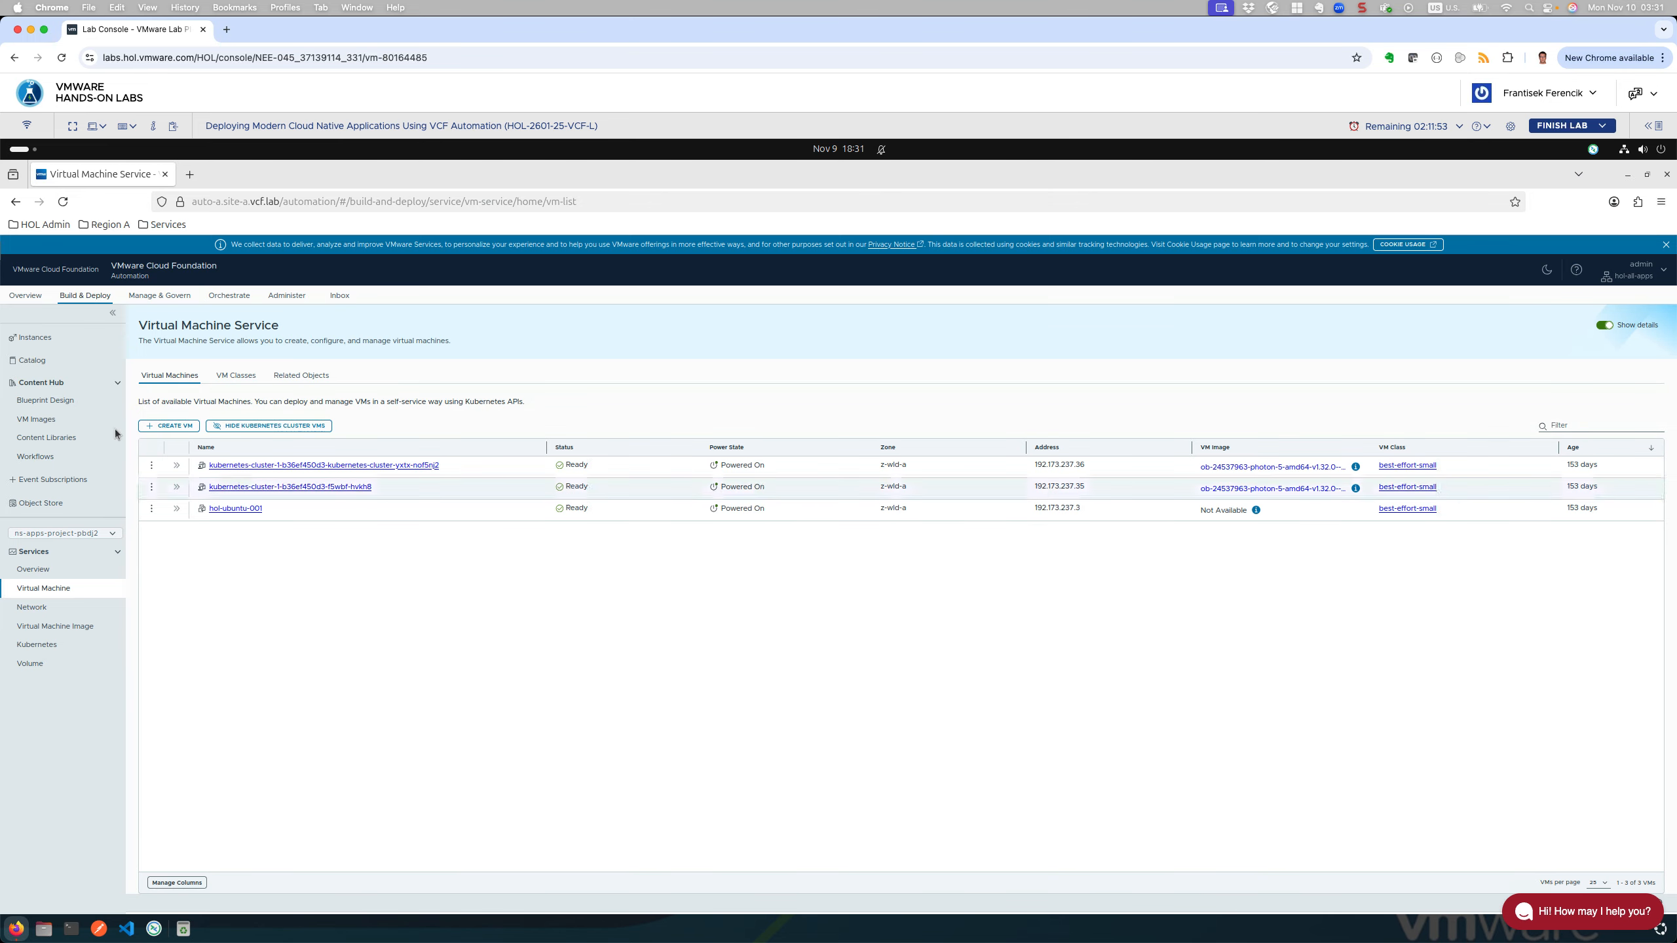
# Step: Start a new virtual machine, vm-71bc, in namespace ns-apps-project-pbdj2
pyautogui.click(177, 426)
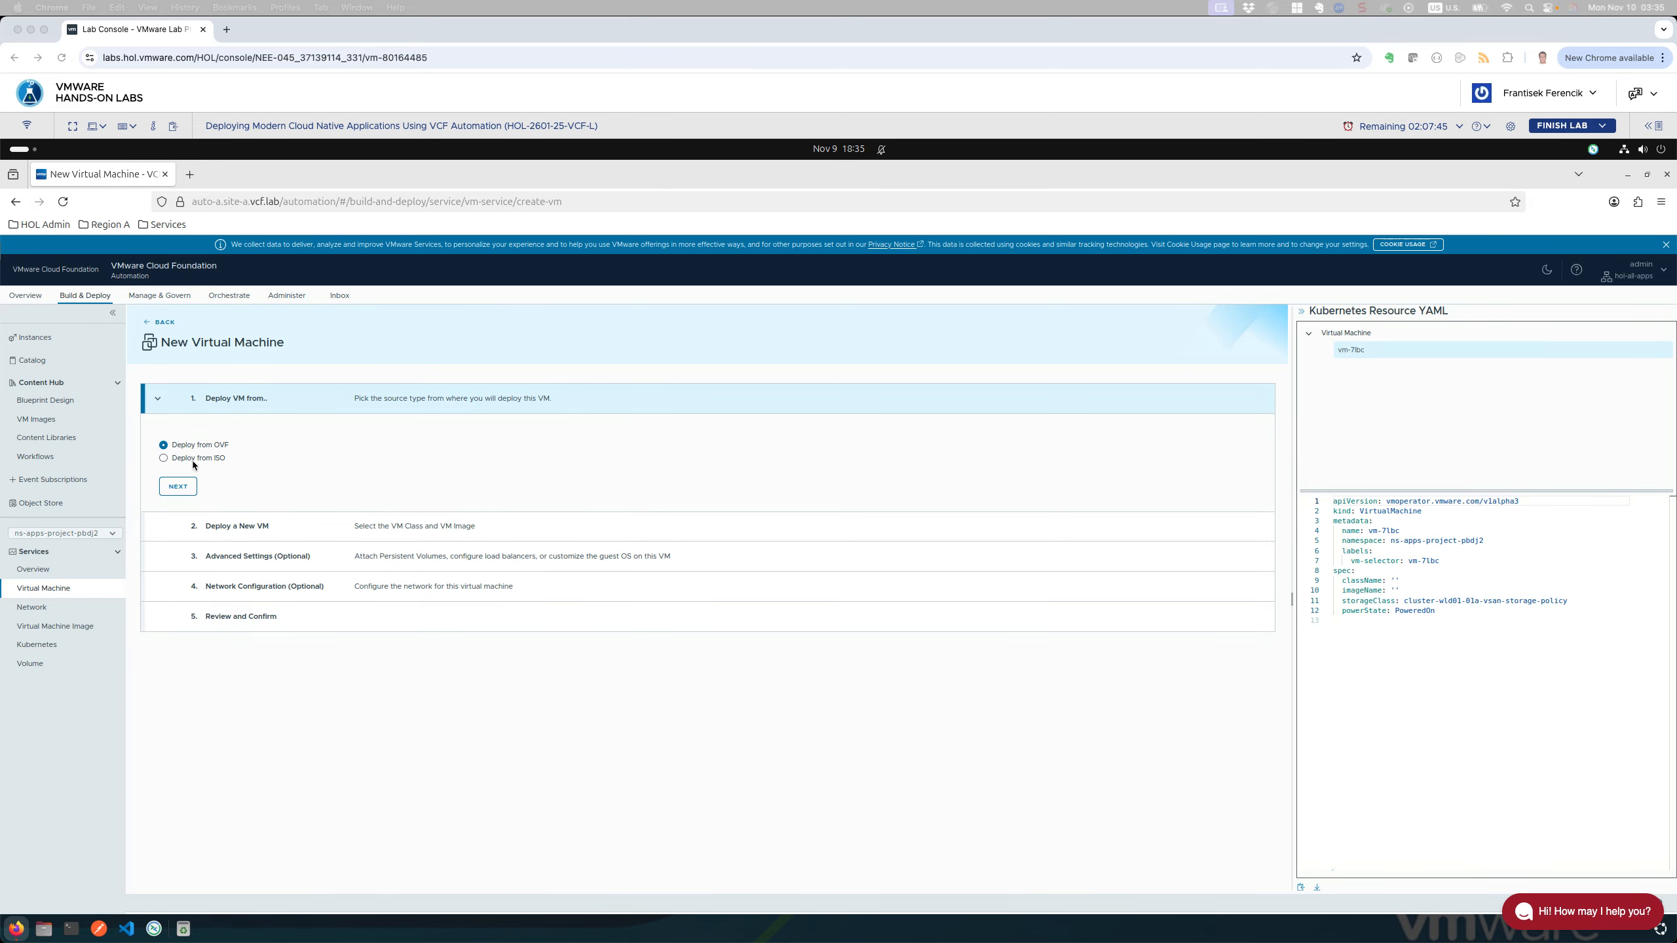
# Step: Continue to the Deploy a New VM step and choose the ubuntu-24-04-base image
pyautogui.click(176, 487)
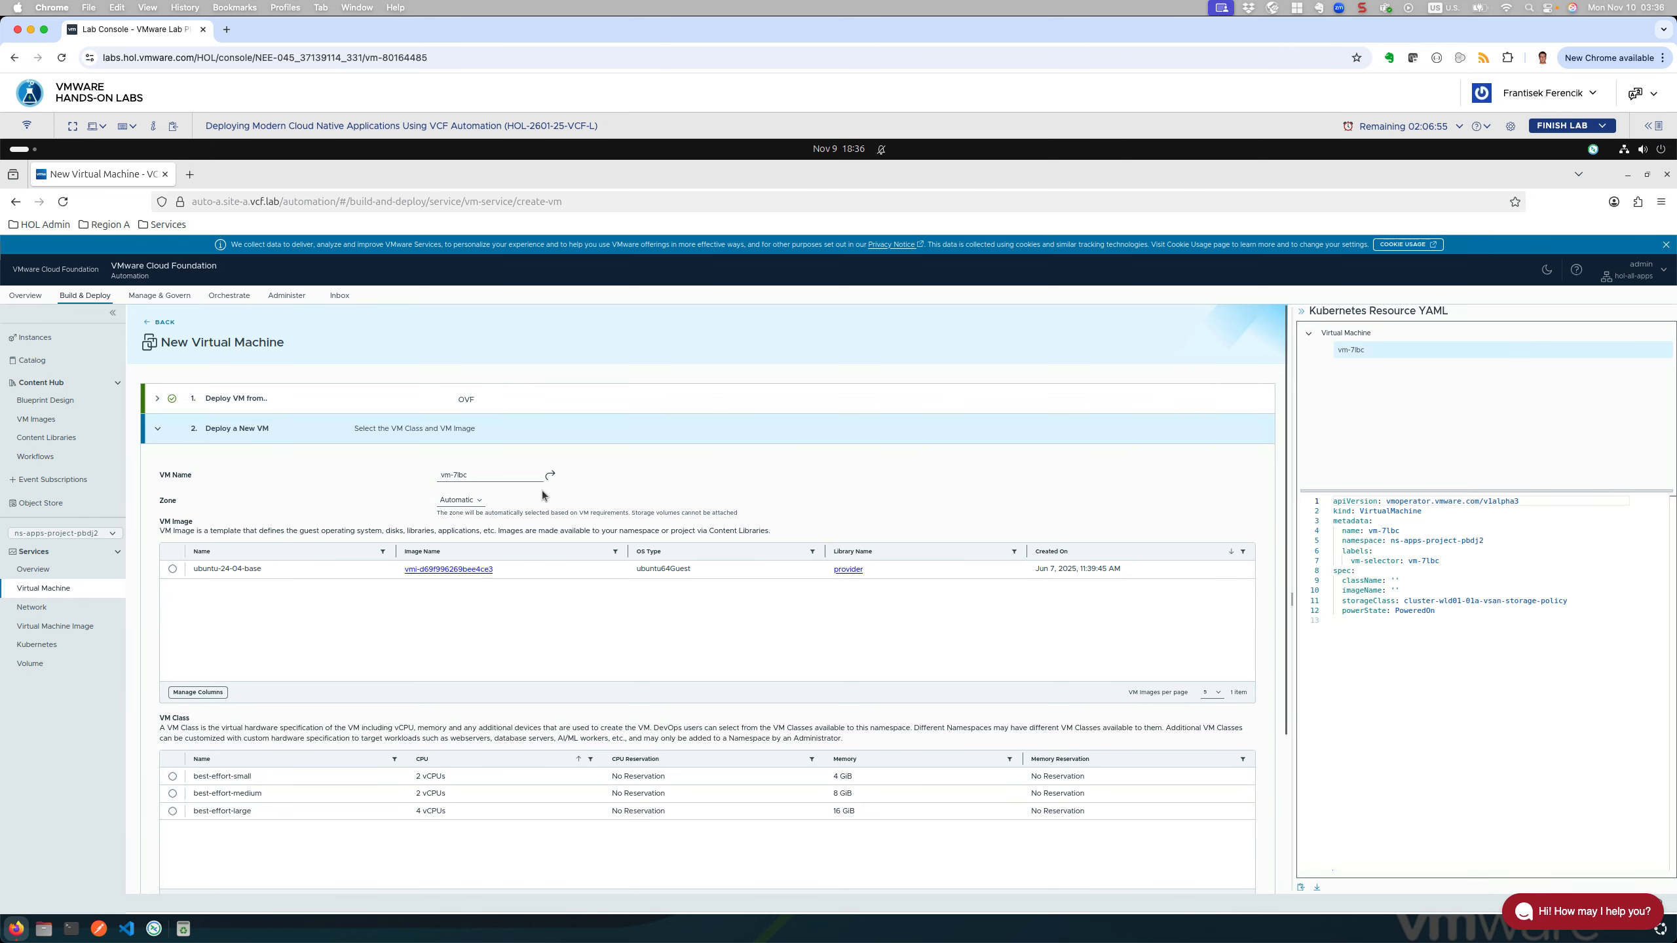
pyautogui.click(172, 569)
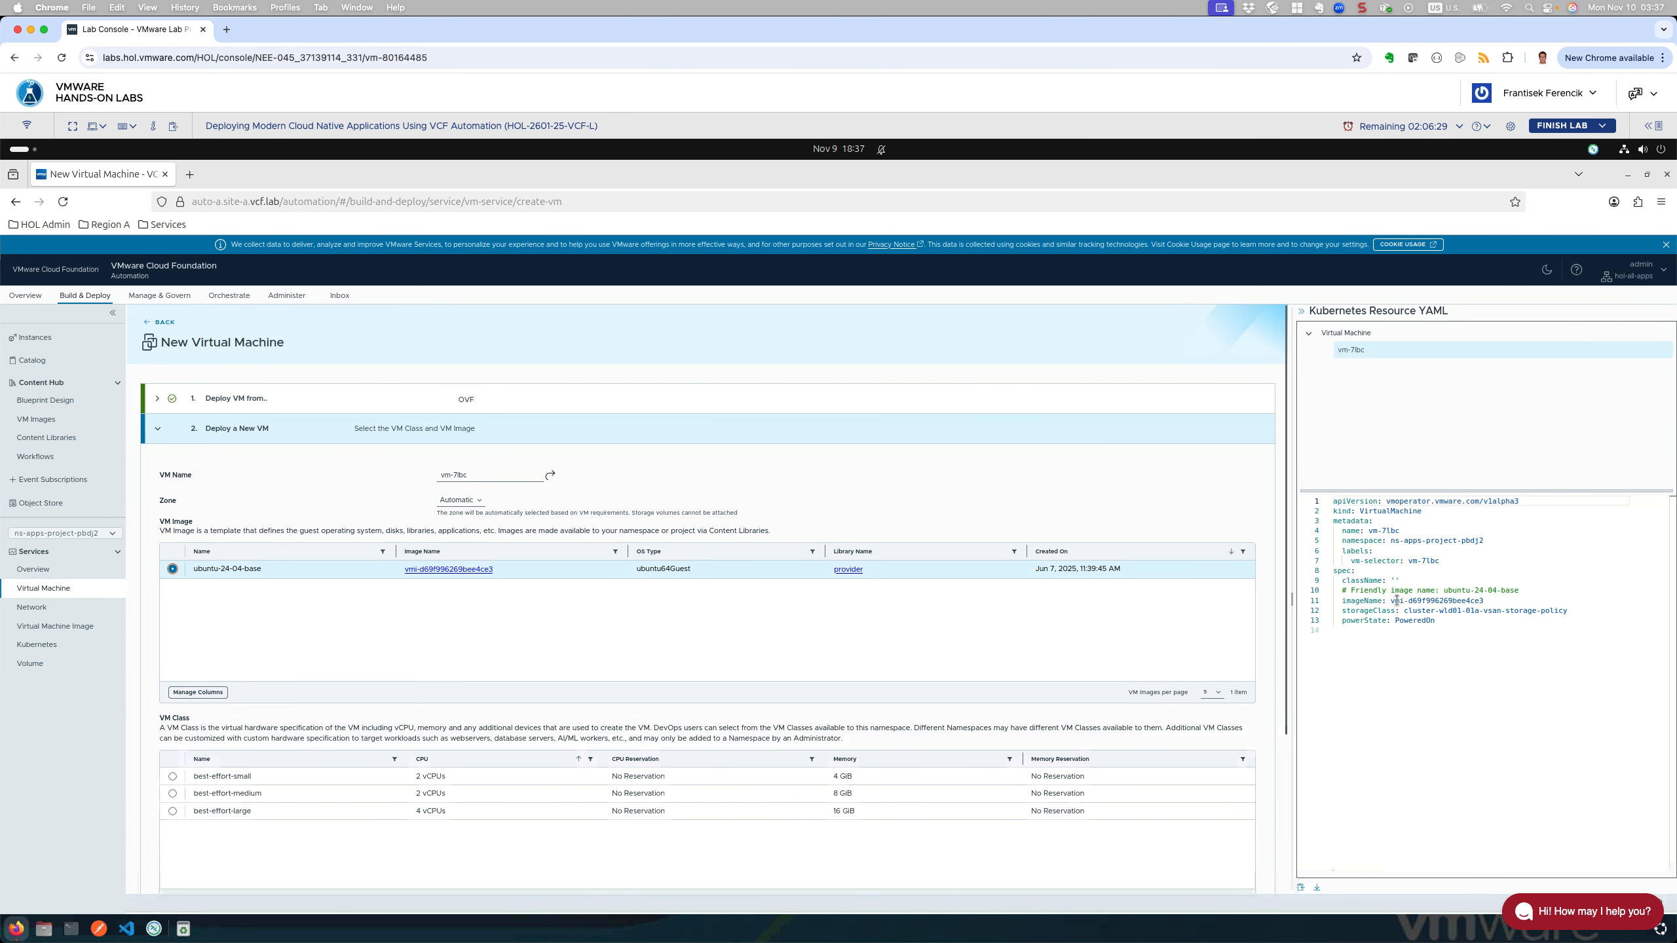
pyautogui.moveTo(1391, 601); pyautogui.dragTo(1487, 601)
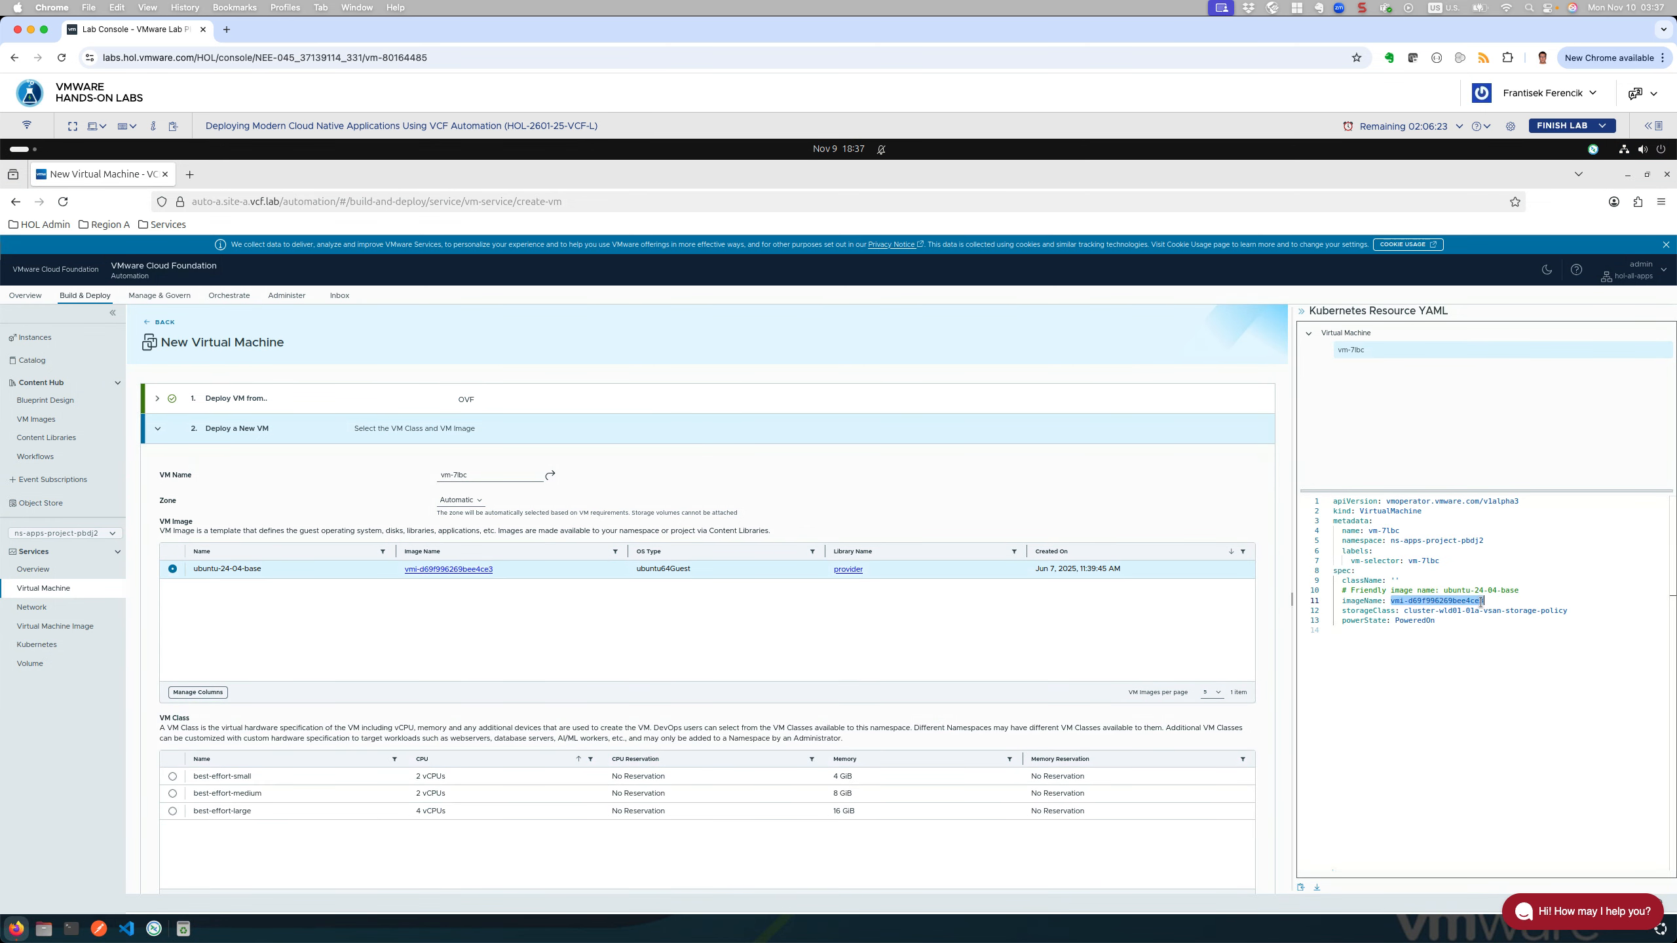
pyautogui.moveTo(1346, 590); pyautogui.dragTo(1529, 591)
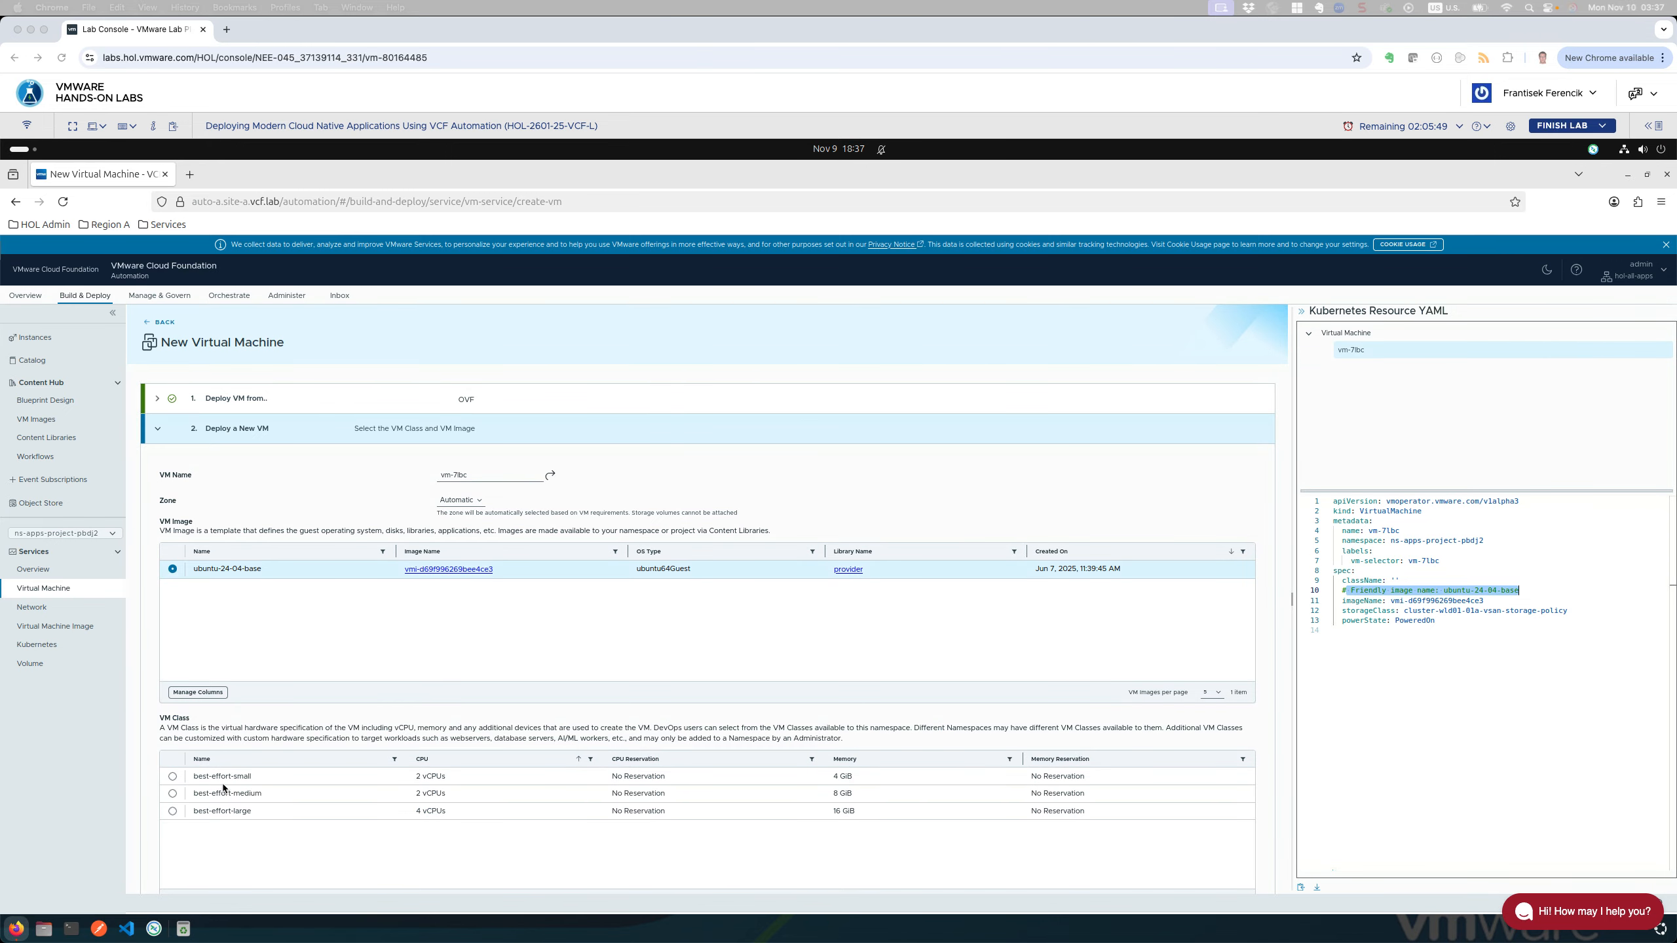
# Step: Choose the best-effort-medium VM class (2 vCPUs, 8 GiB) and scroll down to NEXT
pyautogui.click(173, 794)
pyautogui.click(173, 795)
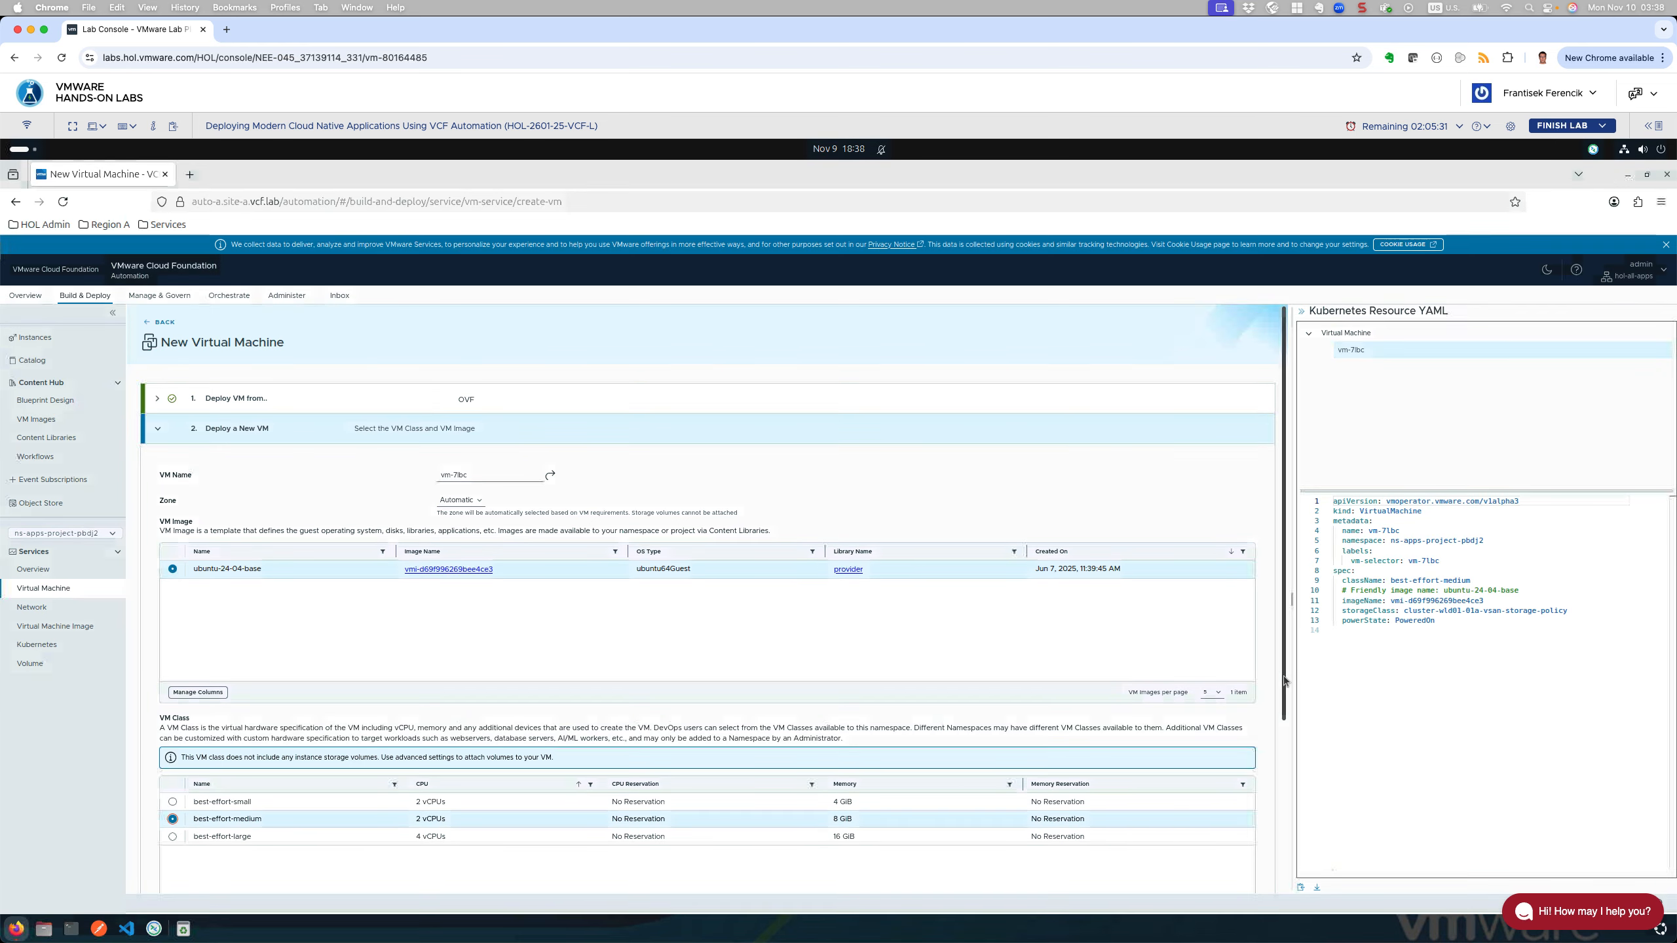
pyautogui.scroll(-2, 1283, 681)
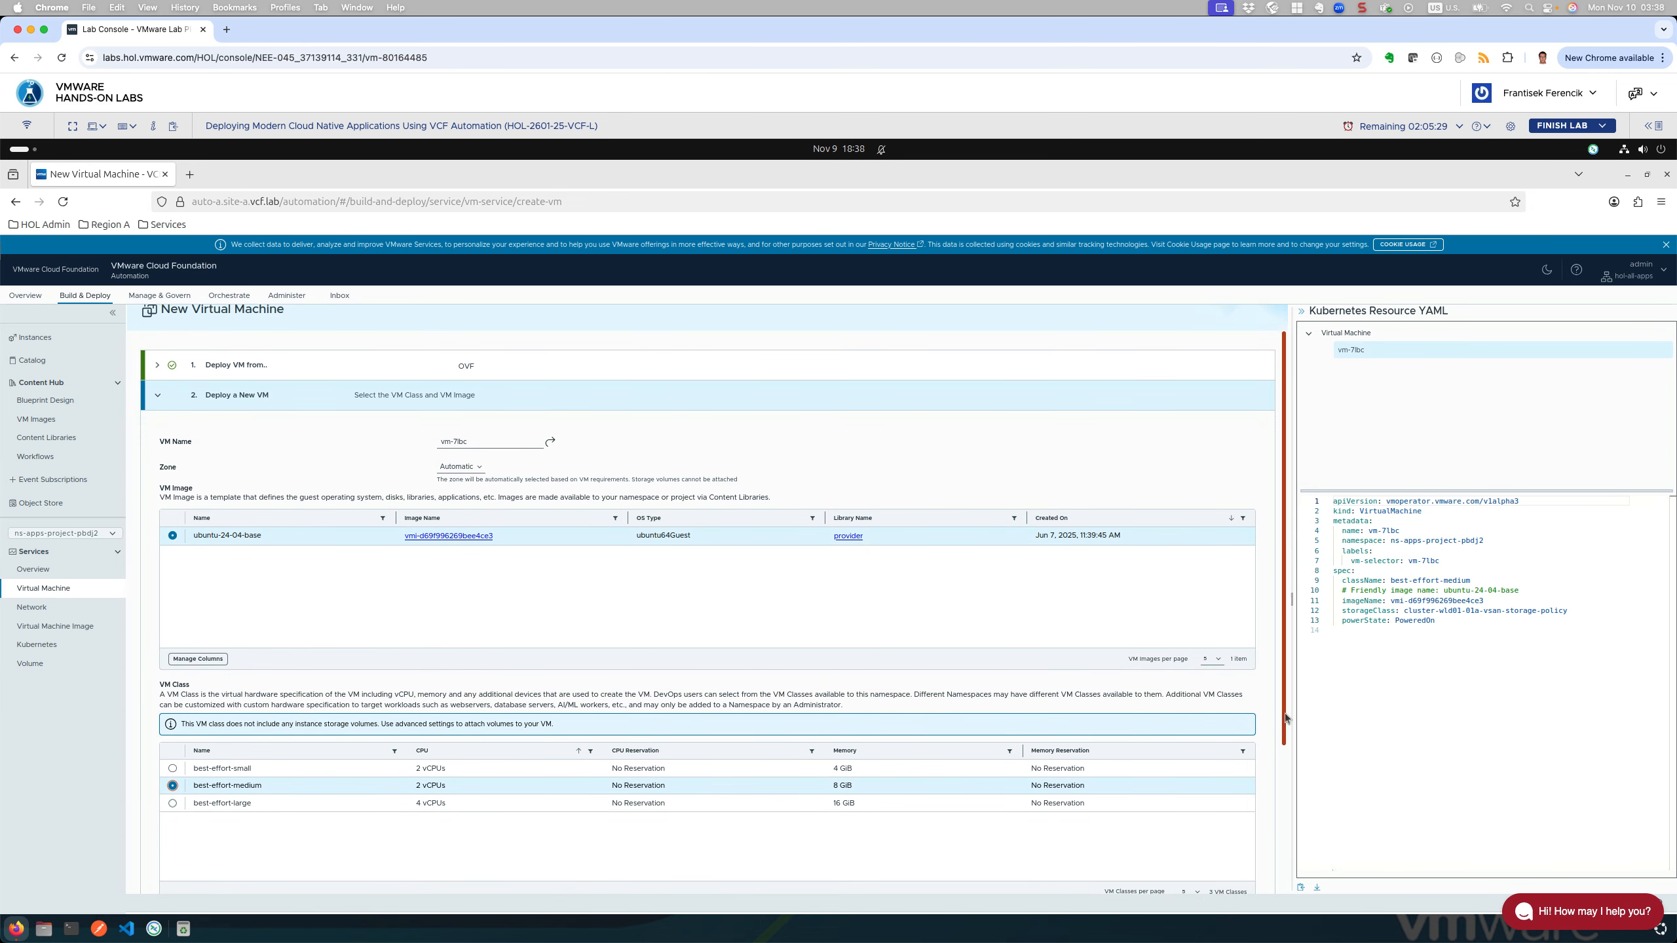
pyautogui.scroll(-3, 1270, 793)
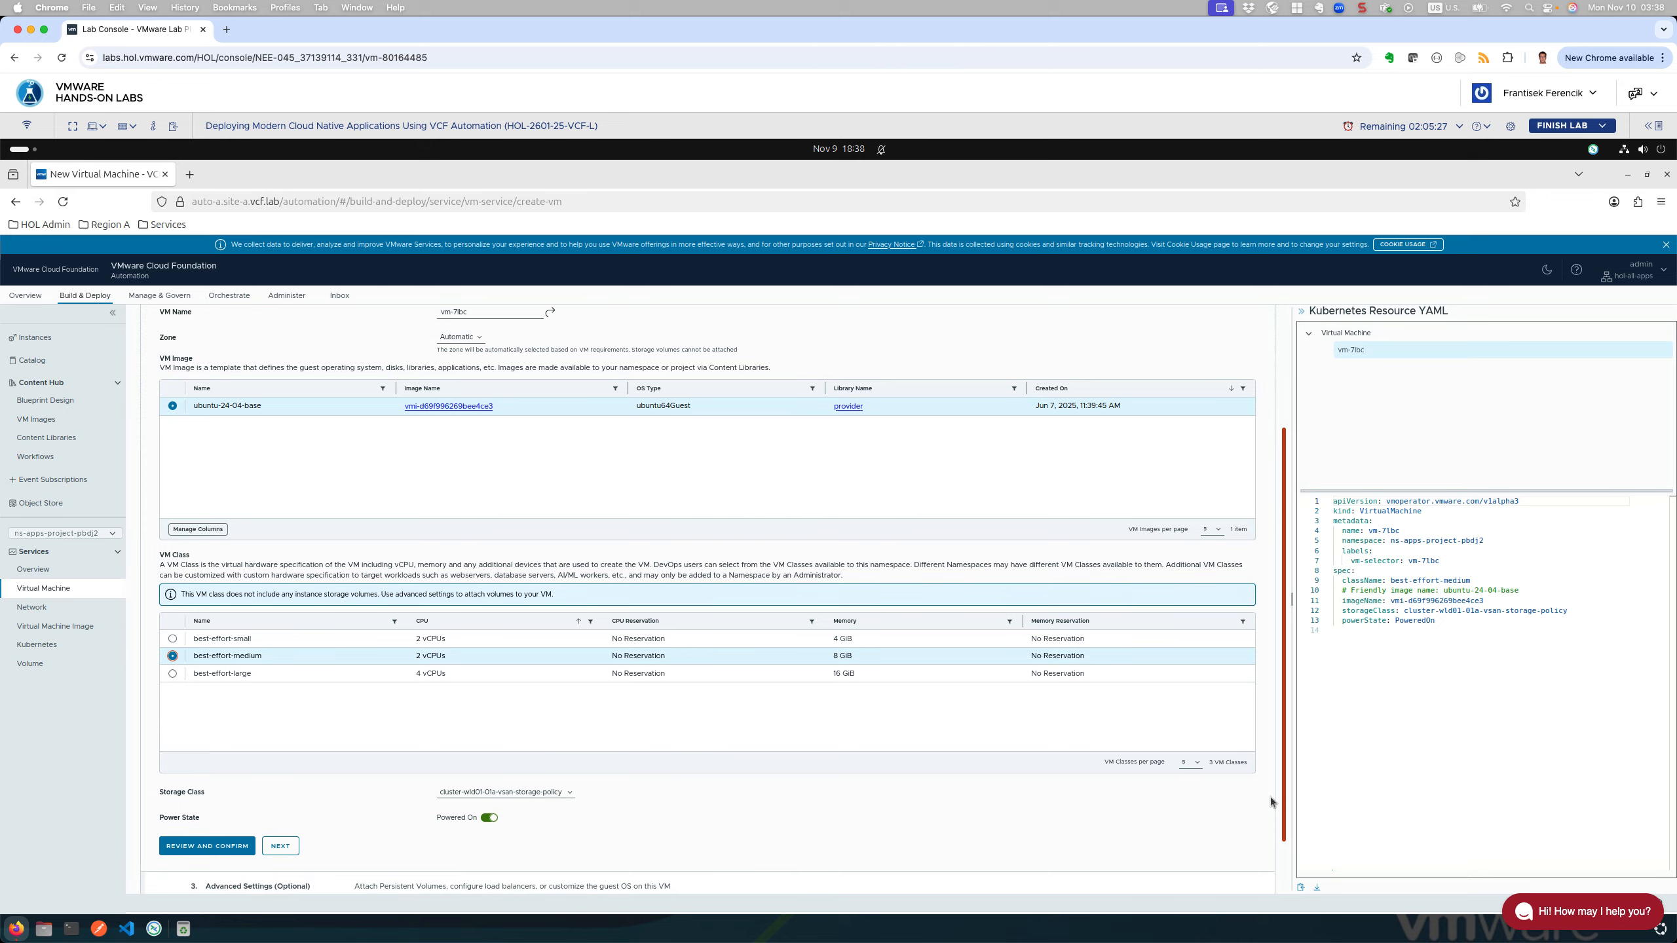
pyautogui.scroll(-1, 1271, 806)
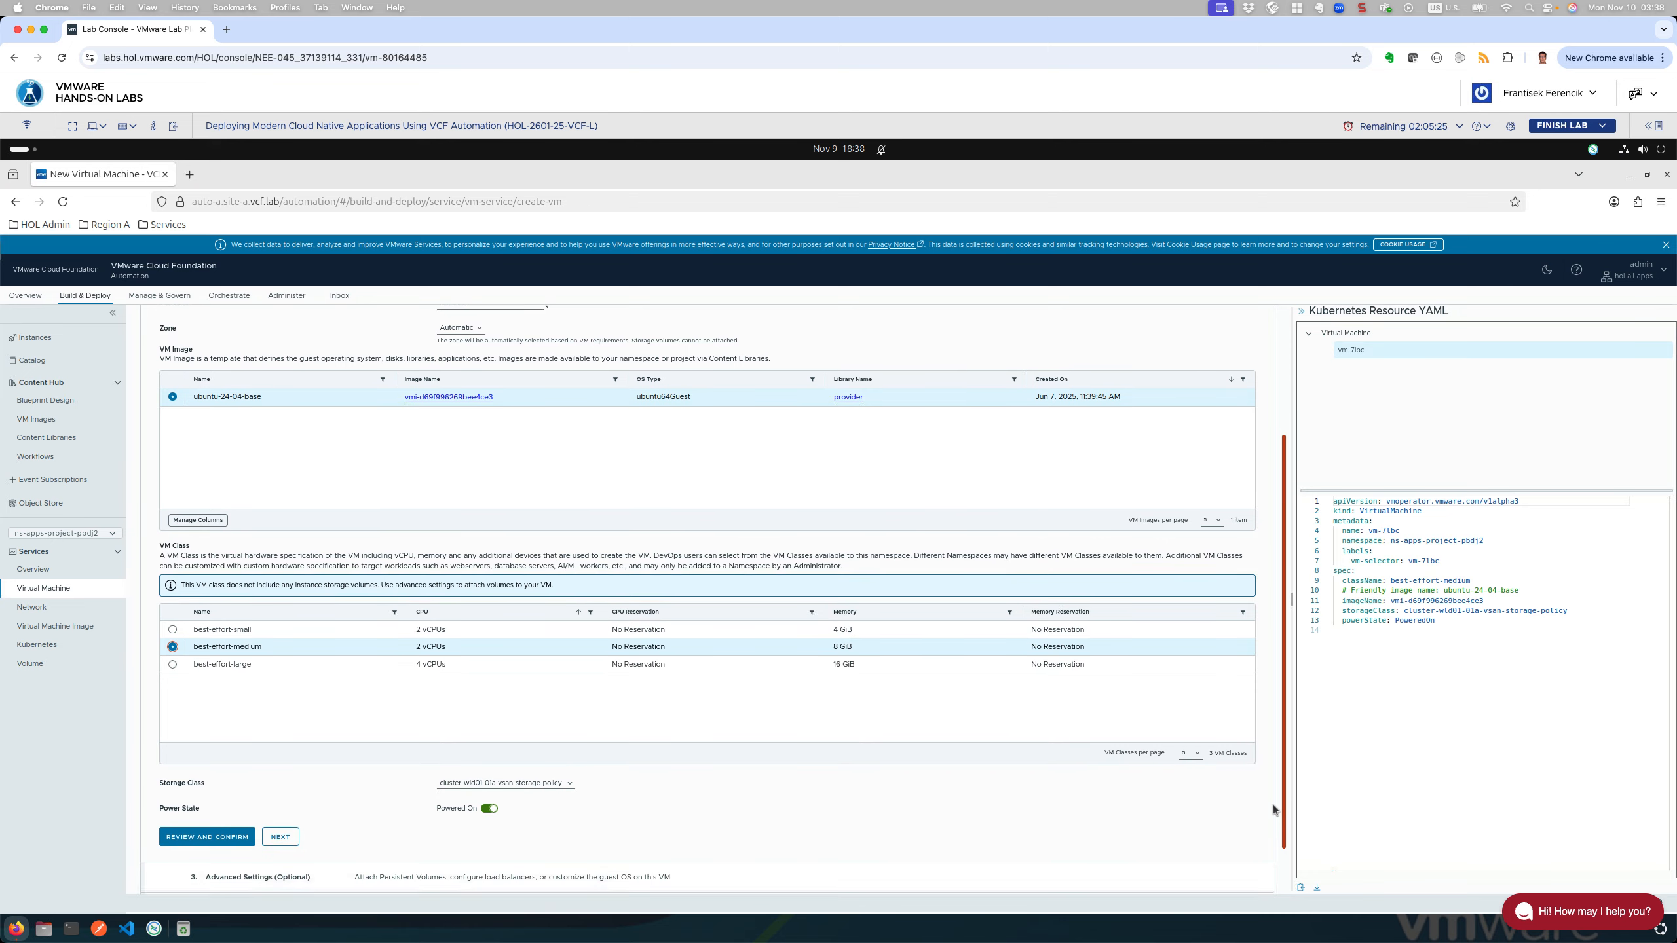
pyautogui.moveTo(1273, 817); pyautogui.dragTo(1268, 817)
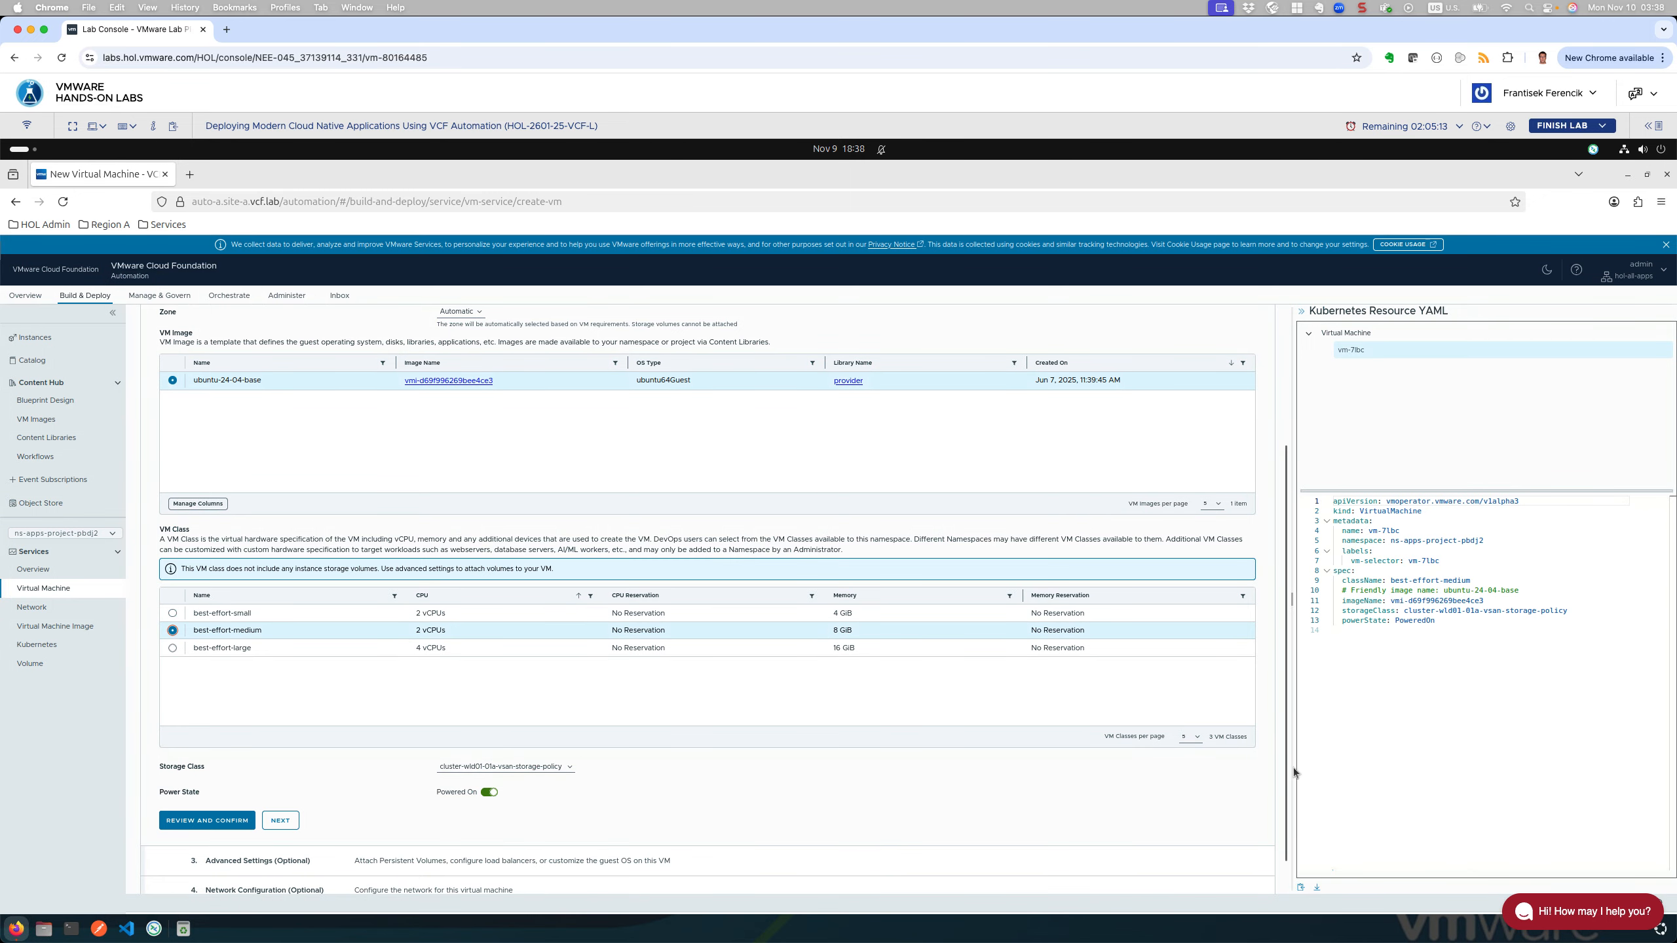
pyautogui.moveTo(1284, 771); pyautogui.dragTo(1286, 784)
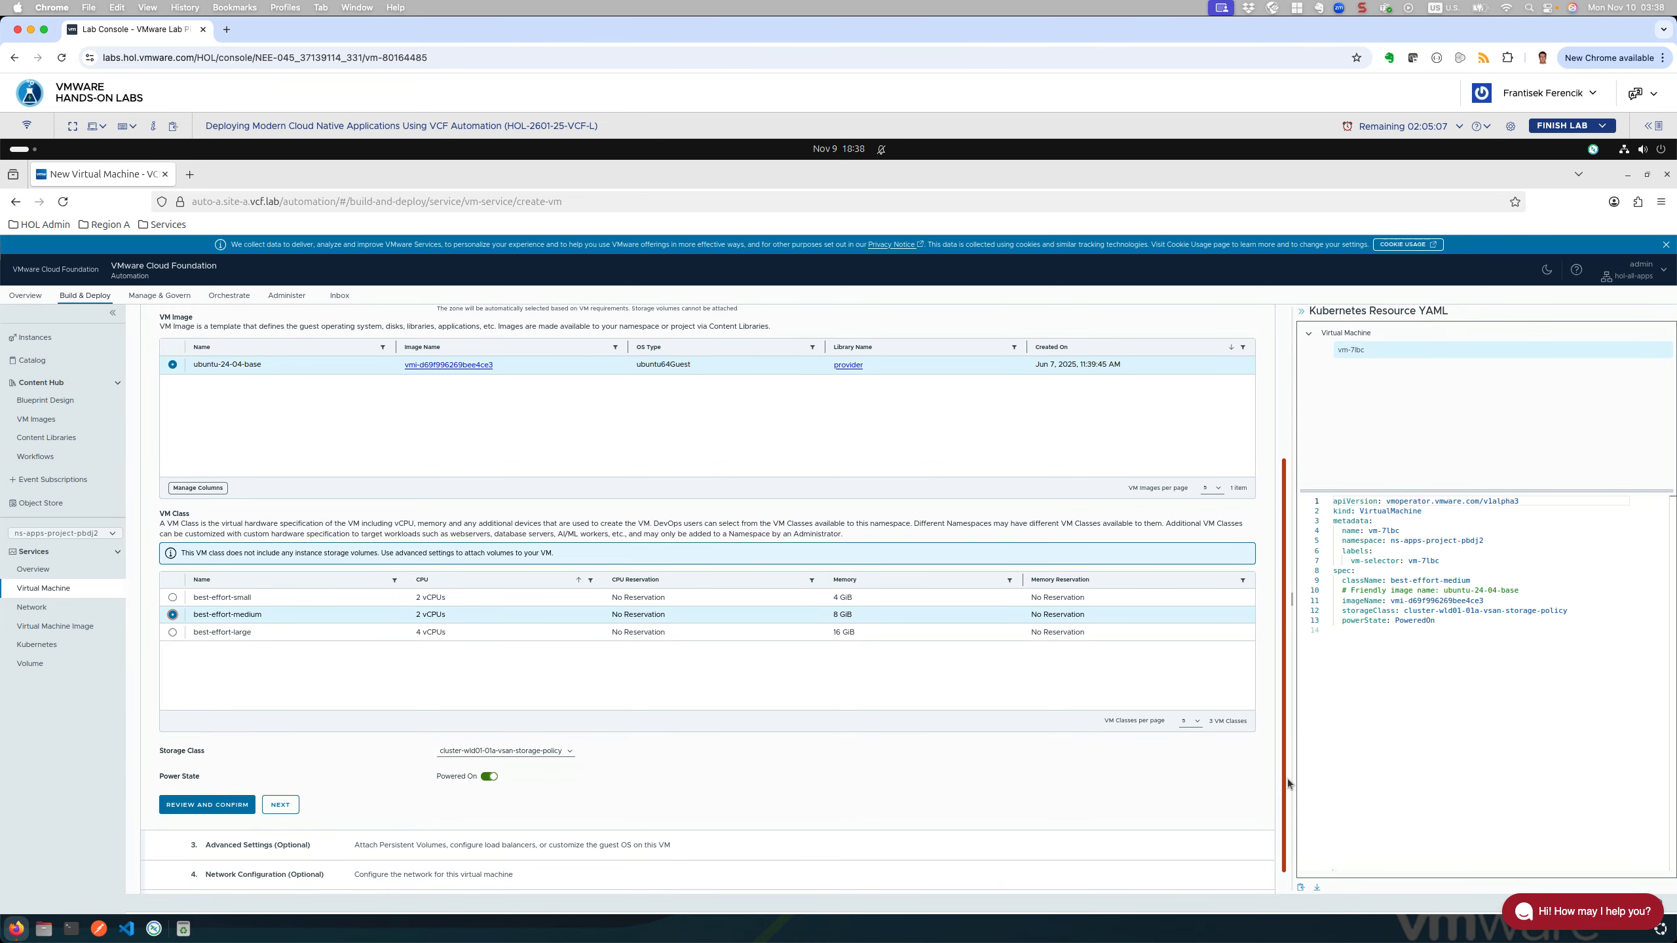
pyautogui.click(280, 807)
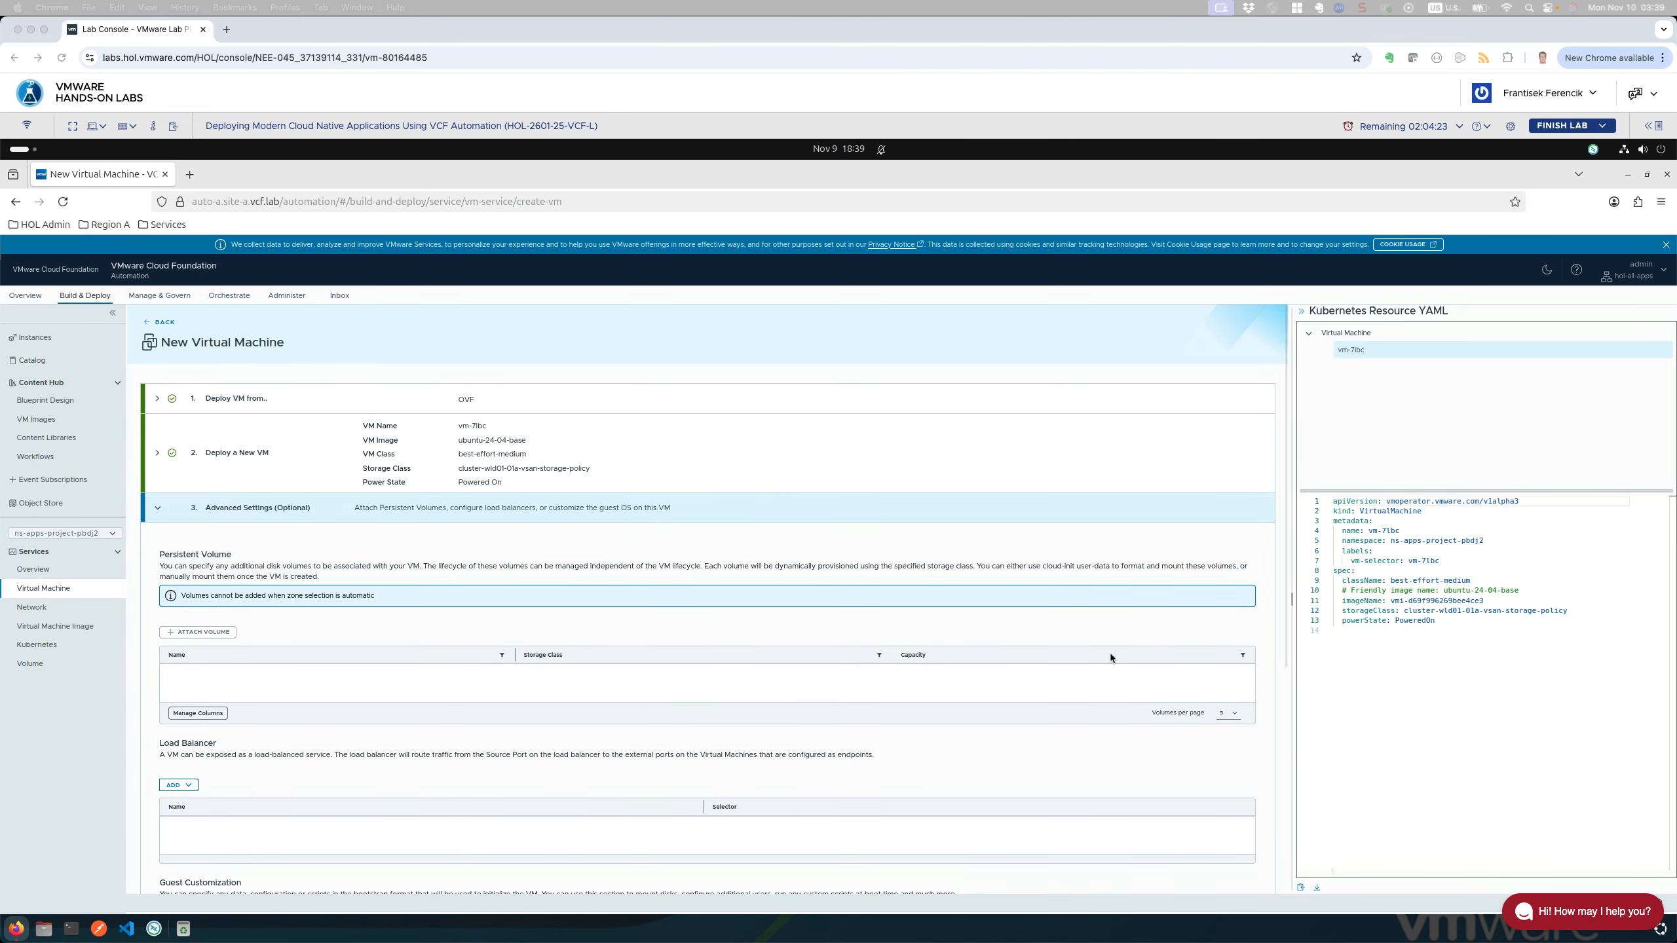
pyautogui.scroll(-1, 1115, 655)
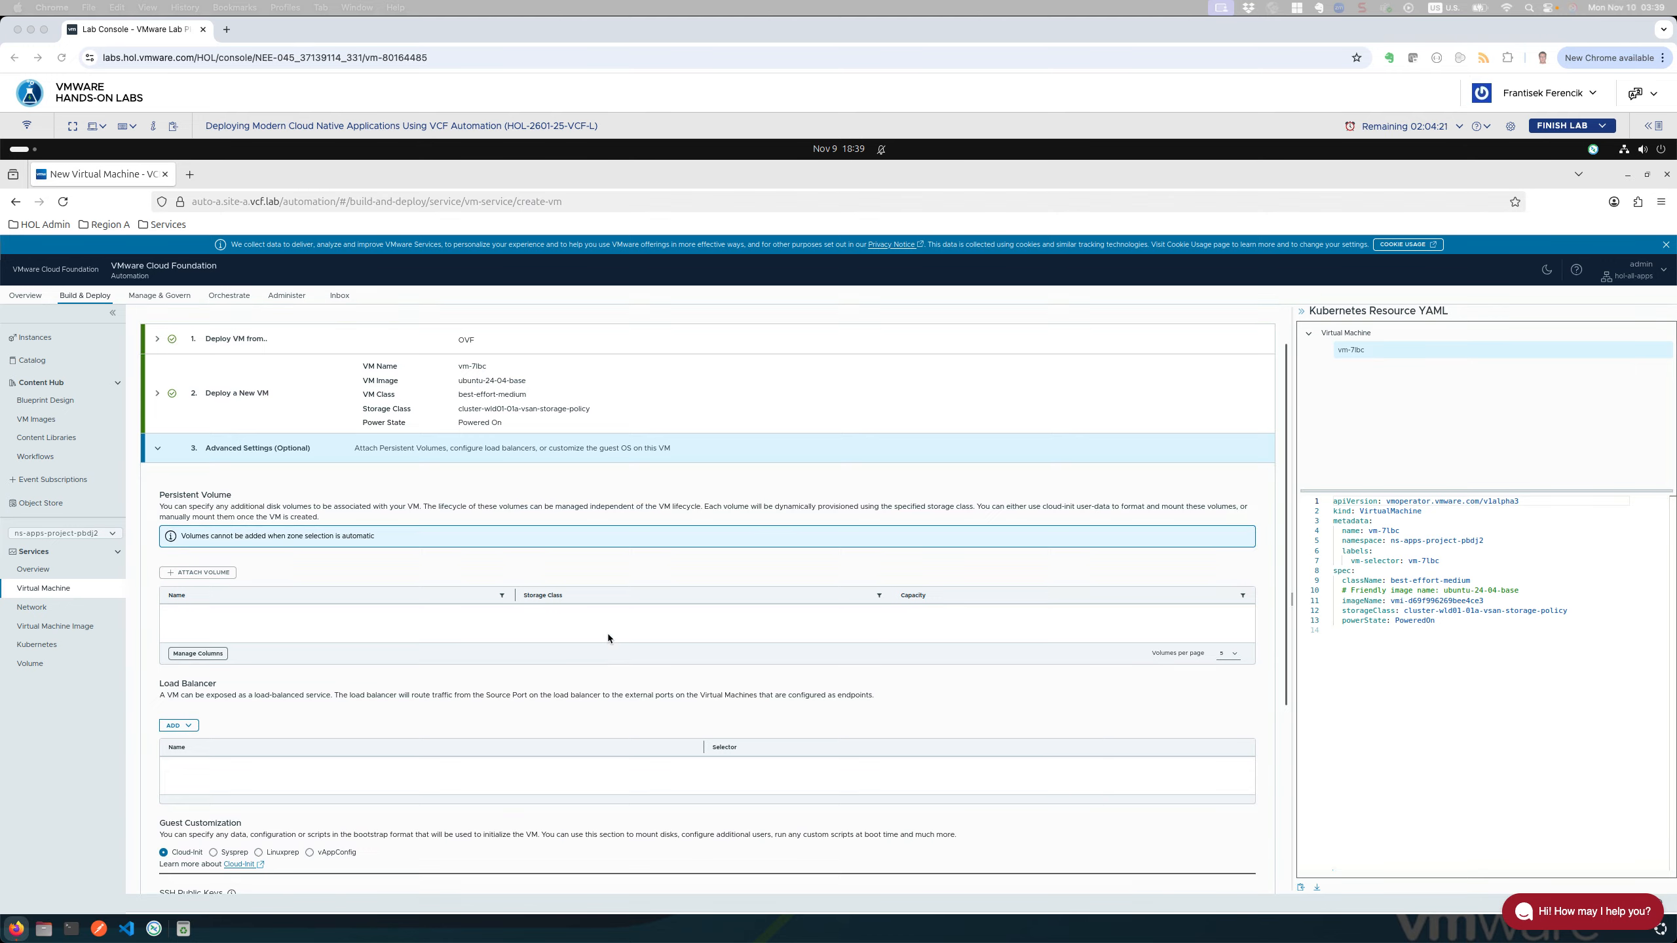
pyautogui.scroll(-1, 608, 633)
pyautogui.scroll(-1, 611, 627)
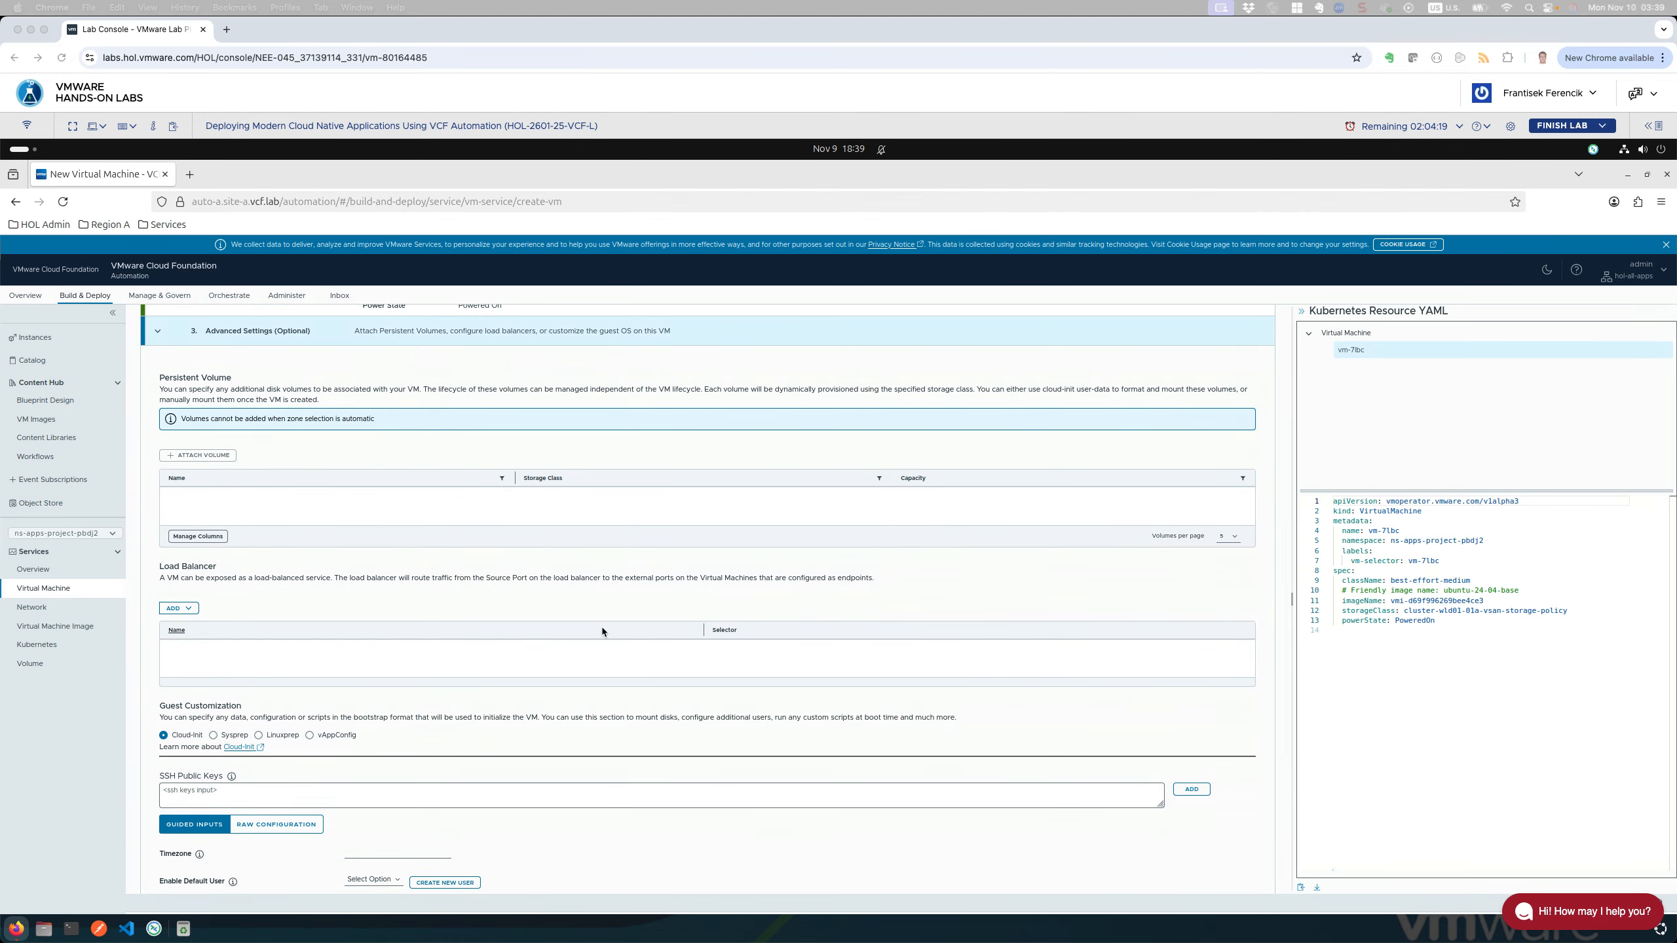
pyautogui.scroll(-1, 602, 629)
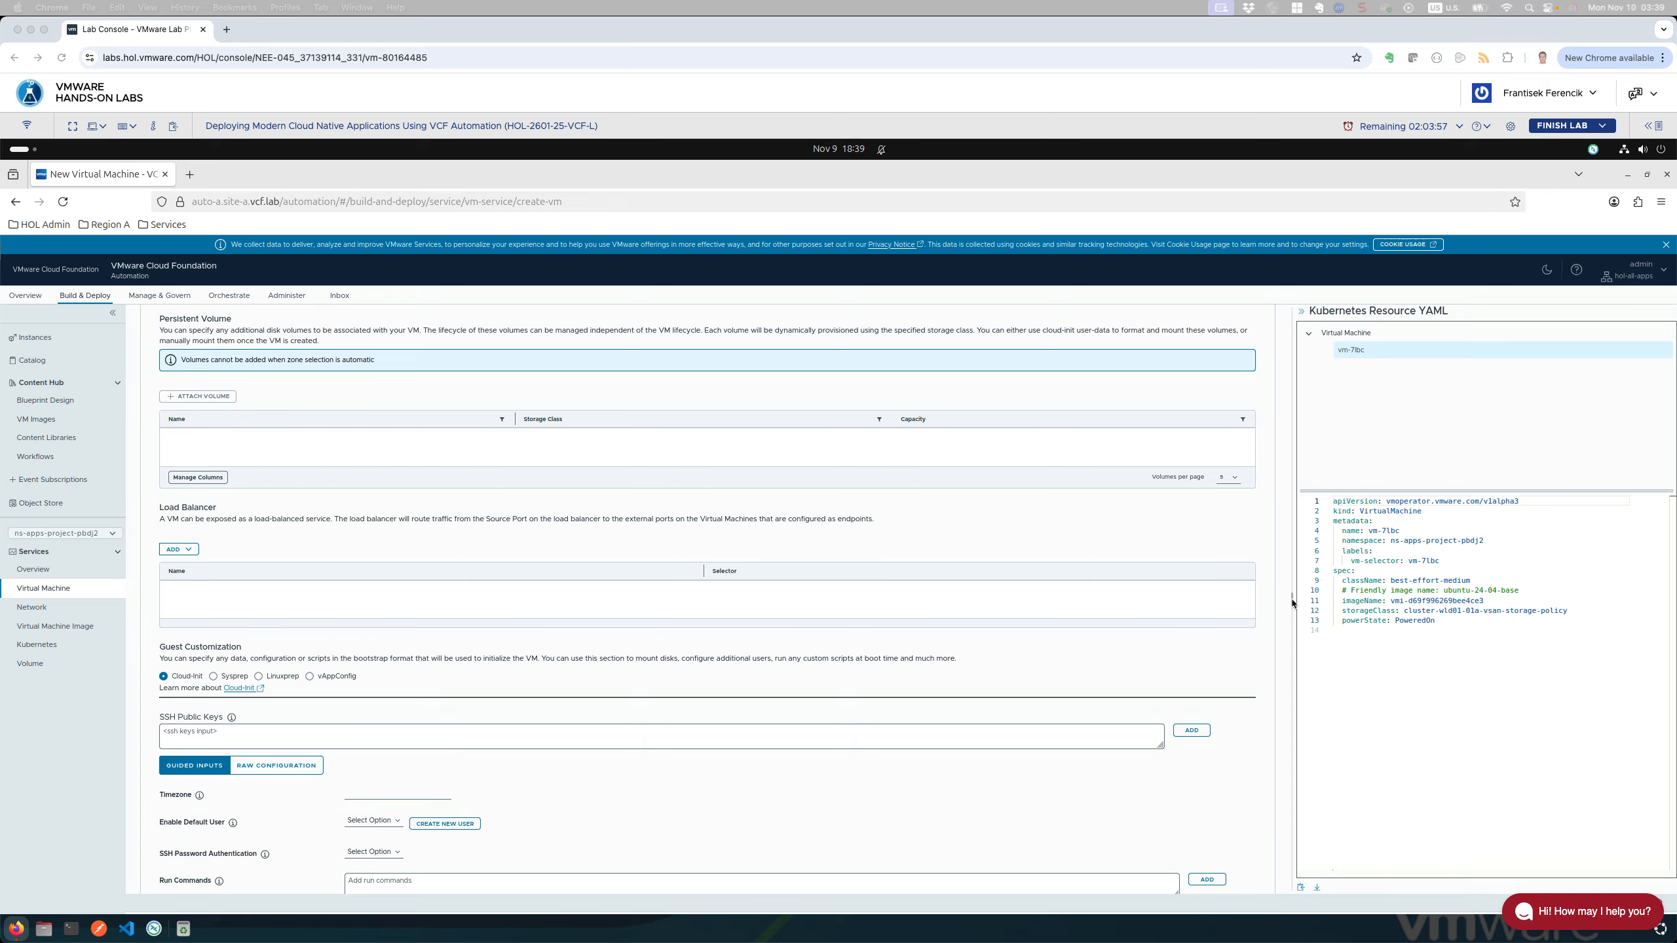
pyautogui.scroll(3, 374, 487)
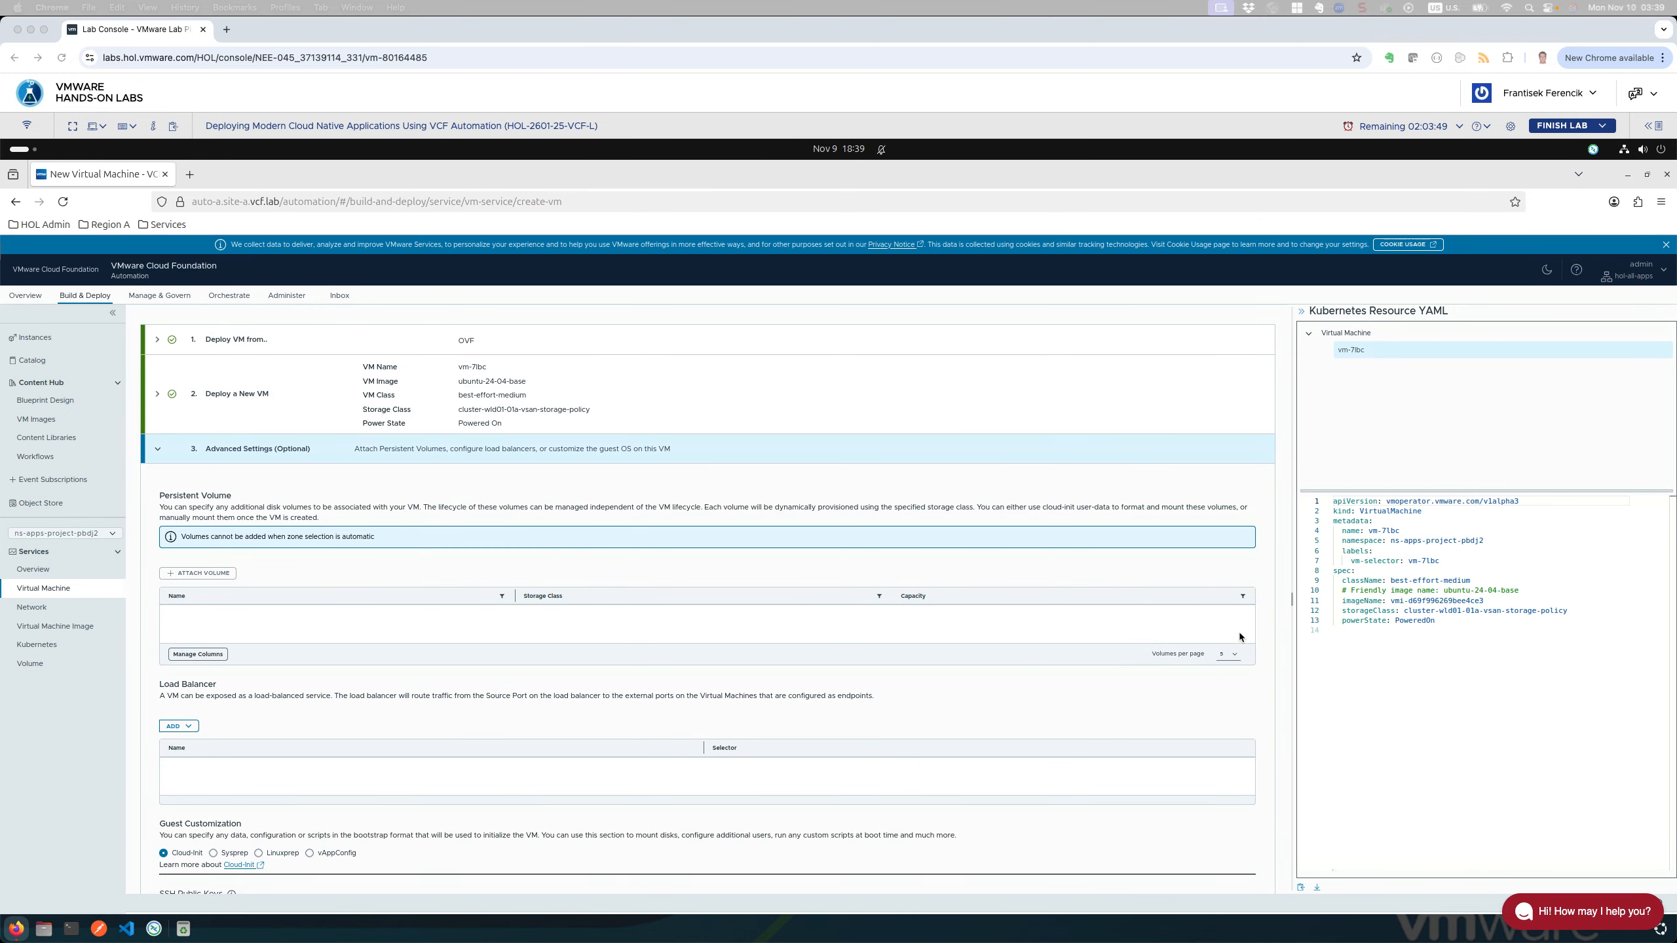
pyautogui.scroll(-2, 1055, 628)
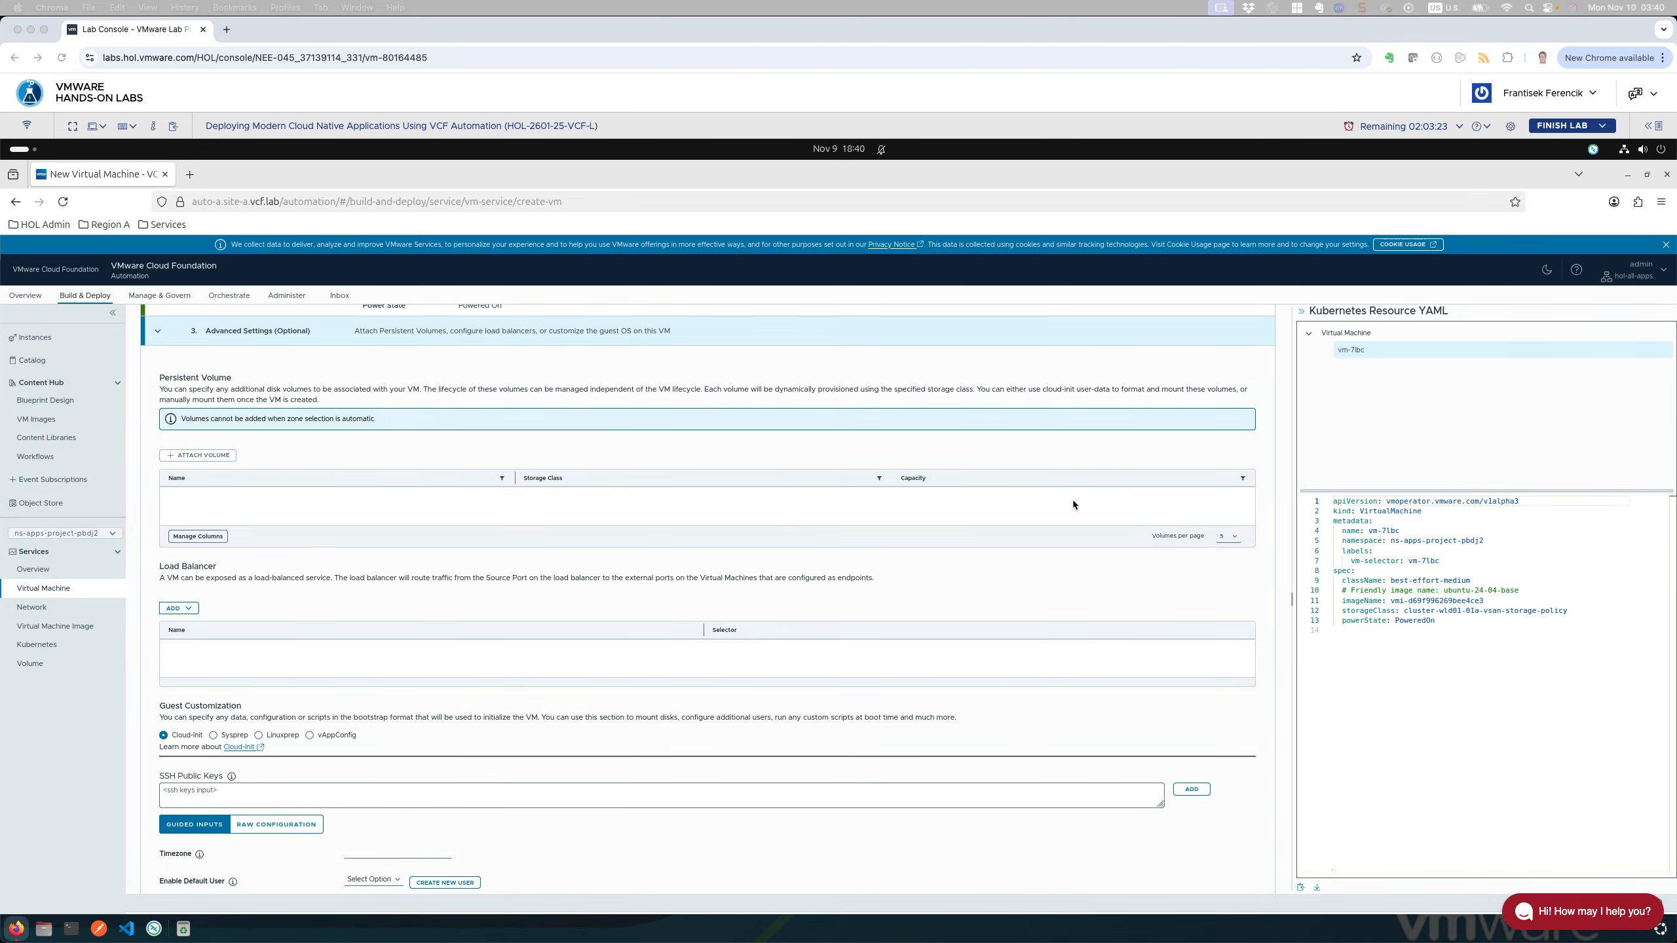
pyautogui.scroll(-2, 215, 597)
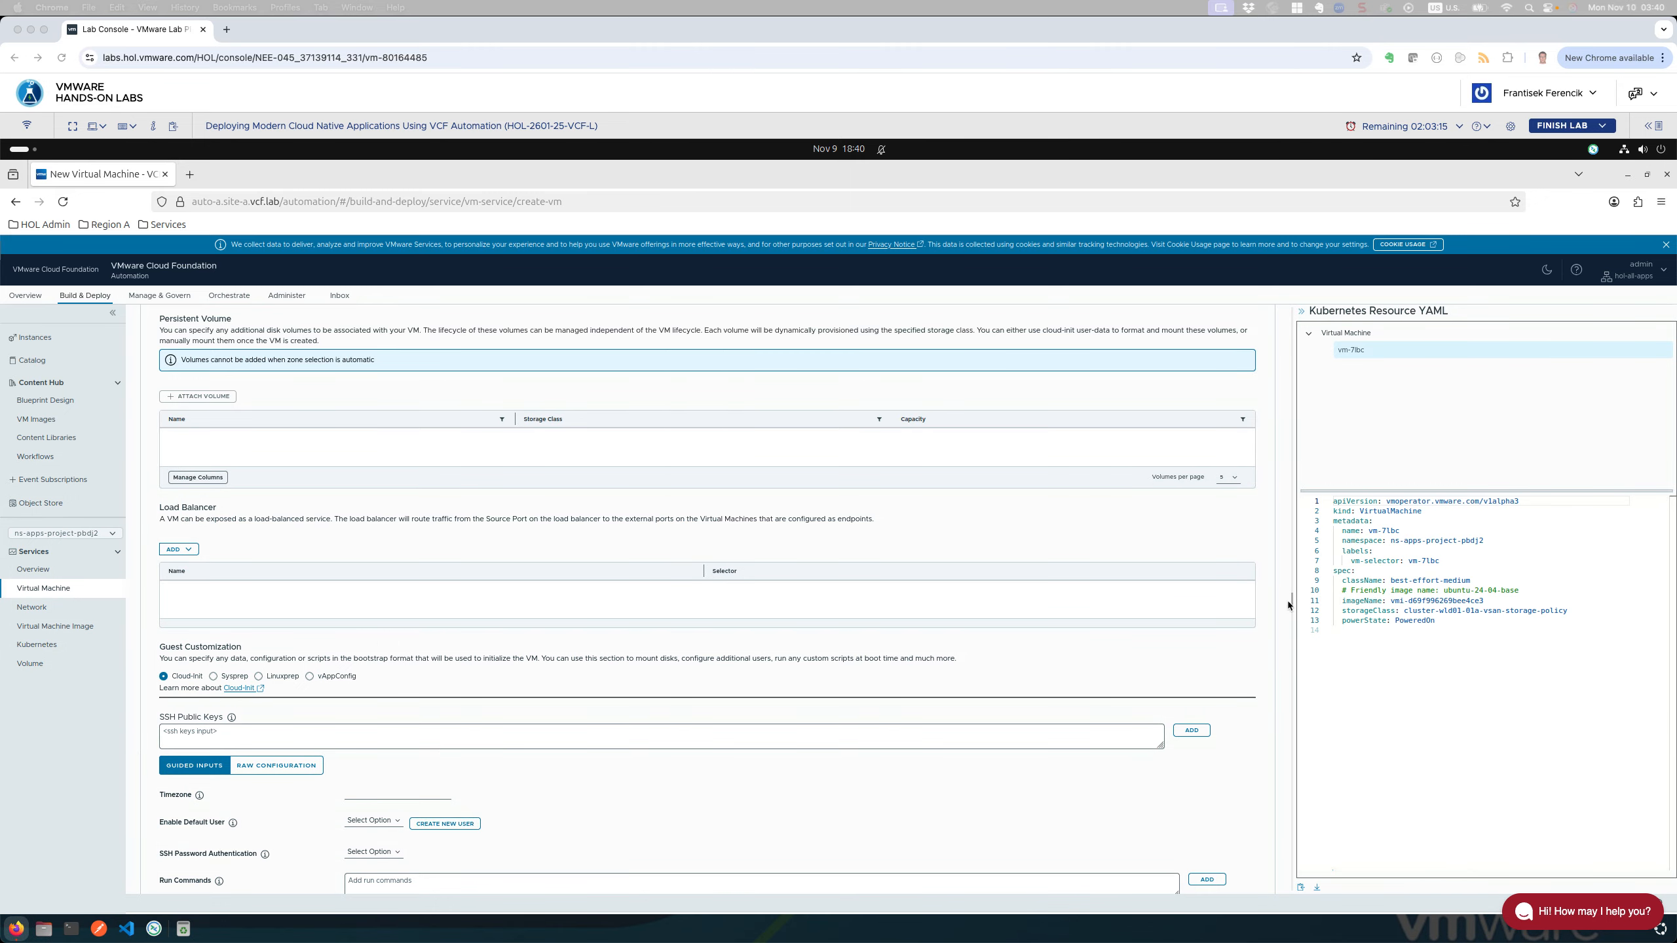
pyautogui.click(182, 548)
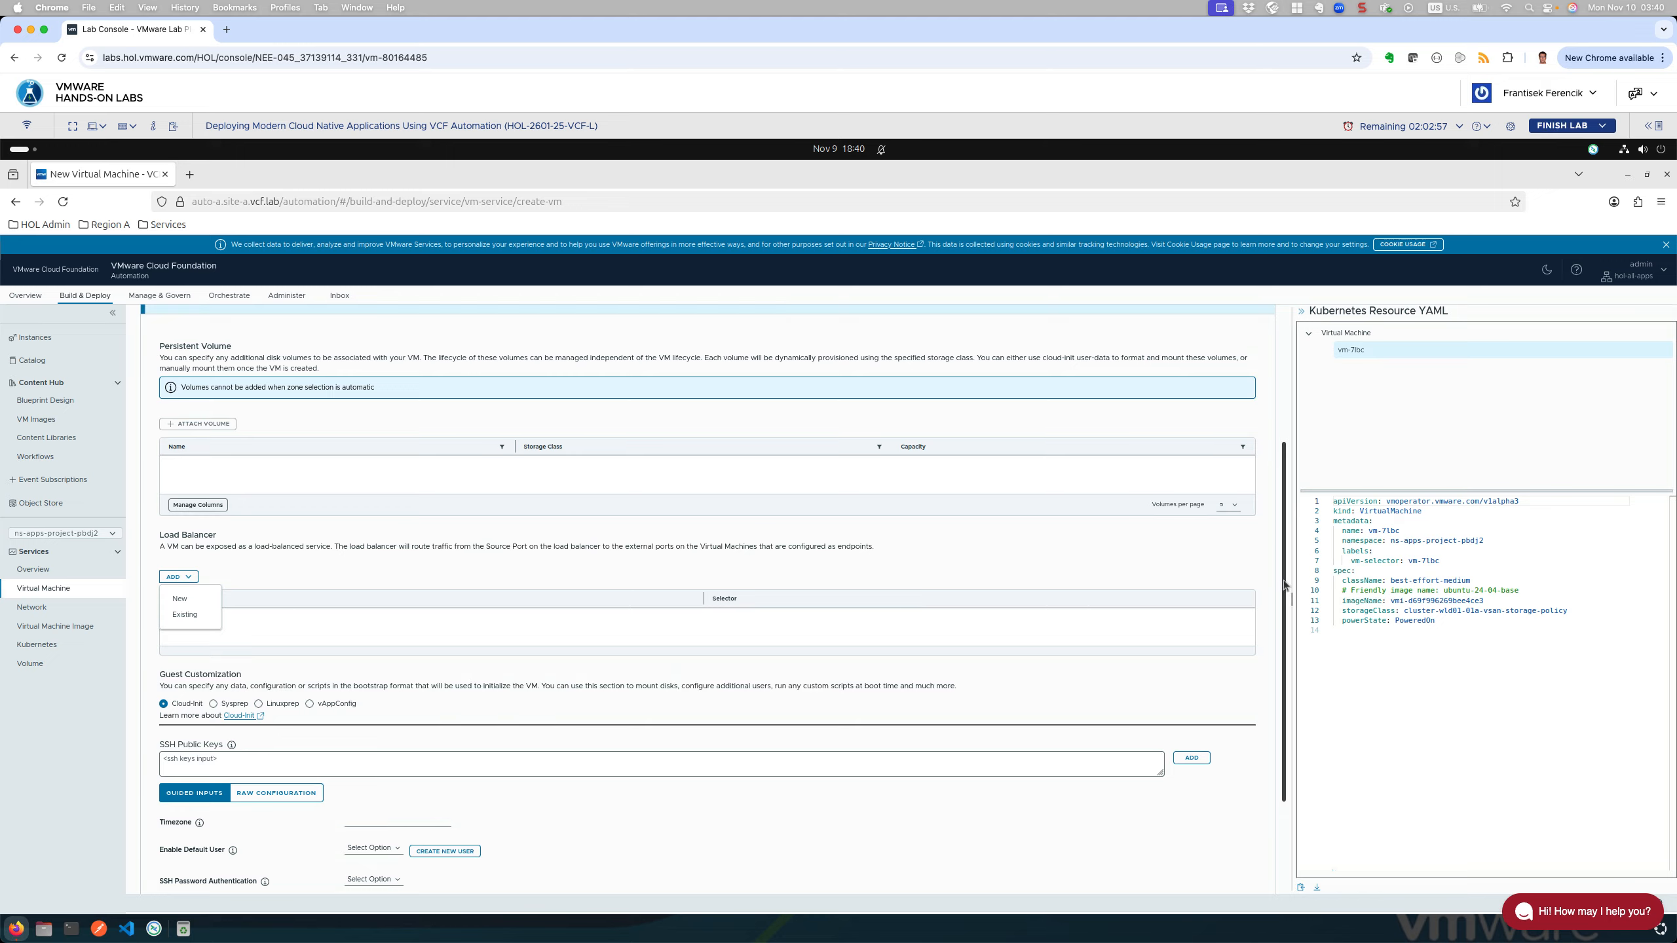
pyautogui.moveTo(1285, 597); pyautogui.dragTo(1283, 610)
pyautogui.scroll(-1, 1283, 624)
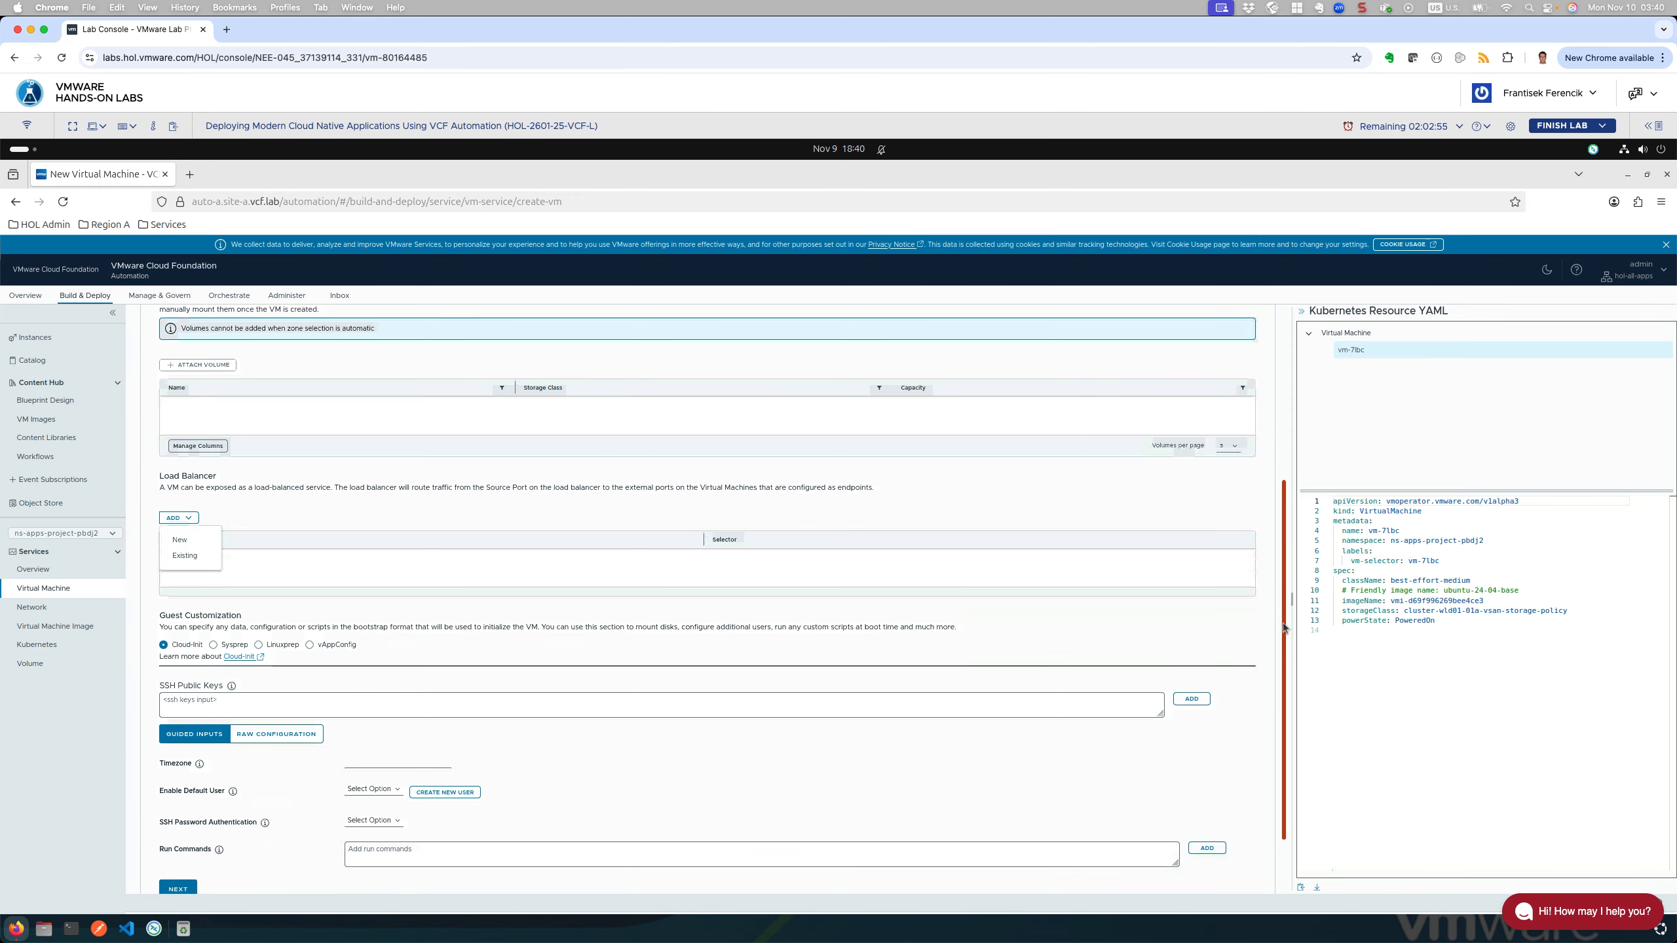
pyautogui.moveTo(1283, 626); pyautogui.dragTo(1282, 645)
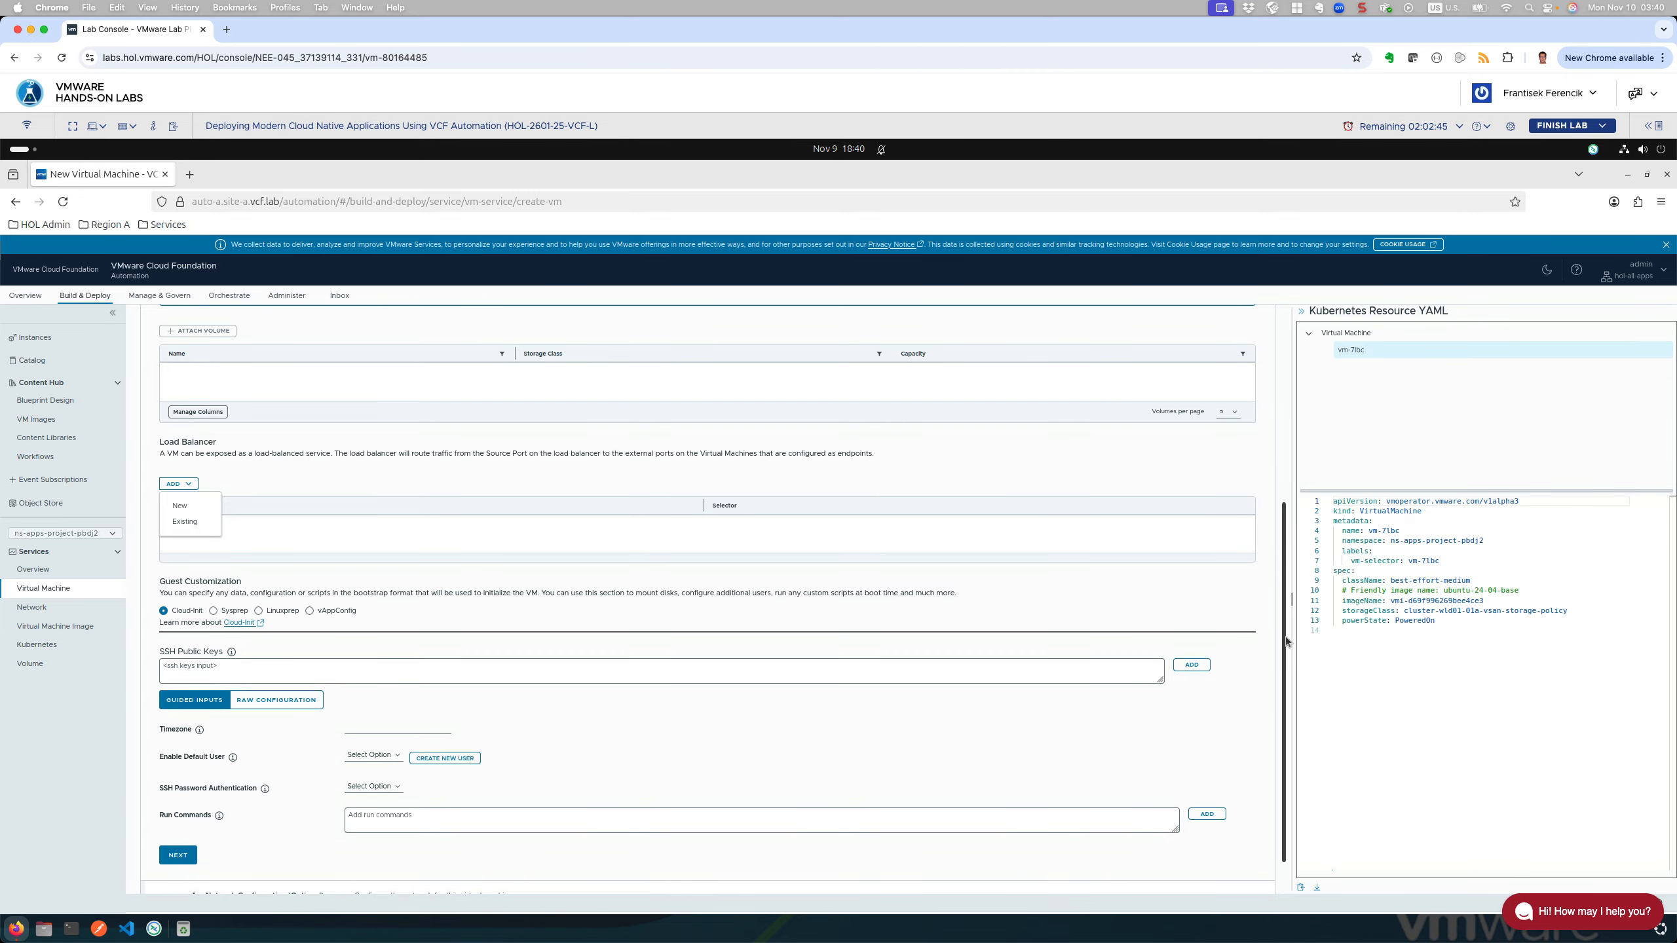
pyautogui.click(297, 521)
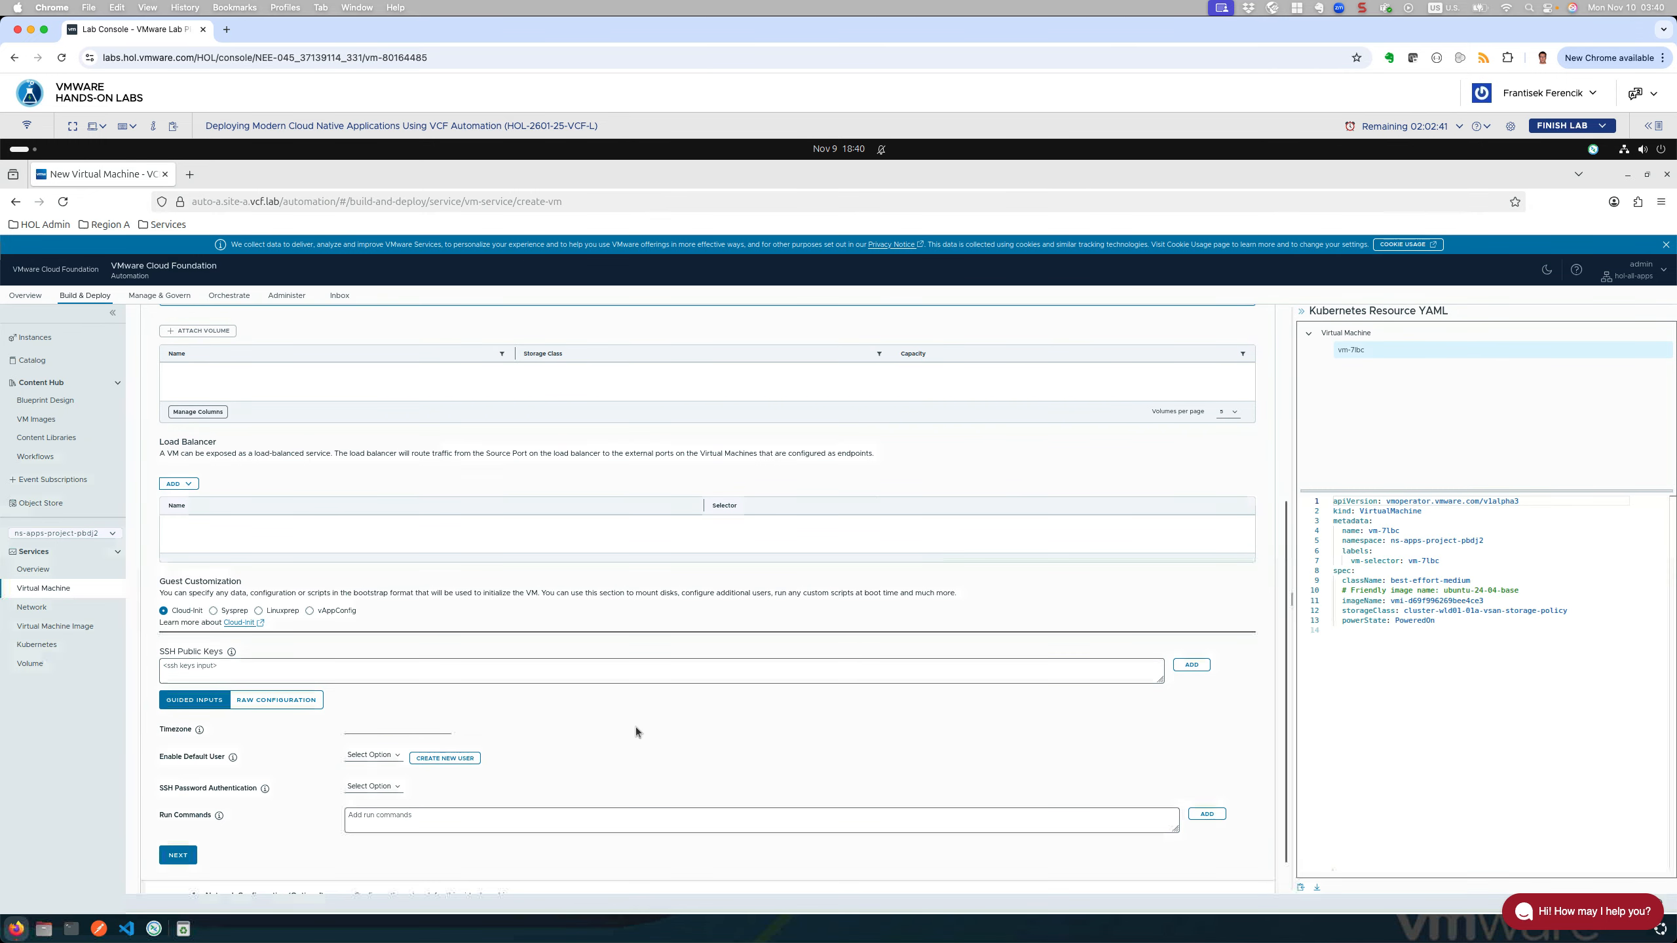
pyautogui.scroll(-2, 634, 727)
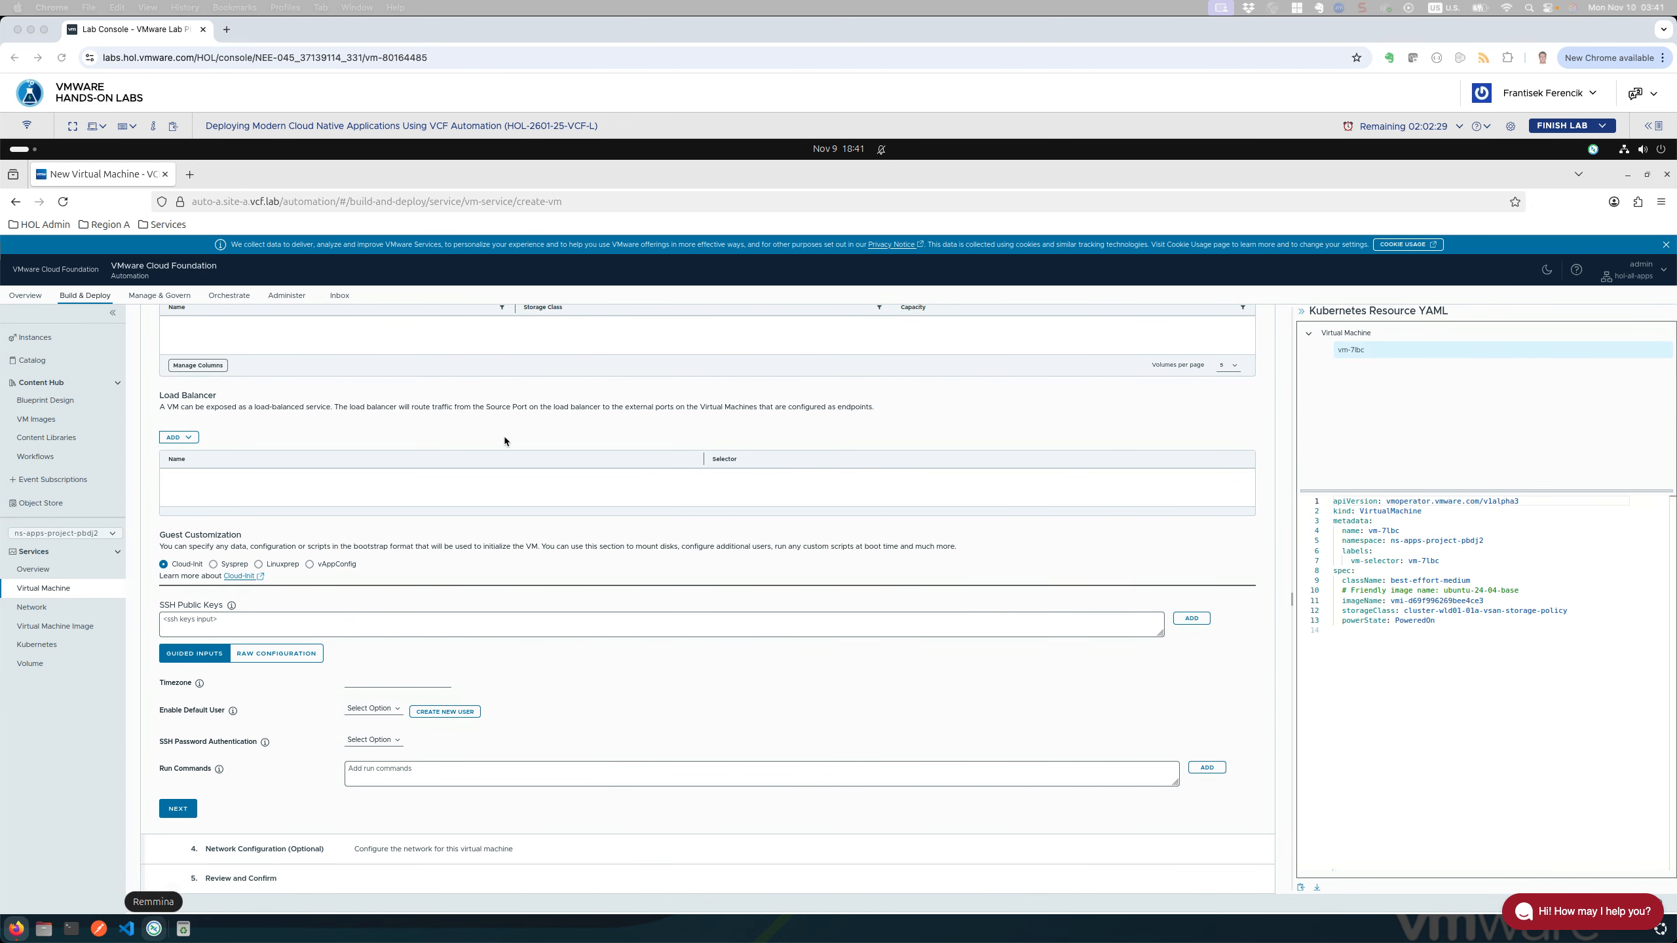
# Step: Create a new default user for the VM with the username holuser
pyautogui.click(445, 712)
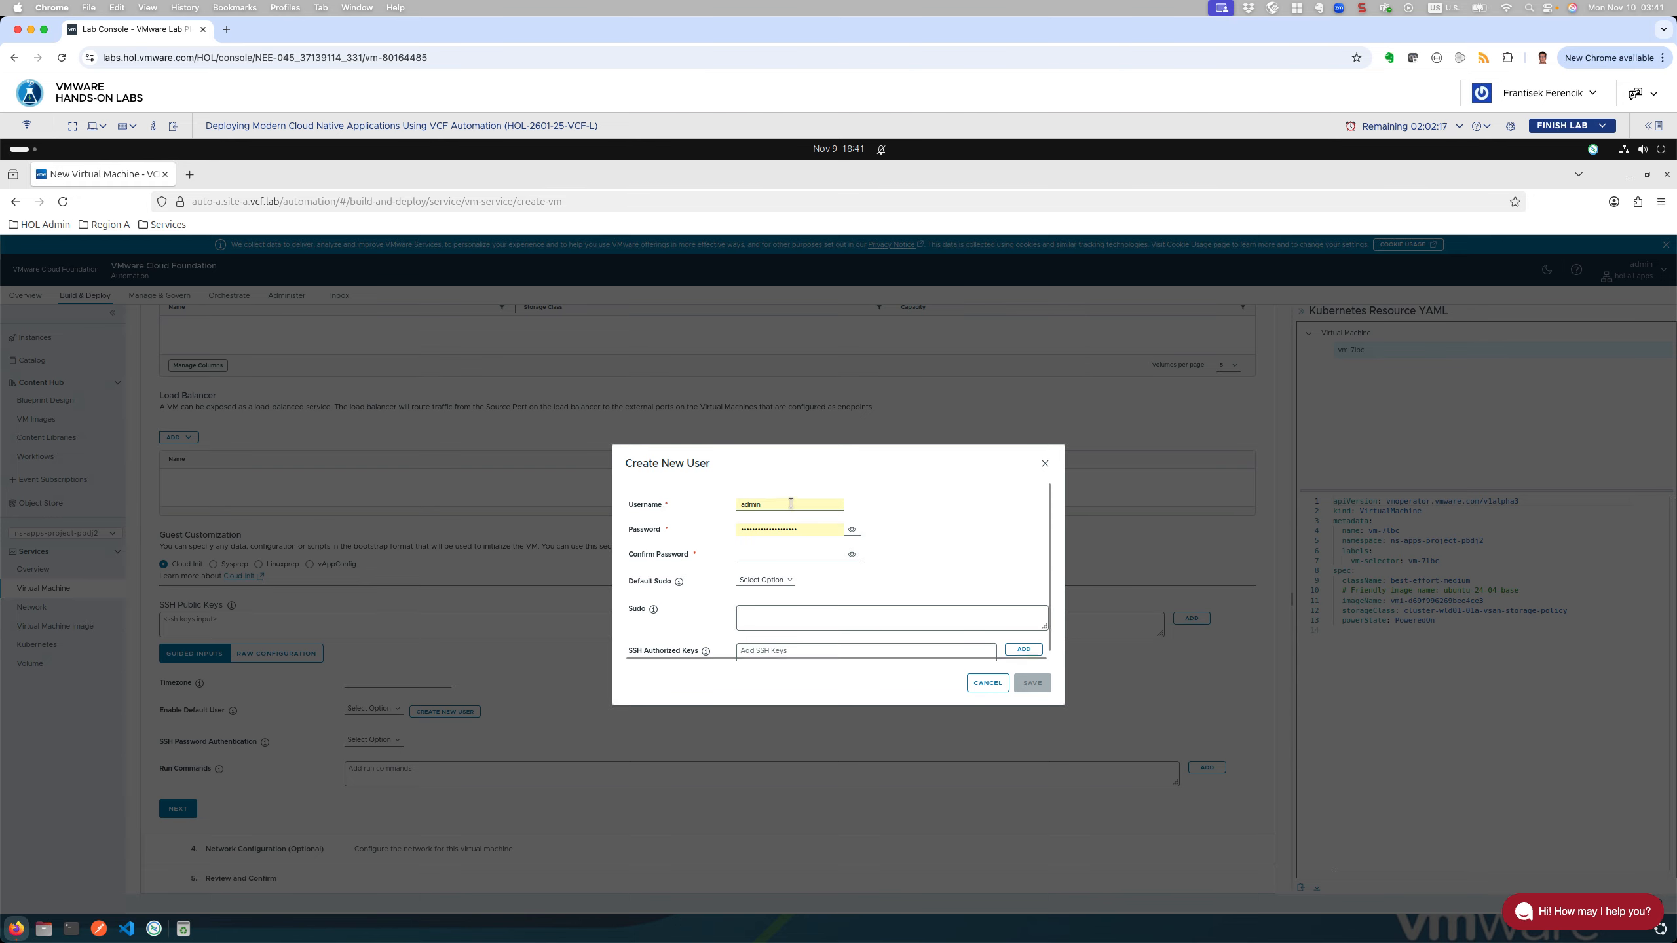
pyautogui.moveTo(789, 504); pyautogui.dragTo(710, 501)
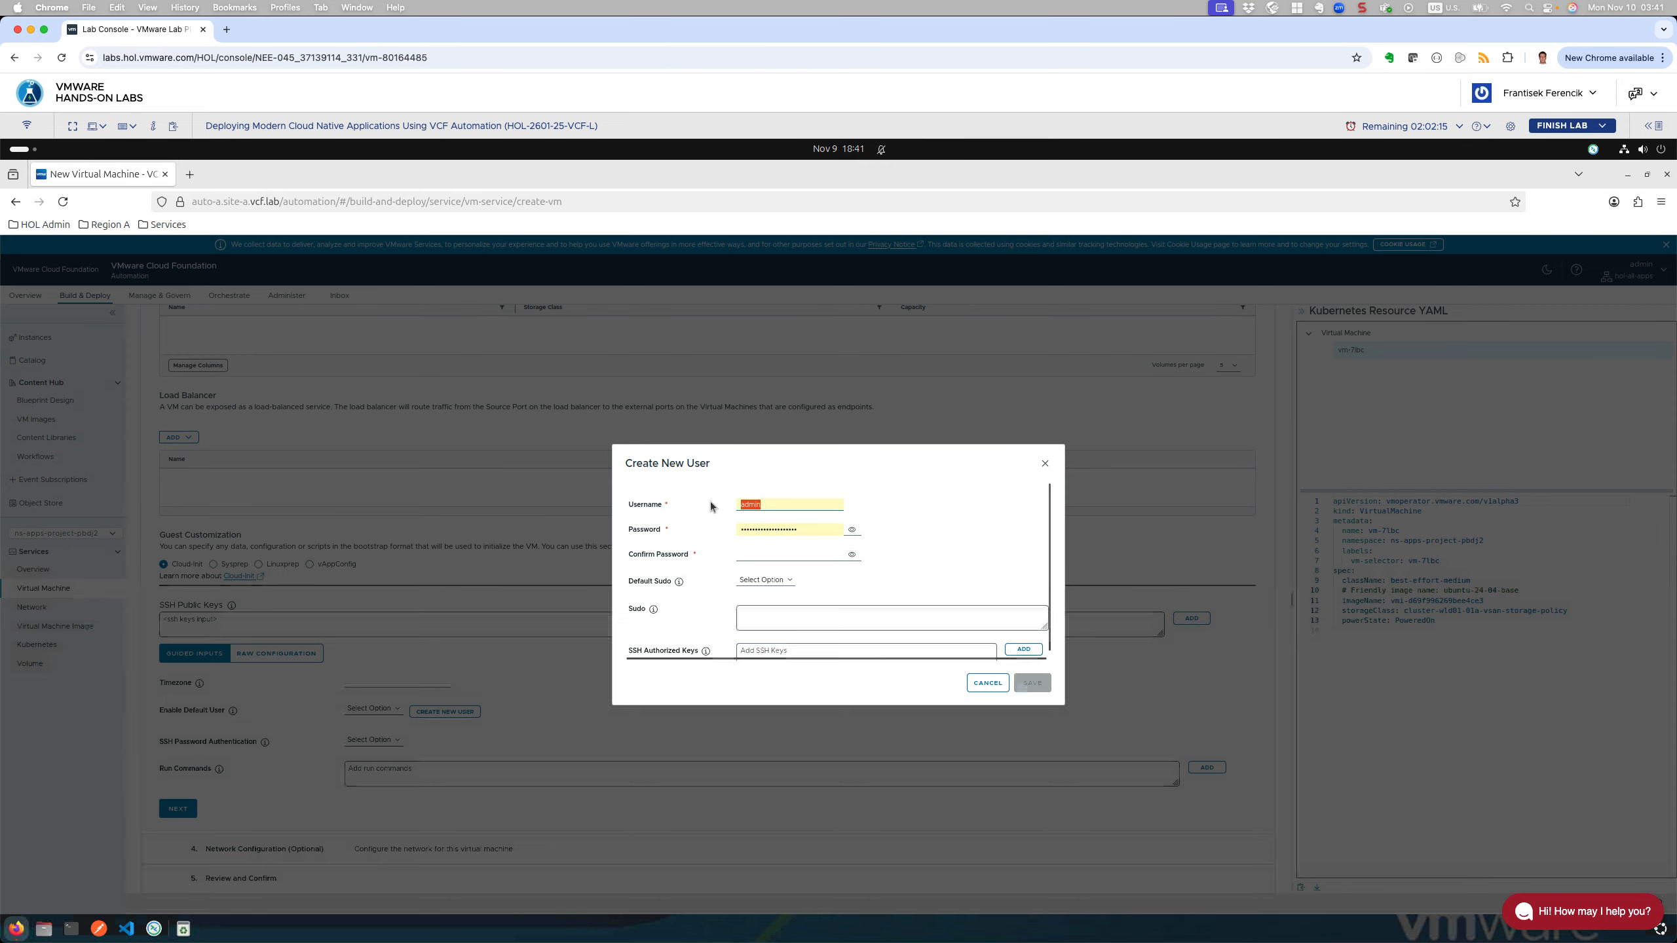
pyautogui.write('ho')
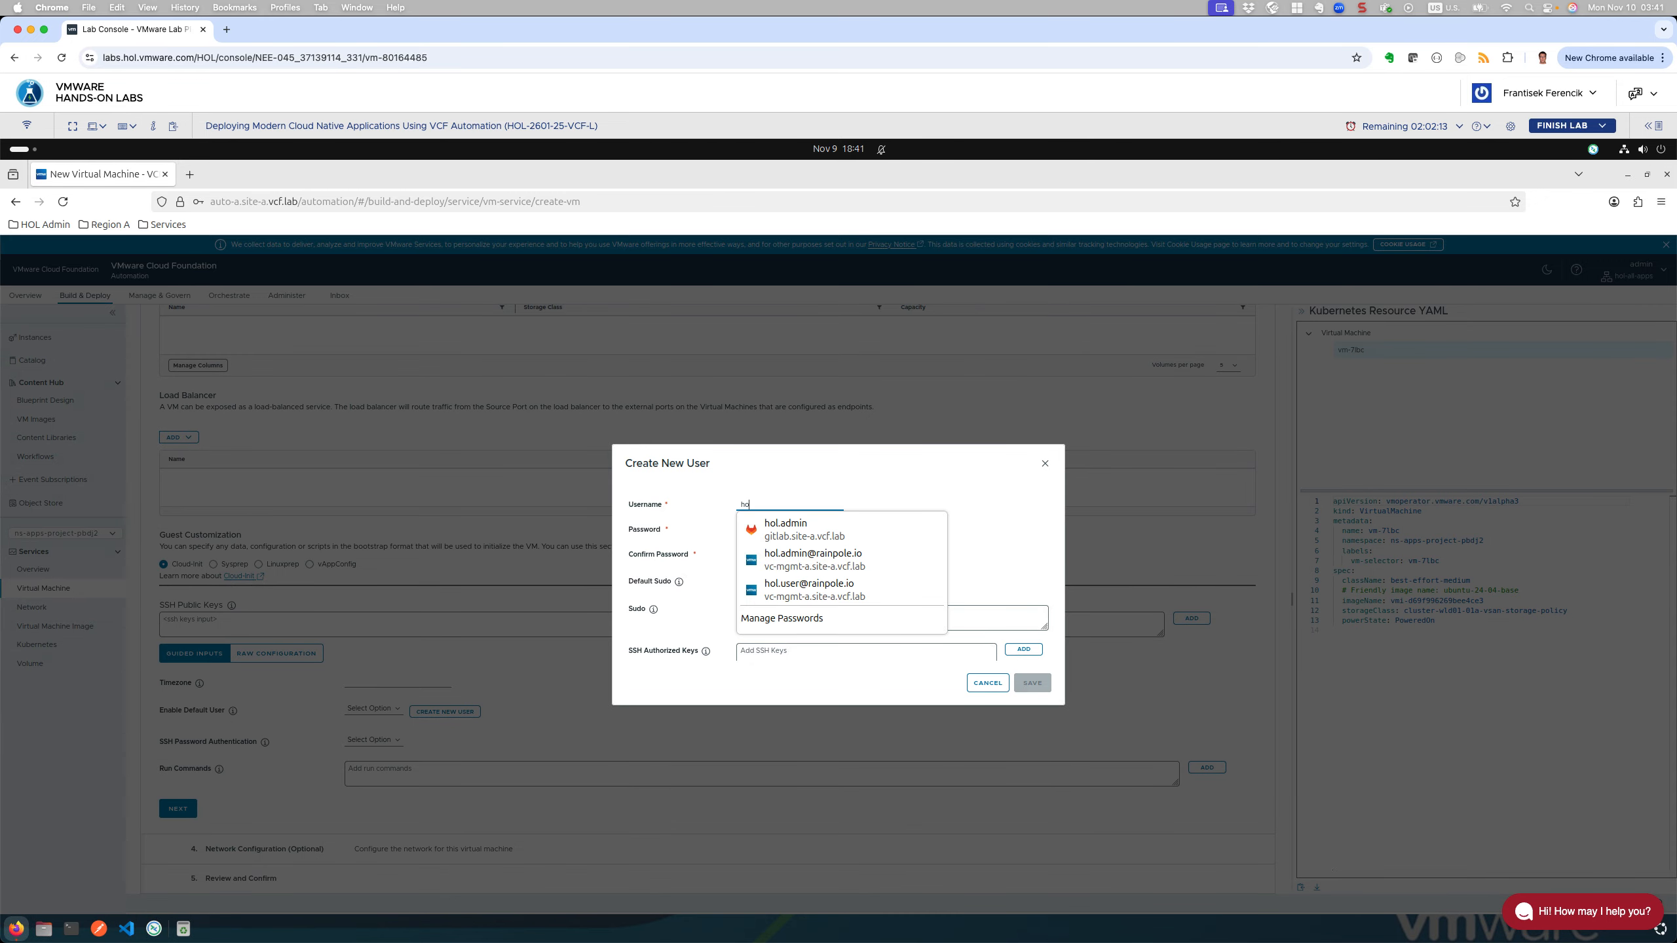
pyautogui.write('lu')
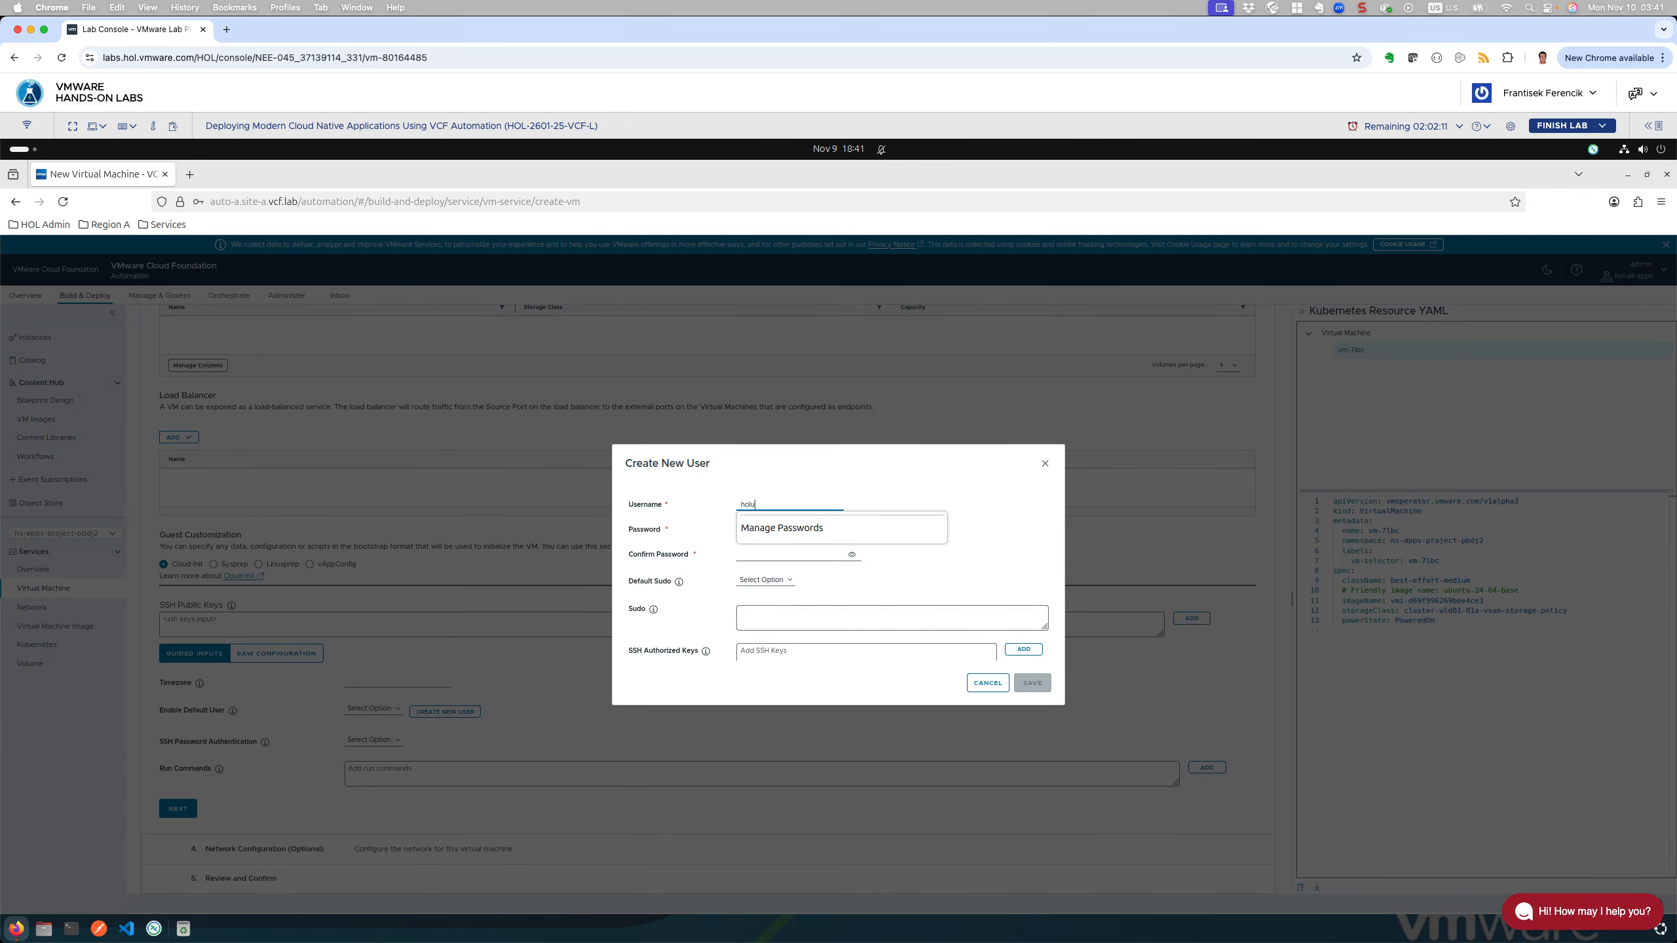
pyautogui.write('ser')
pyautogui.press('Escape')
pyautogui.press('Tab')
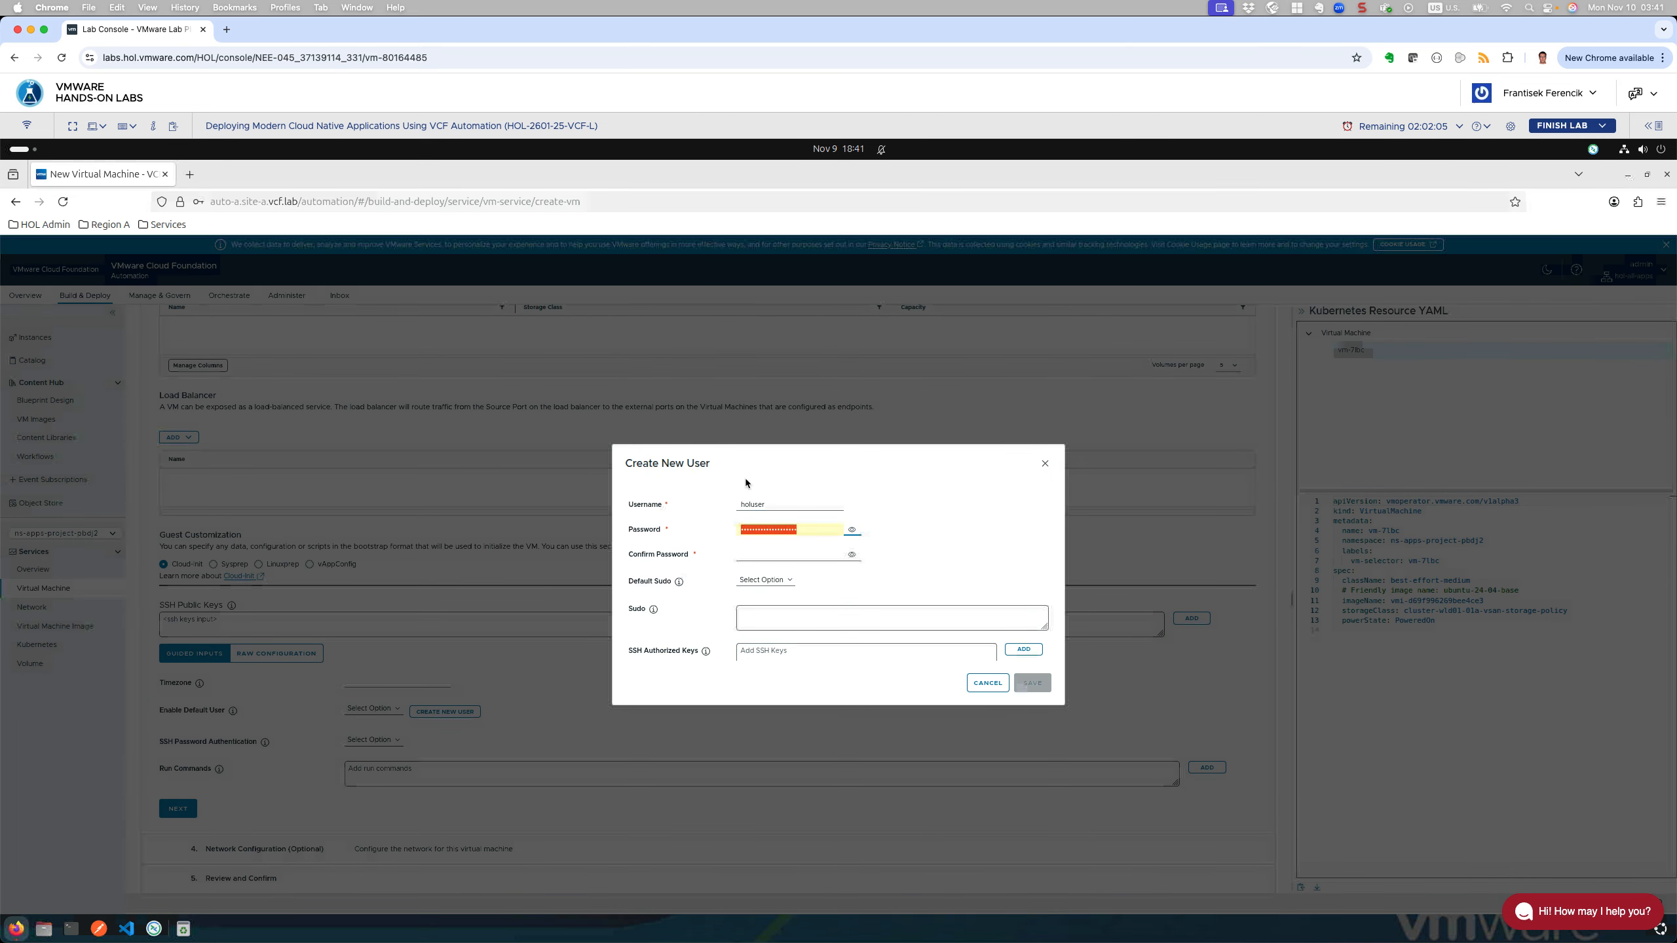
pyautogui.press('Tab')
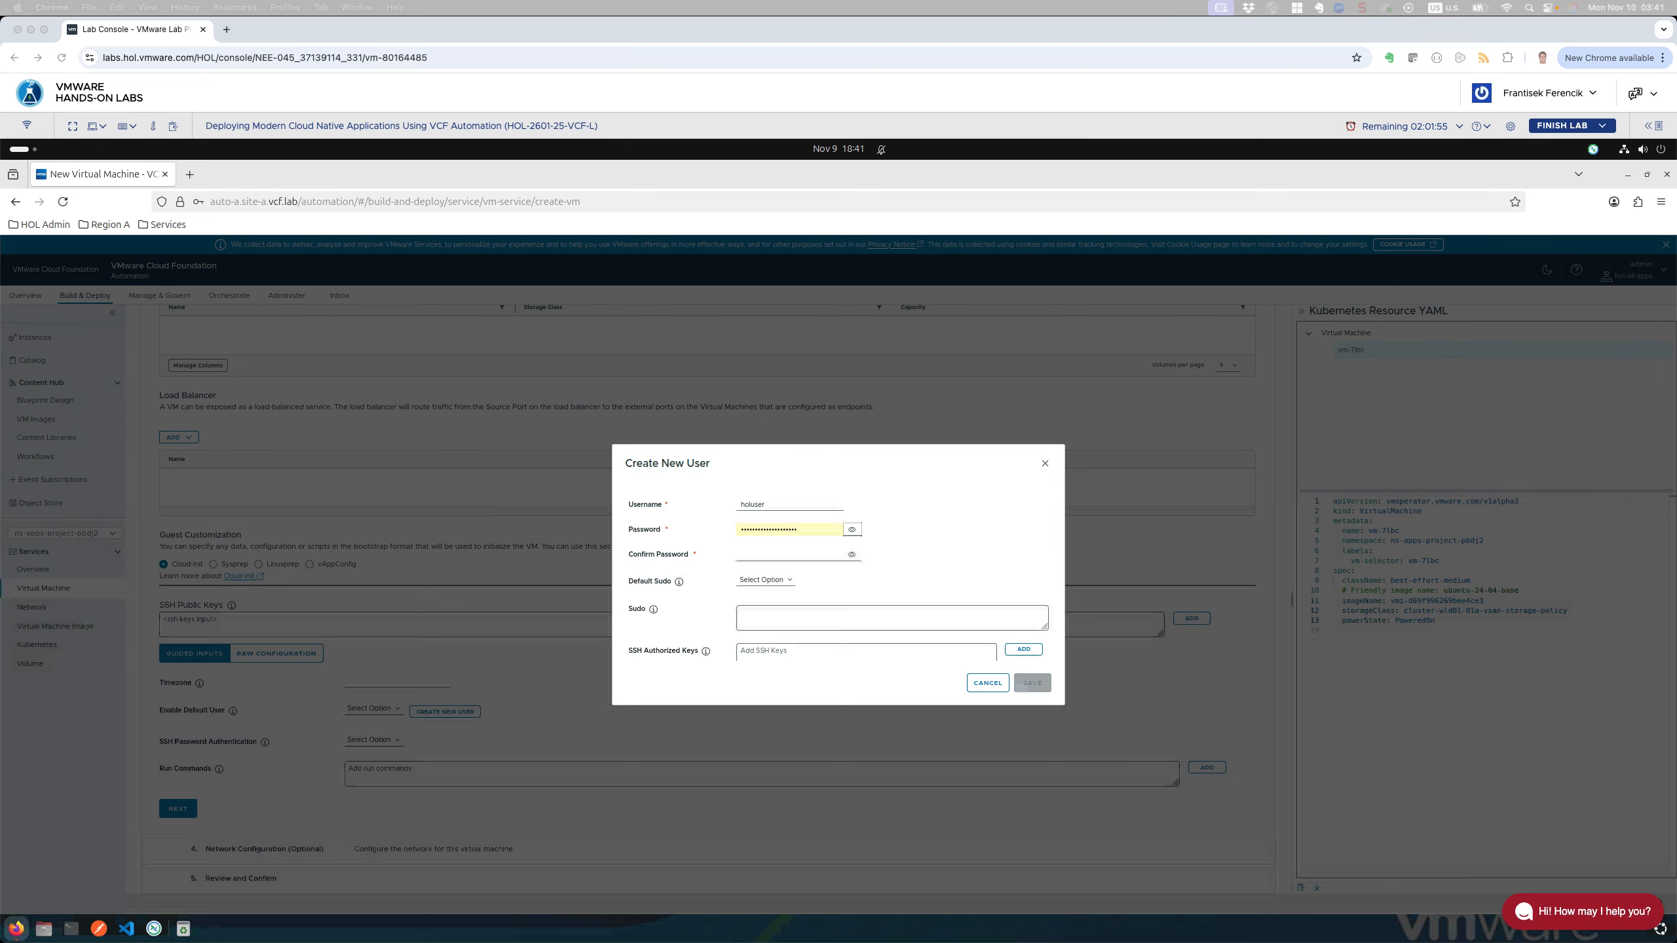
# Step: Set the user's password and paste the same value into Confirm Password
pyautogui.click(805, 530)
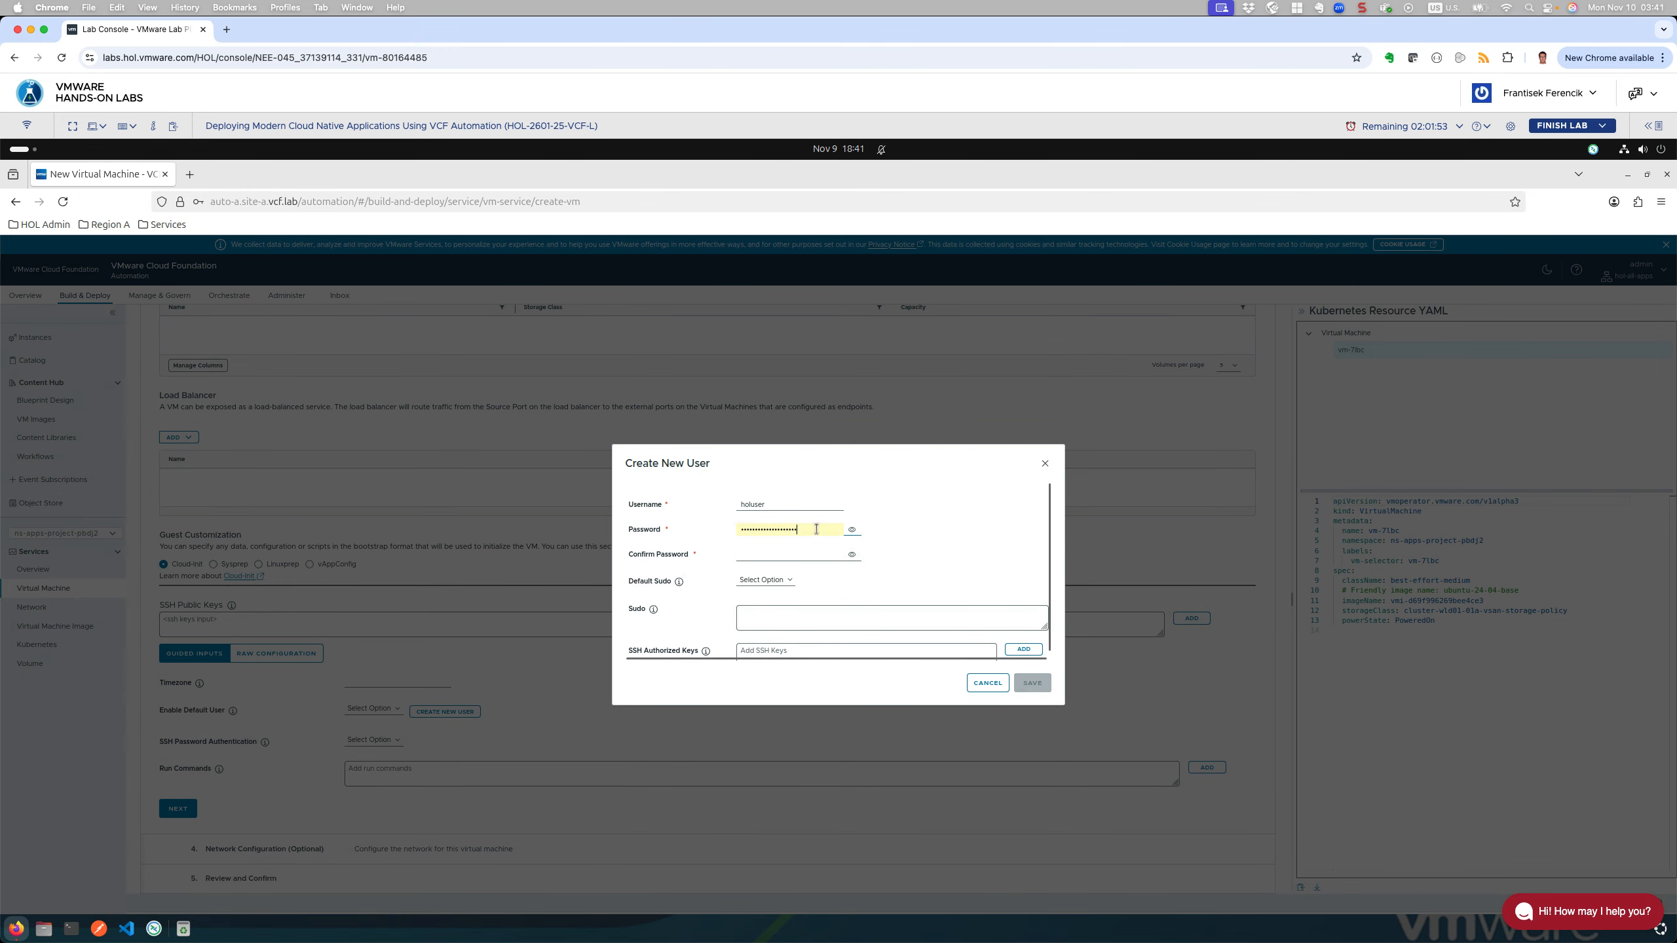
pyautogui.moveTo(800, 529); pyautogui.dragTo(640, 522)
pyautogui.press('BackSpace')
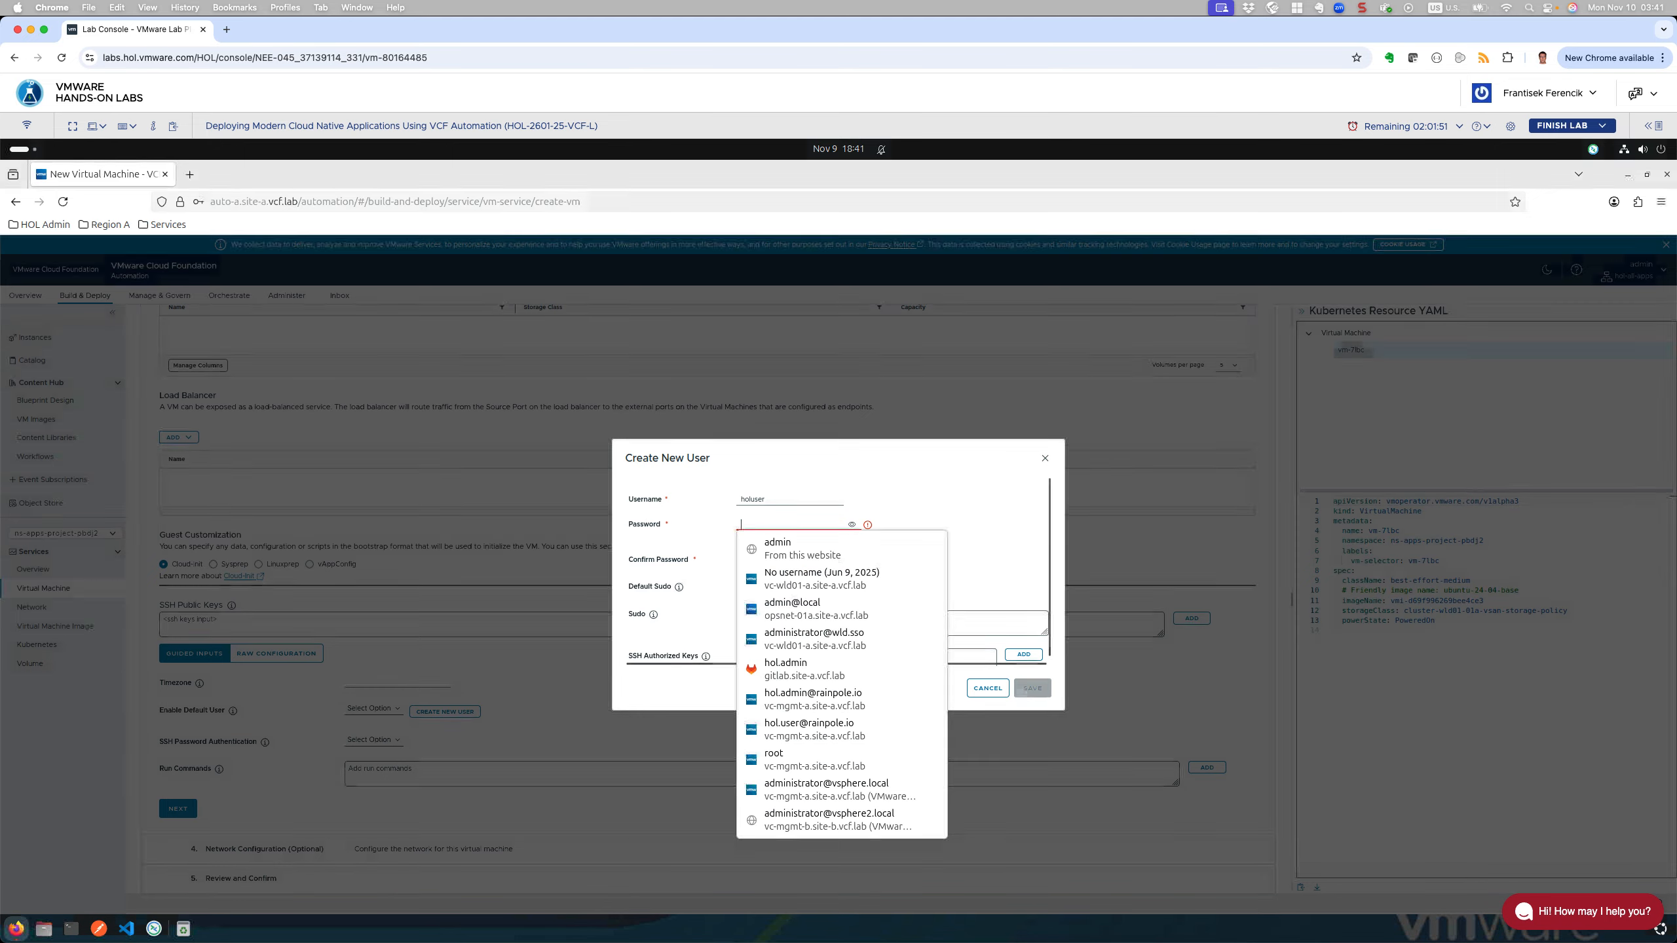
pyautogui.write('•••••••')
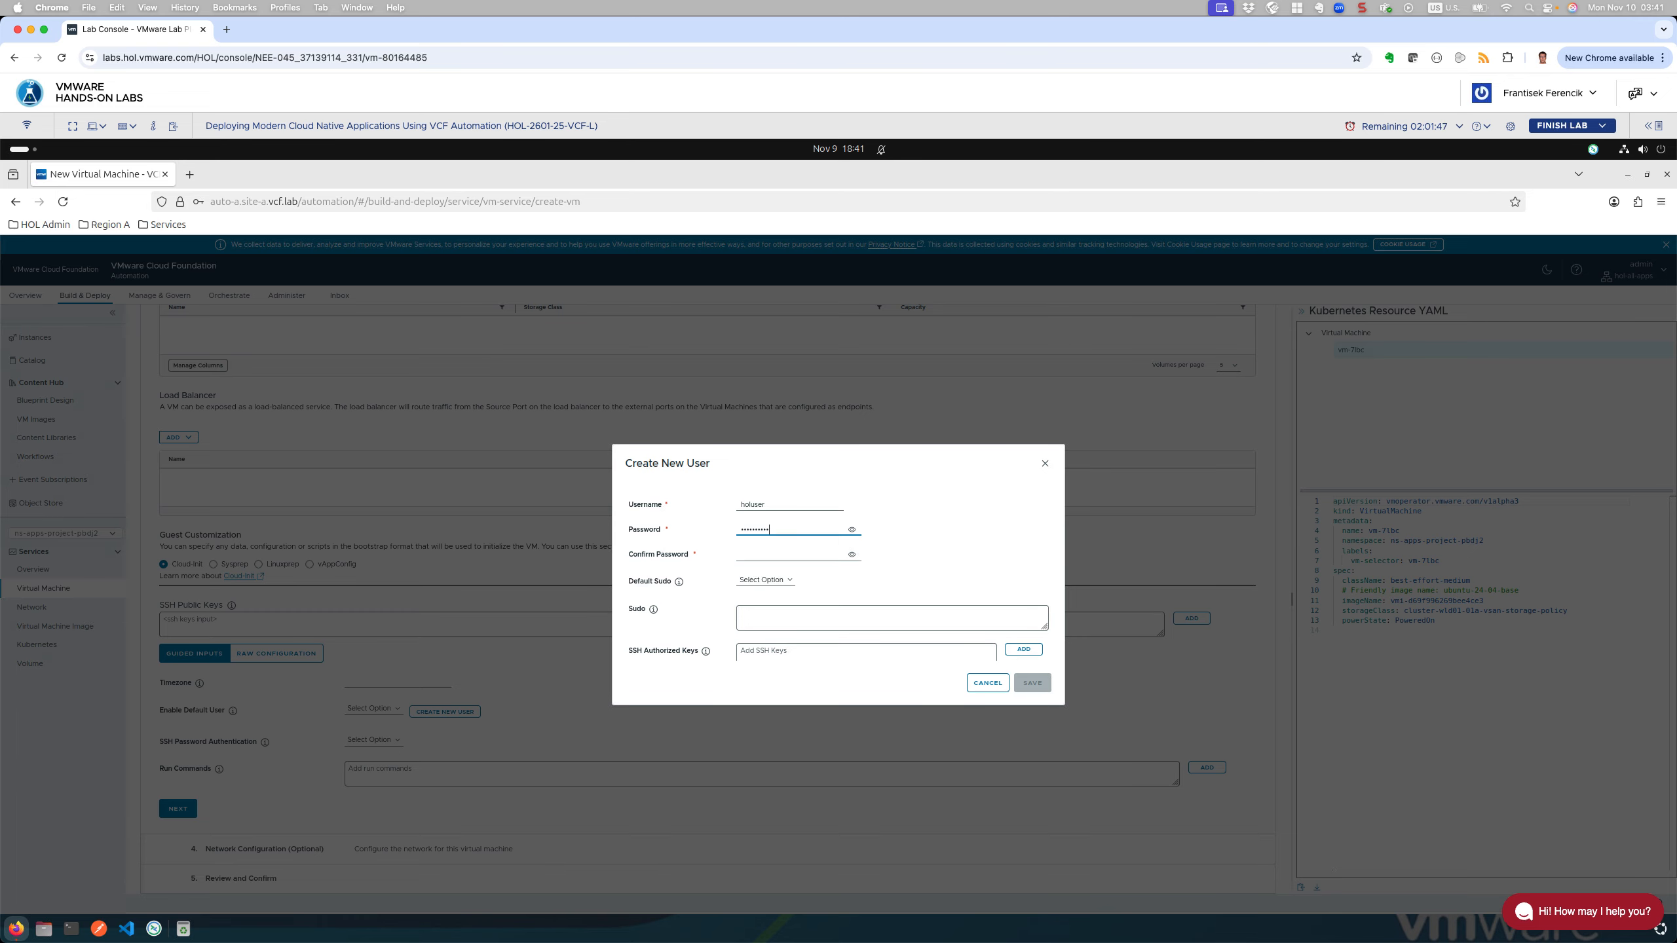
pyautogui.write('••••••')
pyautogui.click(853, 530)
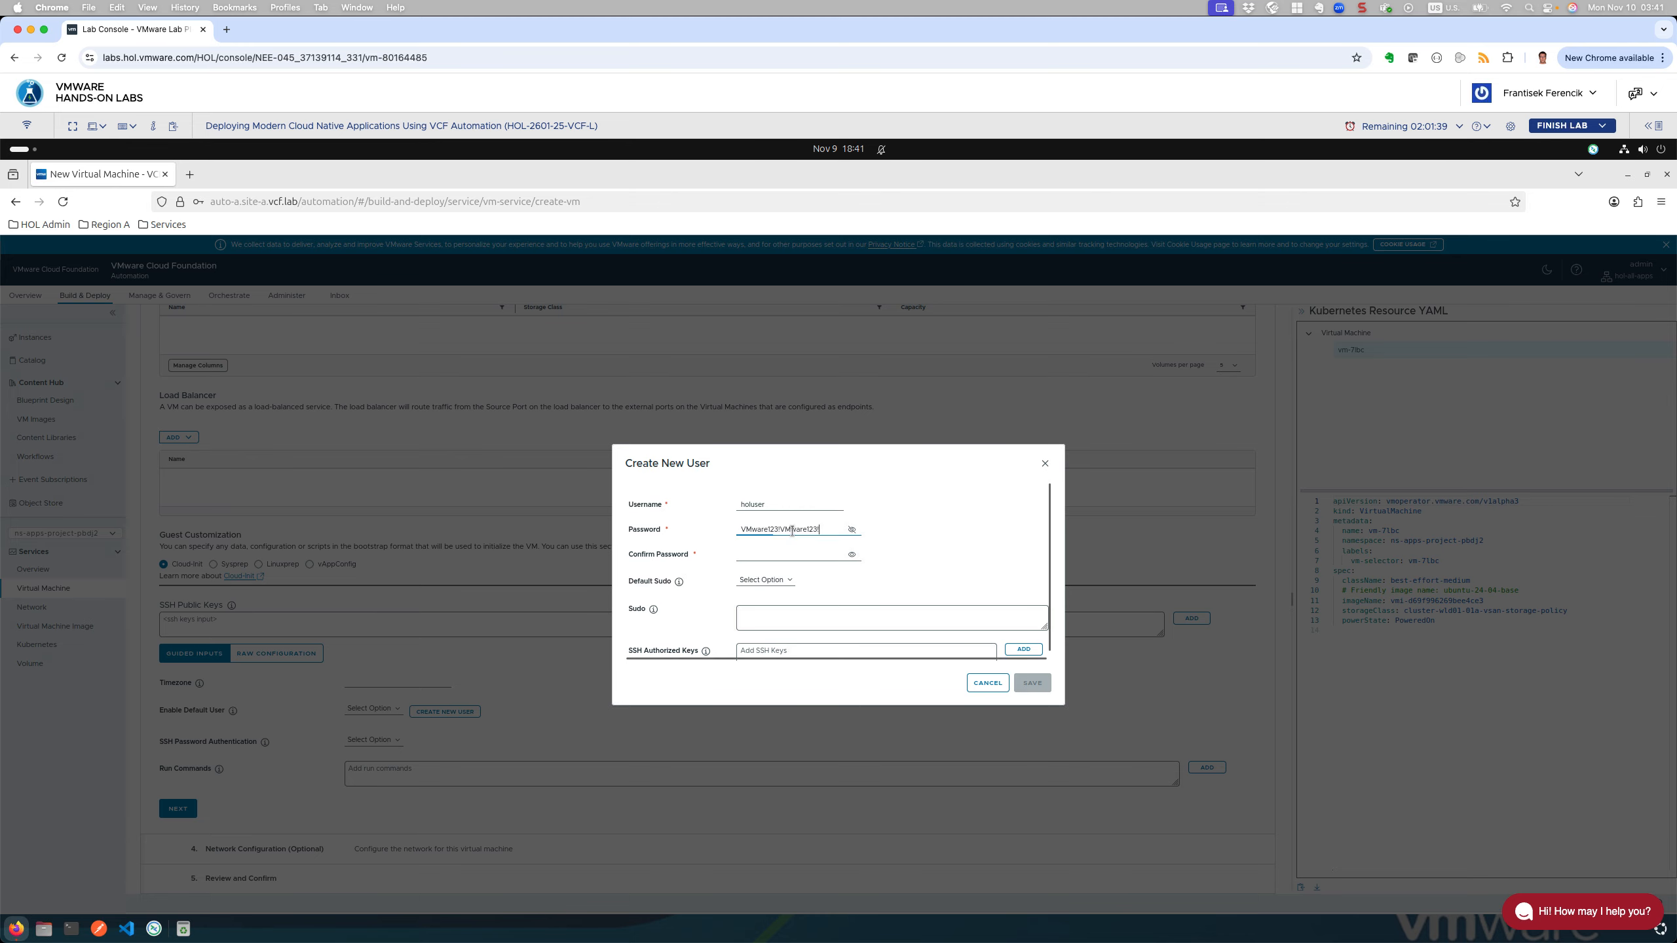
pyautogui.moveTo(822, 529); pyautogui.dragTo(668, 524)
pyautogui.hotkey('ctrl', 'c')
pyautogui.click(791, 554)
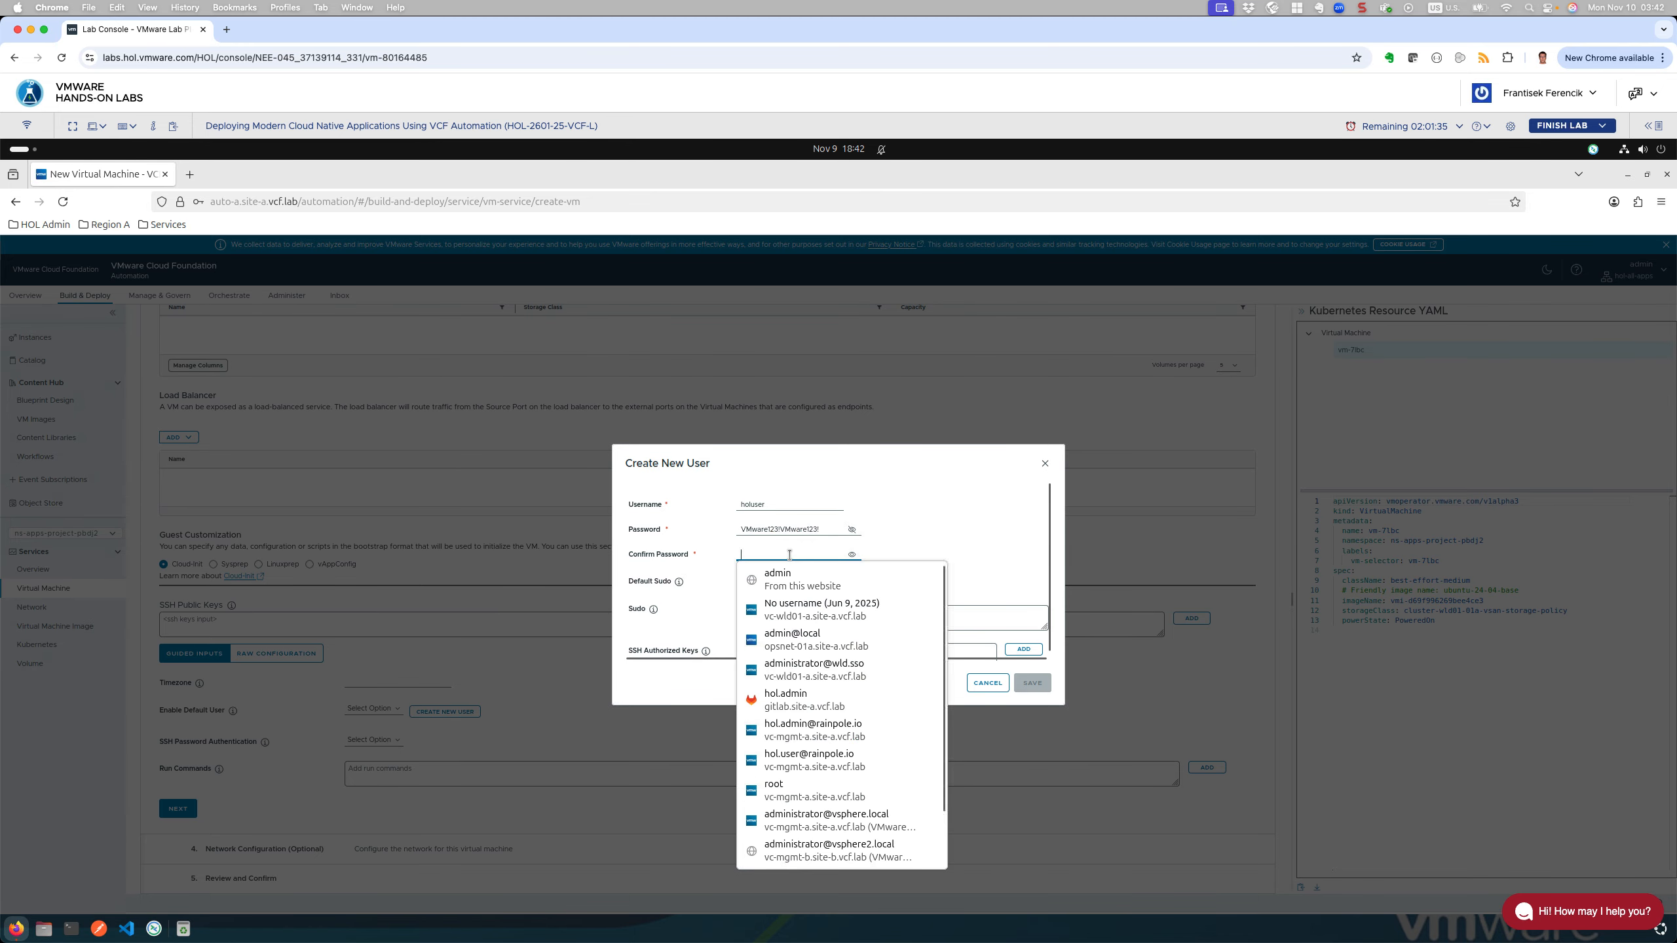
pyautogui.hotkey('ctrl', 'v')
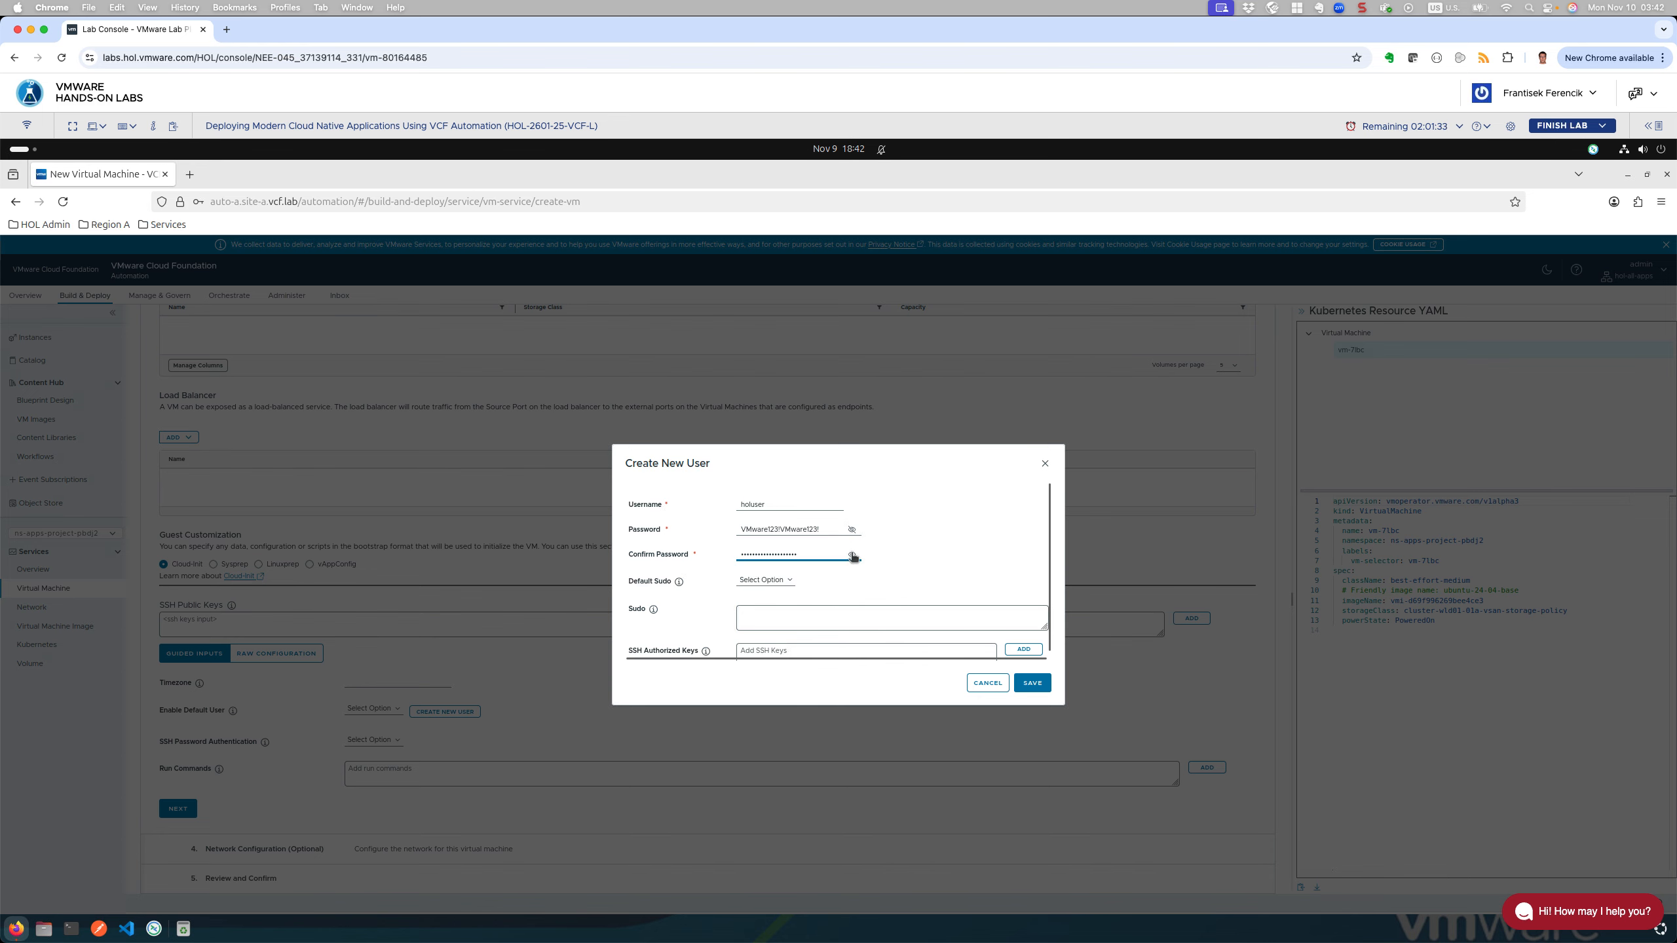
pyautogui.click(851, 555)
pyautogui.click(825, 553)
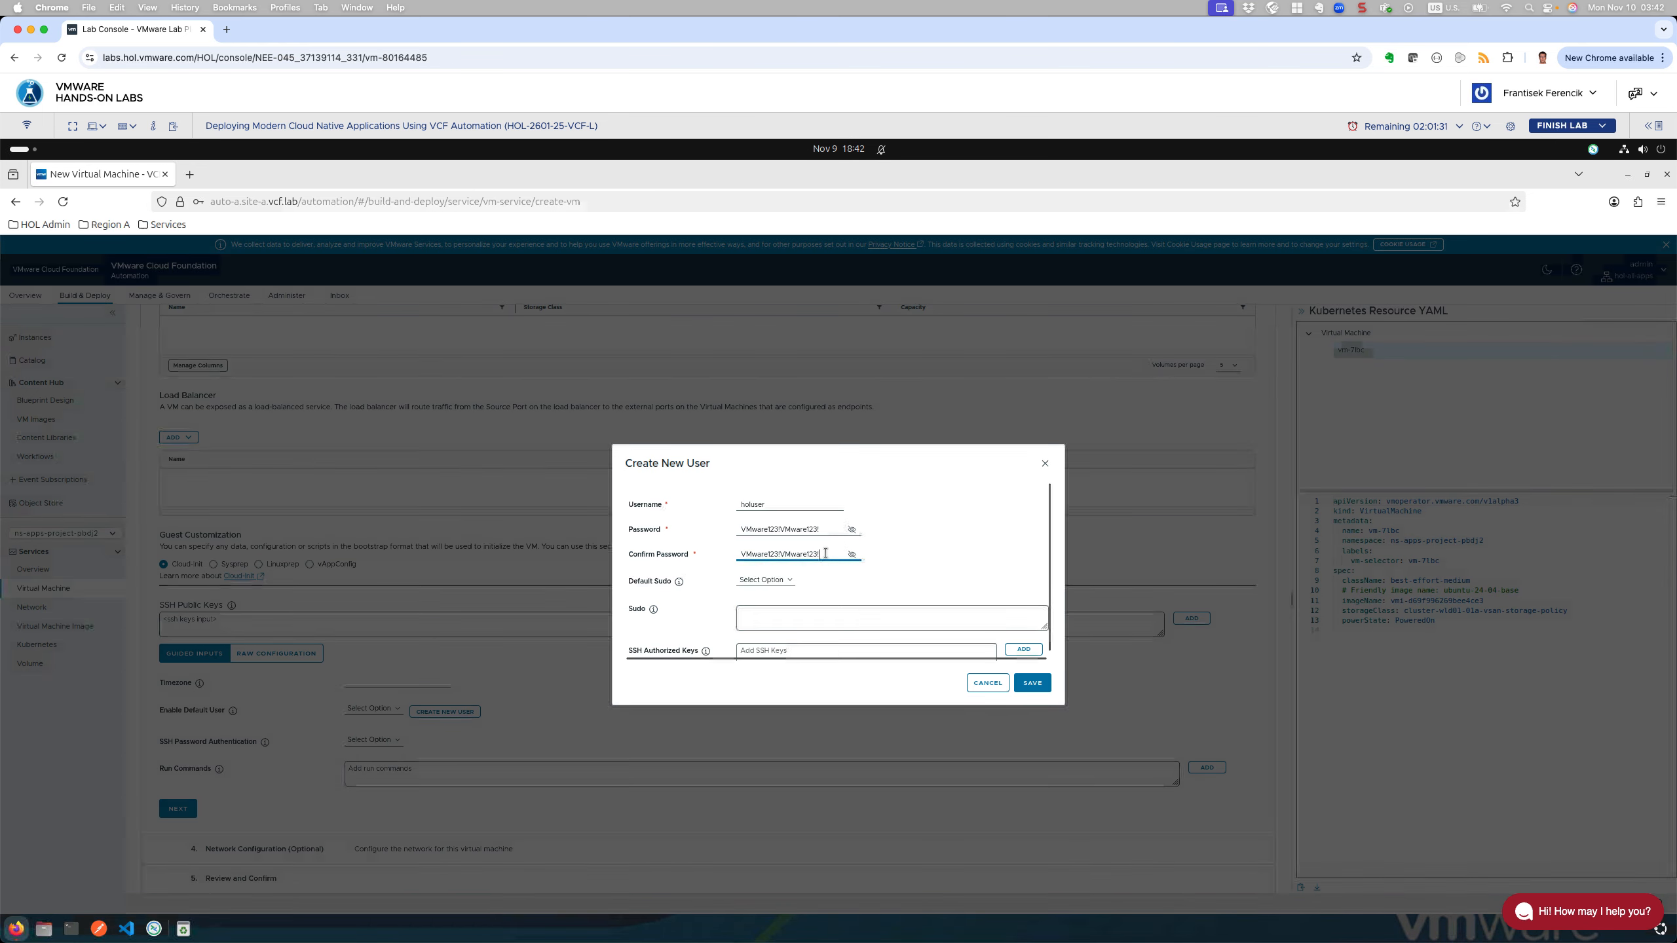
pyautogui.hotkey('ctrl', 'a')
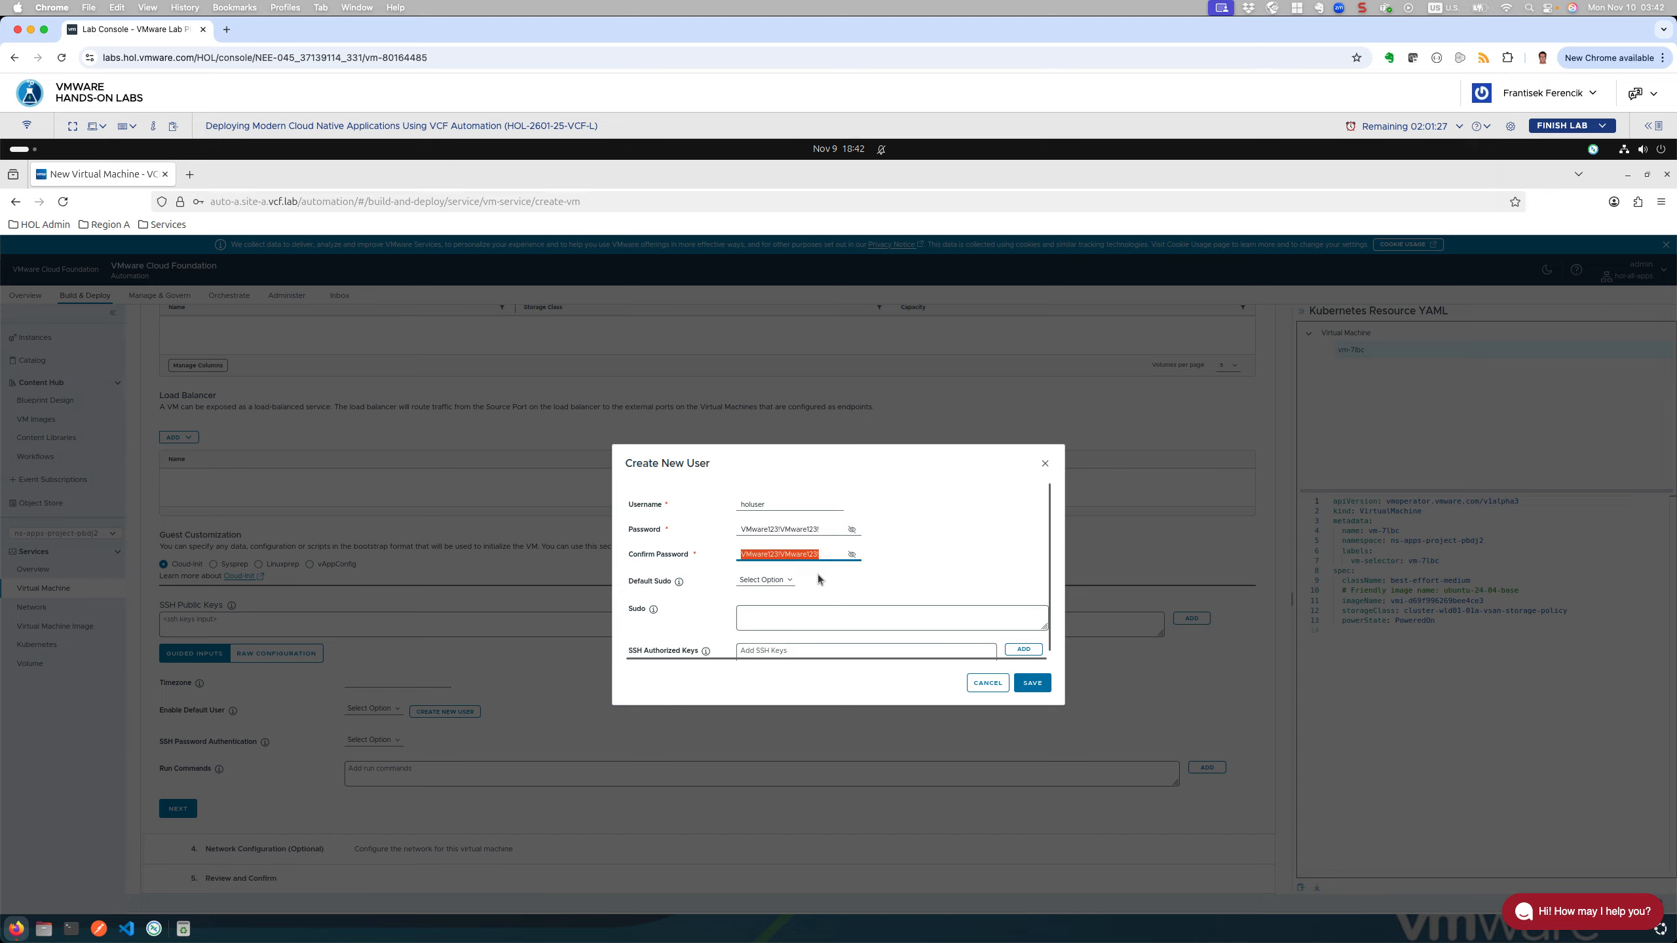
# Step: Enable default sudo for holuser and save the new user
pyautogui.click(764, 581)
pyautogui.click(762, 607)
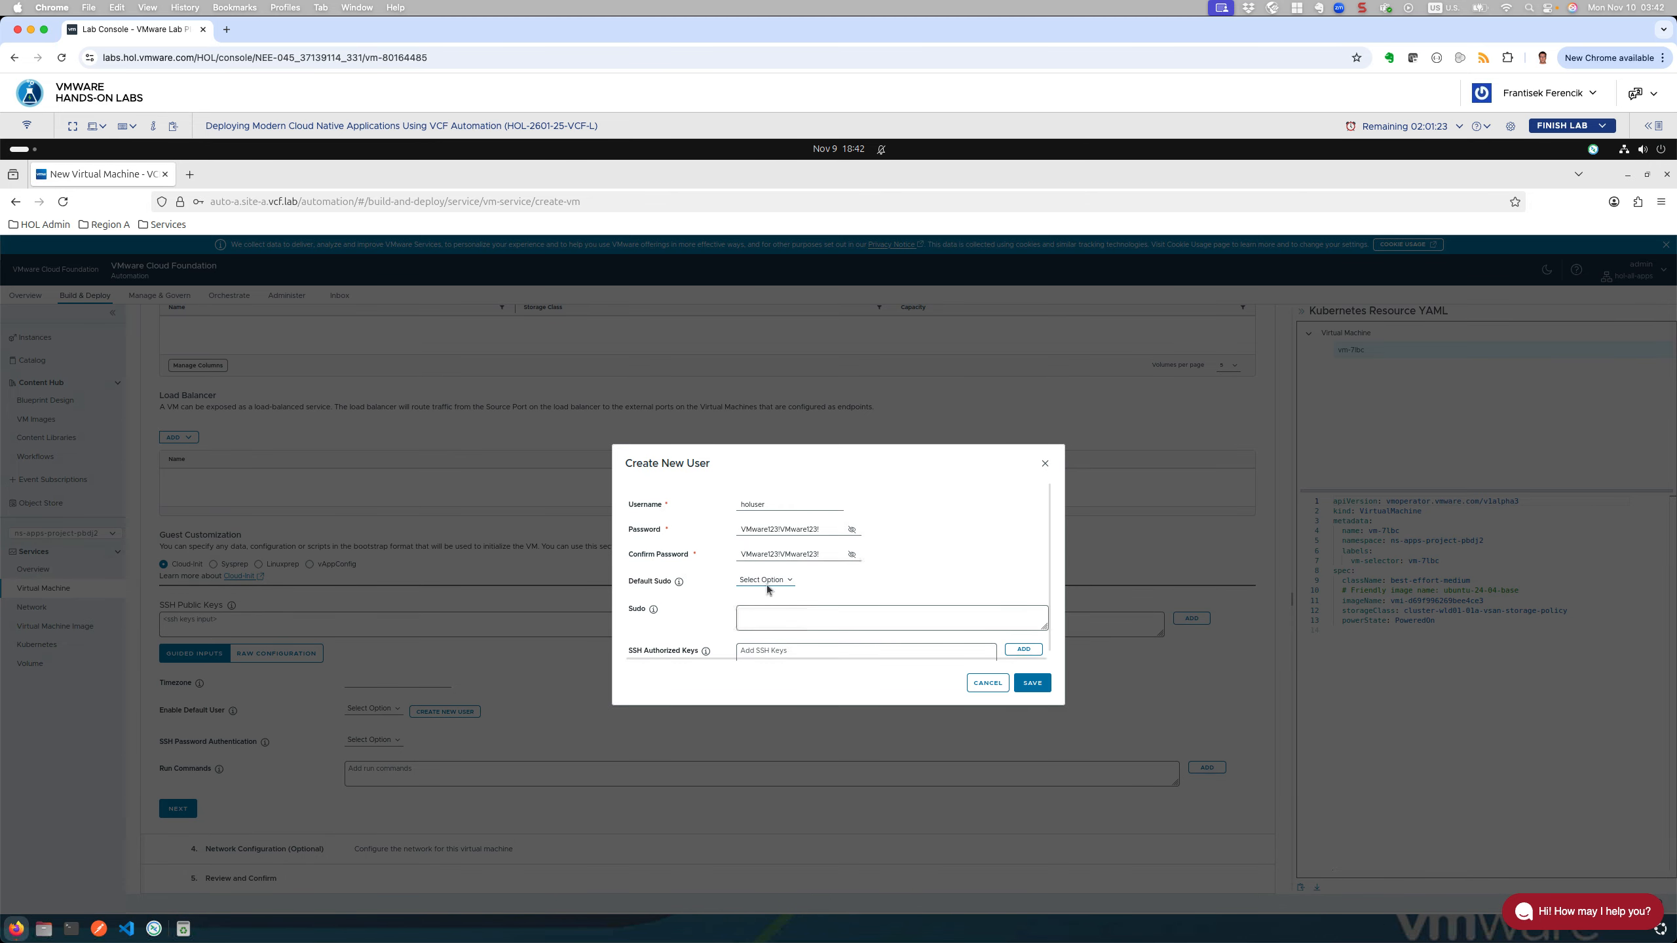
pyautogui.click(763, 581)
pyautogui.click(759, 611)
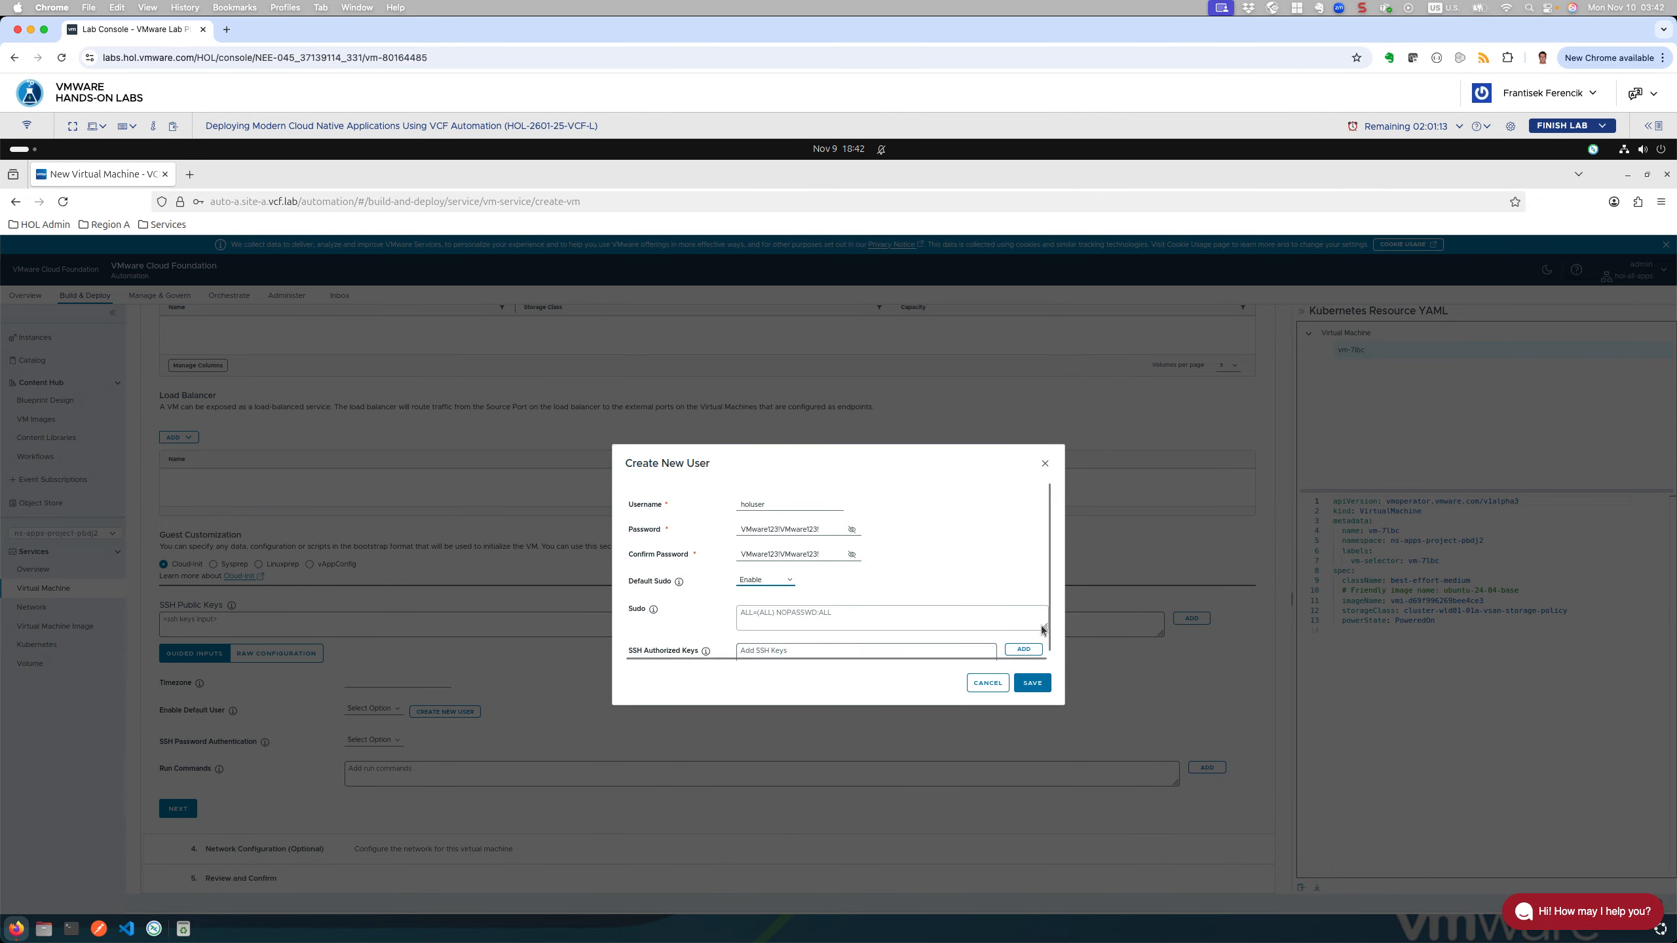
pyautogui.scroll(-1, 1041, 629)
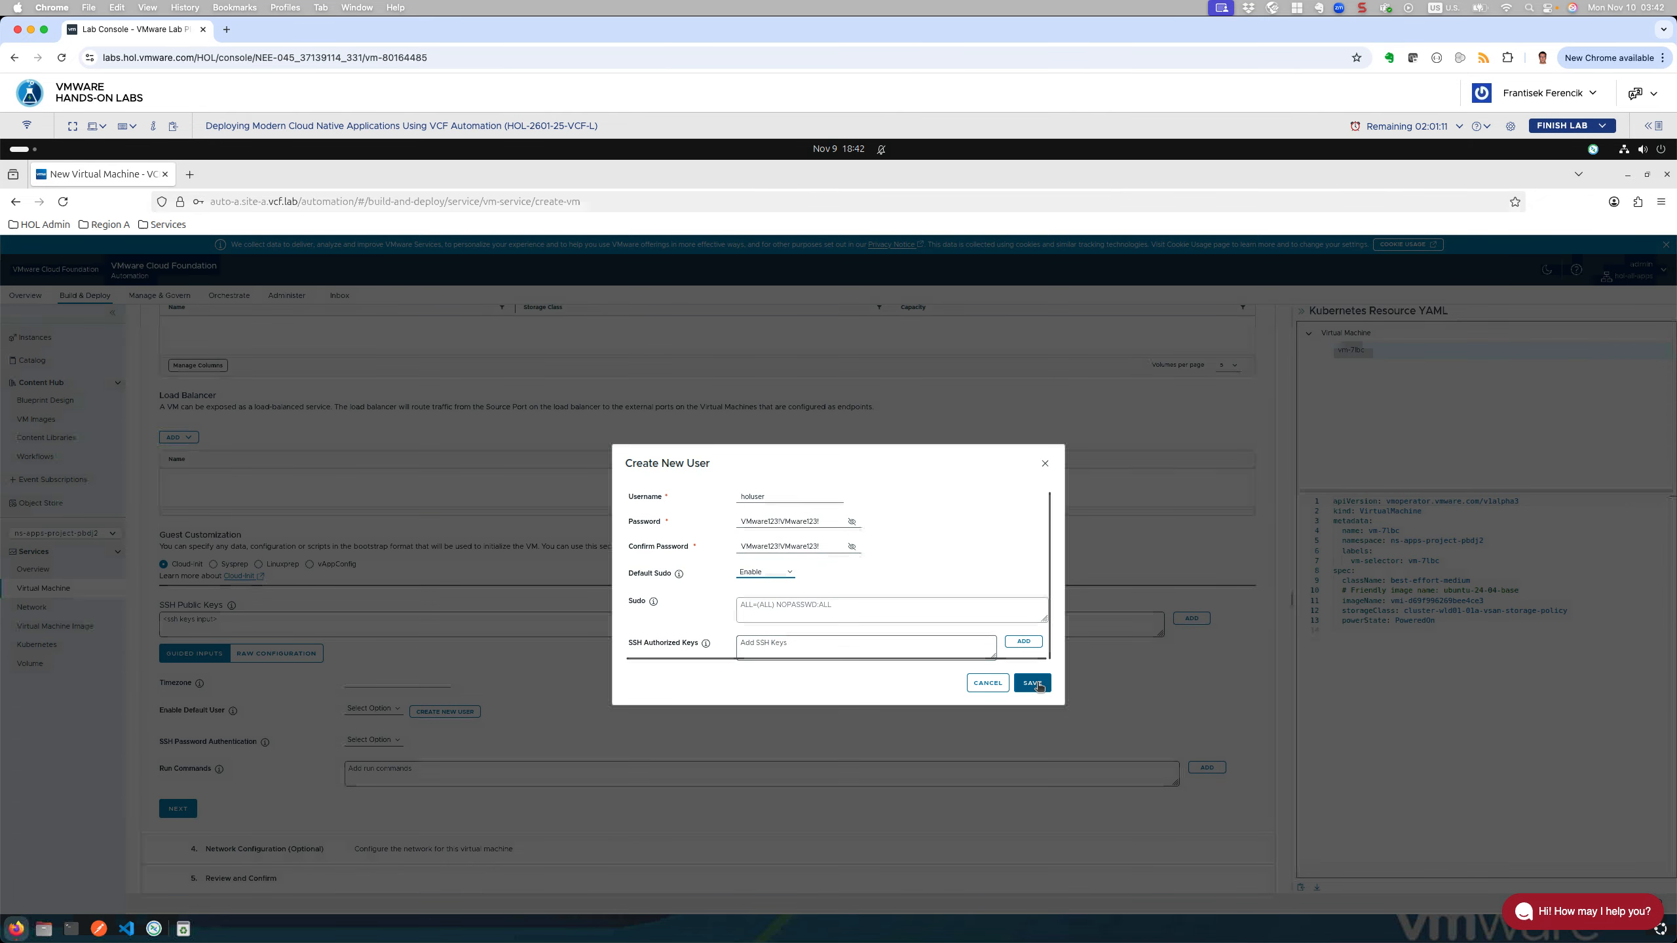
pyautogui.click(1034, 683)
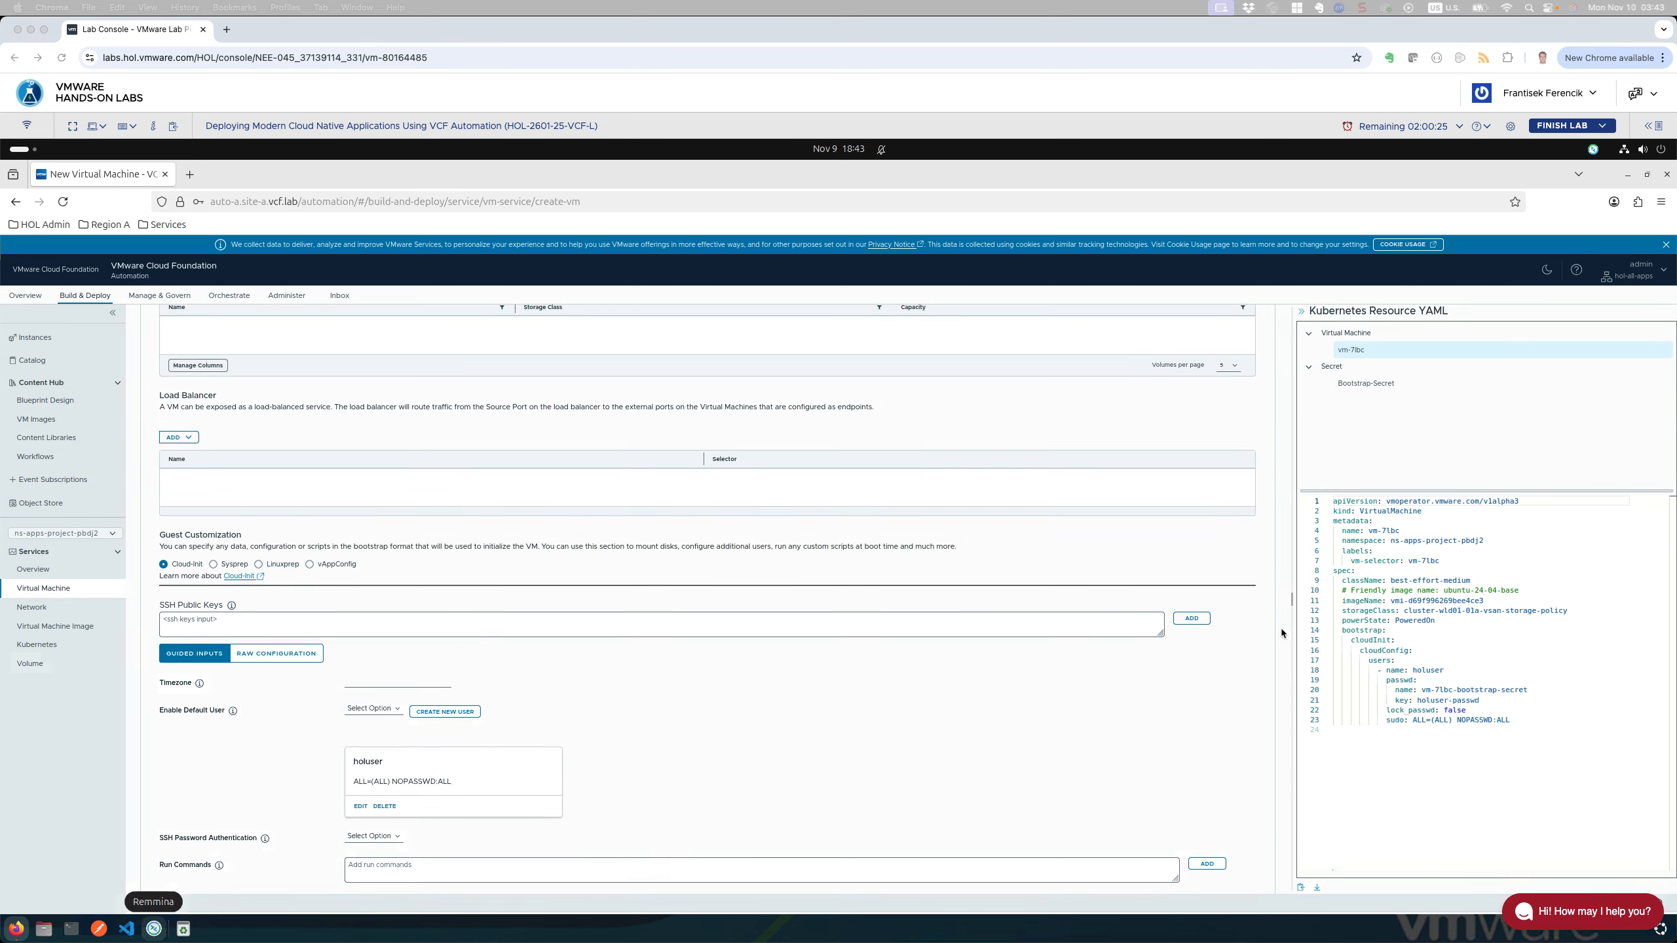
pyautogui.scroll(-3, 1281, 628)
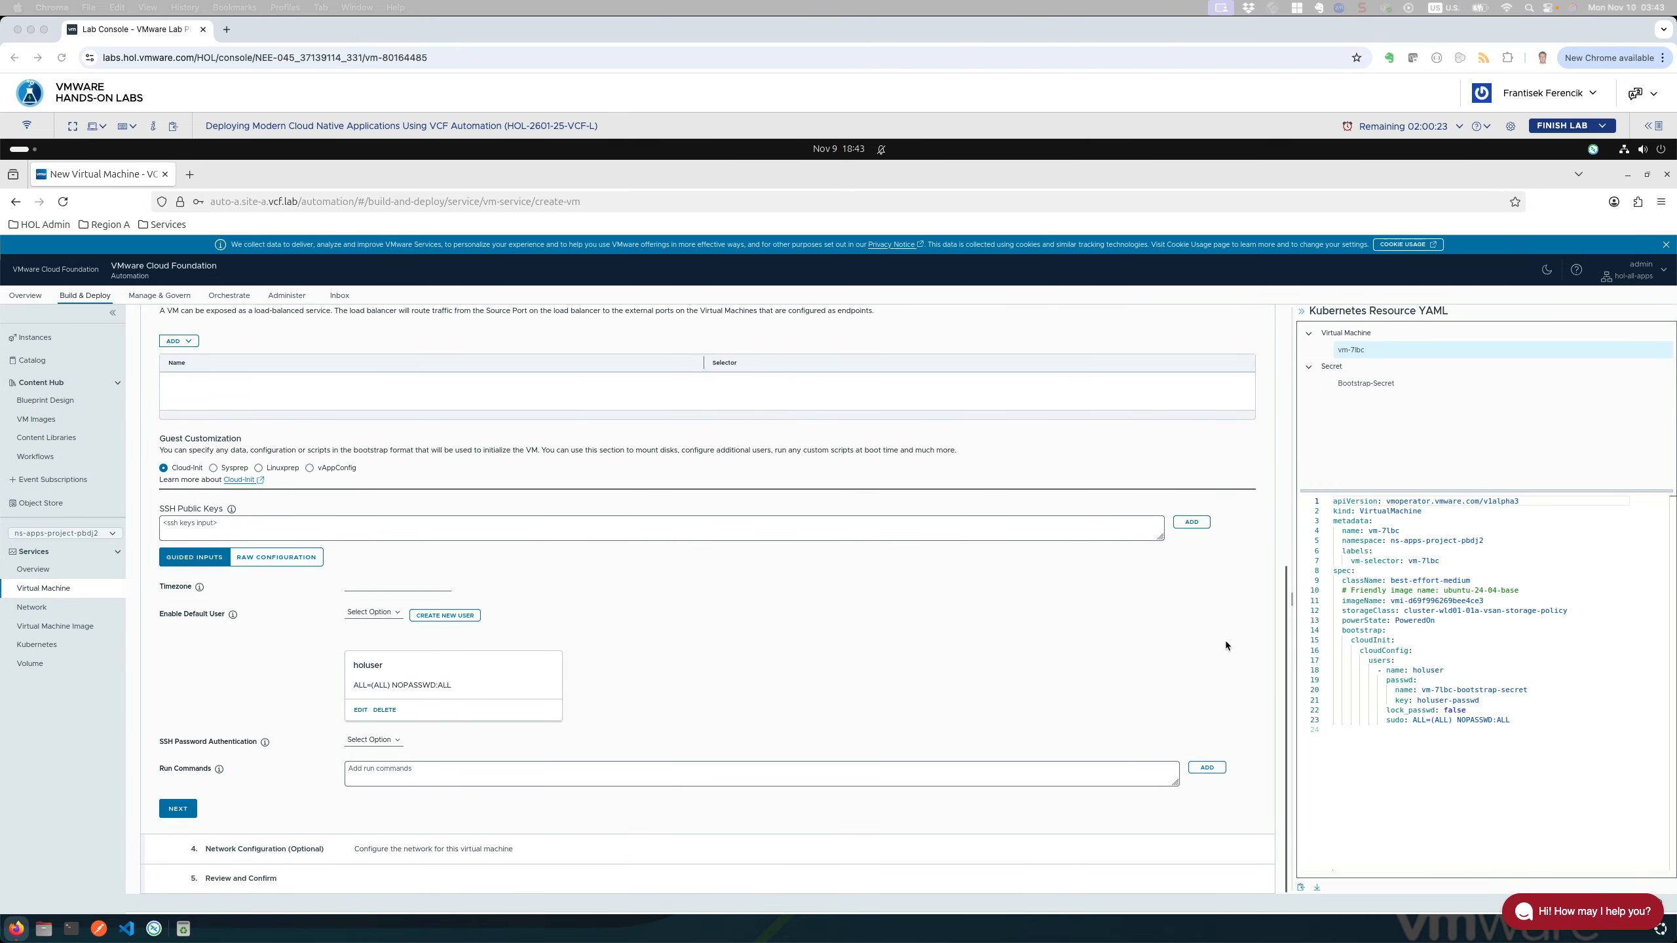
# Step: Enable SSH password authentication and inspect the bootstrap section of the YAML
pyautogui.click(380, 740)
pyautogui.click(370, 741)
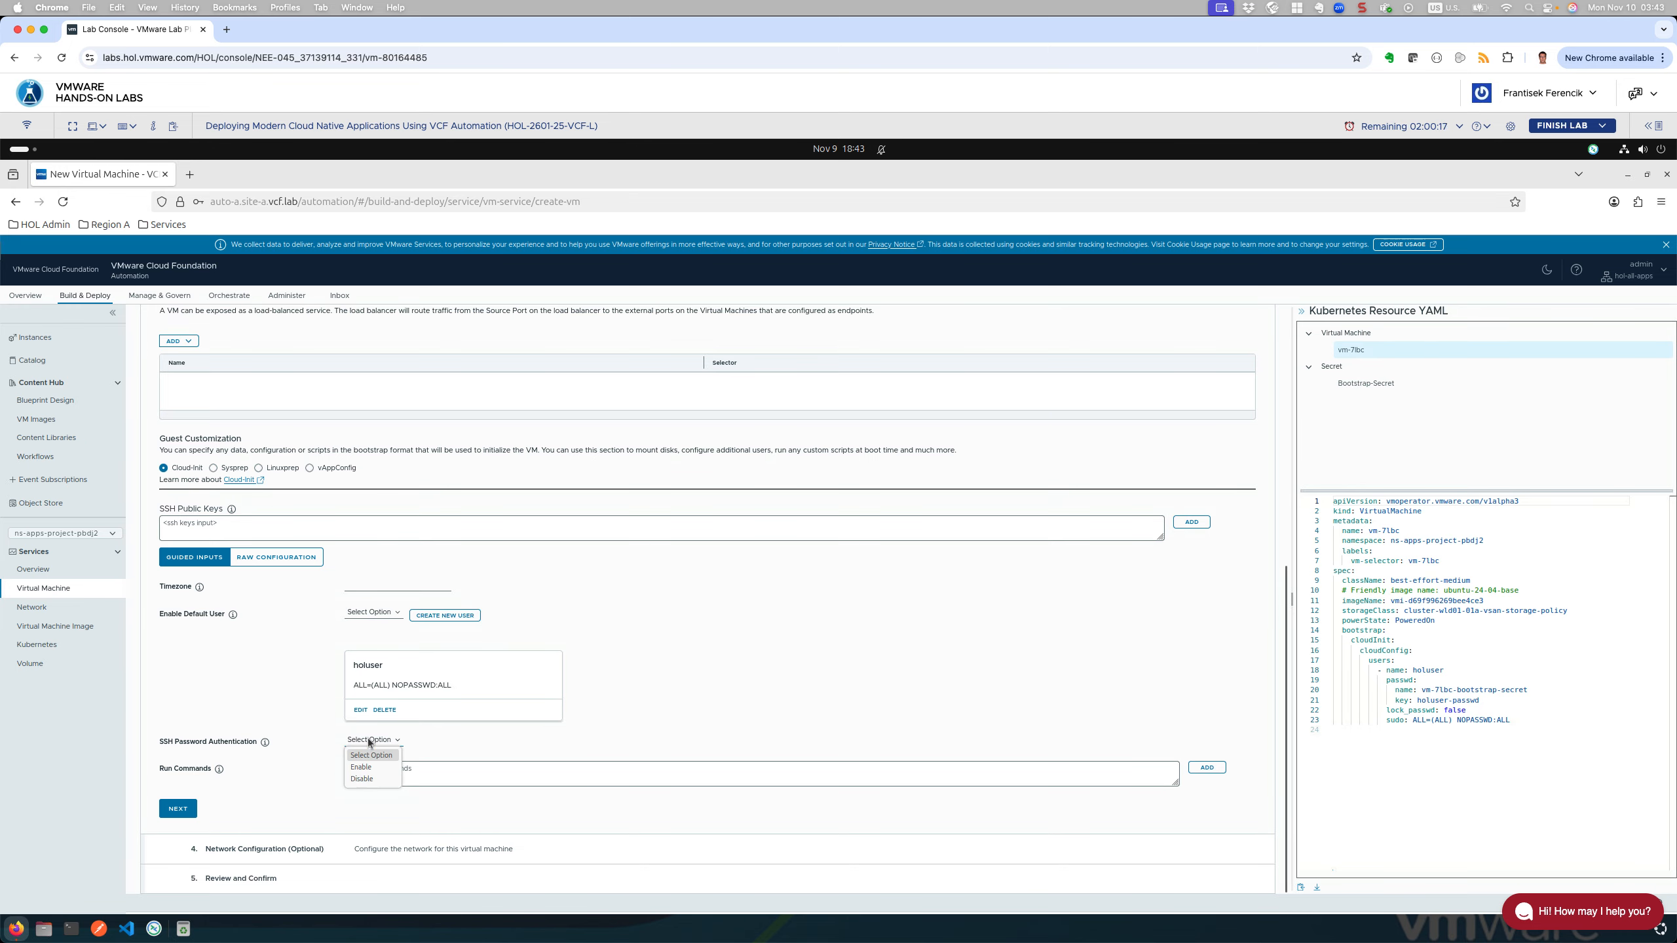
pyautogui.click(359, 764)
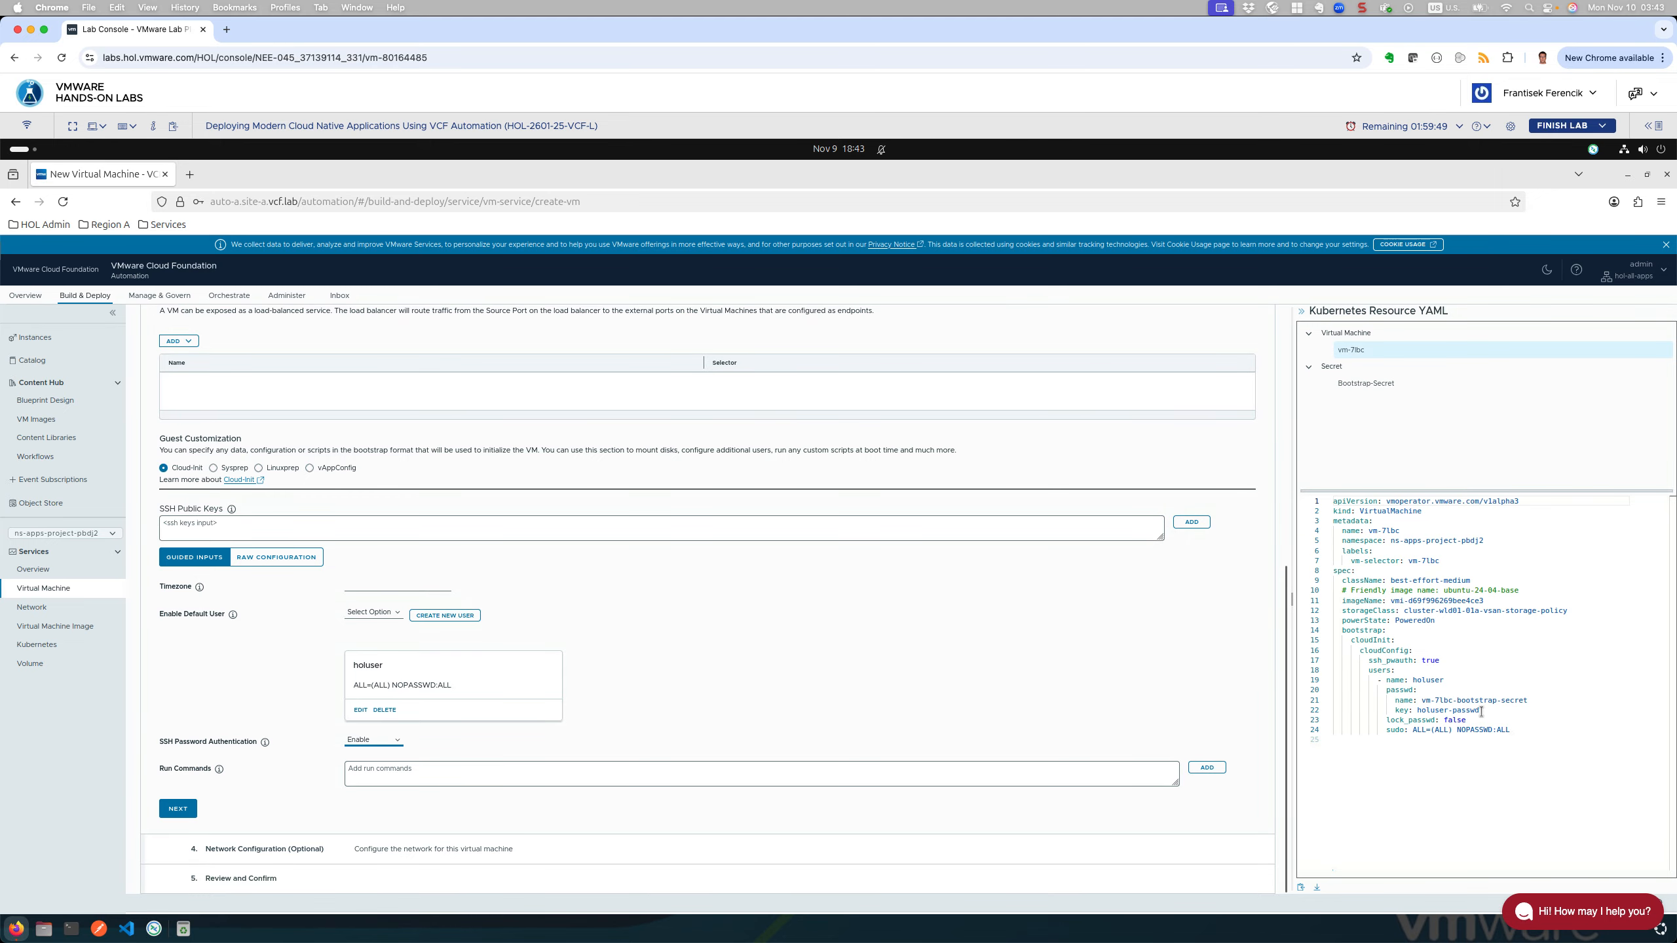
pyautogui.click(1339, 629)
pyautogui.doubleClick(1385, 631)
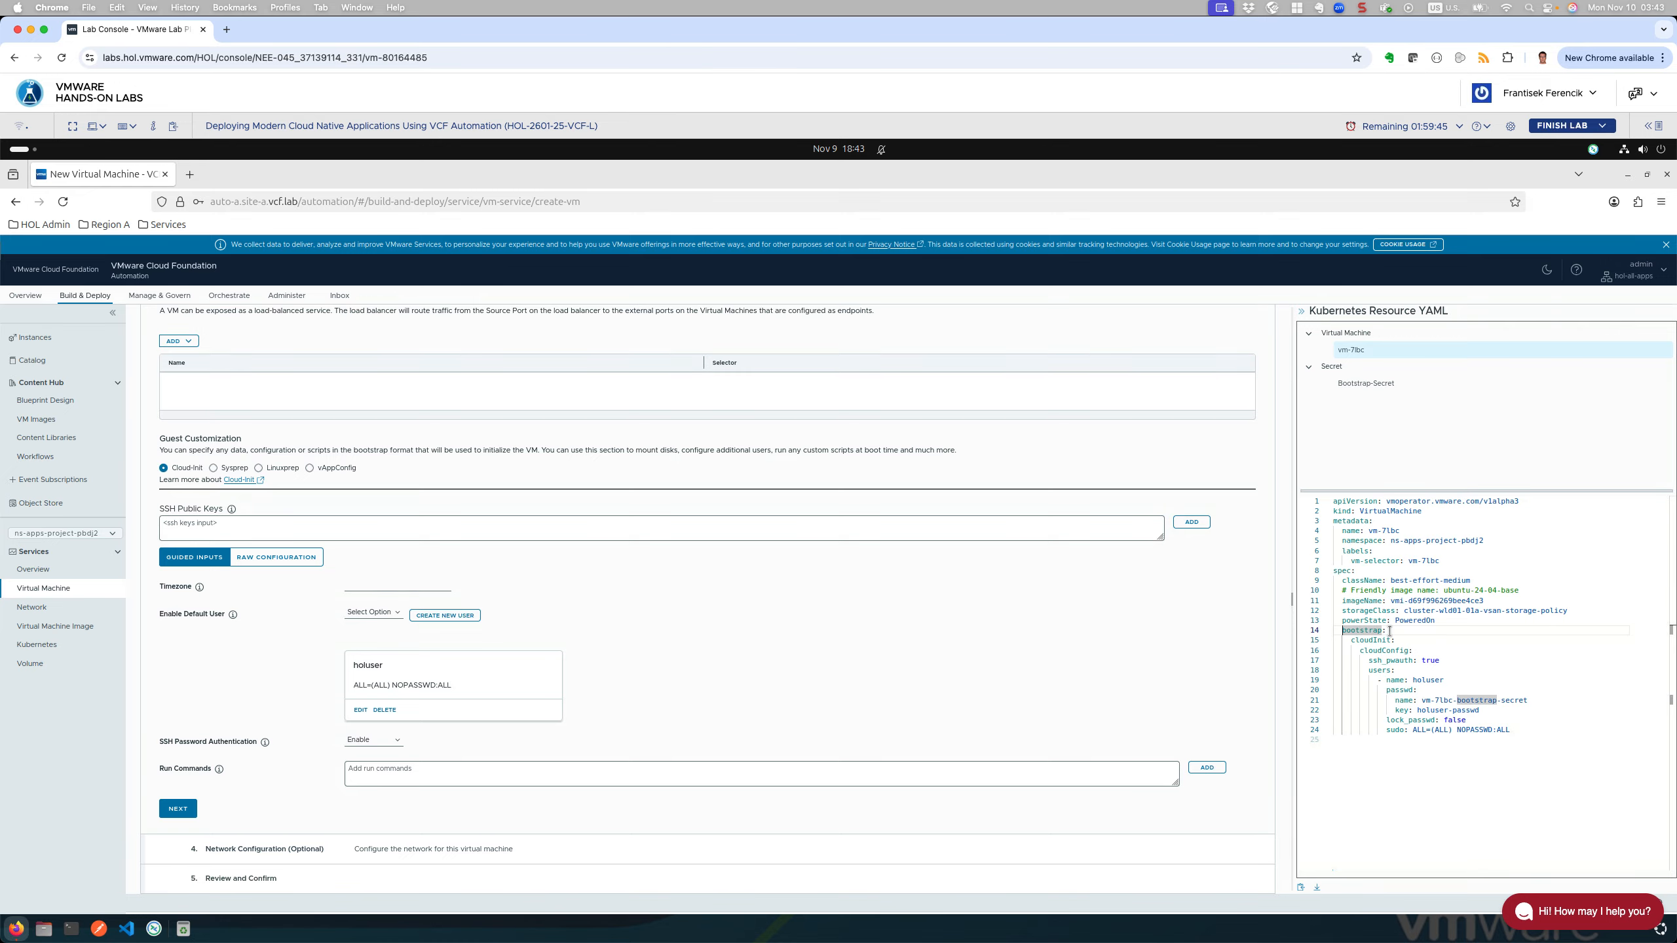
pyautogui.hotkey('shift', 'End')
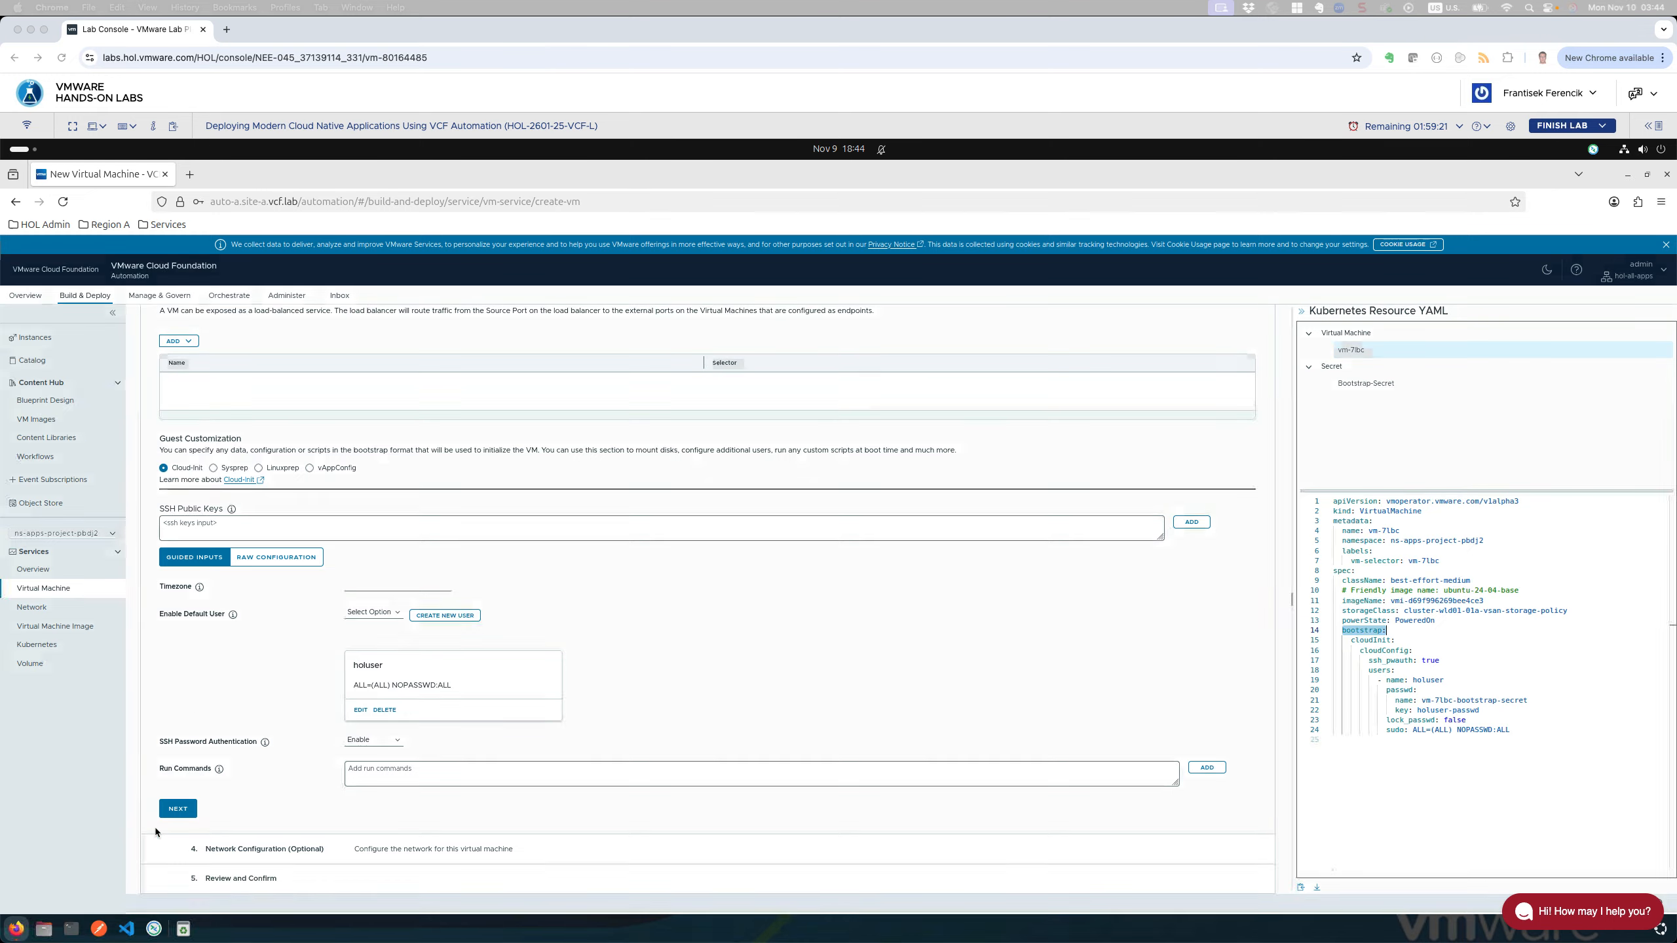
# Step: Validate the Cloud-Init advanced settings and proceed to Network Configuration with eth0 on the default network
pyautogui.click(187, 807)
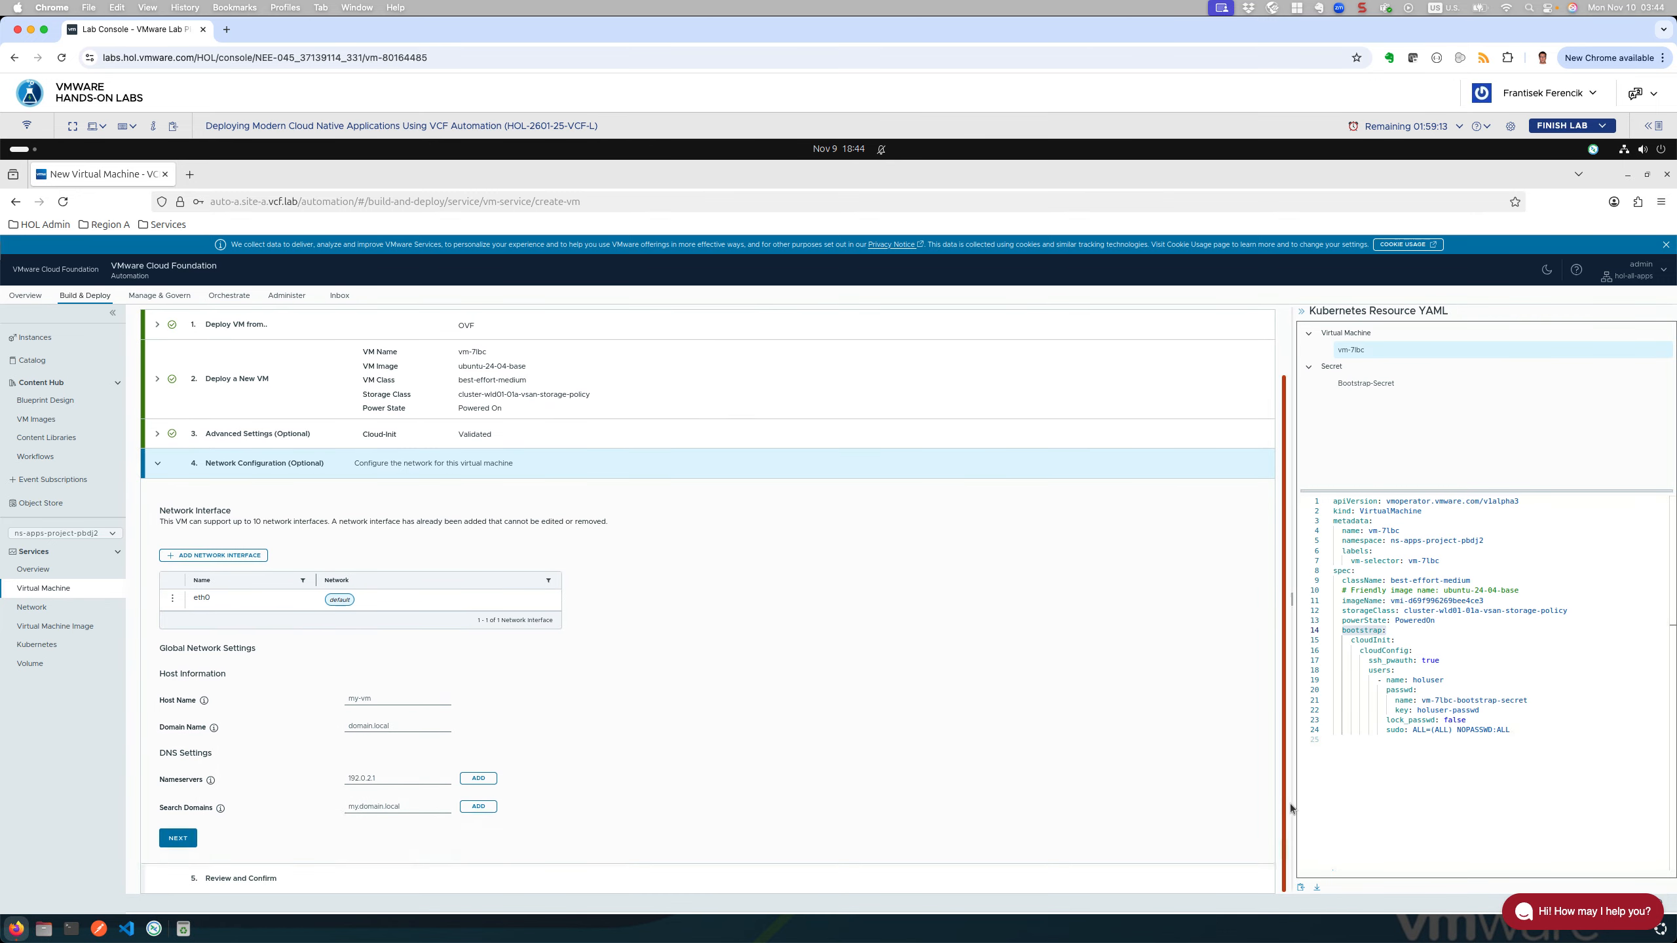
pyautogui.moveTo(1287, 684); pyautogui.dragTo(1292, 821)
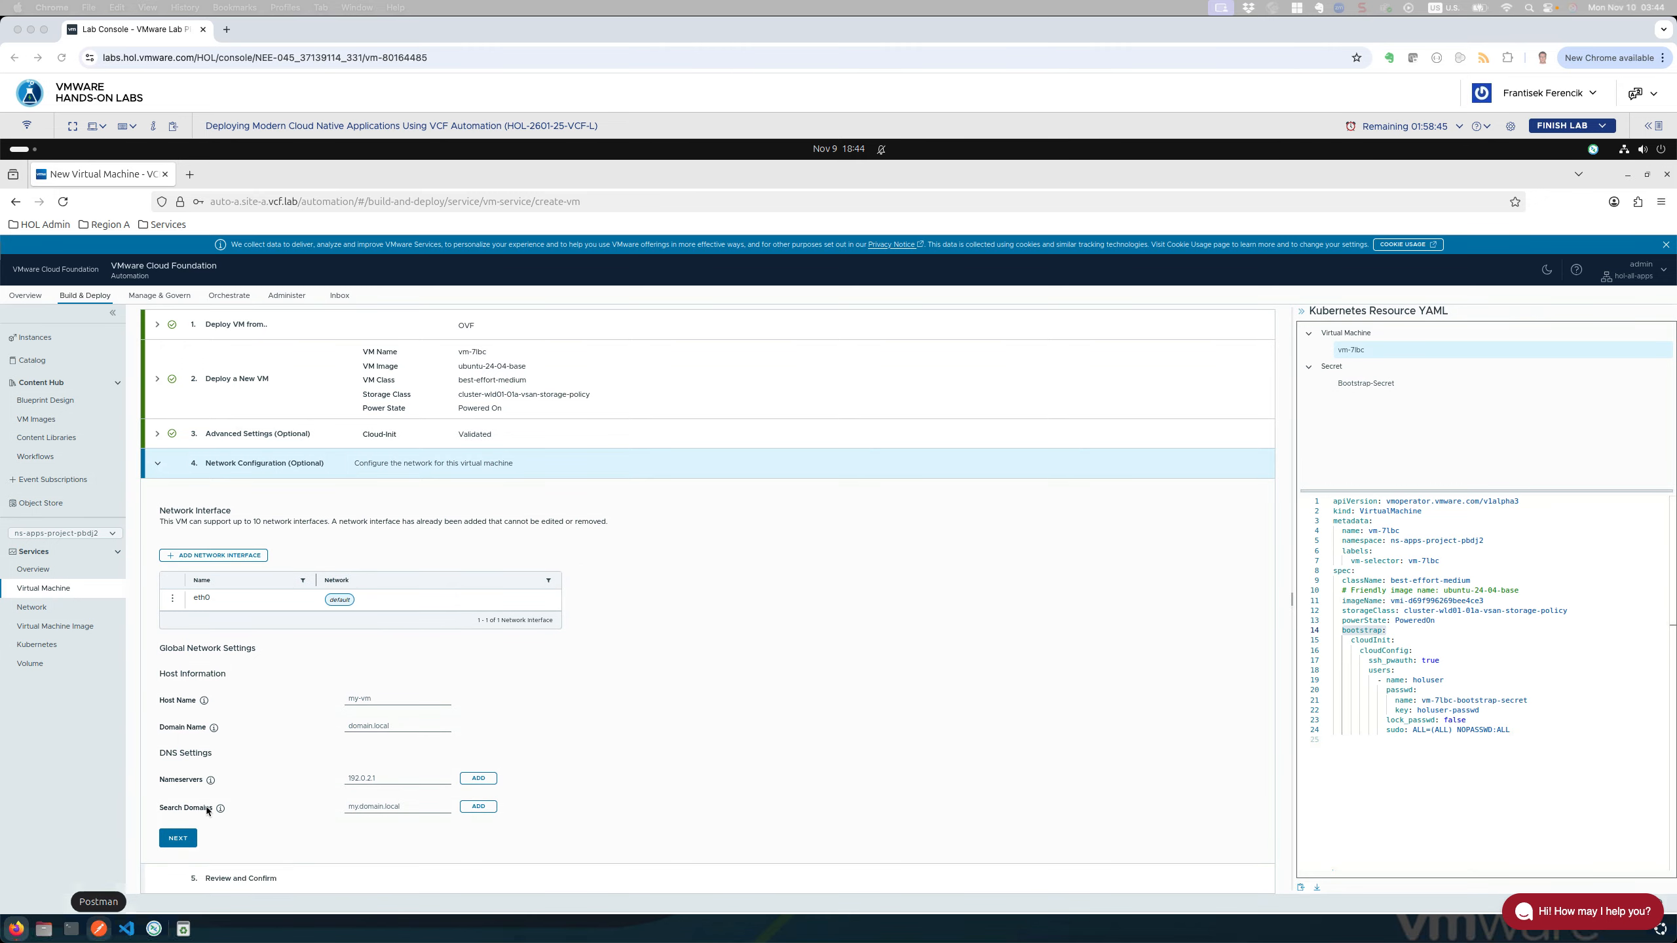
pyautogui.click(177, 840)
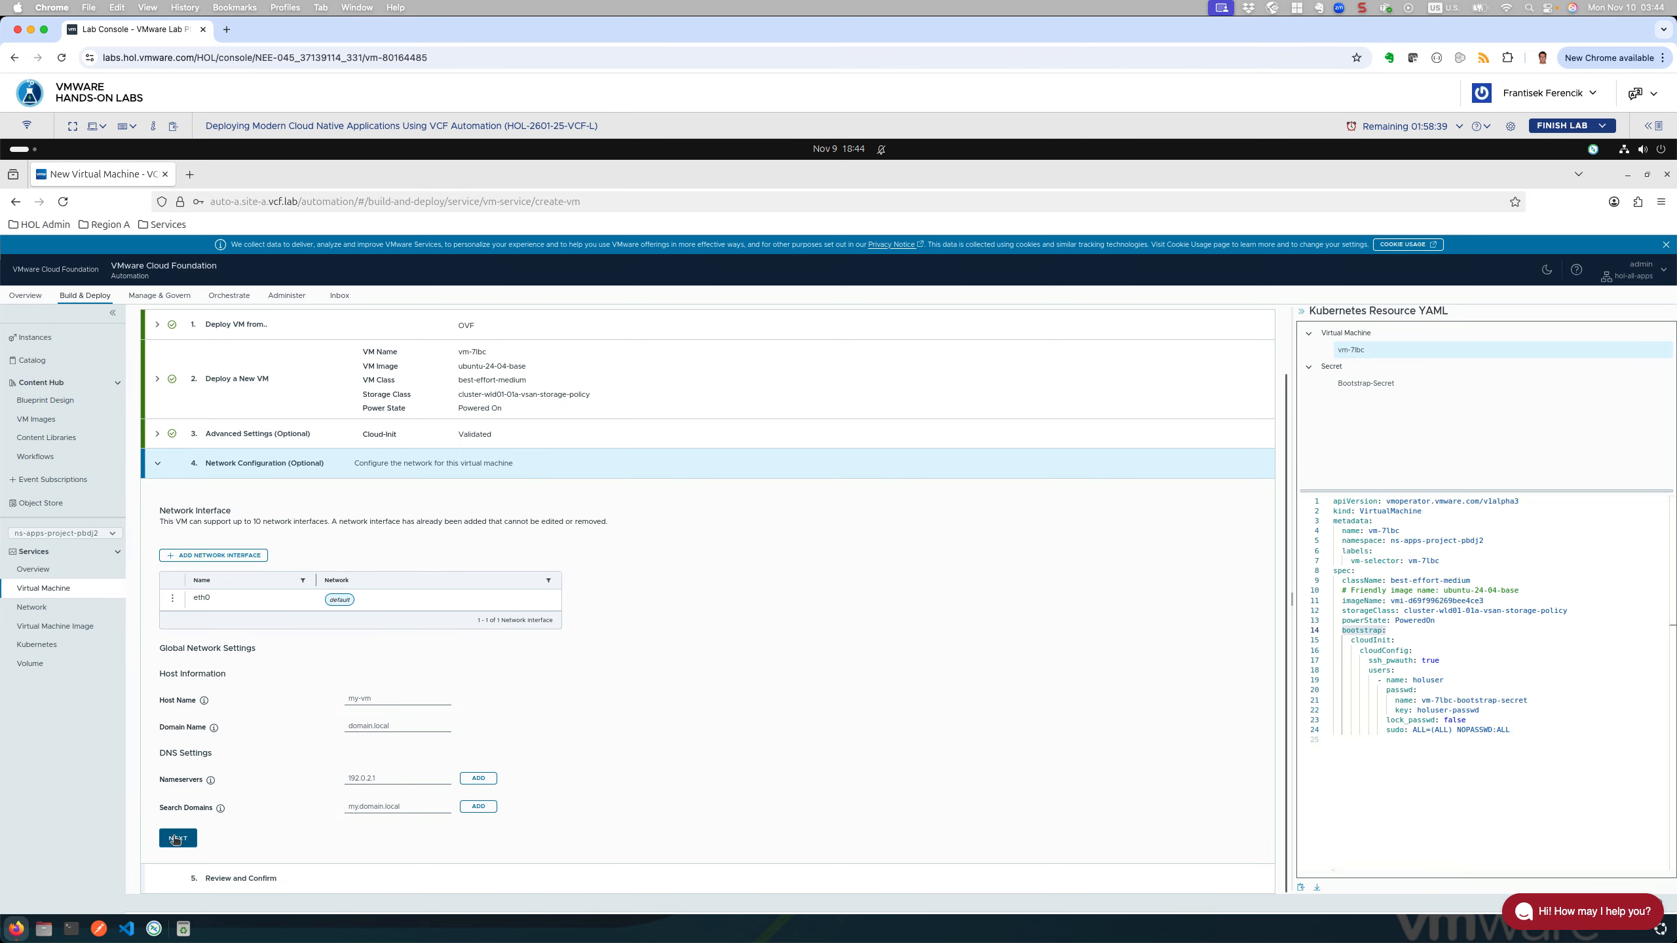
# Step: Advance the vm-71bc deployment wizard from Network Configuration to Review and Confirm
pyautogui.click(175, 839)
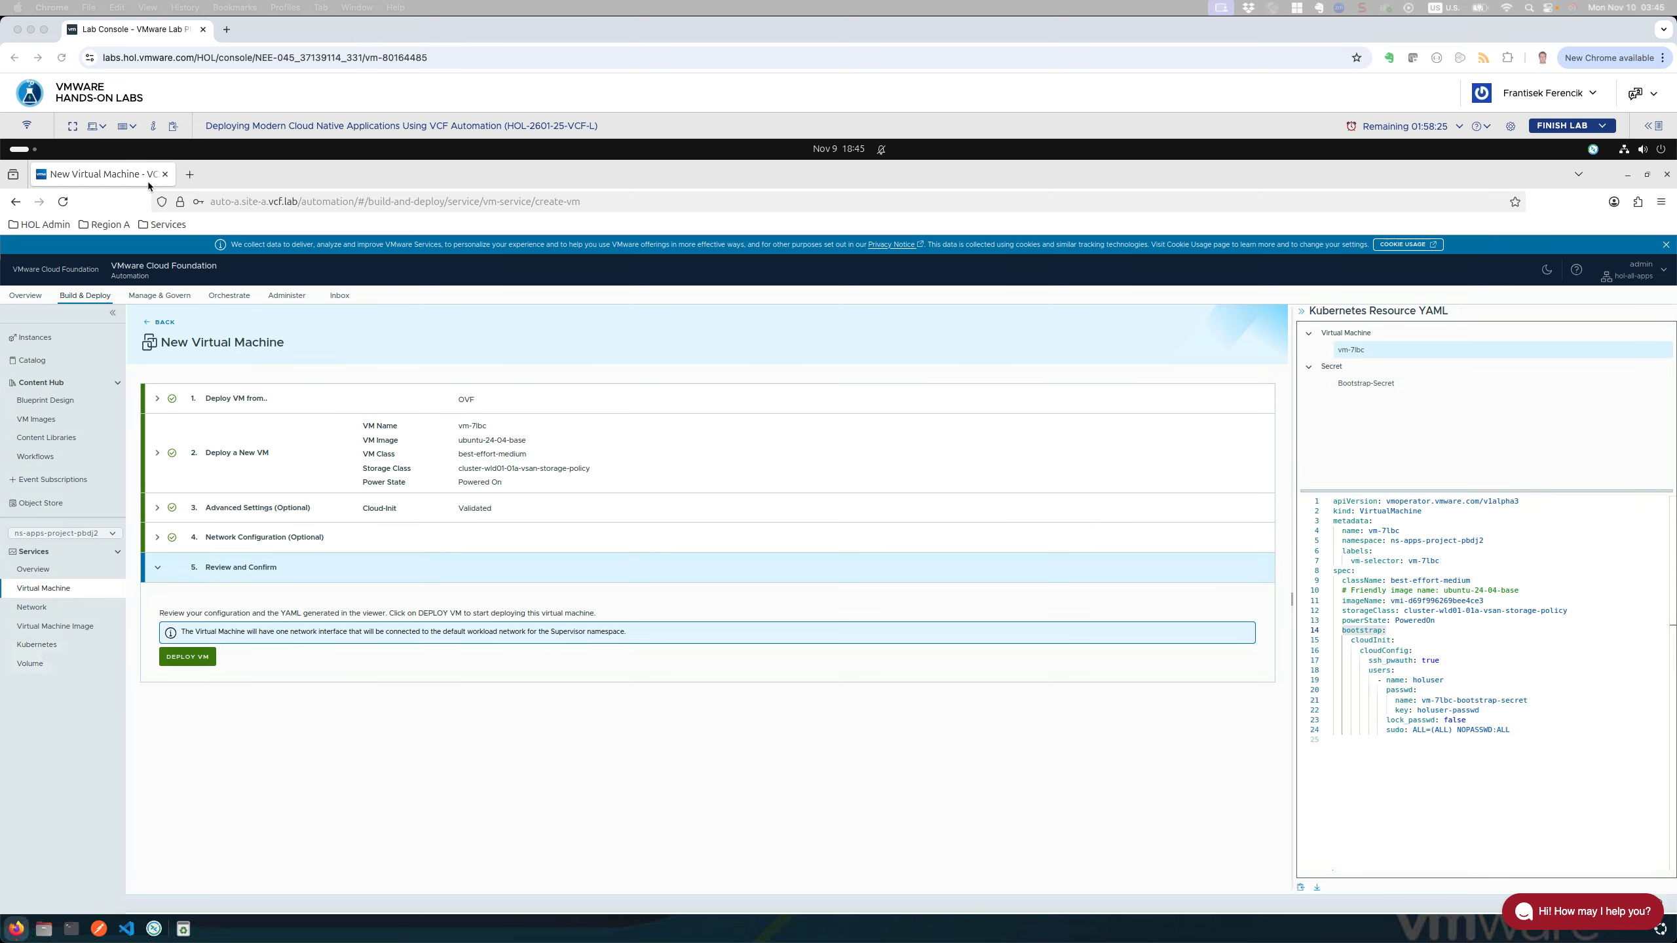
# Step: Load the management vCenter's vSphere Client from the Region A bookmarks in a new tab
pyautogui.click(190, 175)
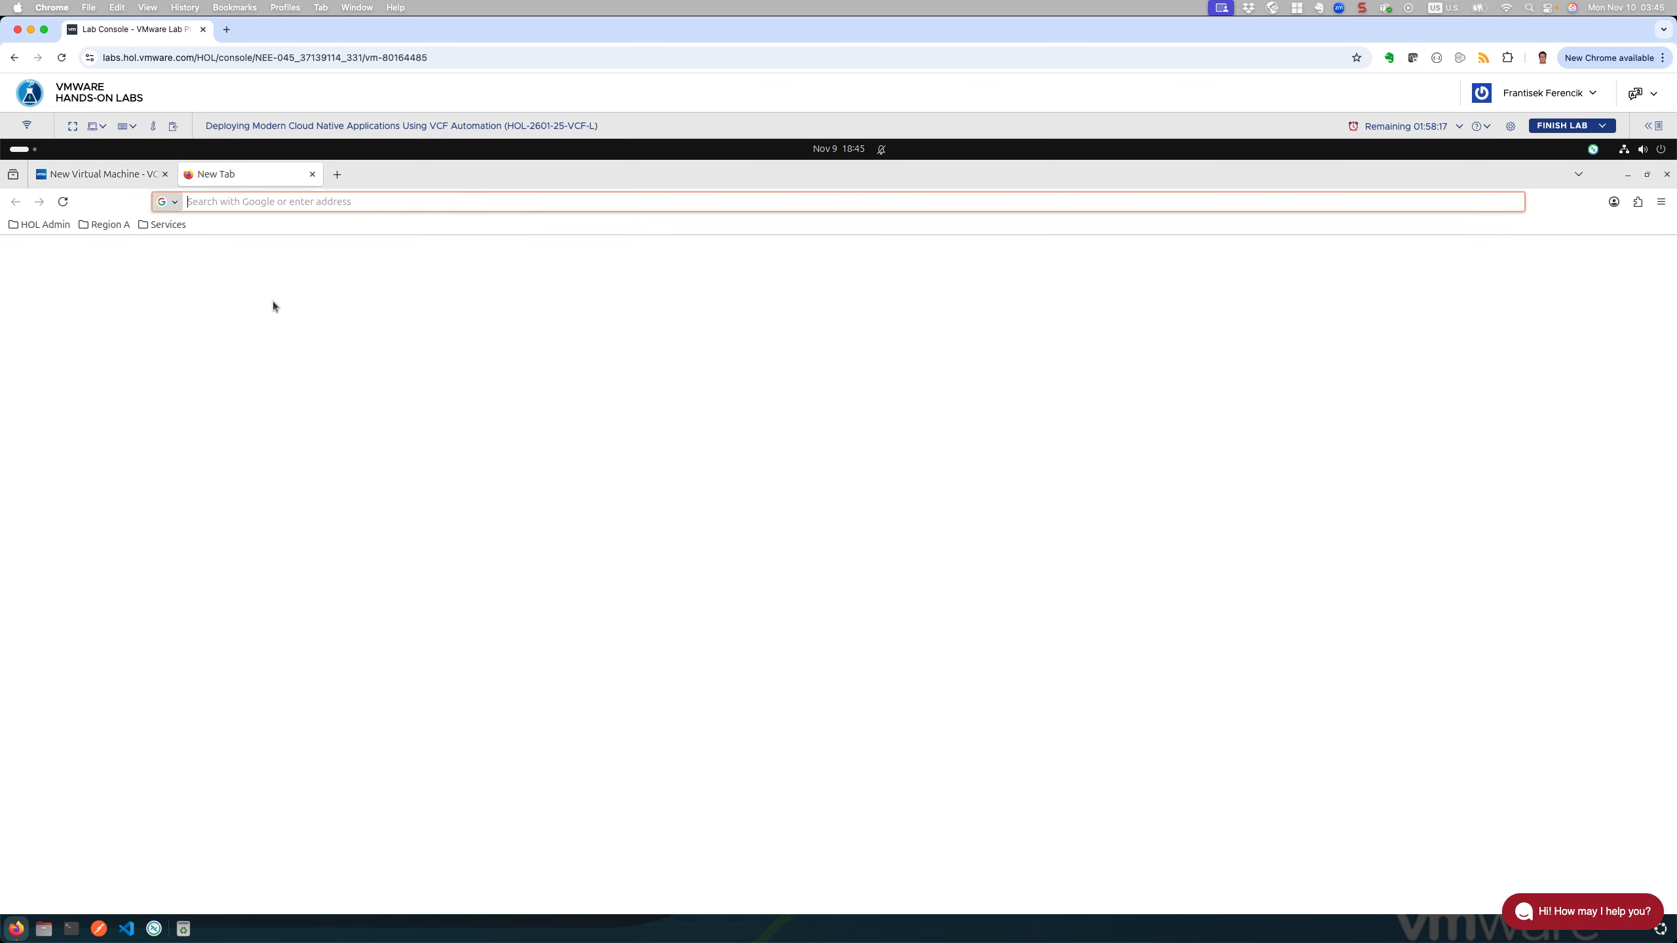
pyautogui.click(110, 225)
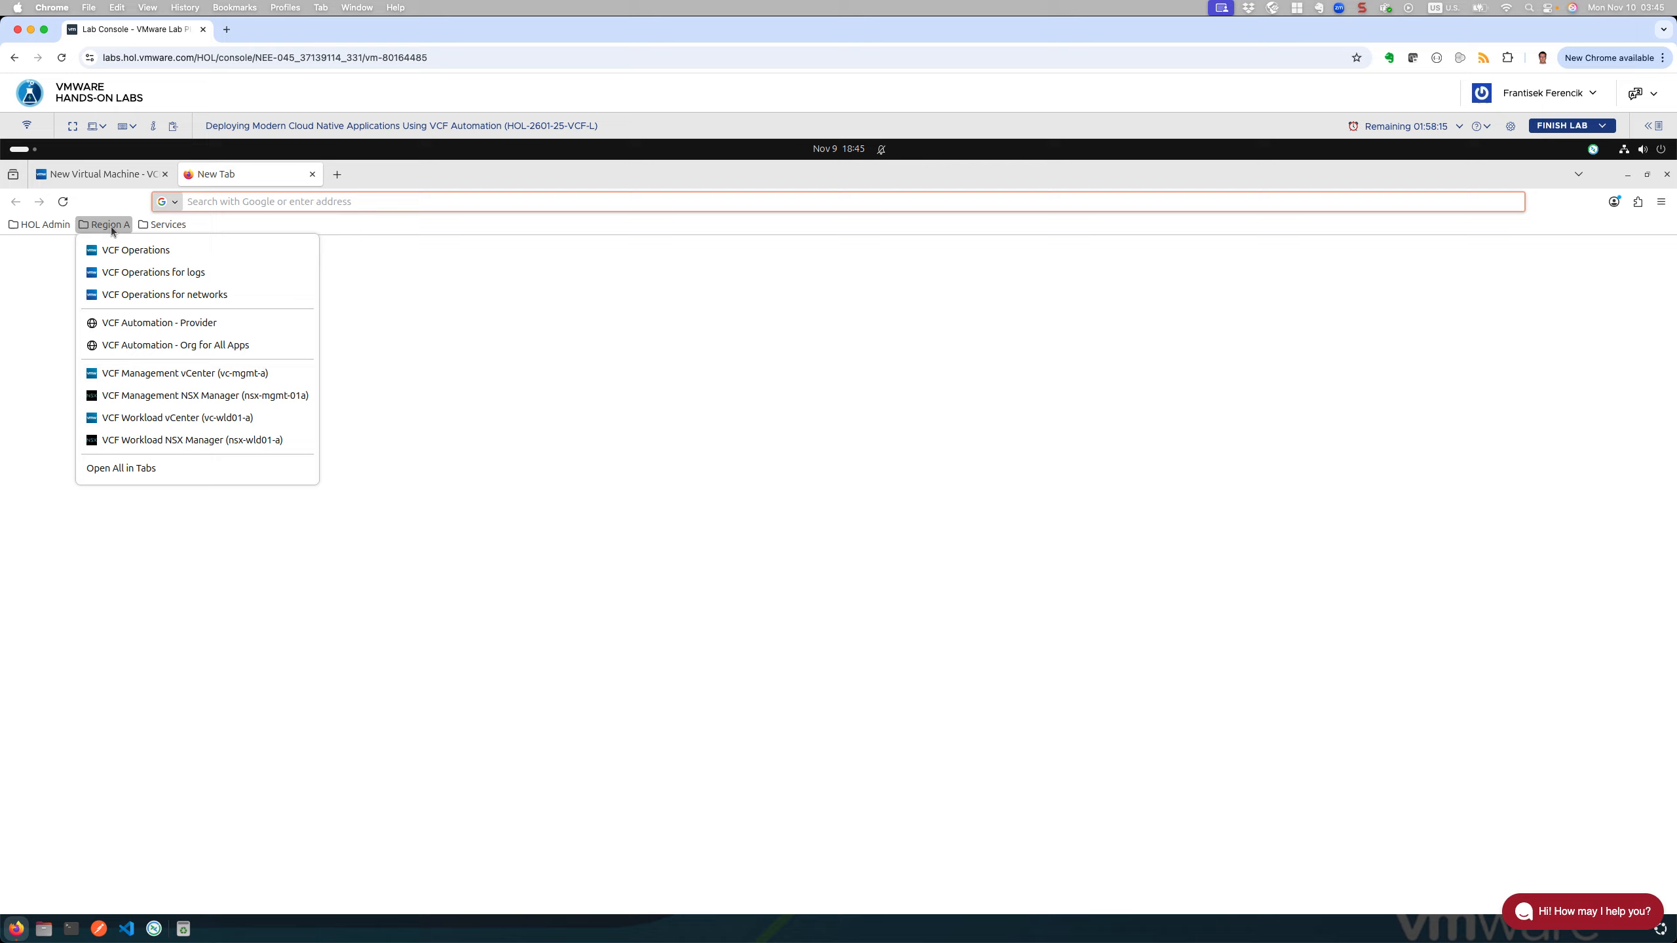
pyautogui.click(191, 374)
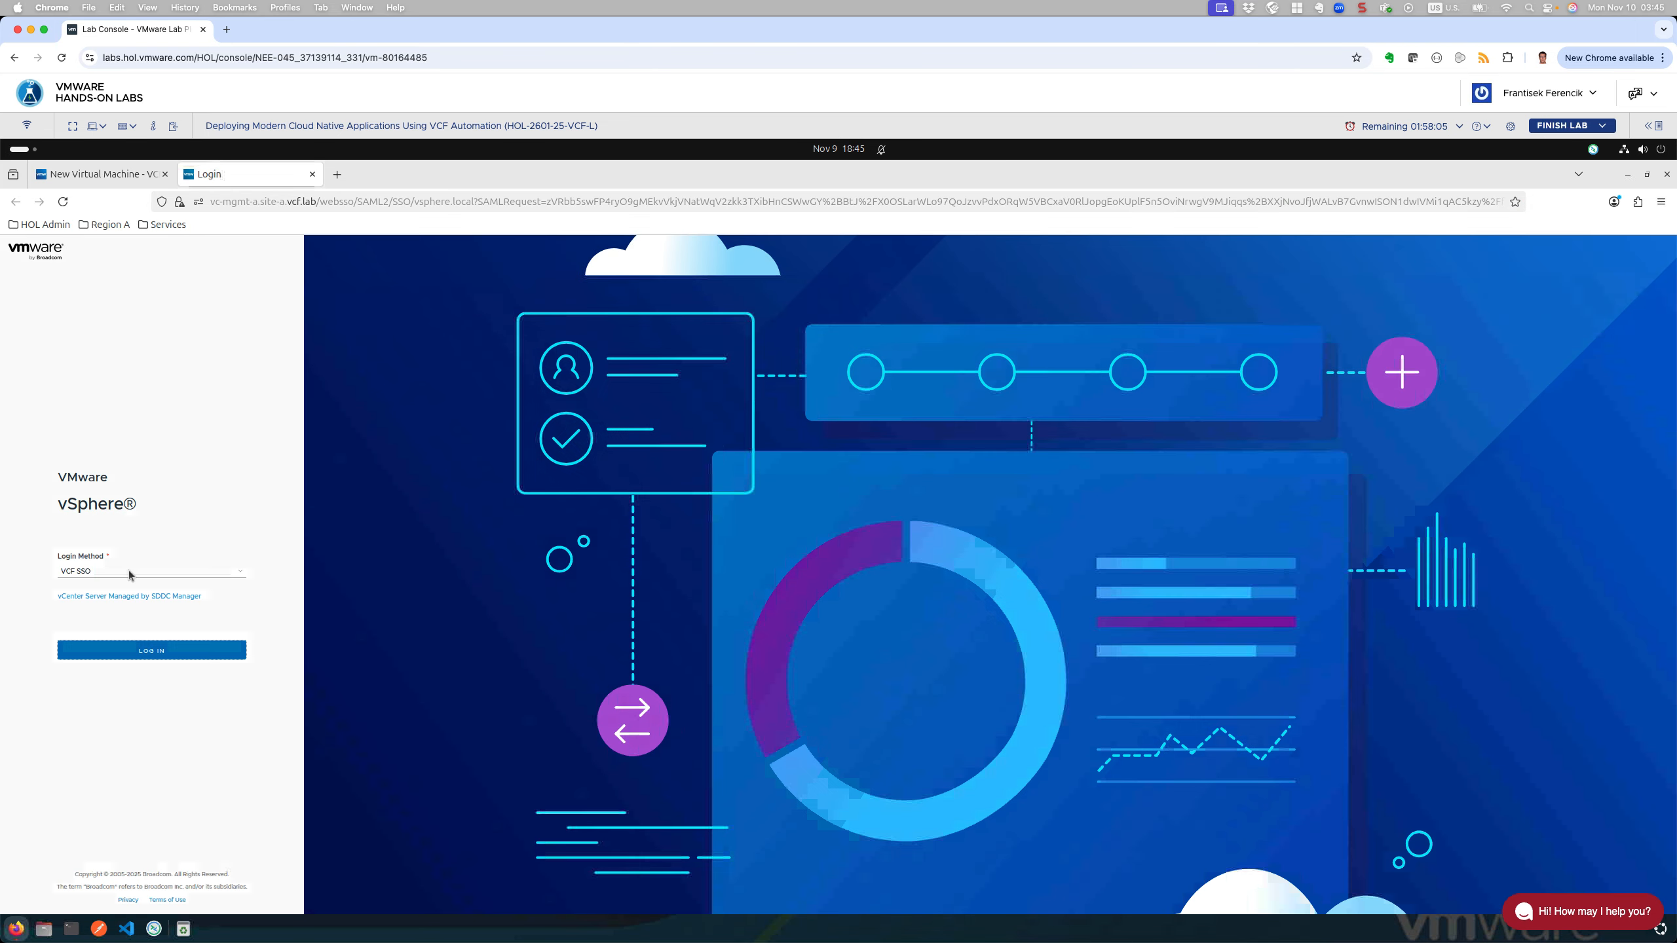
# Step: Attempt vSphere single sign-on with the saved administrator login
pyautogui.click(122, 654)
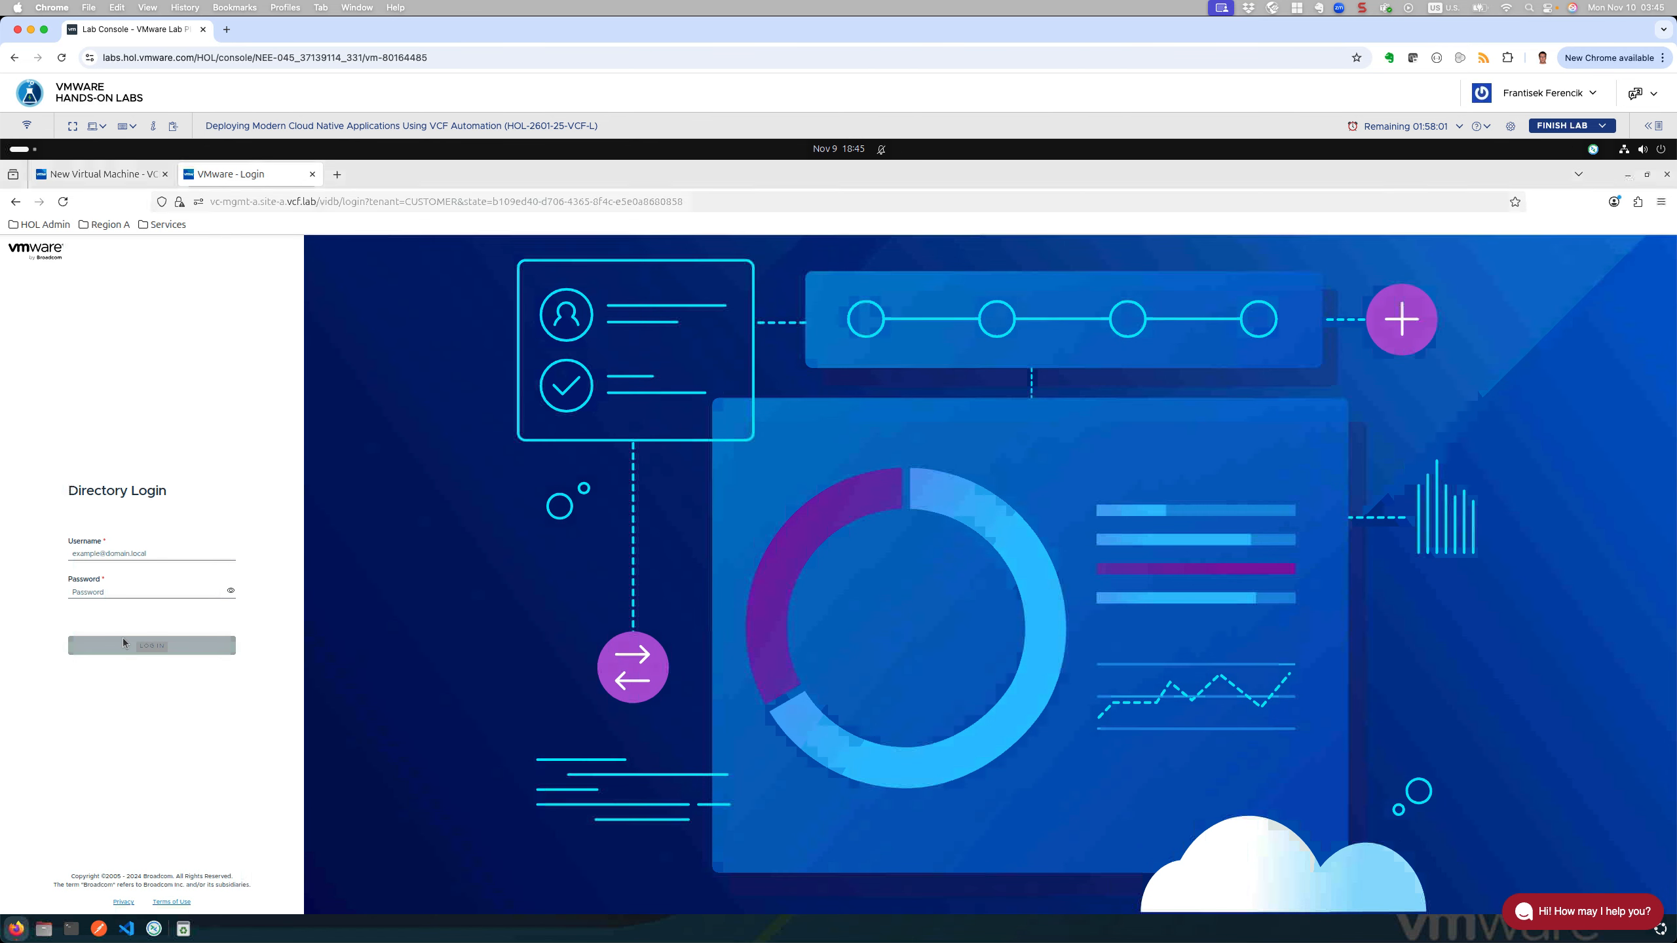
pyautogui.click(123, 554)
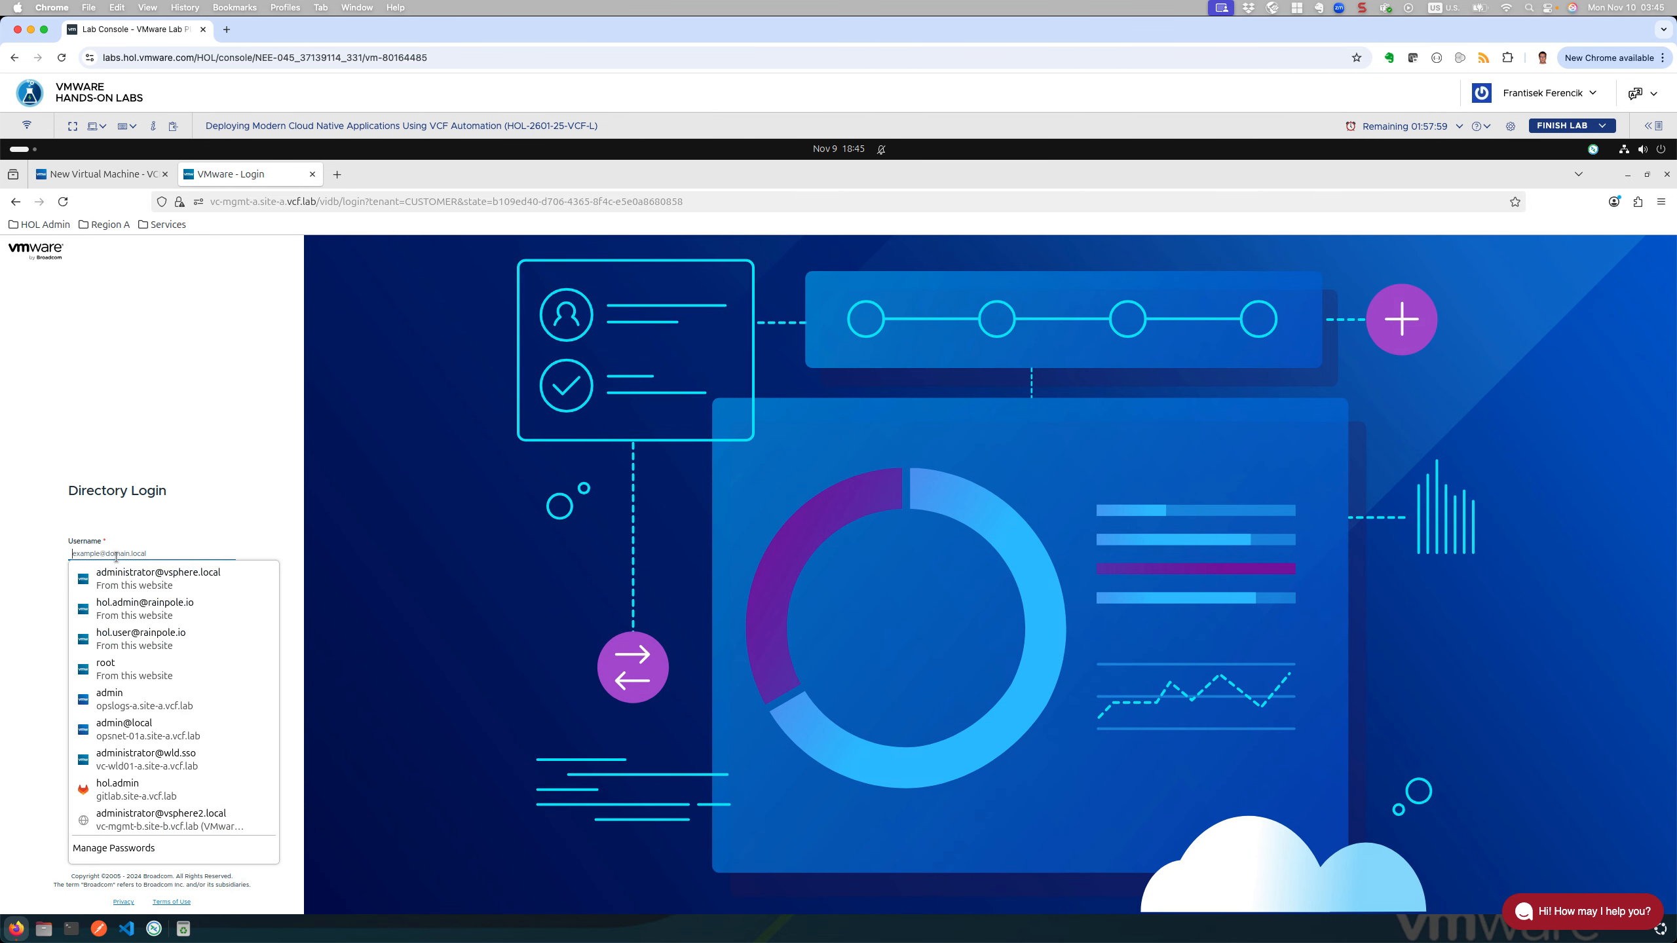
pyautogui.click(122, 579)
pyautogui.click(123, 643)
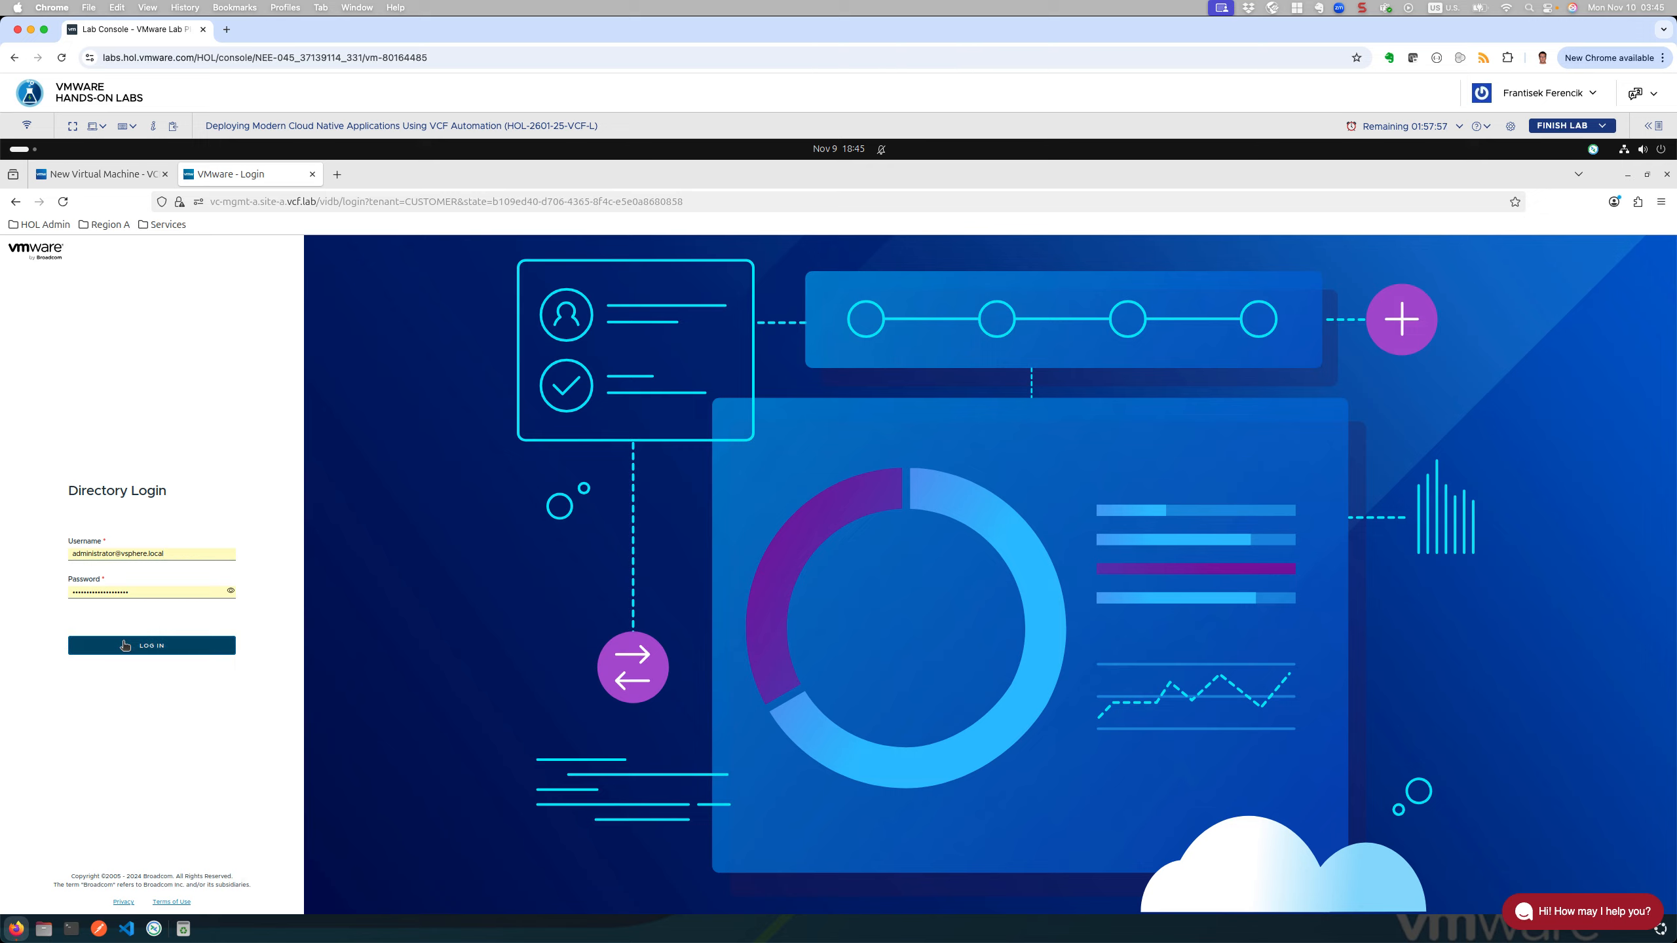
# Step: Re-enter the account password and retry the login twice after rejections
pyautogui.click(123, 565)
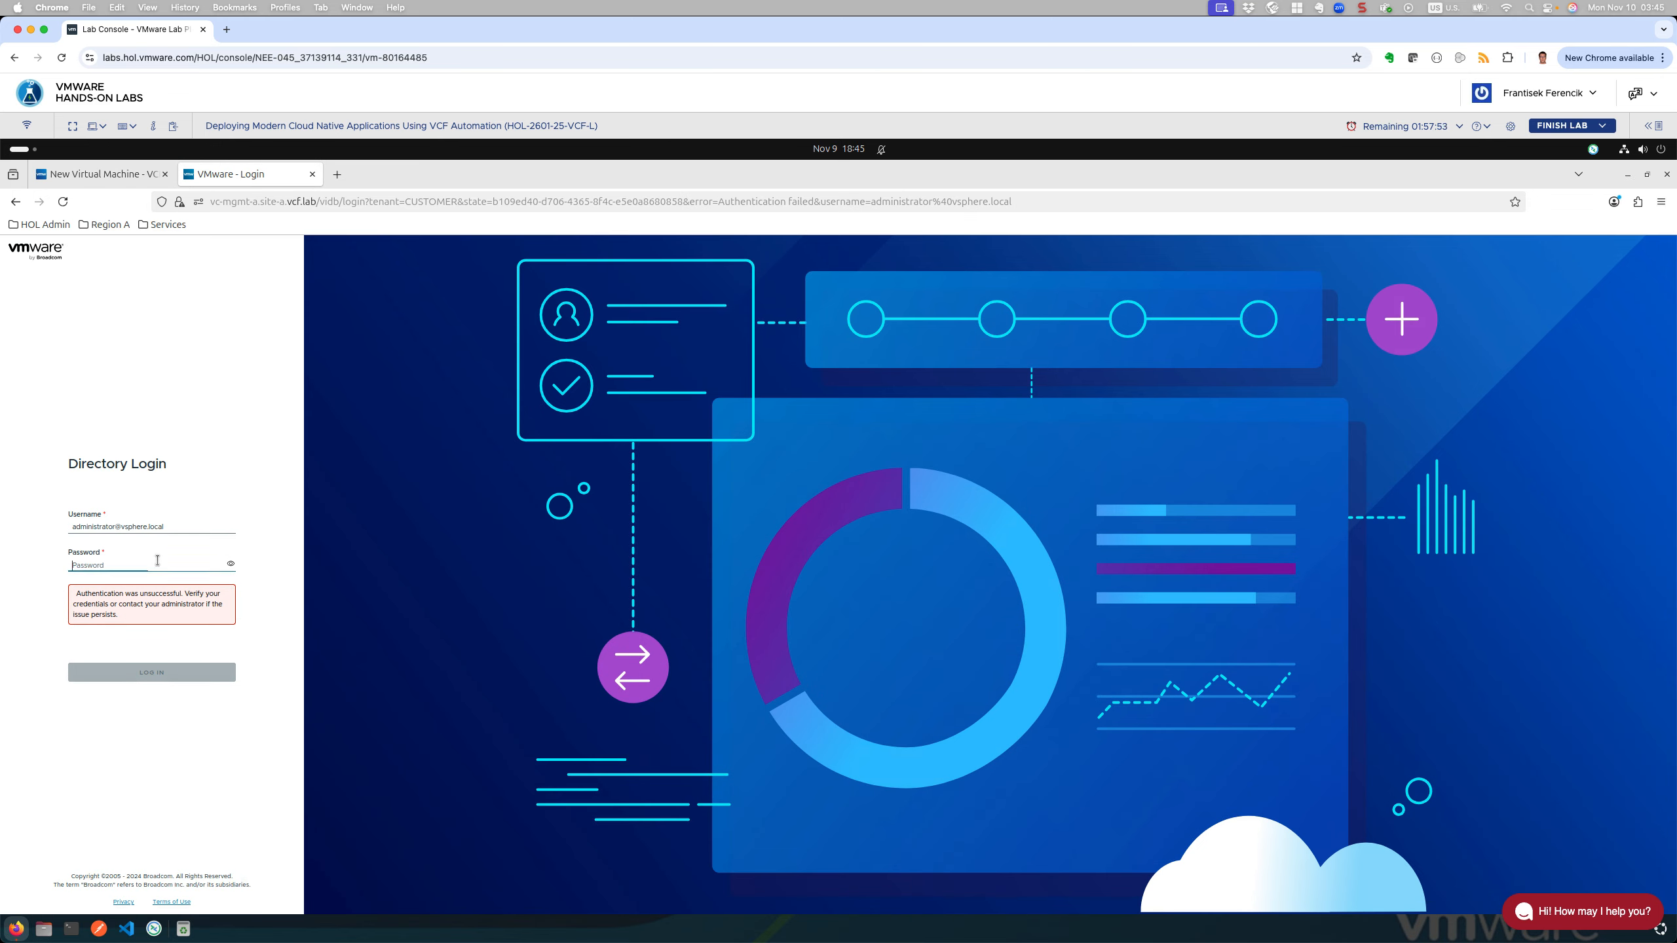
pyautogui.click(193, 565)
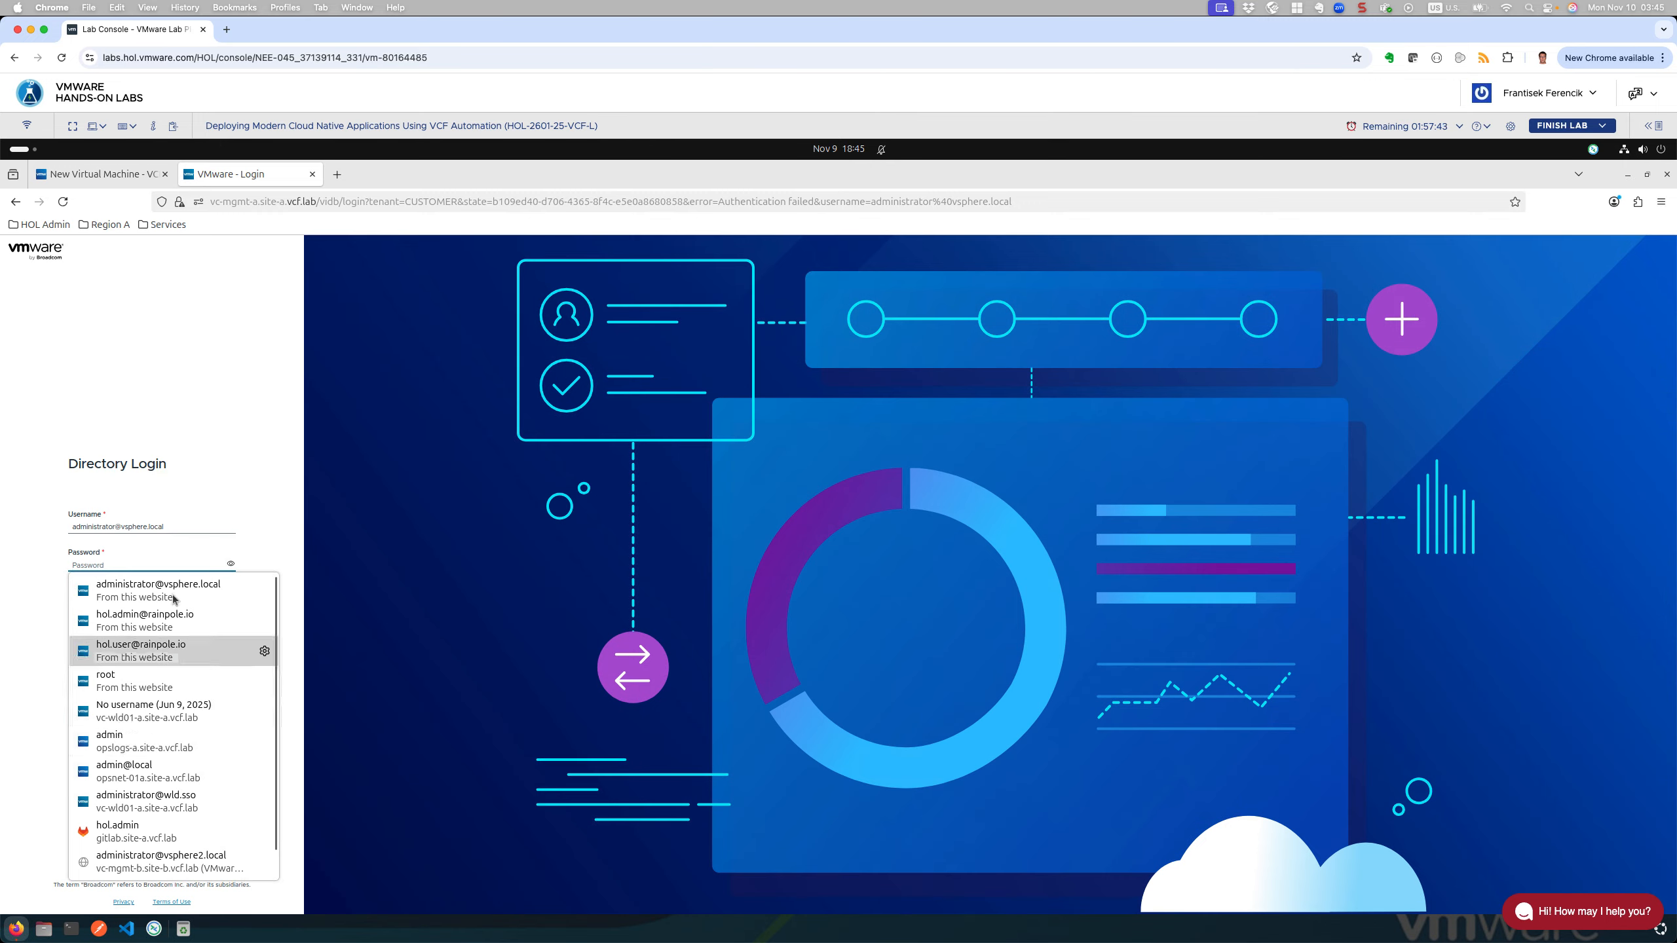
pyautogui.click(168, 560)
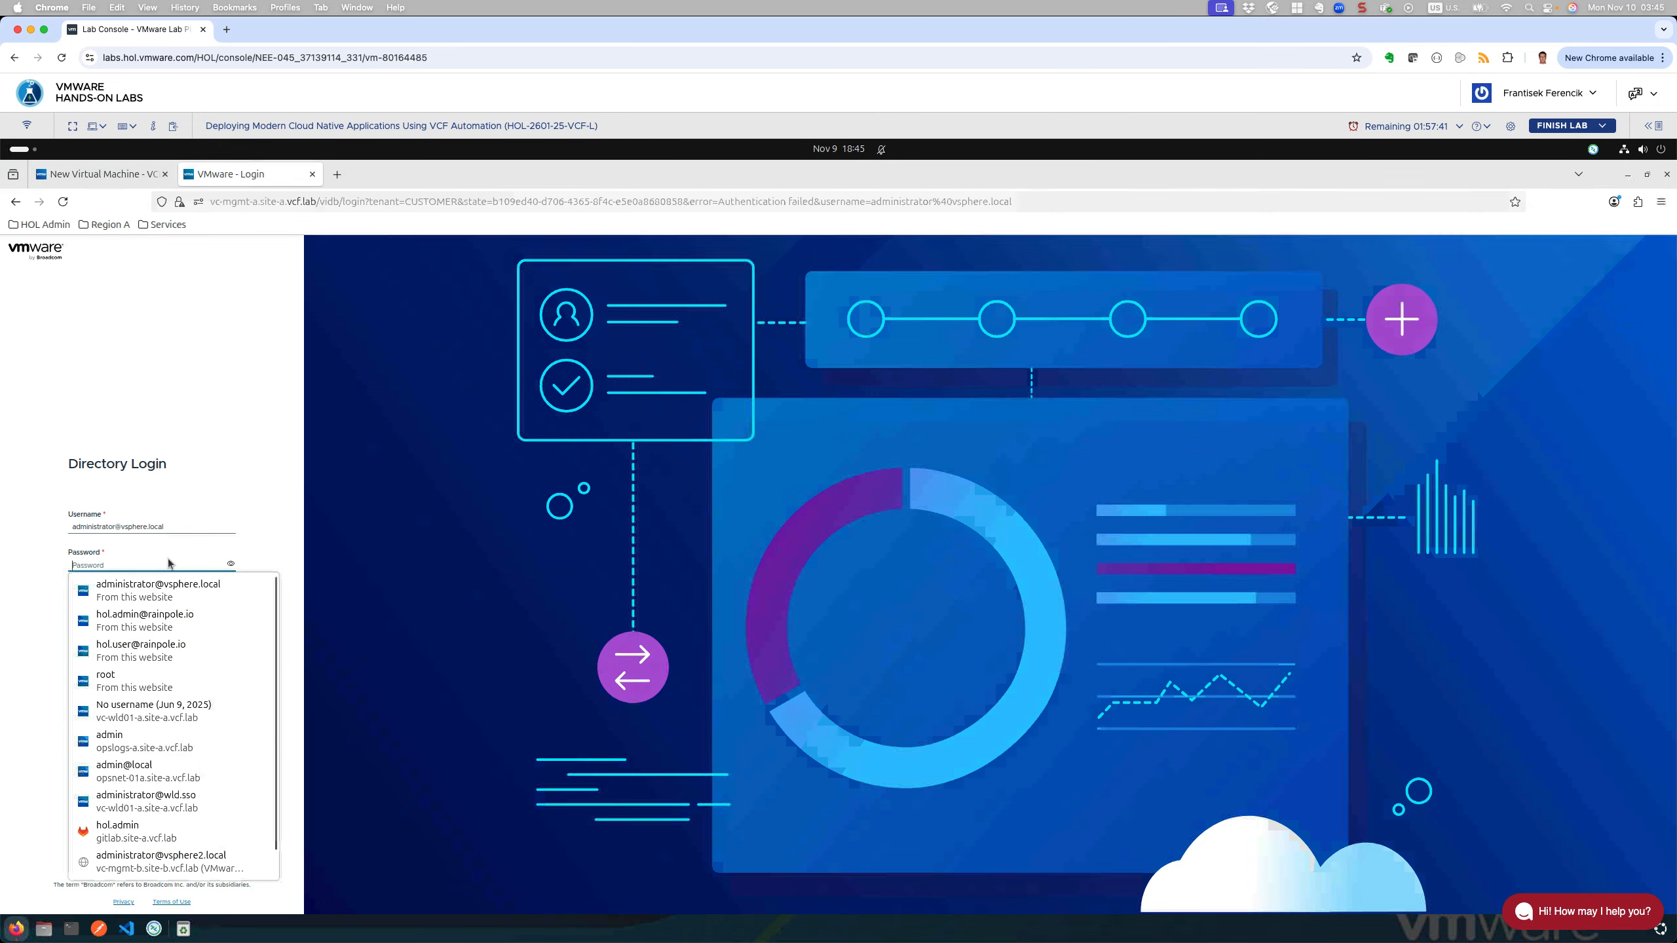
pyautogui.write('VMw')
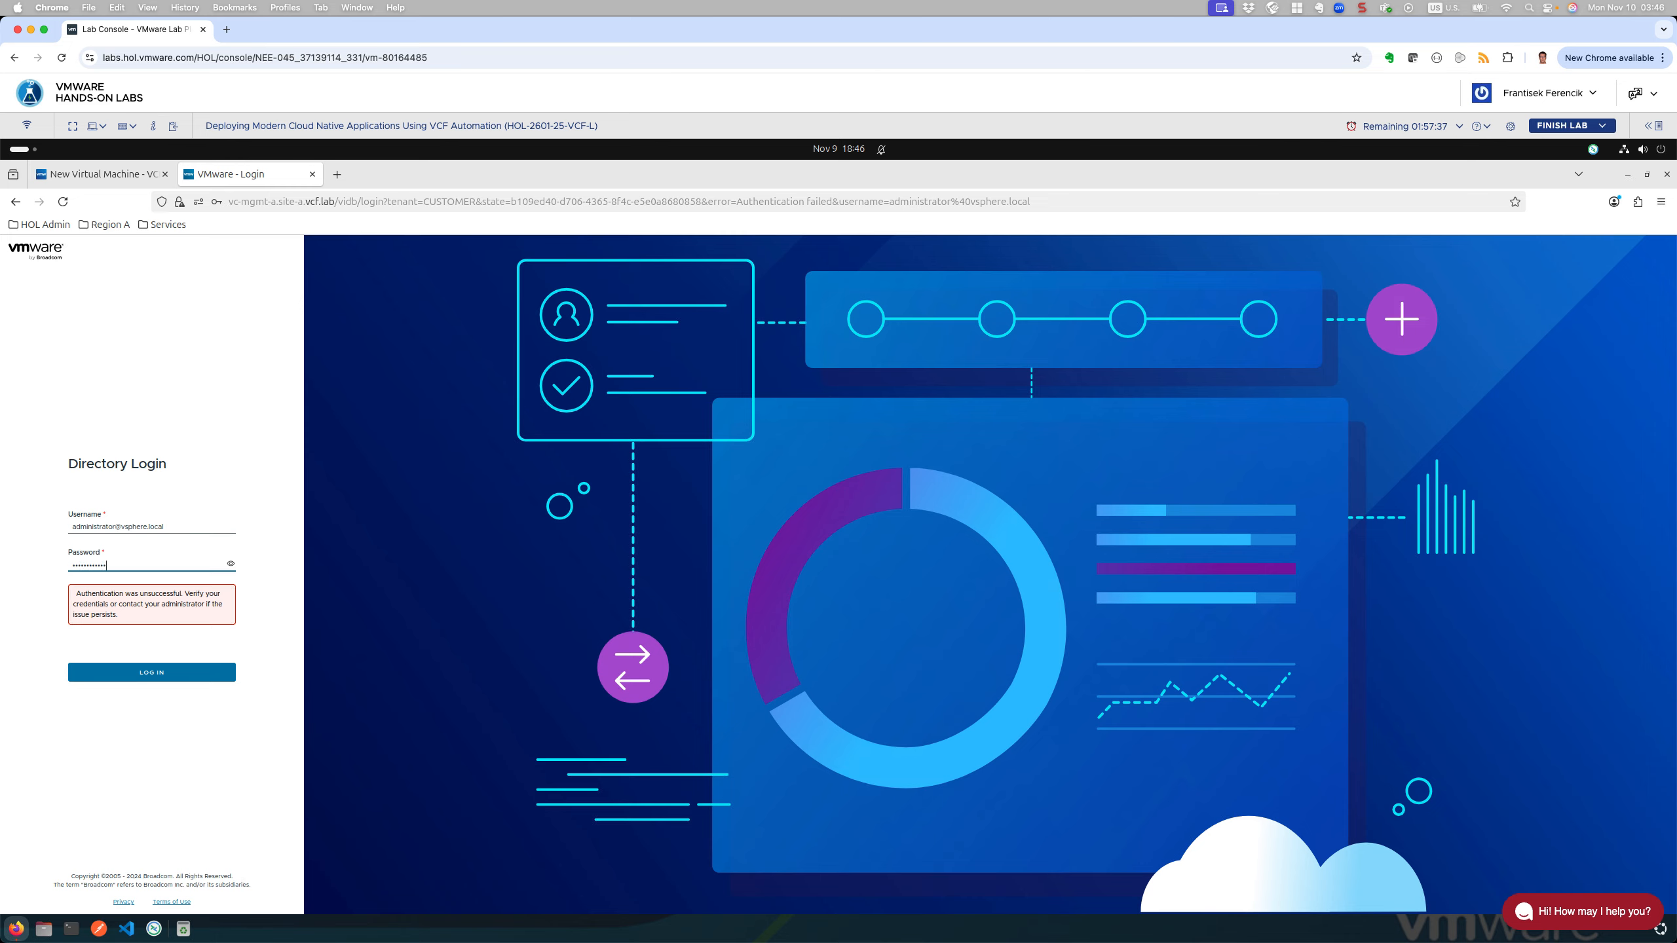
pyautogui.write('are123!VMware123!')
pyautogui.press('Return')
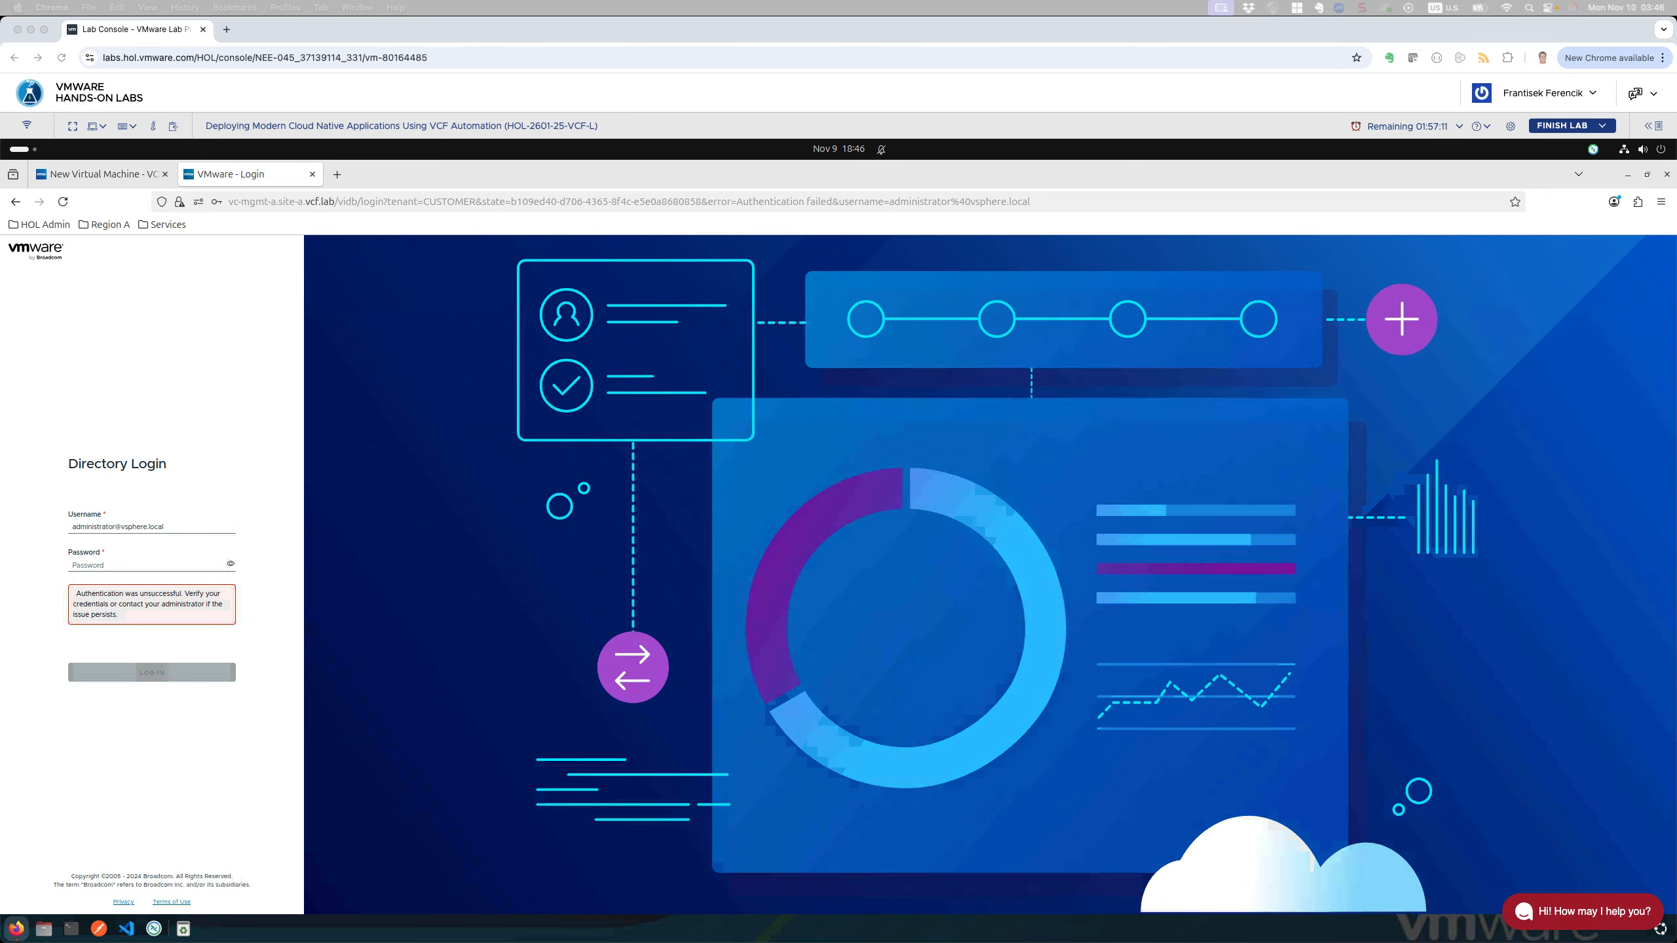
pyautogui.click(118, 566)
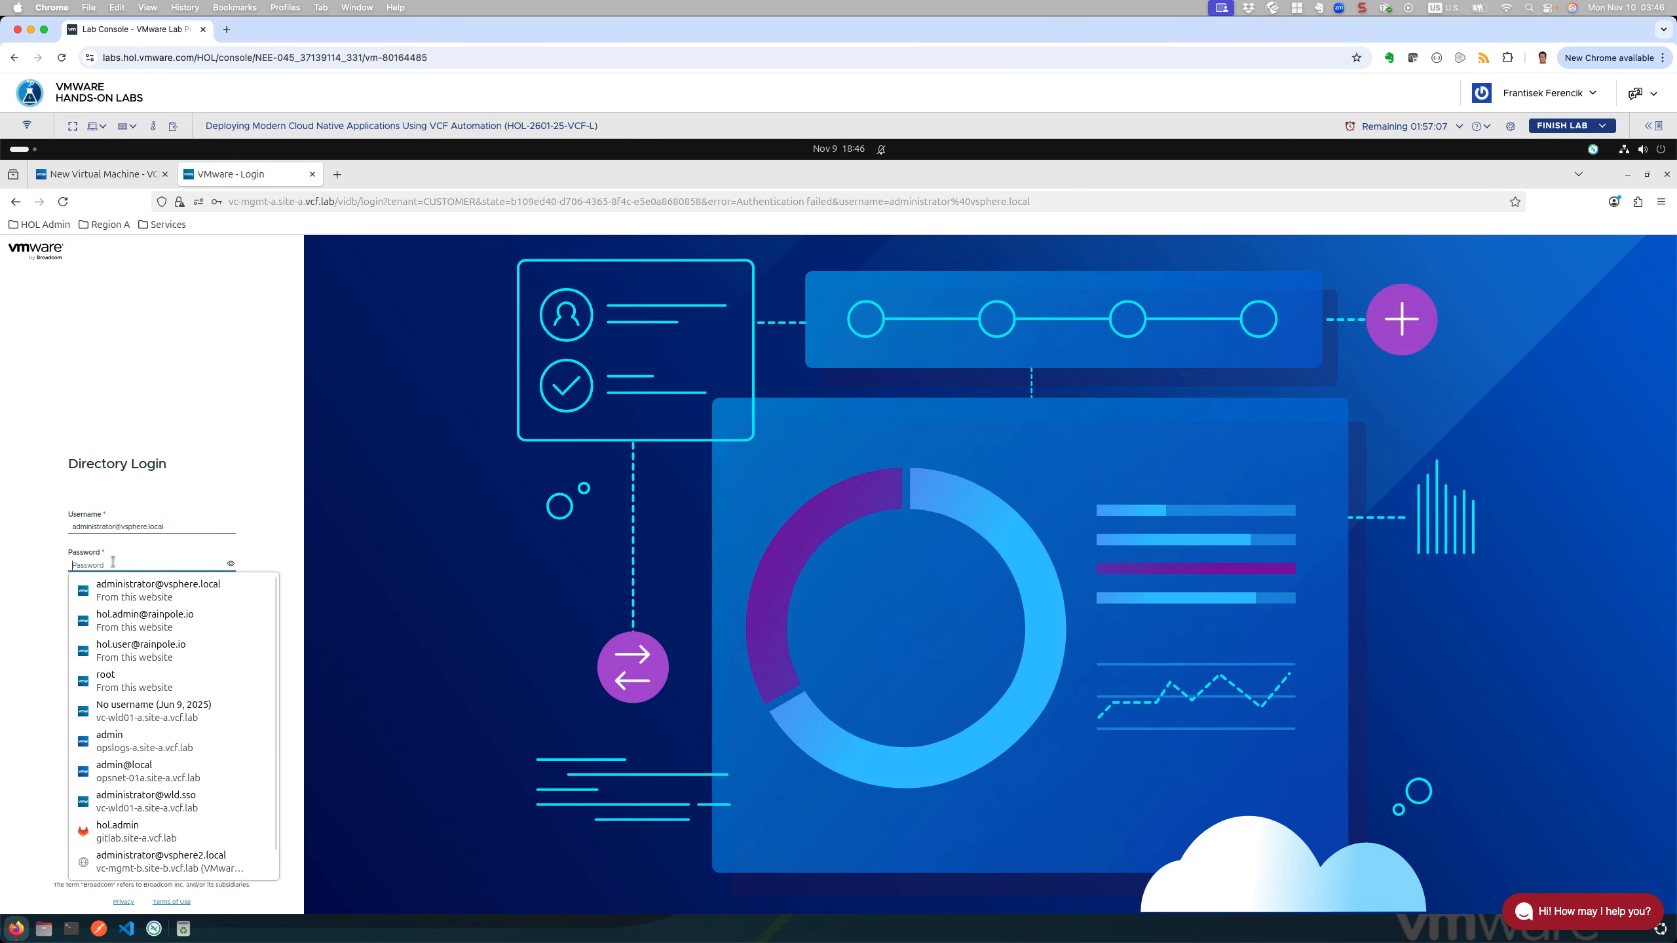
pyautogui.write('VMw')
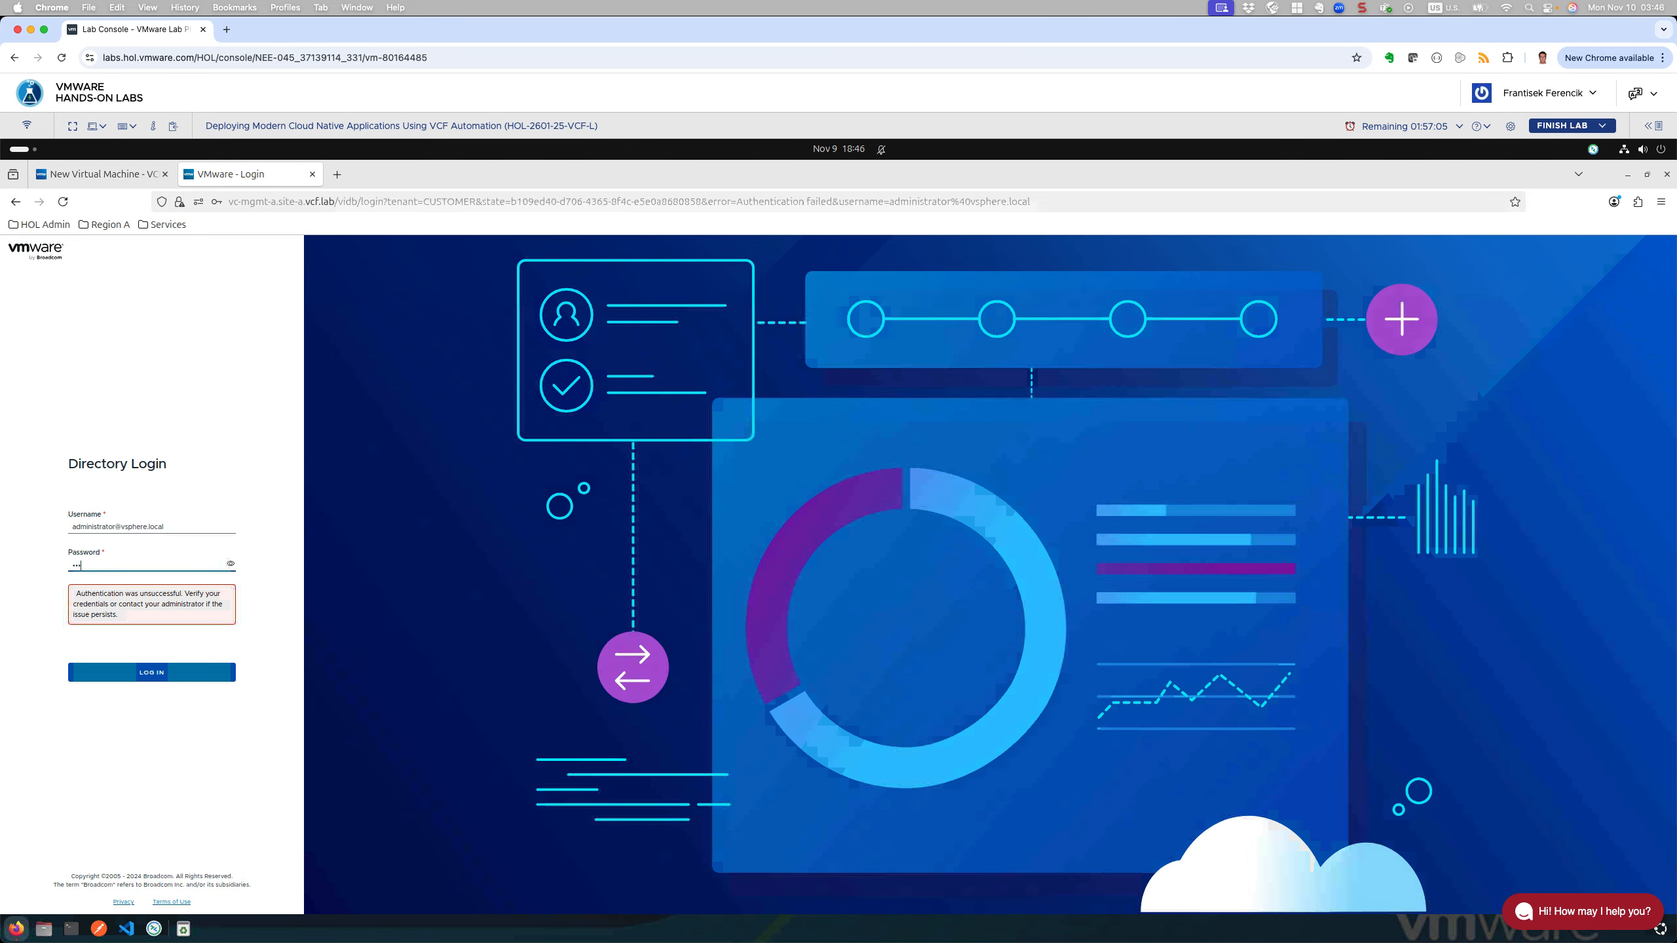
pyautogui.write('are123!')
pyautogui.press('Return')
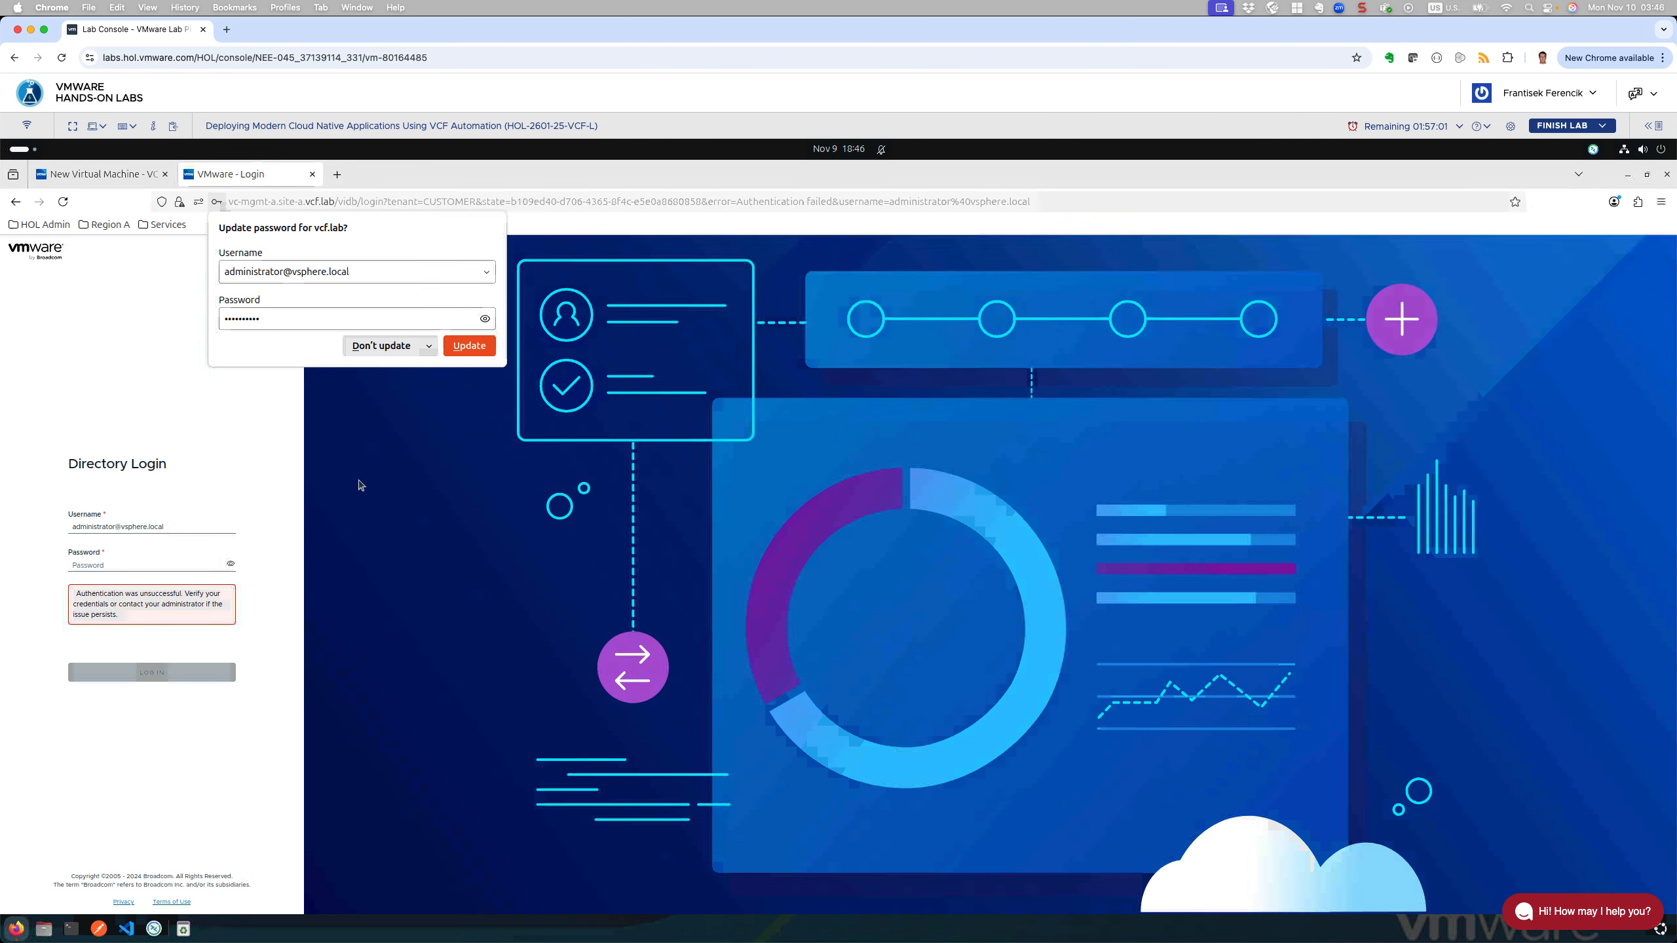
# Step: Try another password, then sign in to vc-mgmt-a with the saved administrator credentials
pyautogui.click(116, 562)
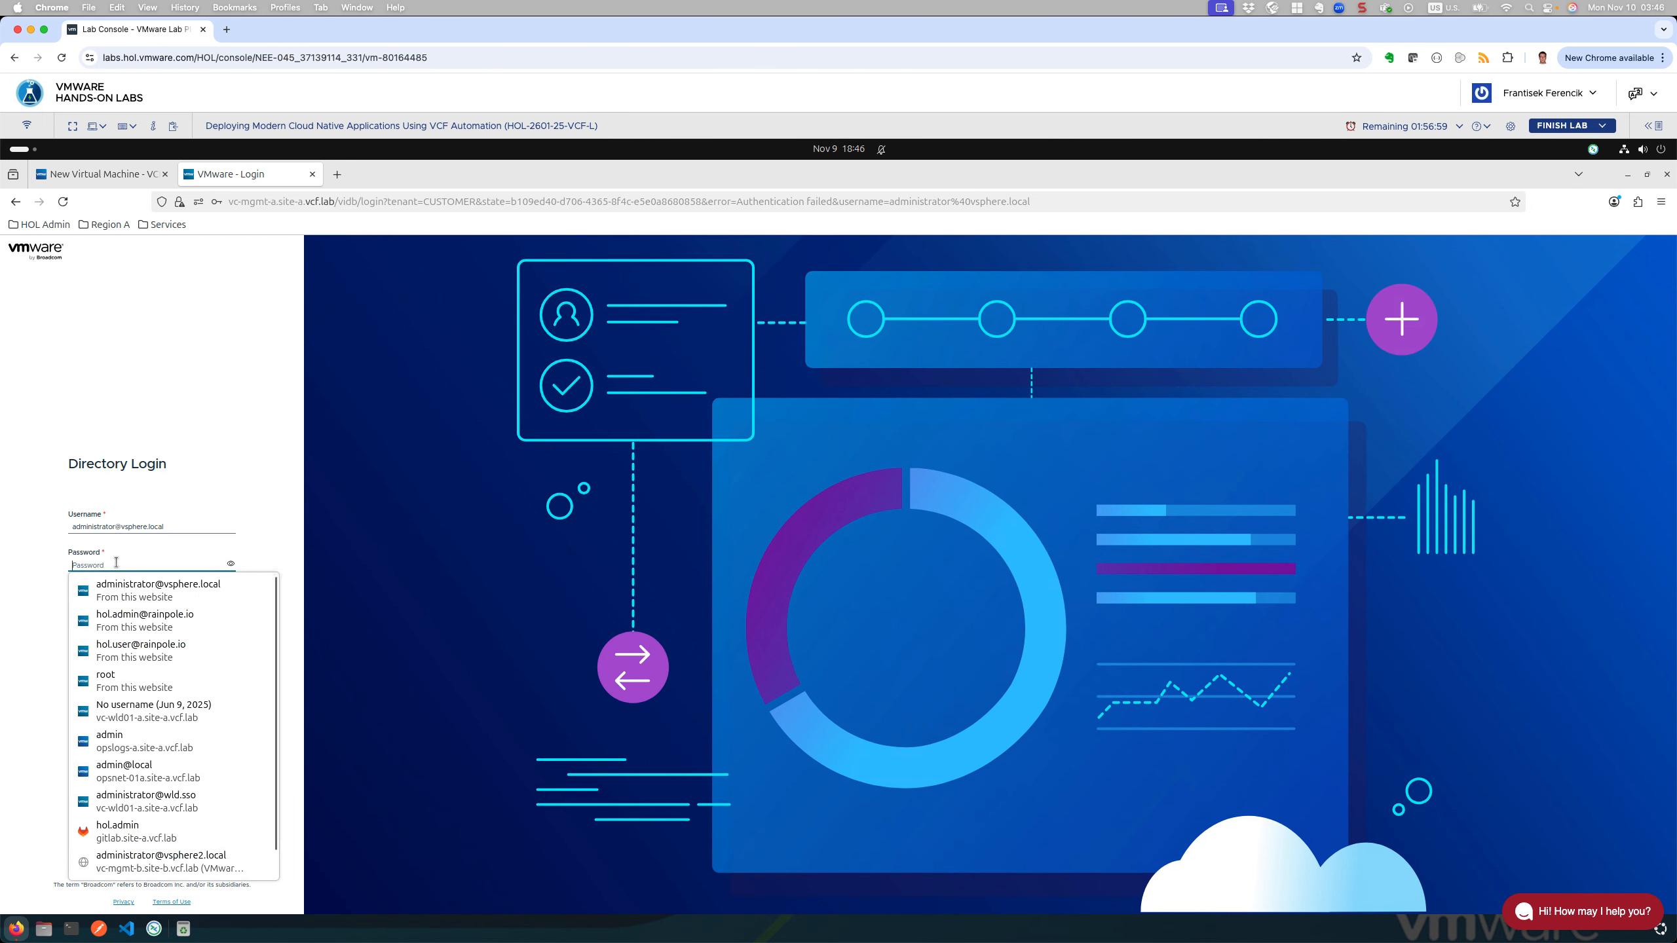
pyautogui.write('VMw')
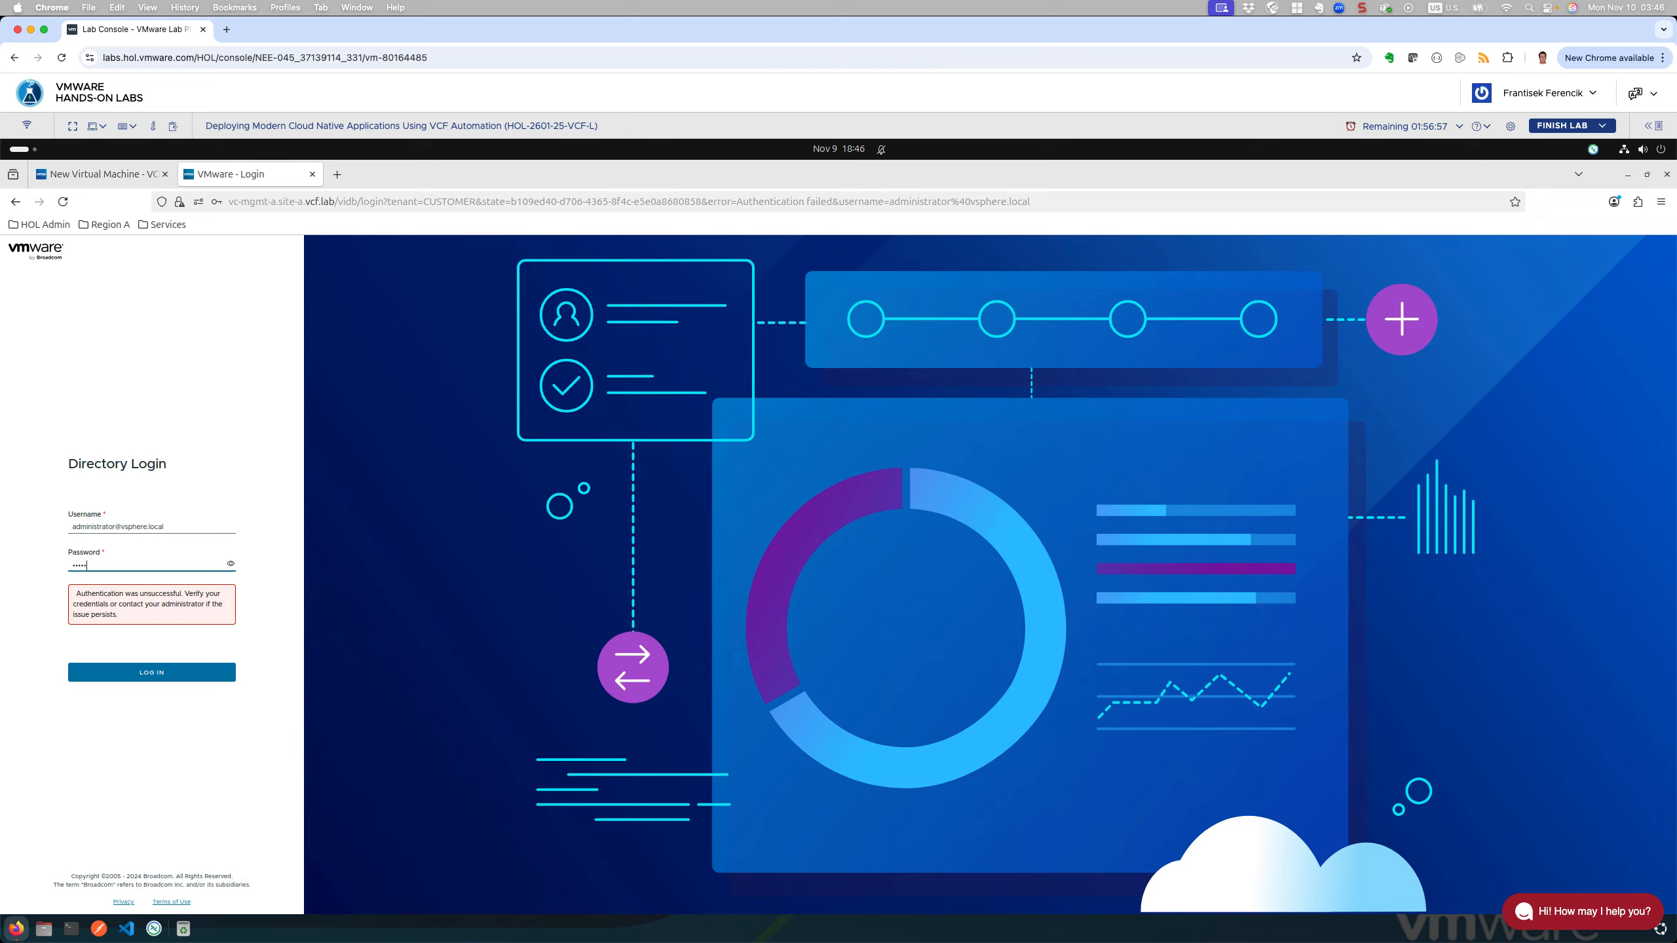
pyautogui.write('are1!')
pyautogui.press('Return')
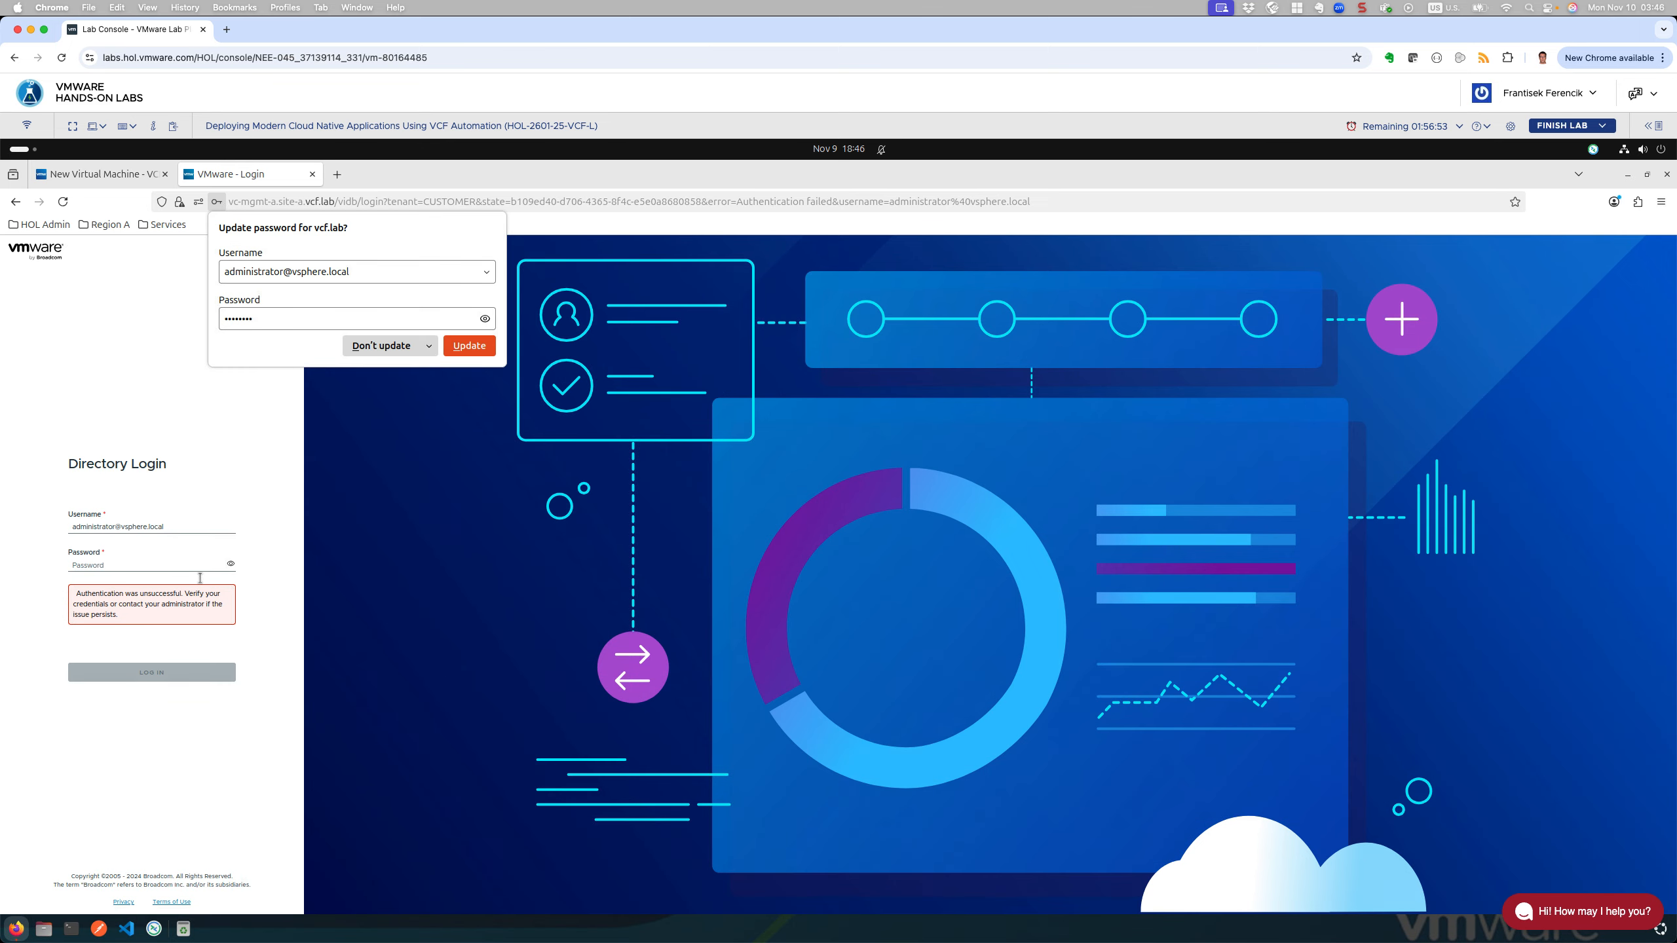
pyautogui.click(159, 526)
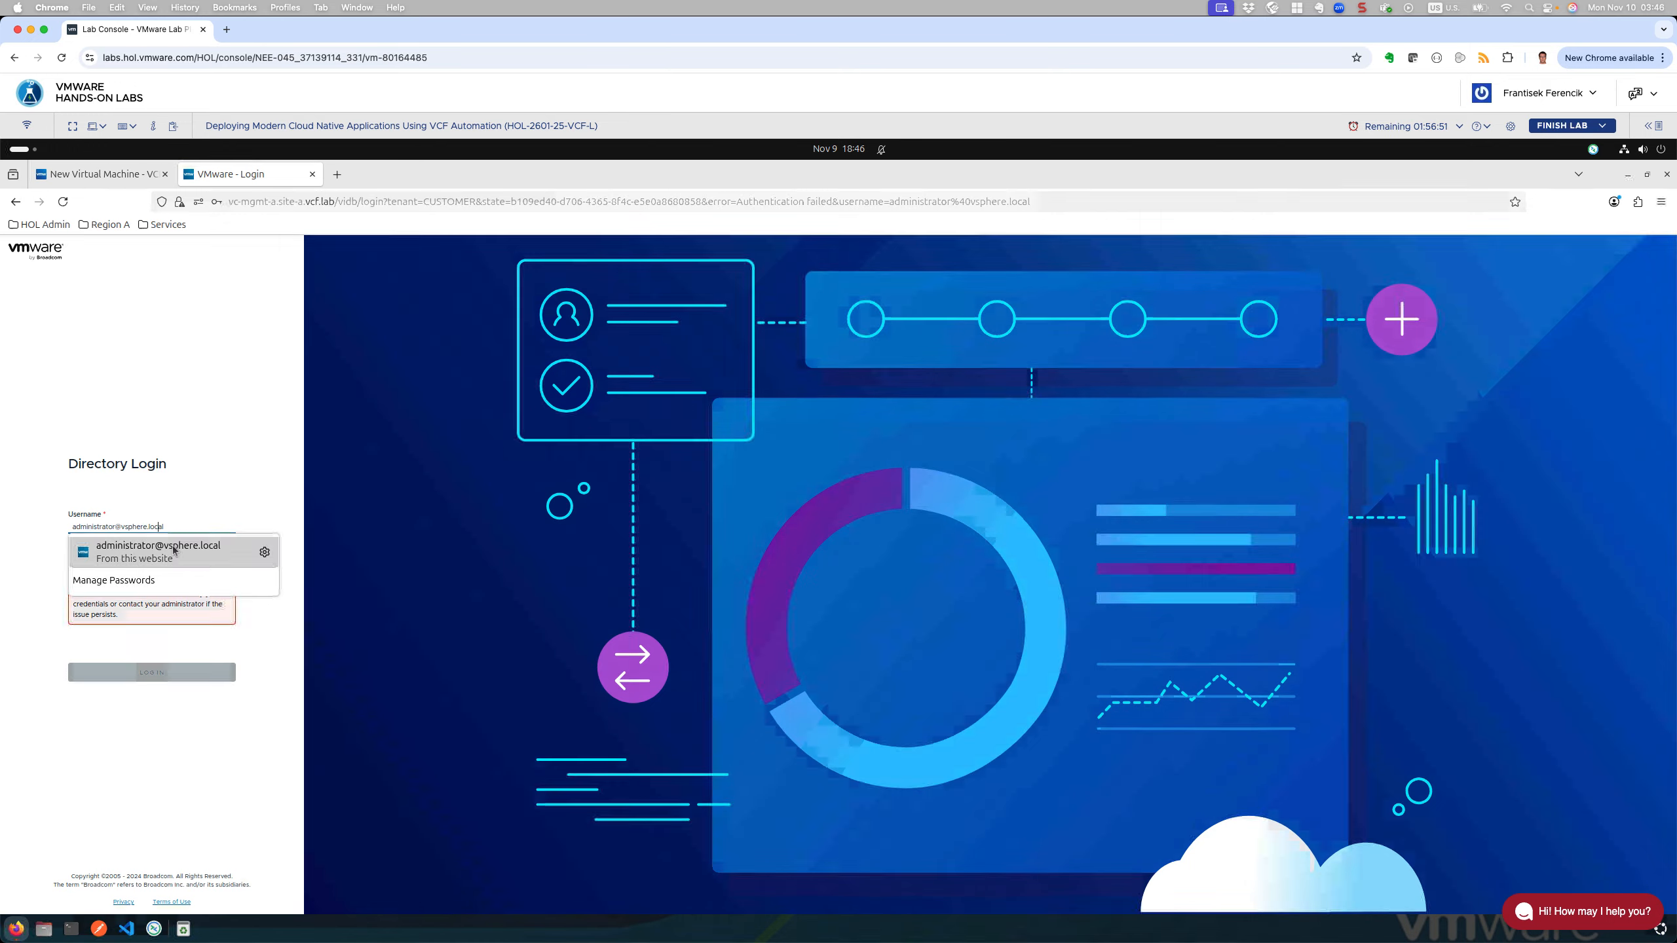
pyautogui.click(170, 548)
pyautogui.click(154, 674)
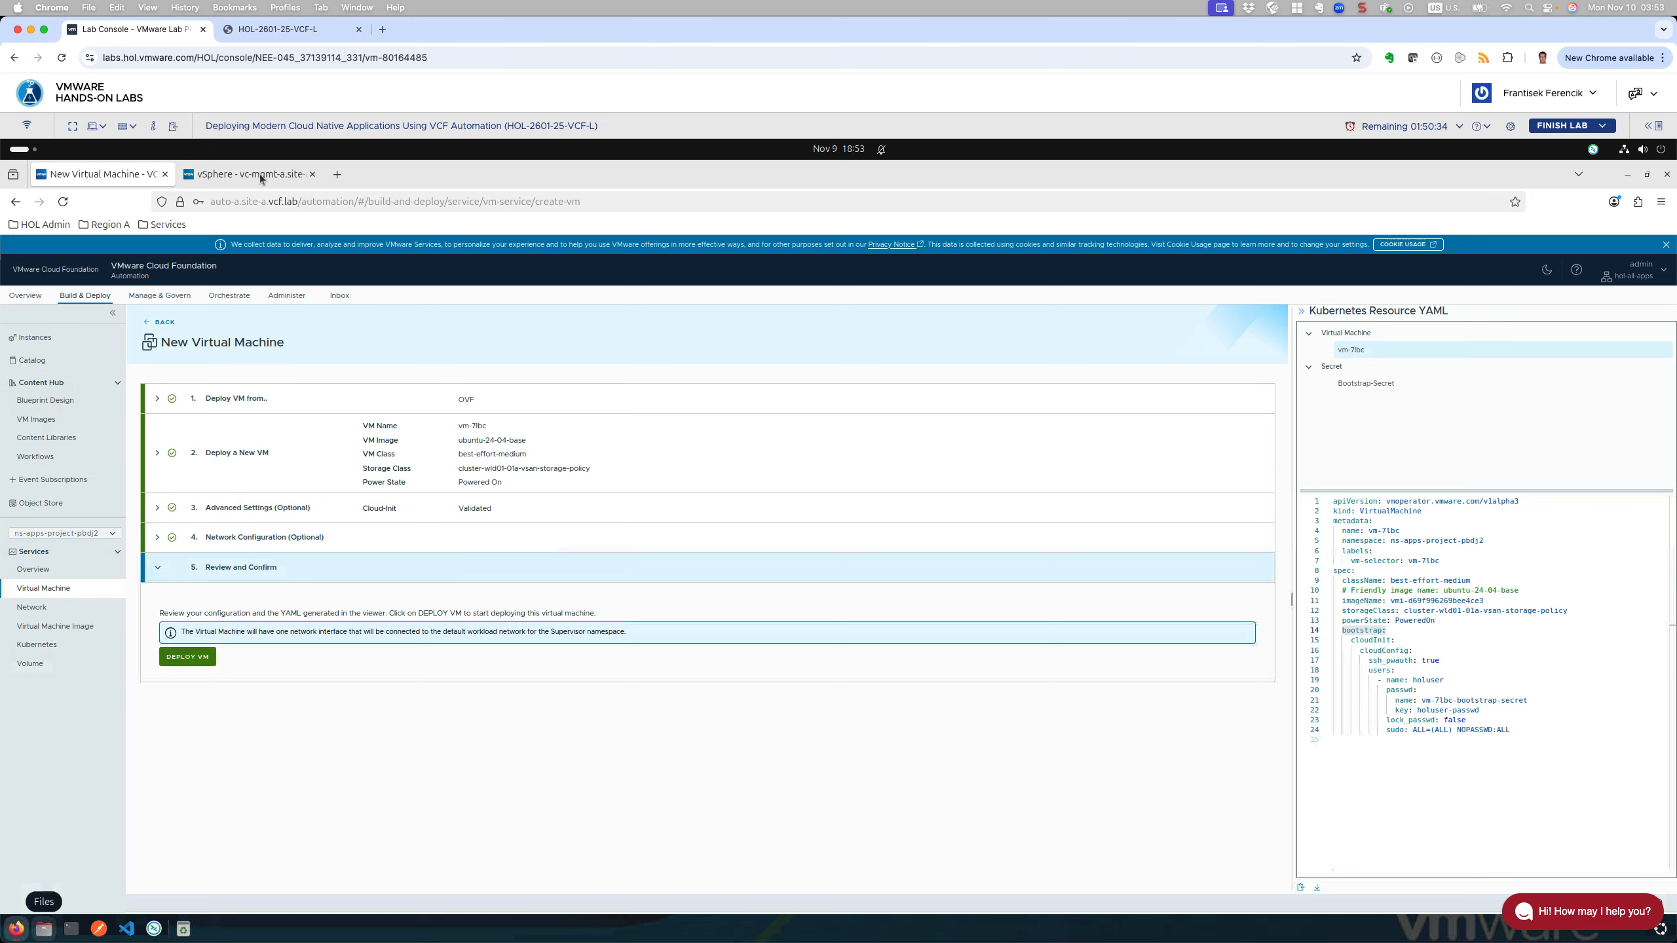
# Step: Switch to the vSphere - vc-mgmt-a tab to view the vCenter Summary
pyautogui.click(261, 178)
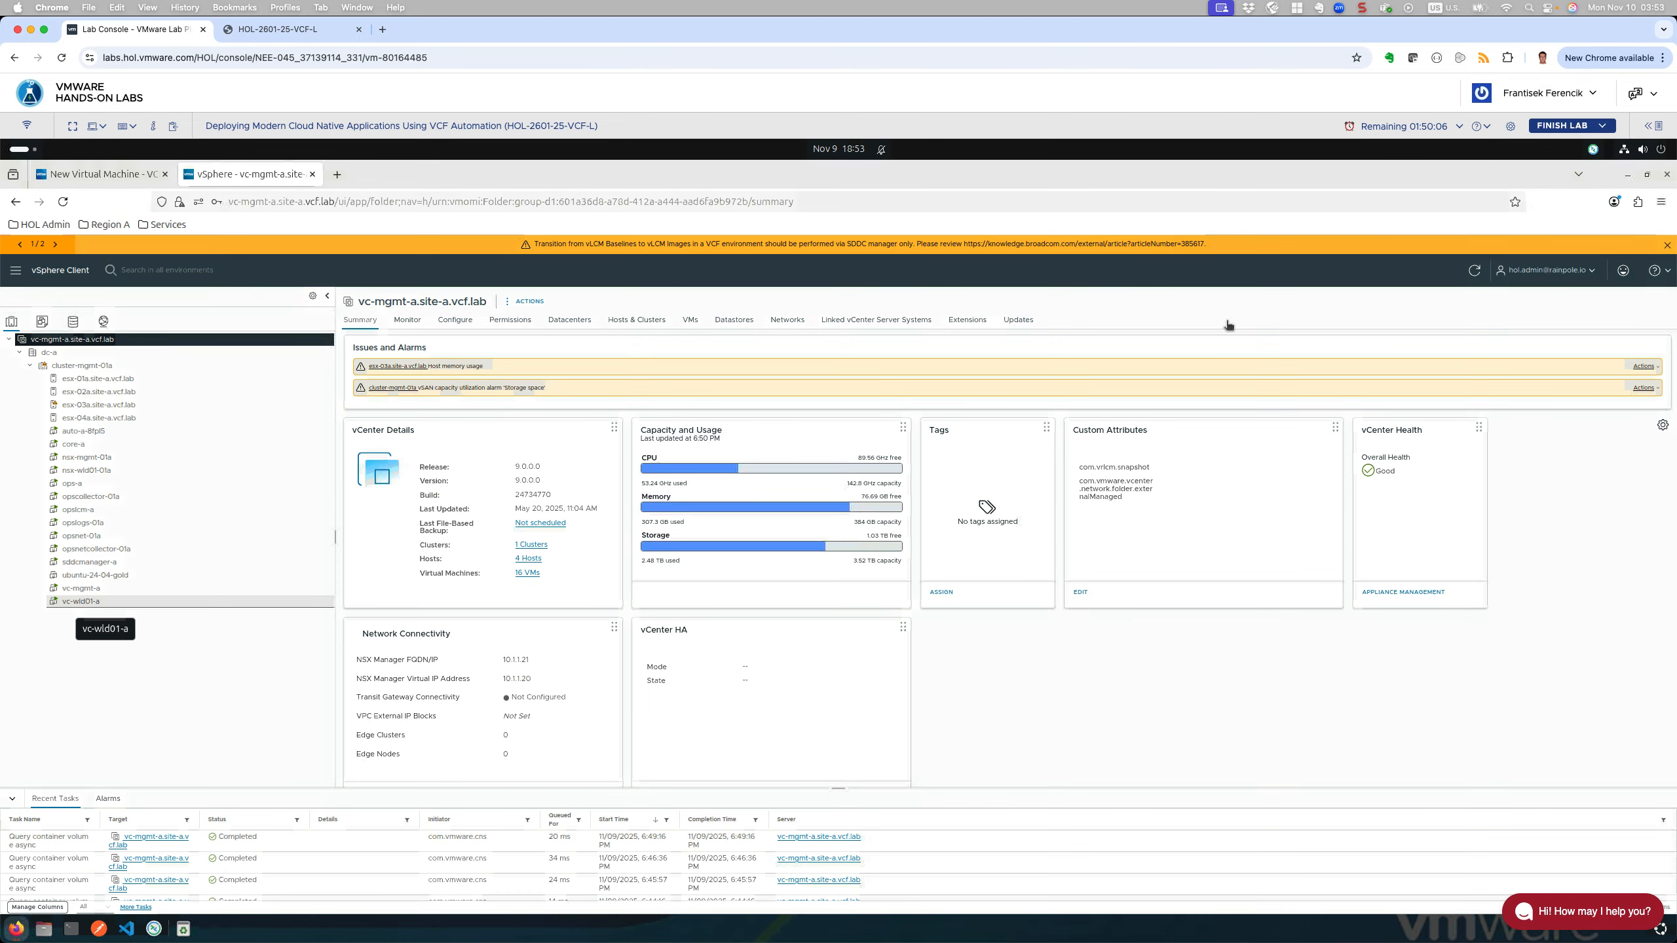
# Step: Place the vc-wld01-a window beside vc-mgmt-a and show vc-wld01-a's Shortcuts page
pyautogui.click(1647, 175)
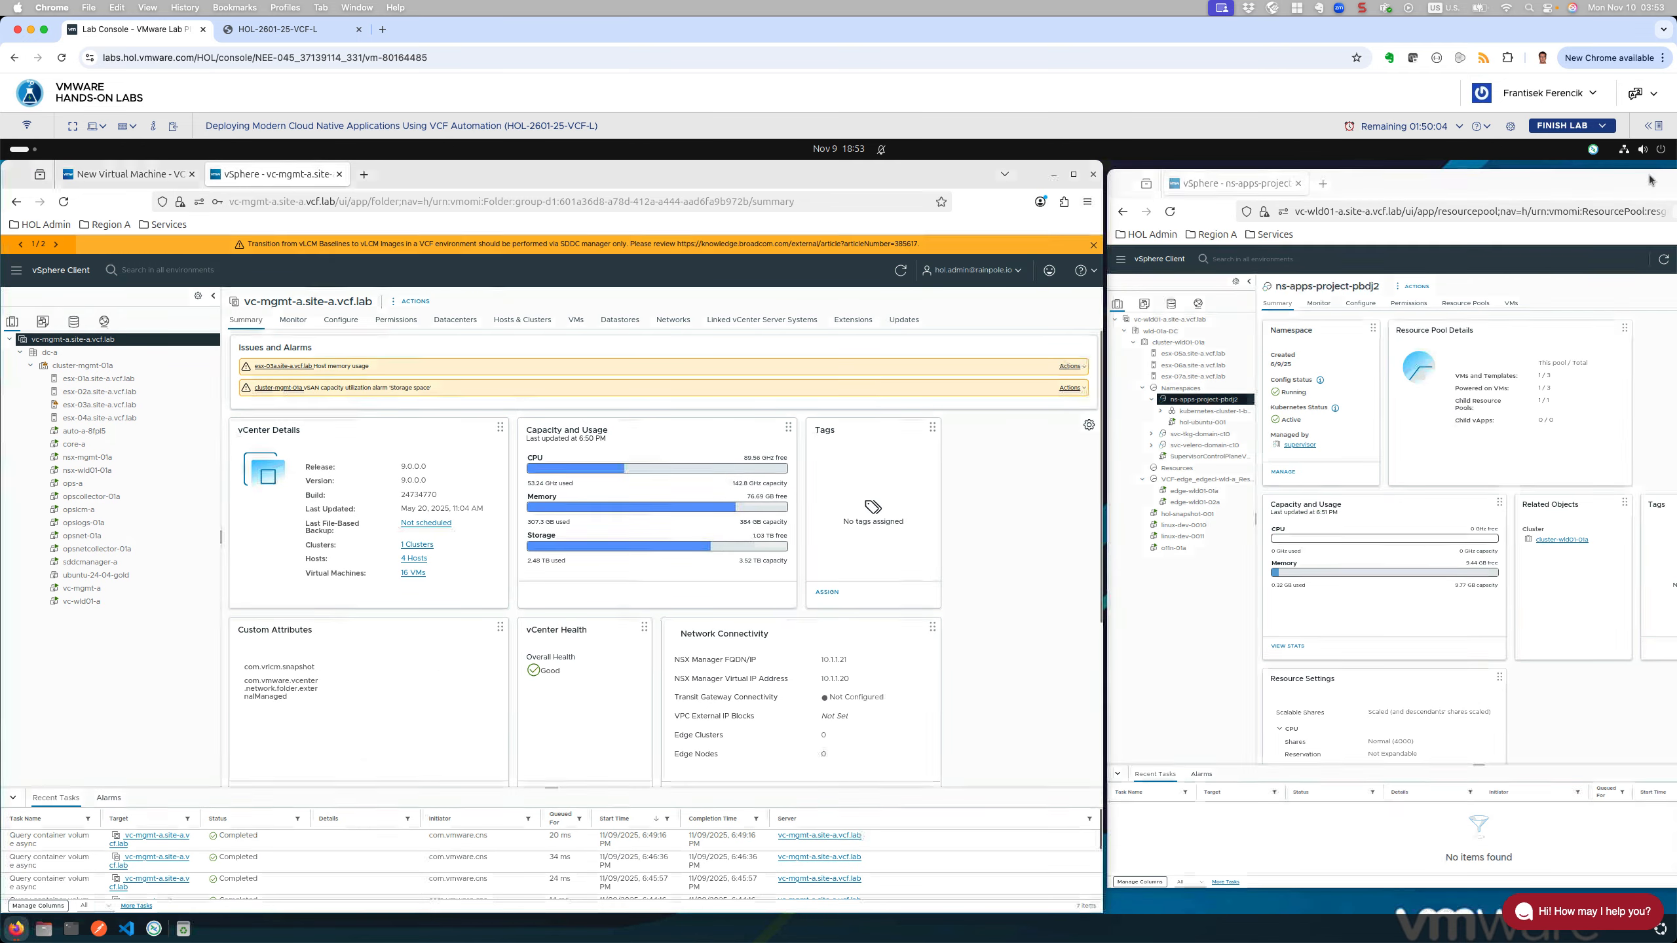
pyautogui.click(1384, 180)
pyautogui.doubleClick(1417, 180)
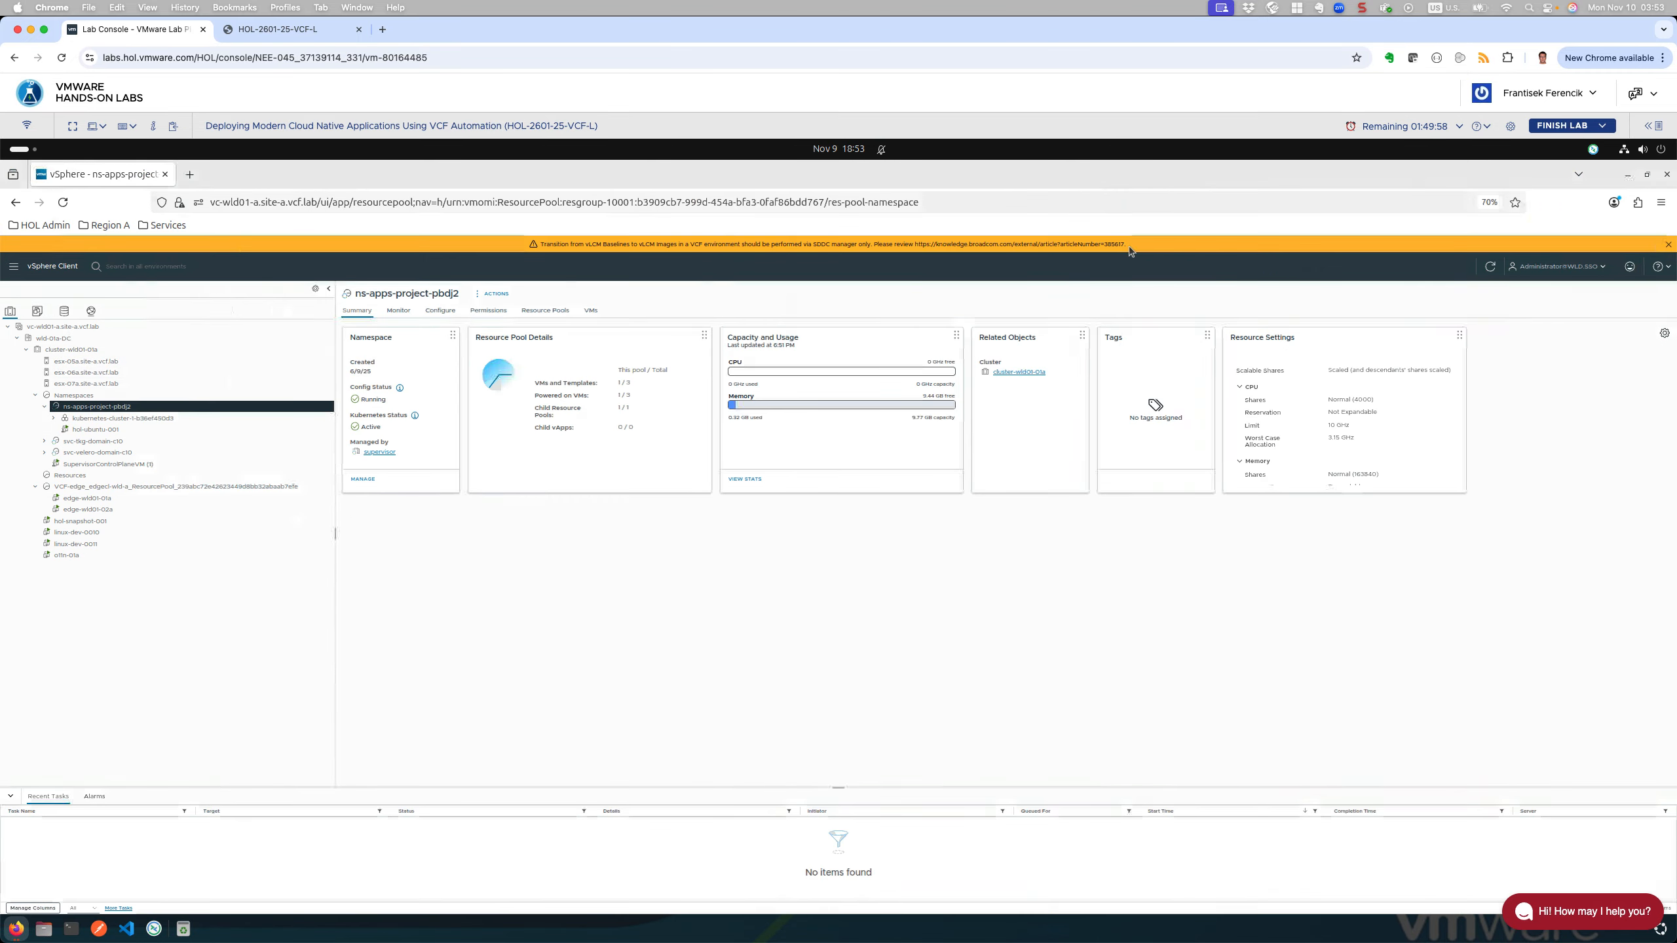
pyautogui.click(68, 326)
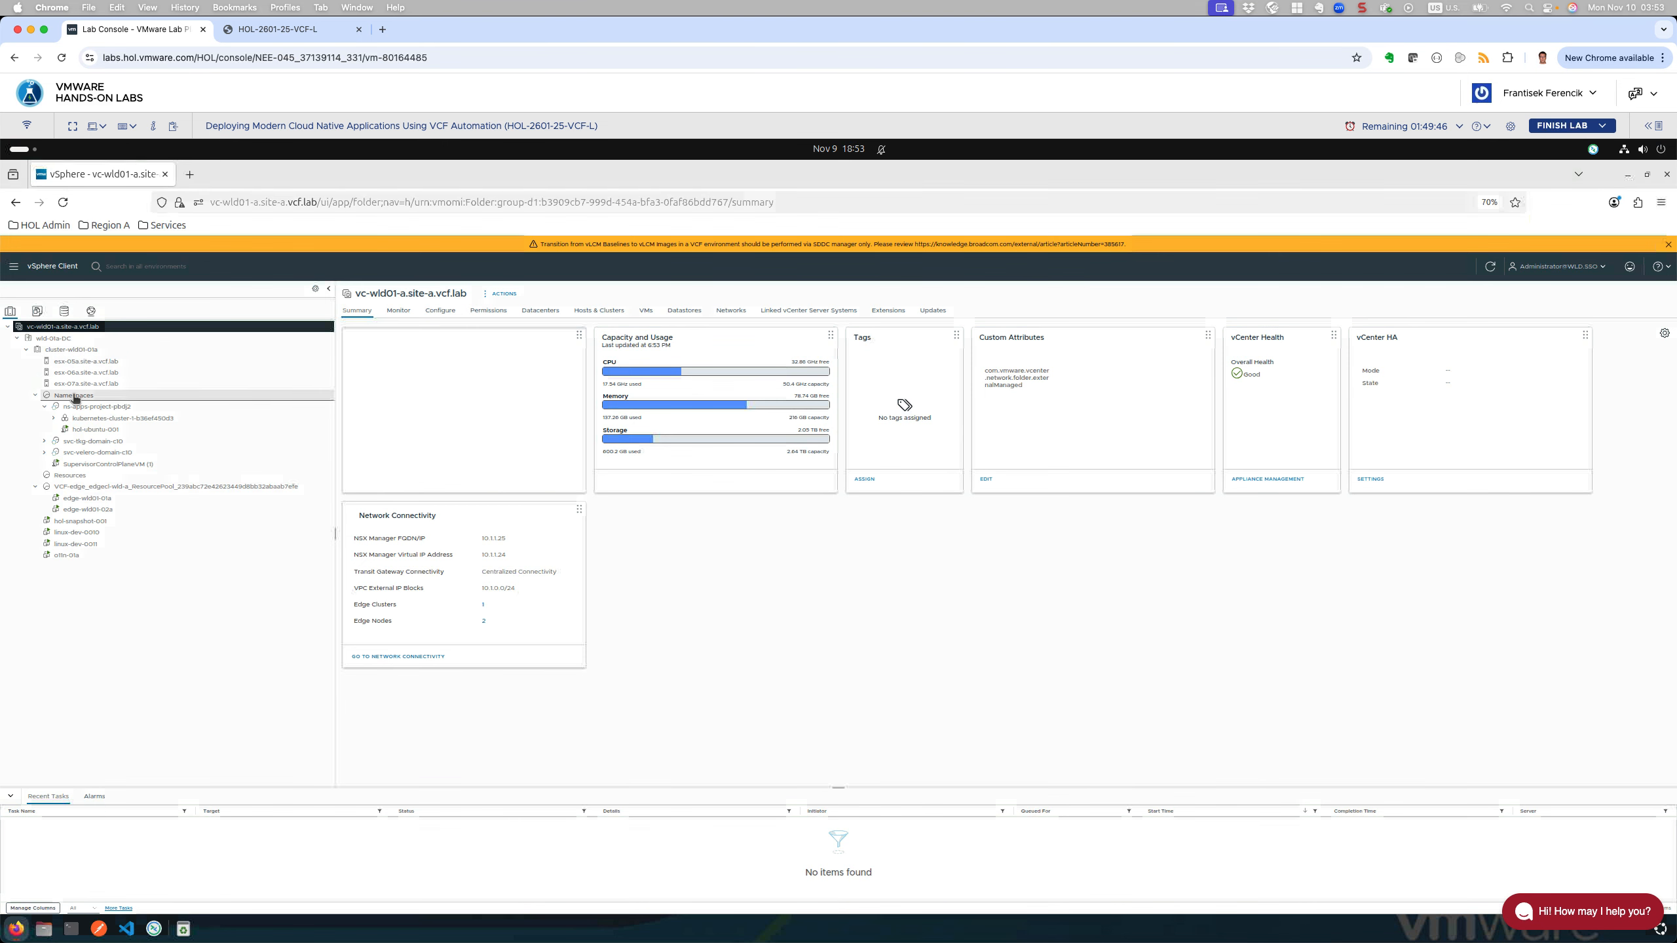
pyautogui.doubleClick(237, 177)
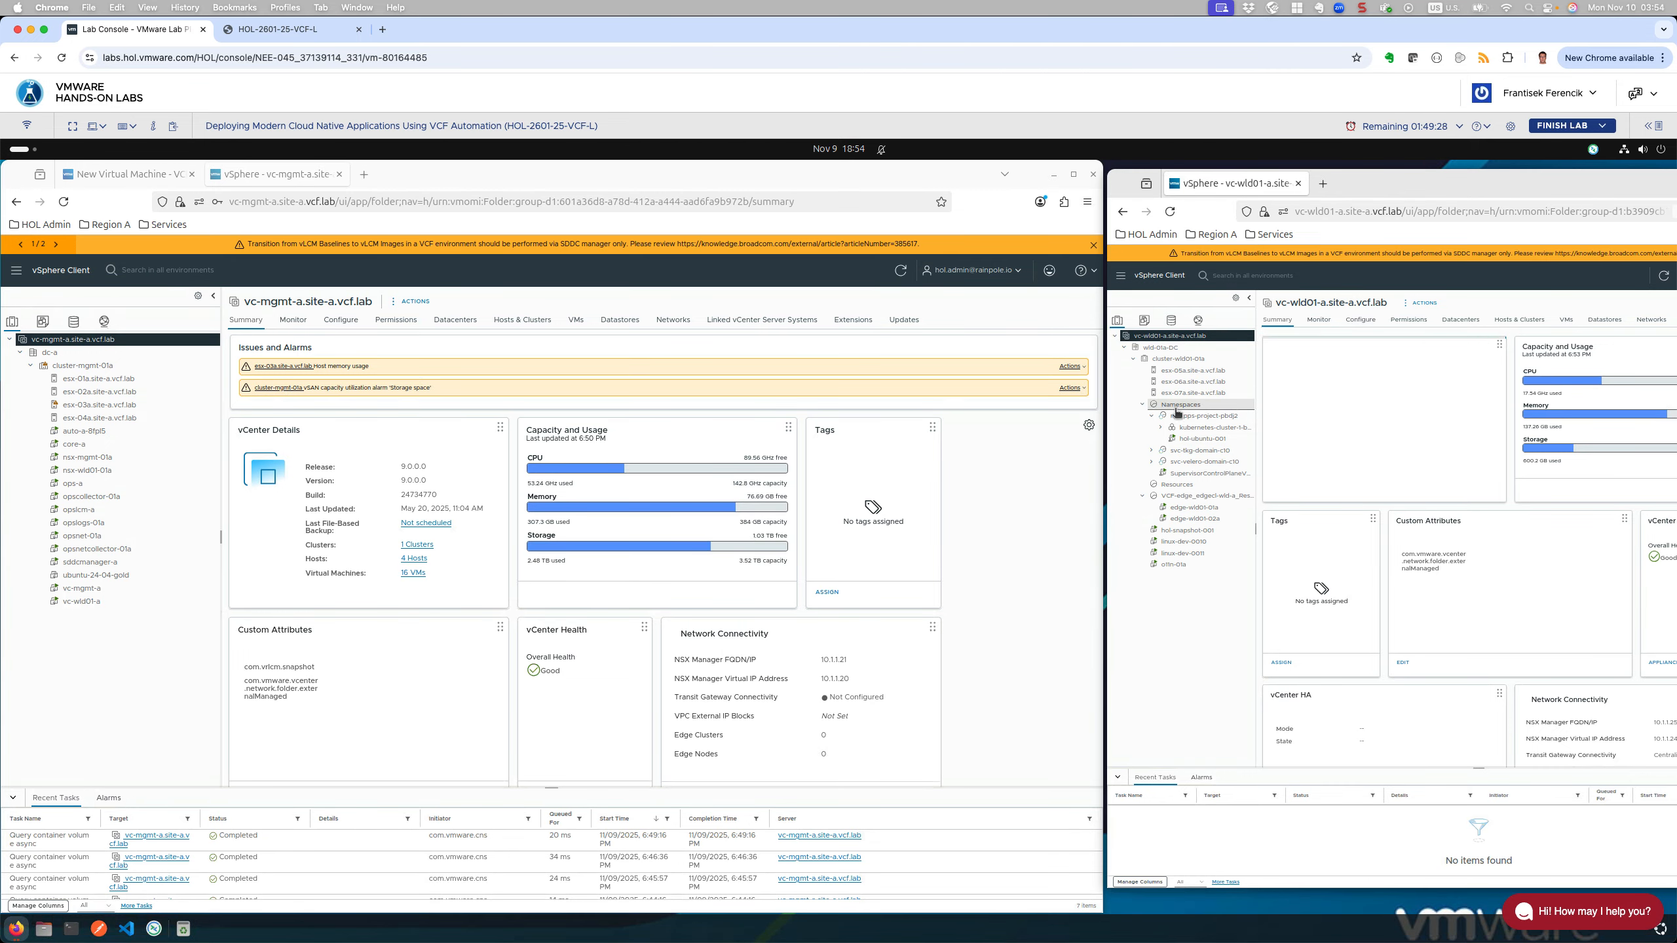
pyautogui.click(1154, 278)
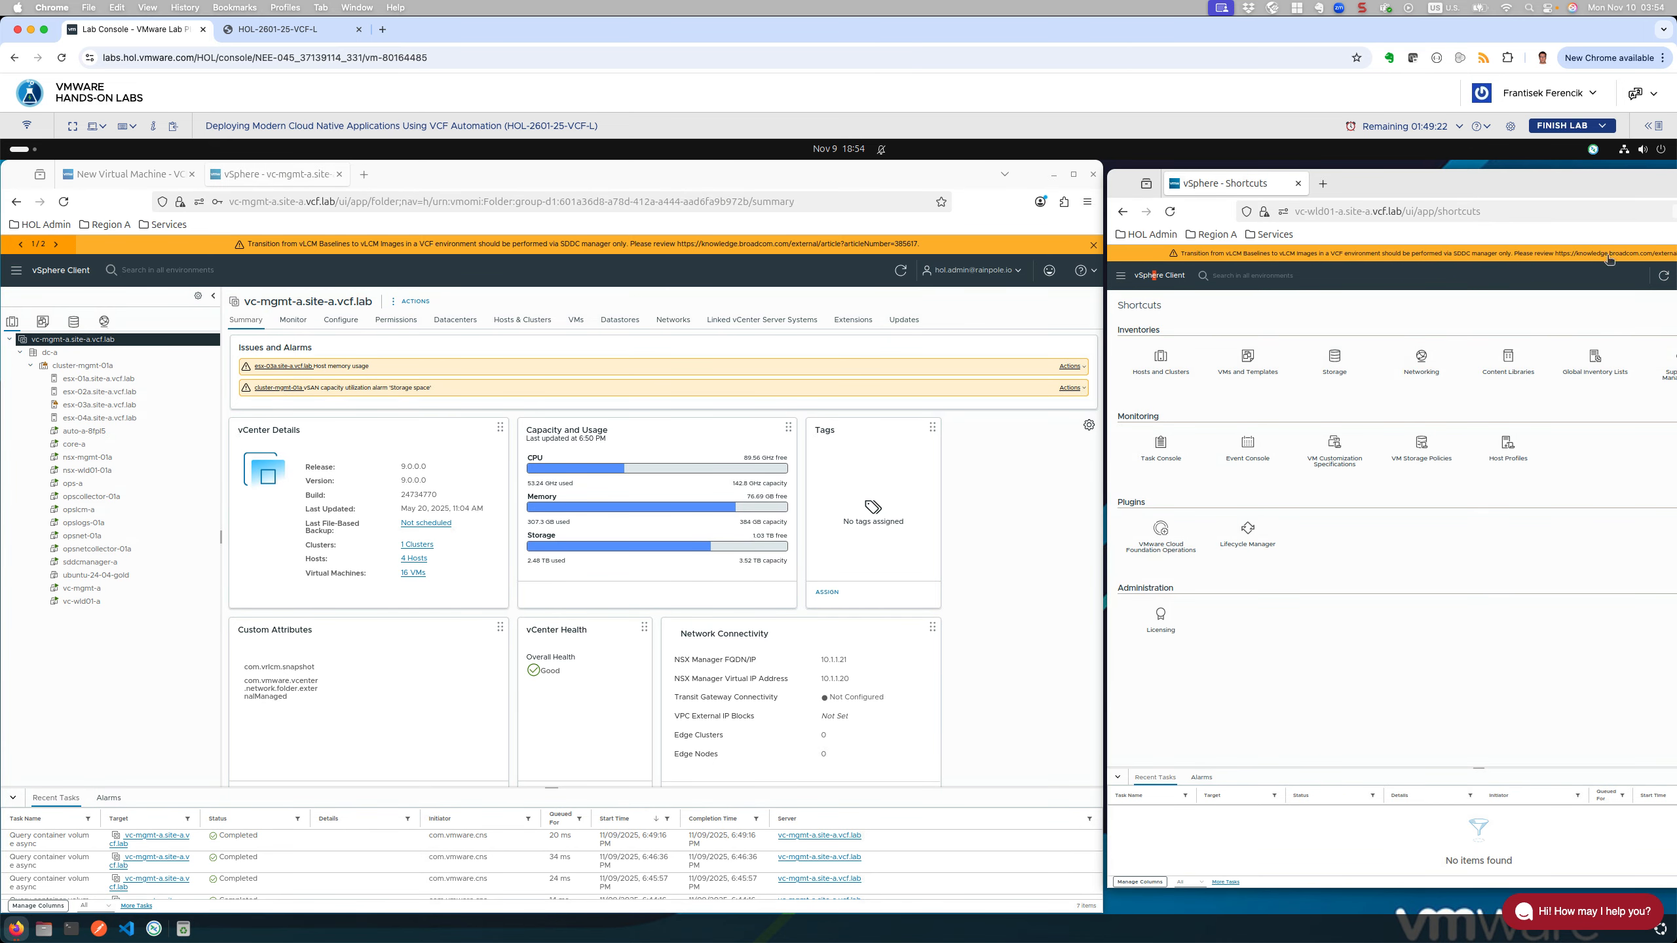
# Step: Maximize the window and open the supervisor's summary under Supervisor Management > Supervisors
pyautogui.doubleClick(1592, 188)
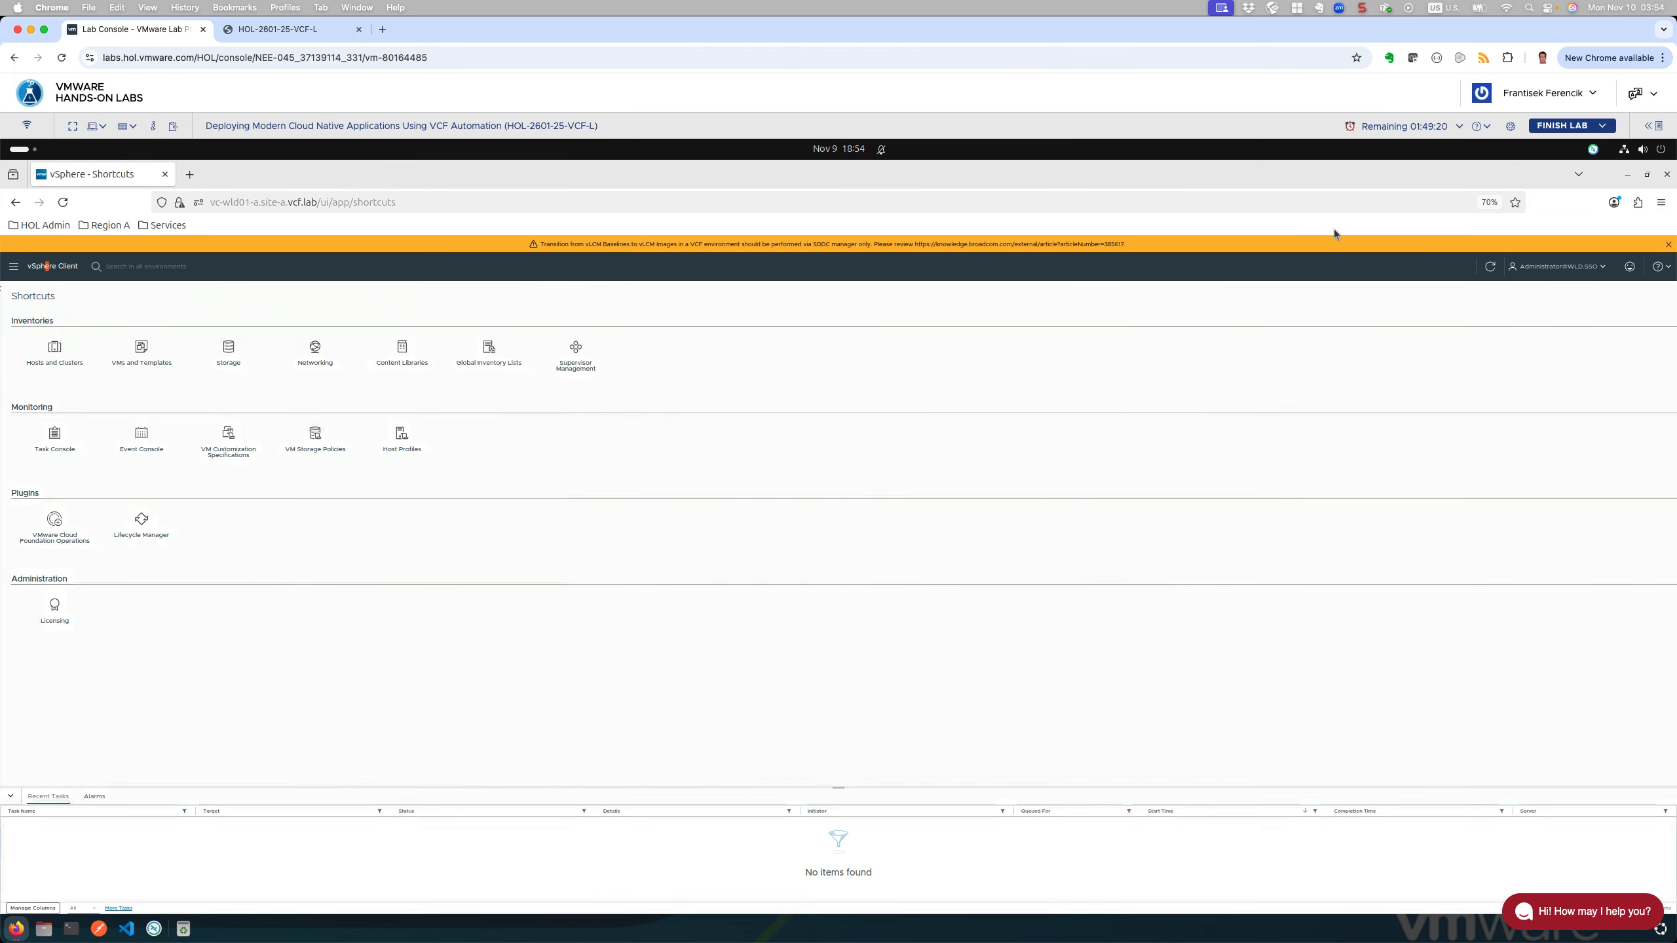
pyautogui.click(575, 351)
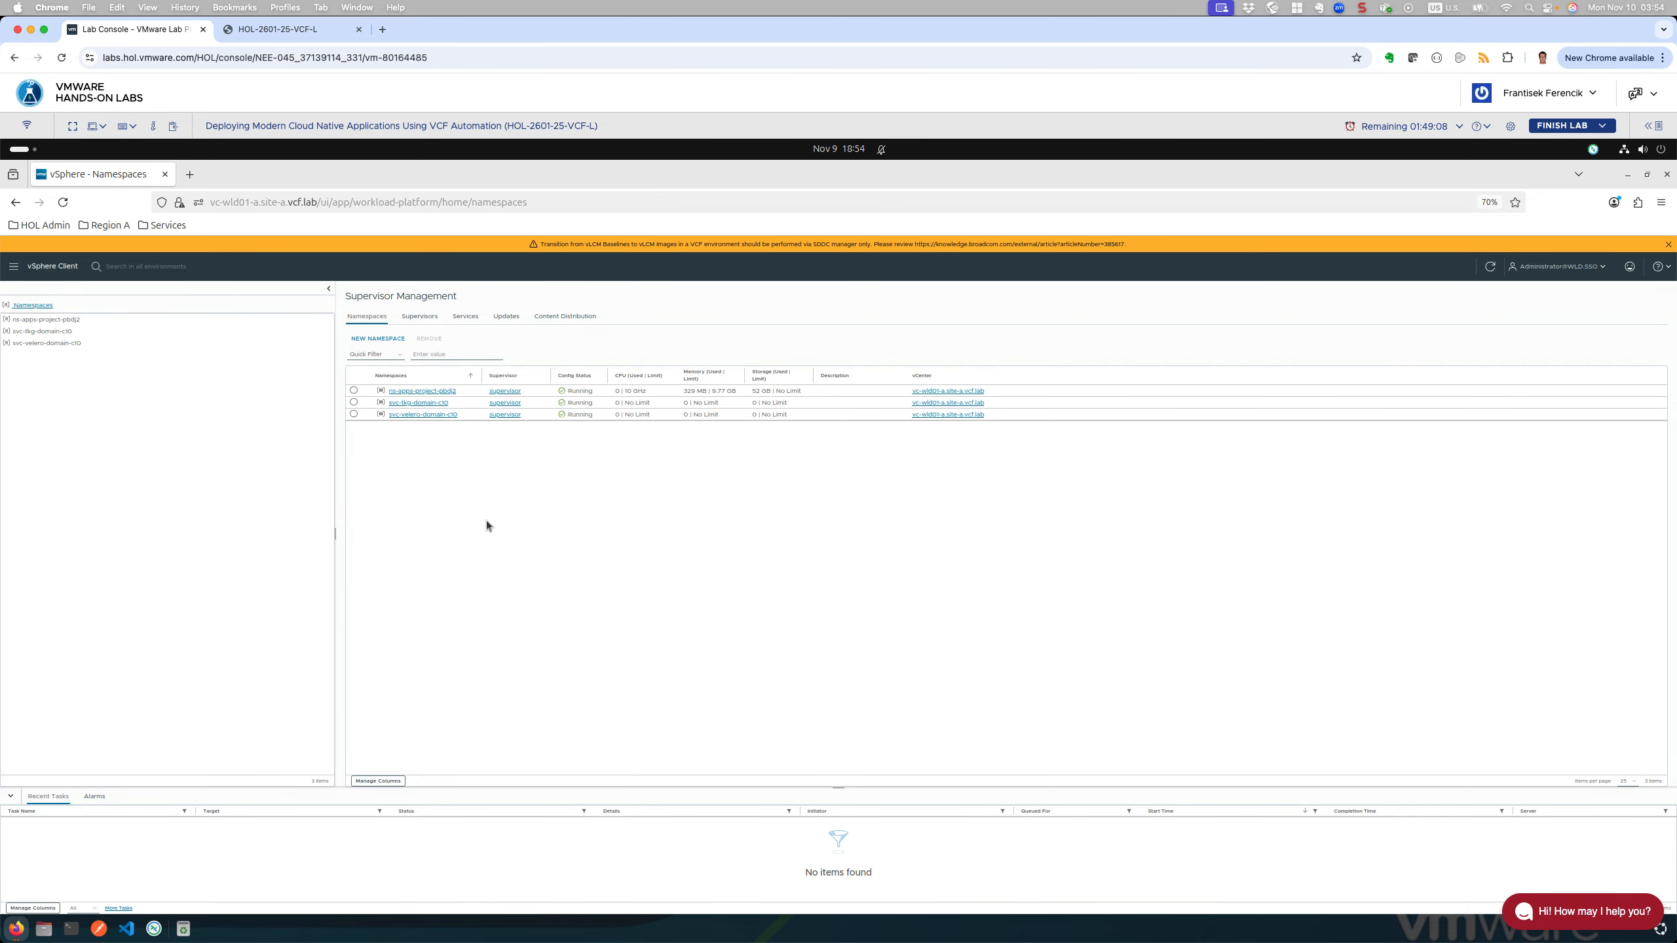
pyautogui.click(415, 315)
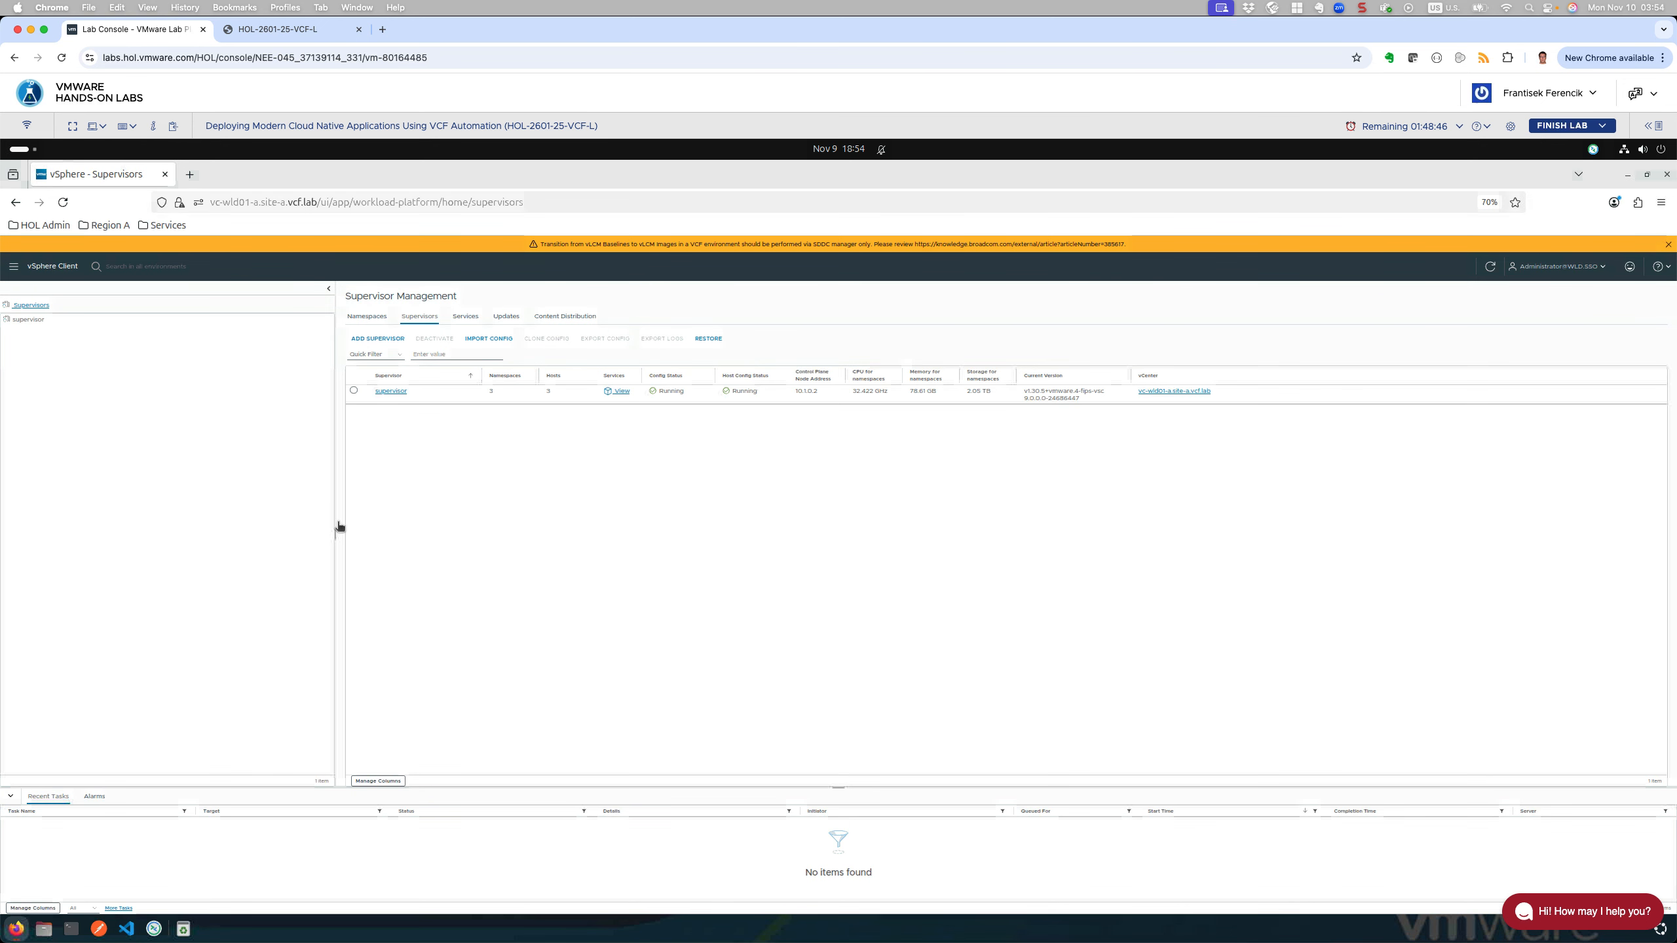
pyautogui.click(394, 393)
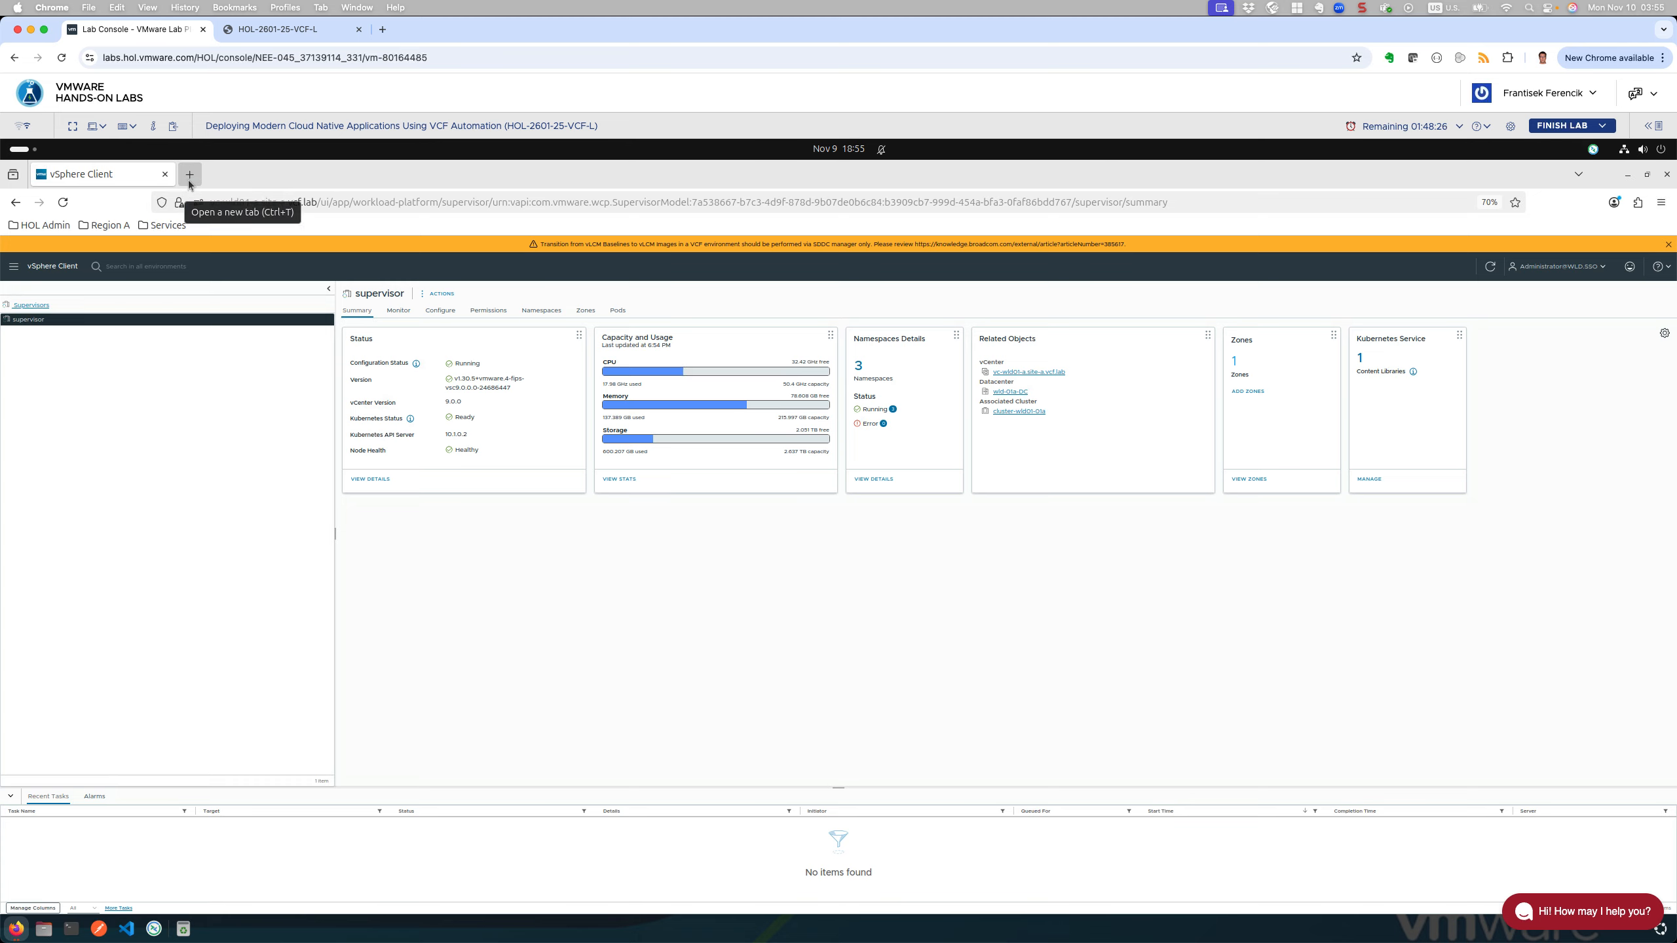
# Step: Open the Supervisors list in a new tab, then return to the supervisor summary
pyautogui.rightClick(31, 308)
pyautogui.click(86, 320)
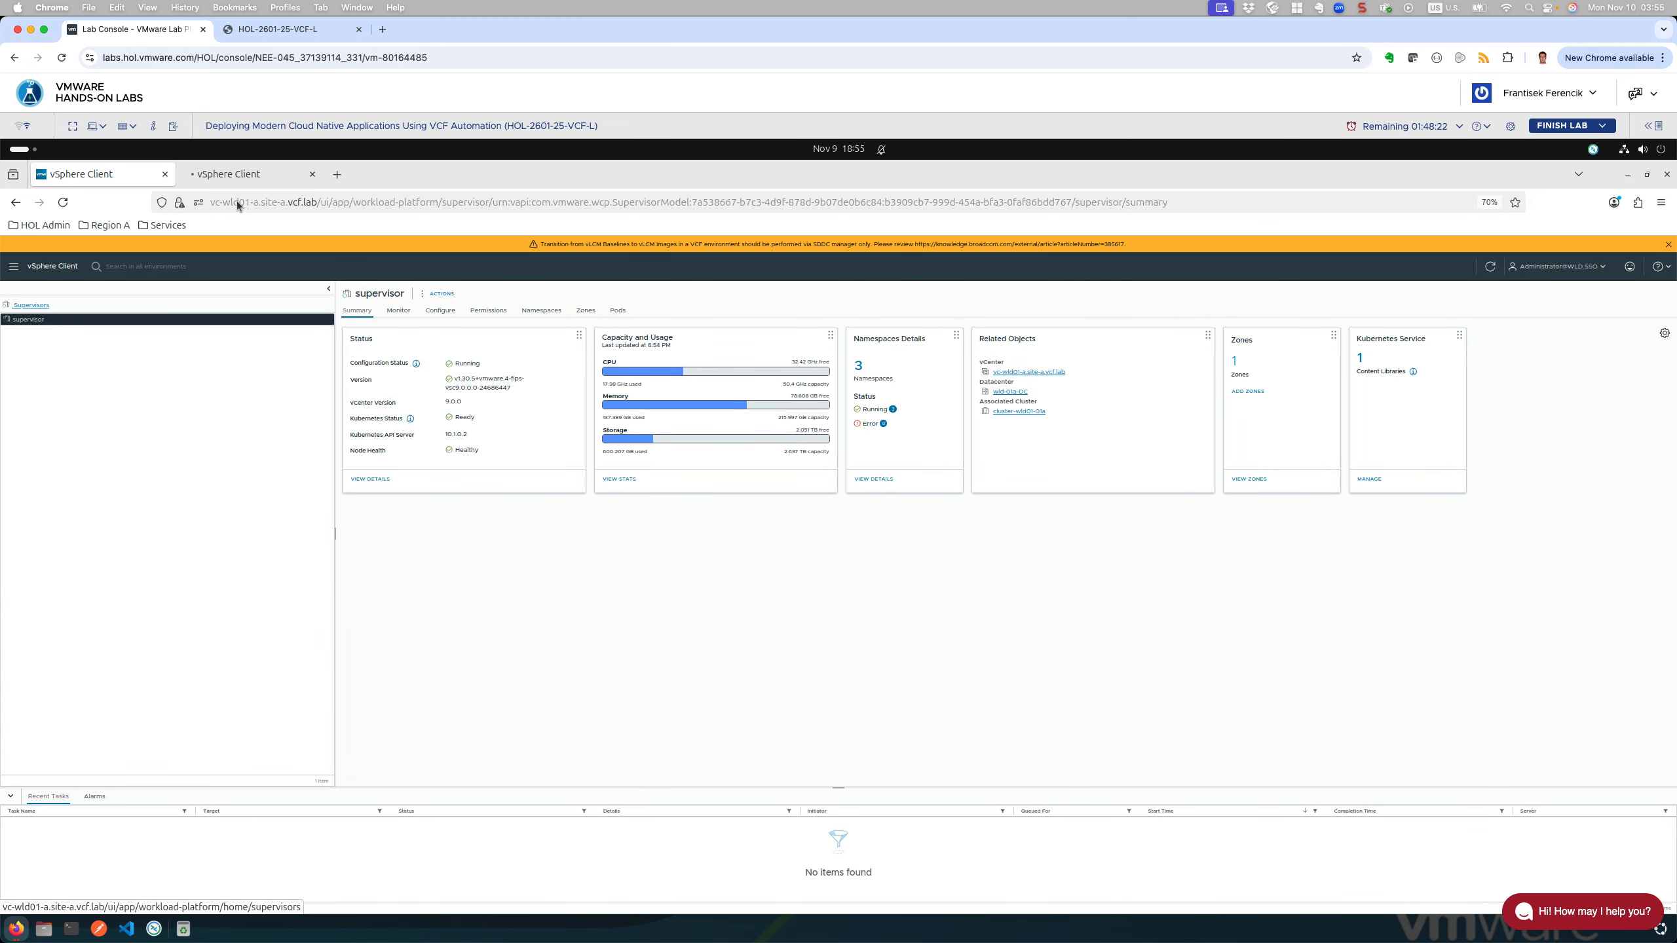
pyautogui.click(246, 175)
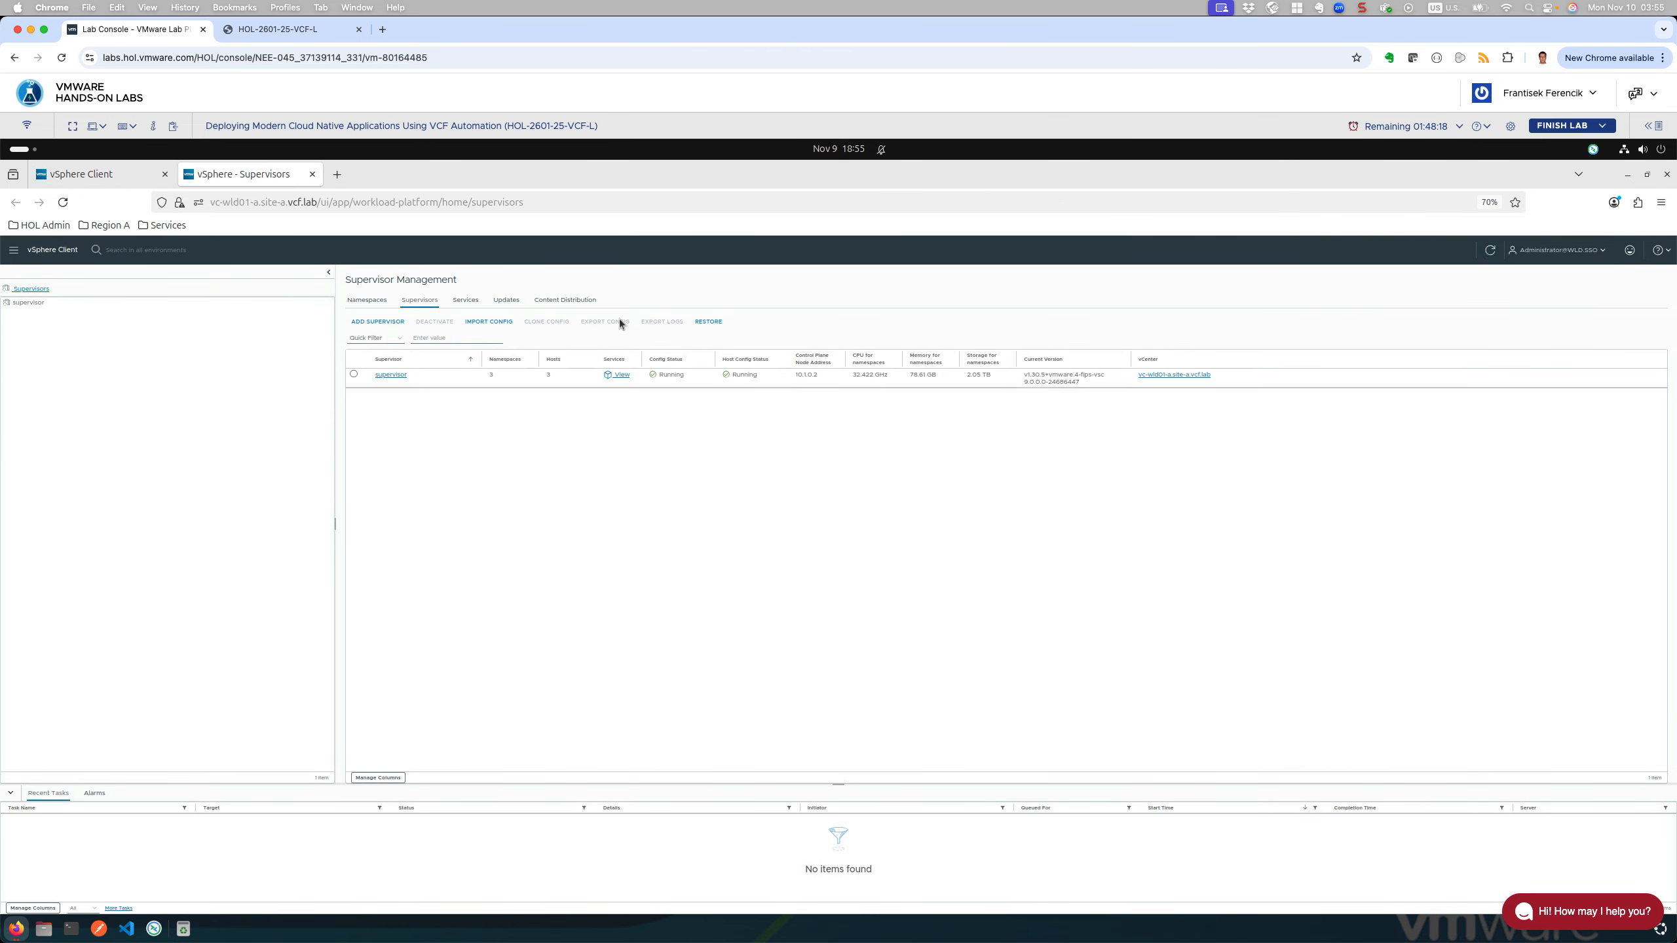
pyautogui.click(91, 176)
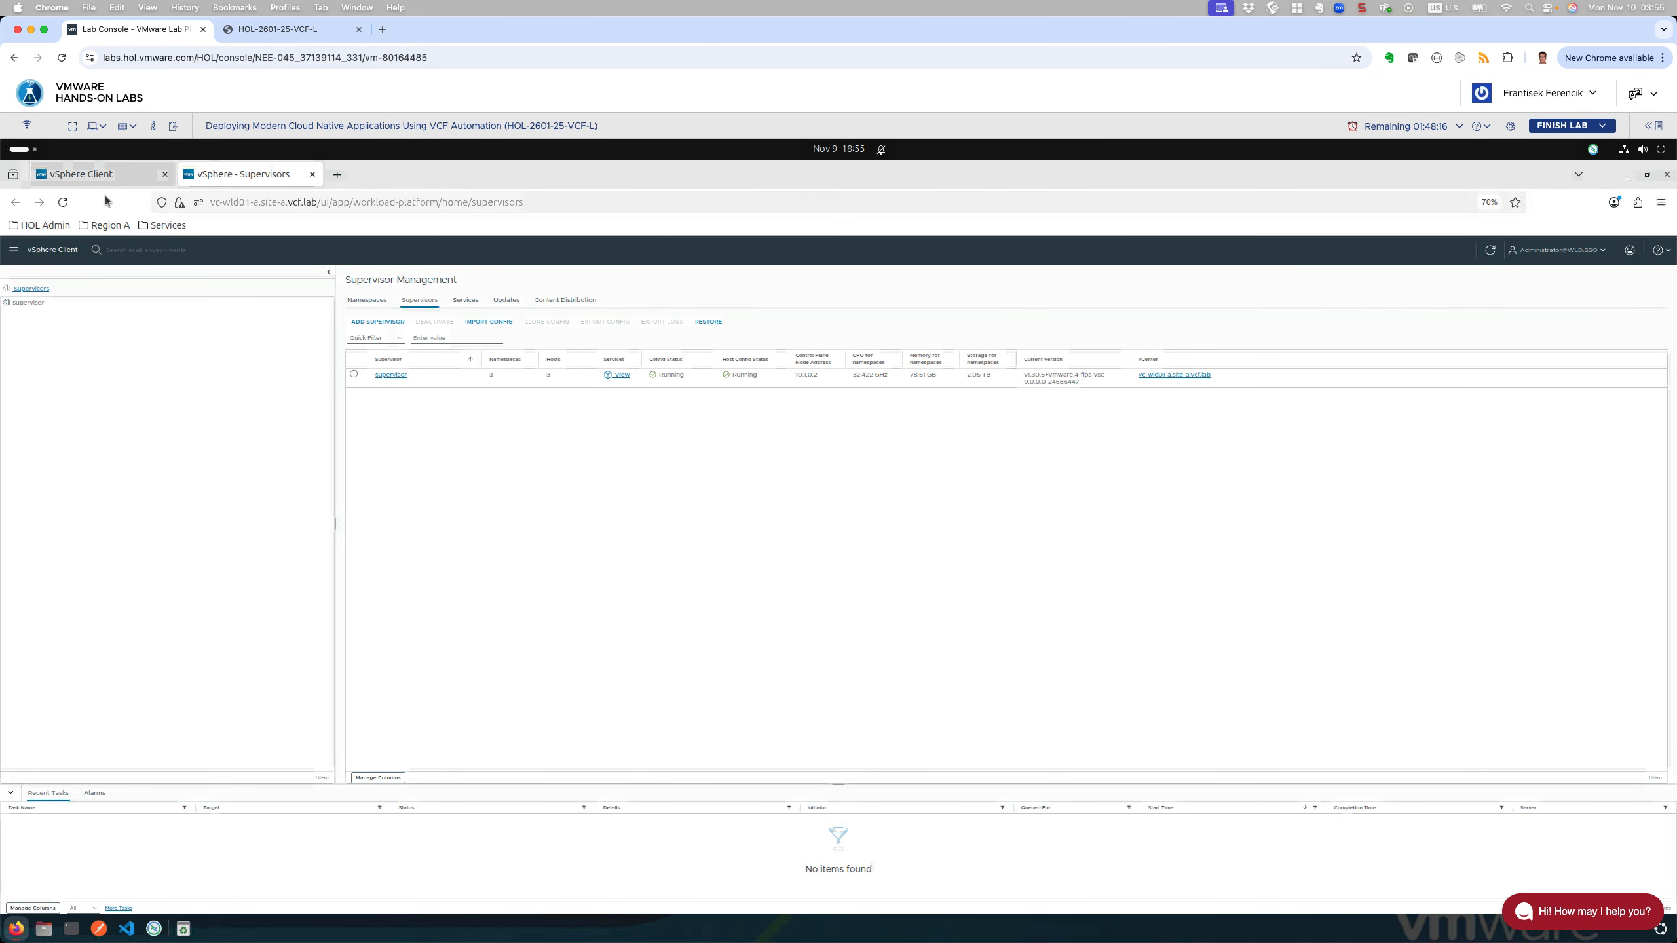
# Step: Open the SupervisorControlPlaneVM summary in Hosts and Clusters, then un-maximize its window
pyautogui.click(13, 266)
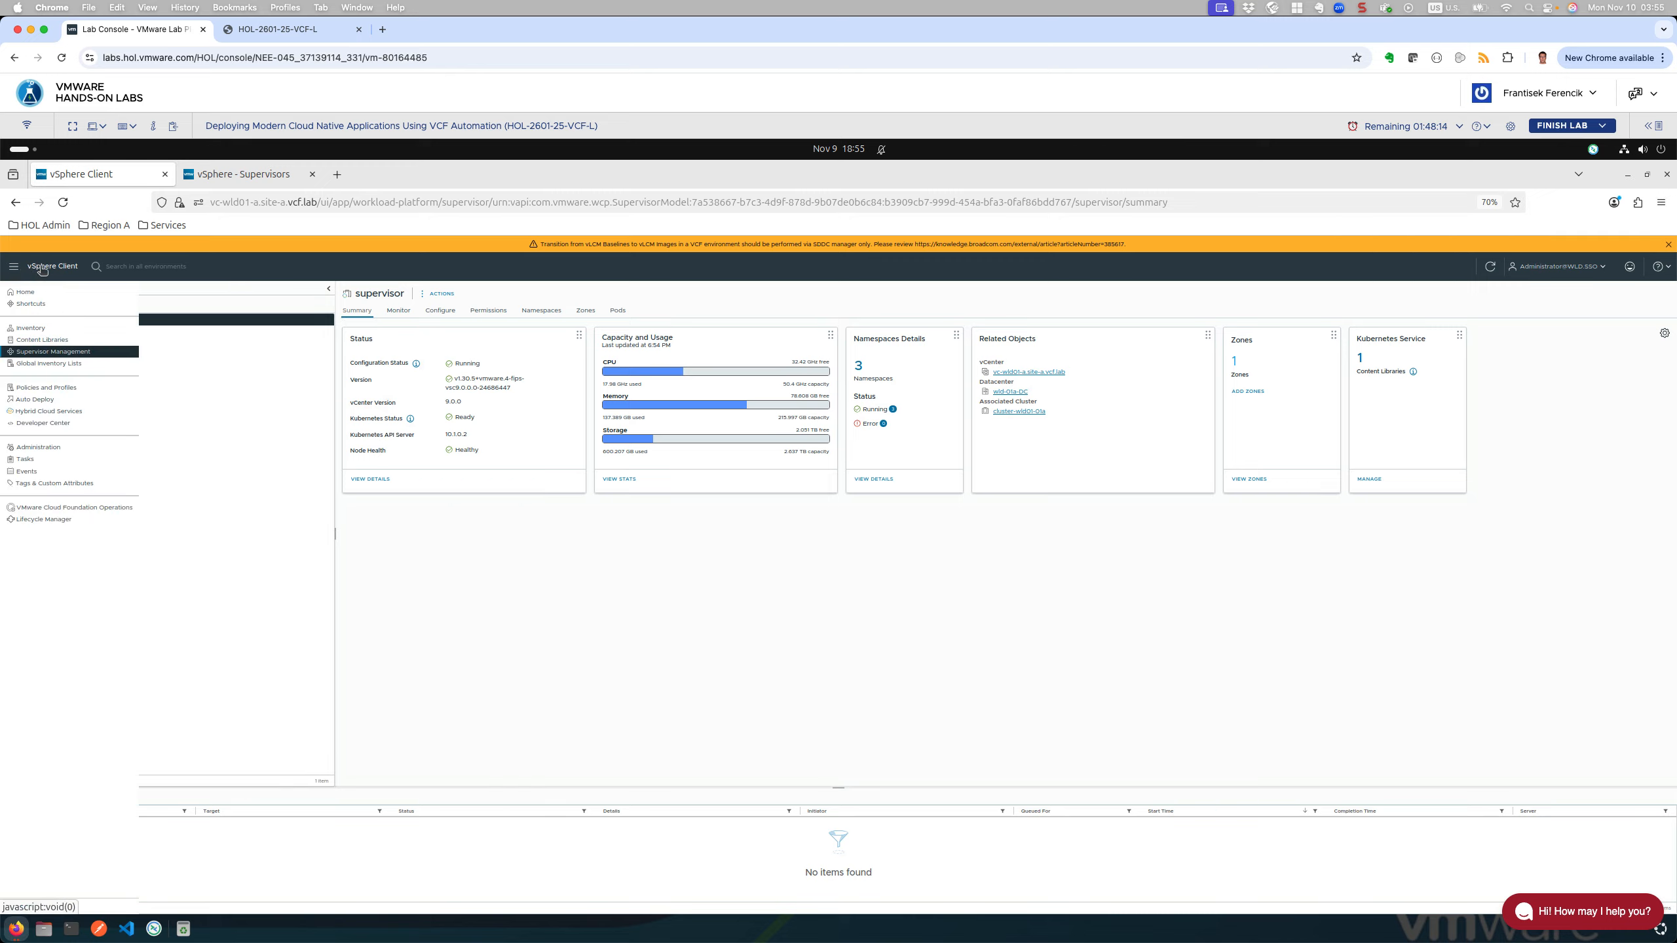
pyautogui.click(27, 328)
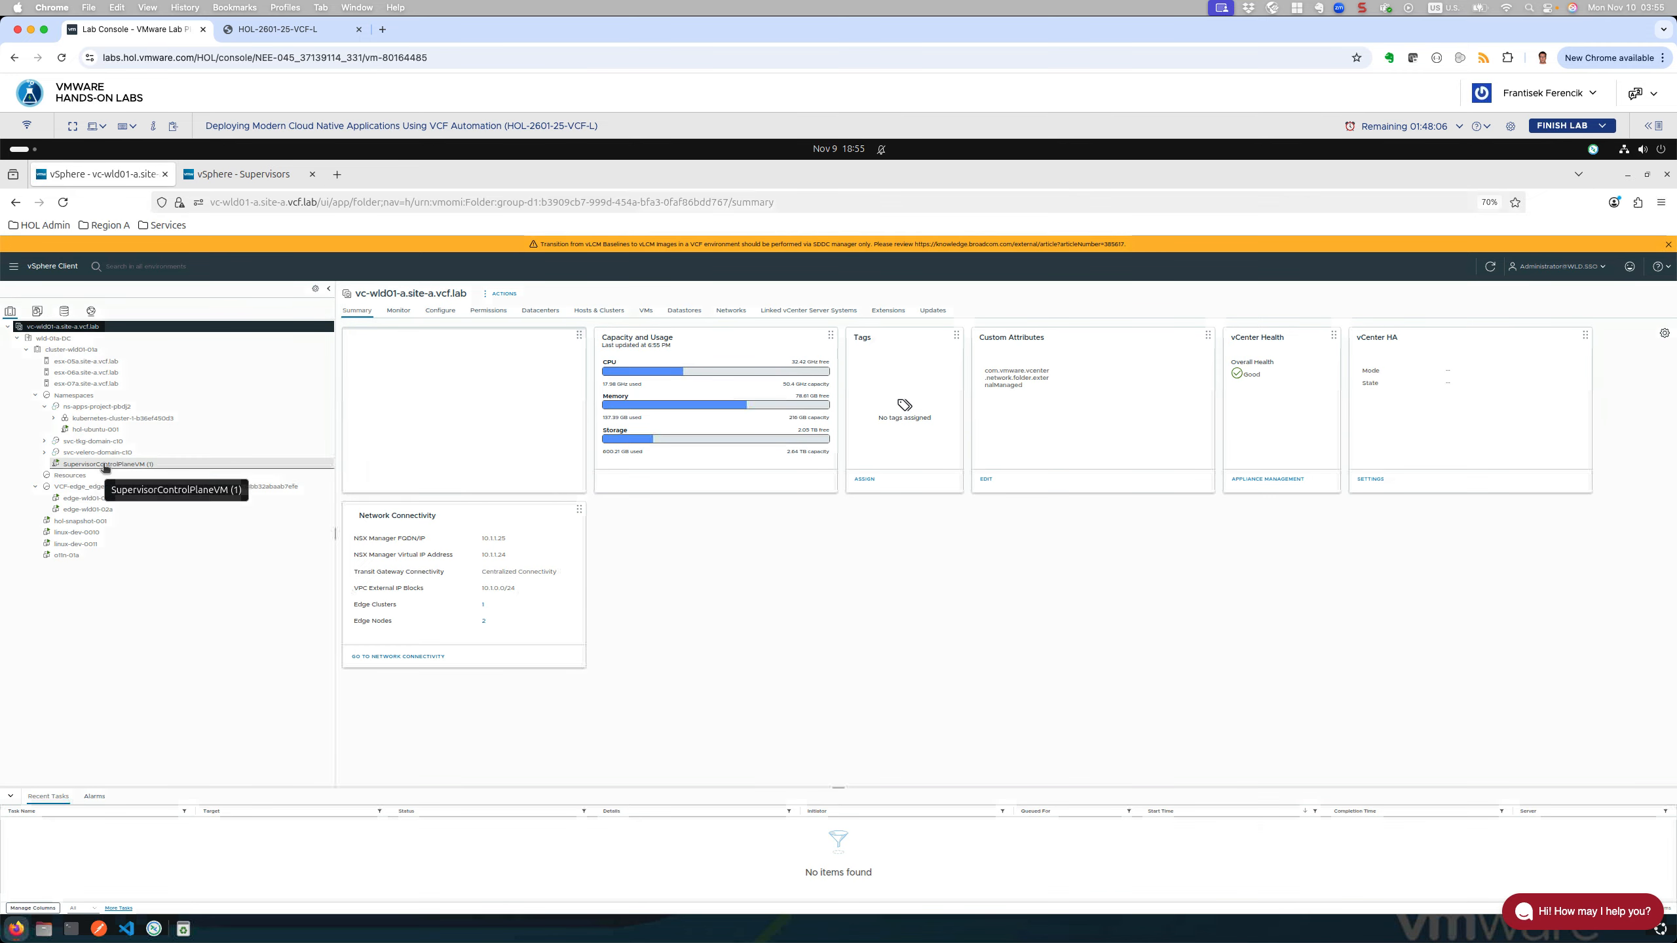
pyautogui.click(104, 465)
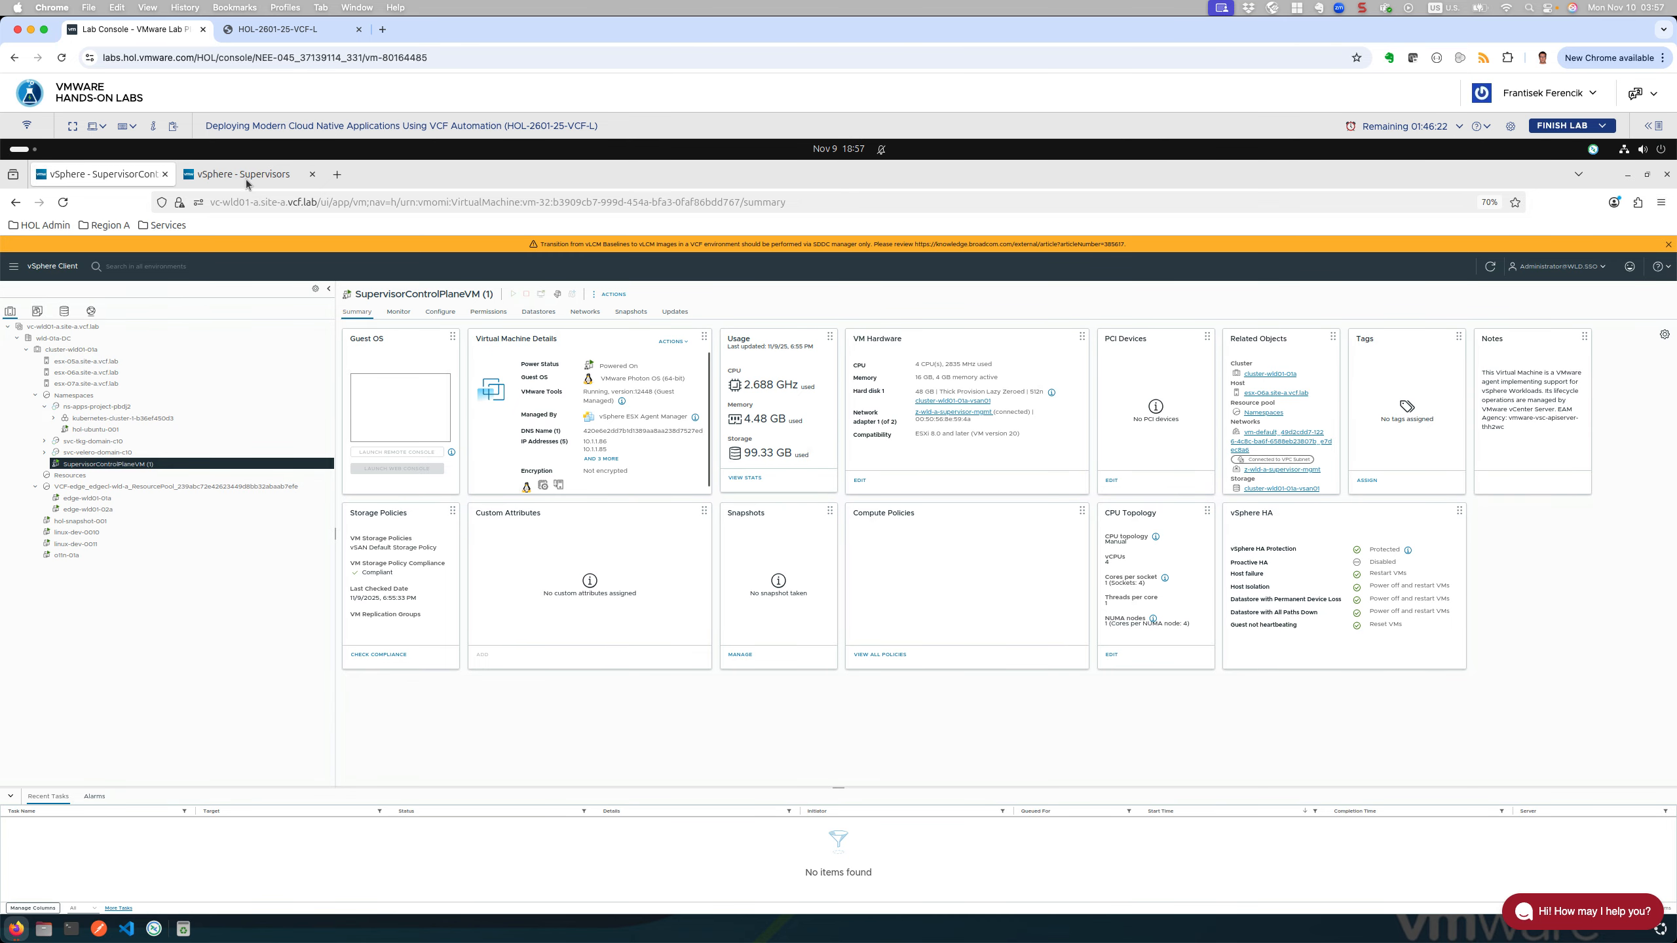
pyautogui.moveTo(244, 176)
pyautogui.click(1647, 175)
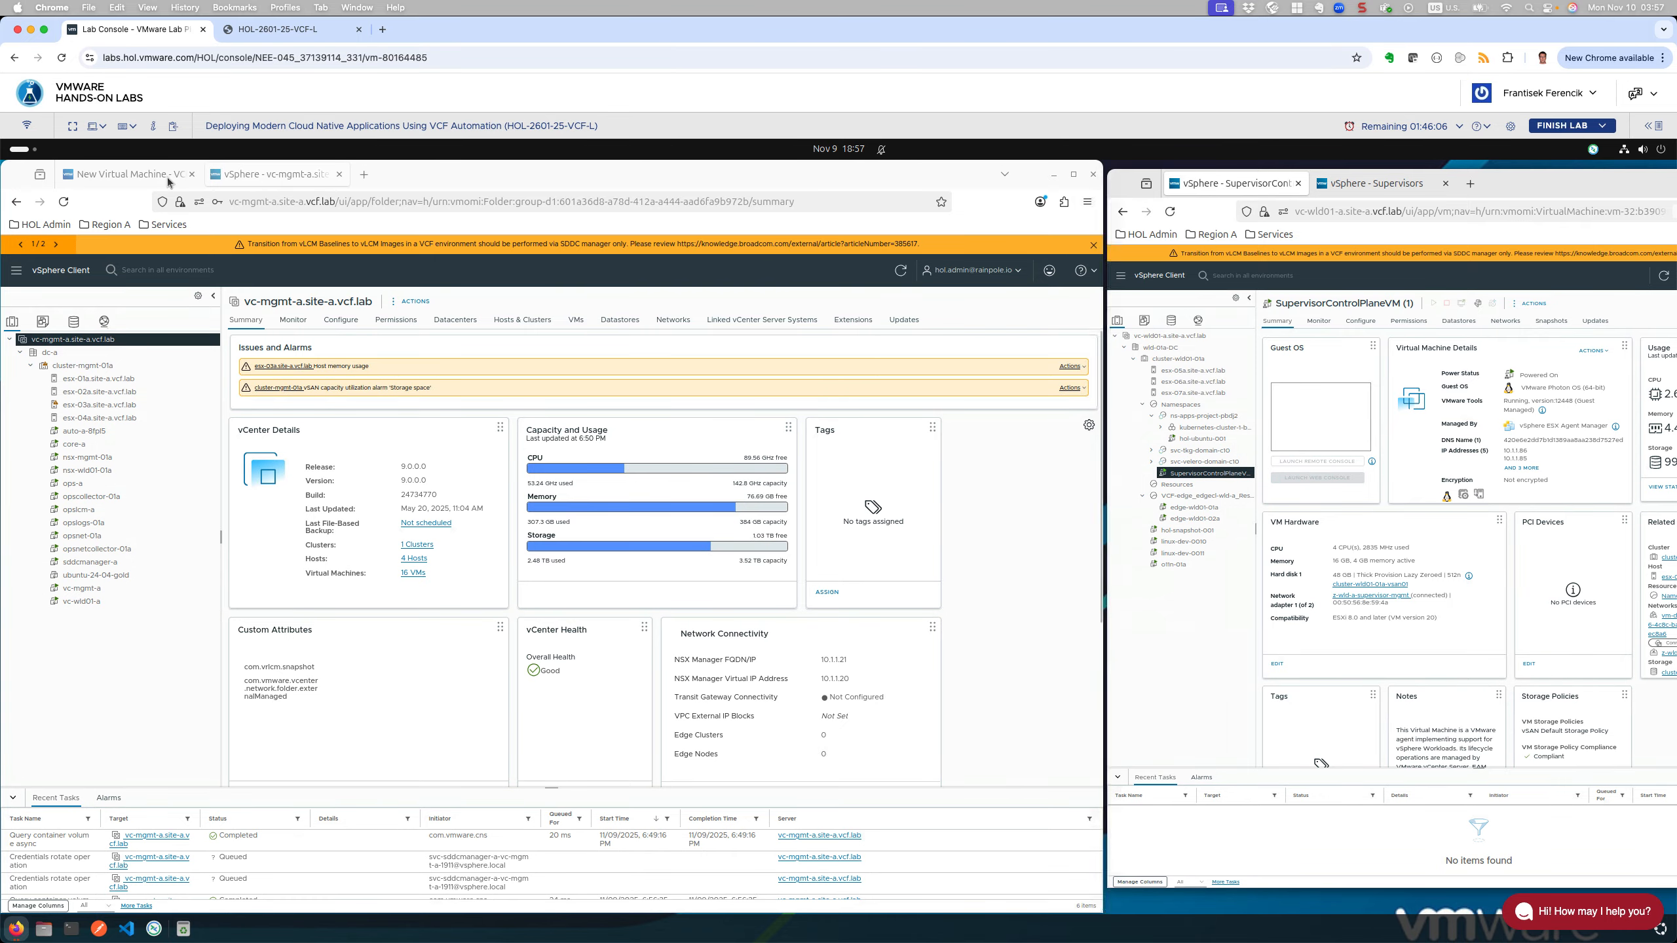
# Step: Show the vm-7lbc review page, and list namespace ns-apps-project-pbdj2's VMs in vSphere
pyautogui.click(145, 178)
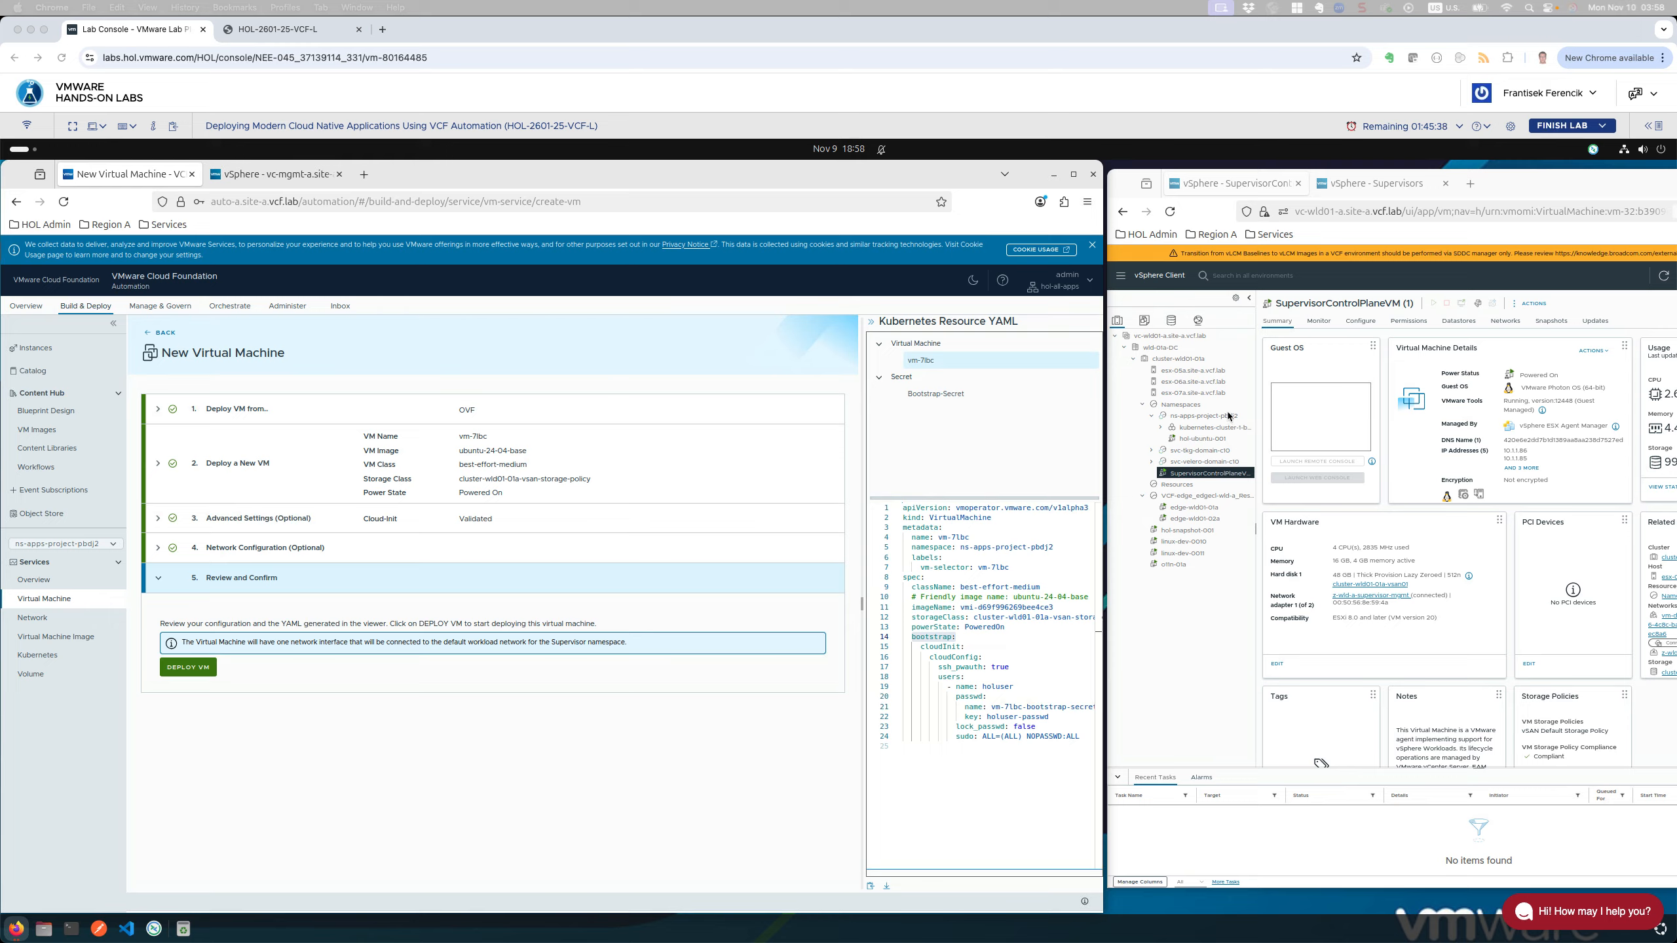
pyautogui.click(1209, 420)
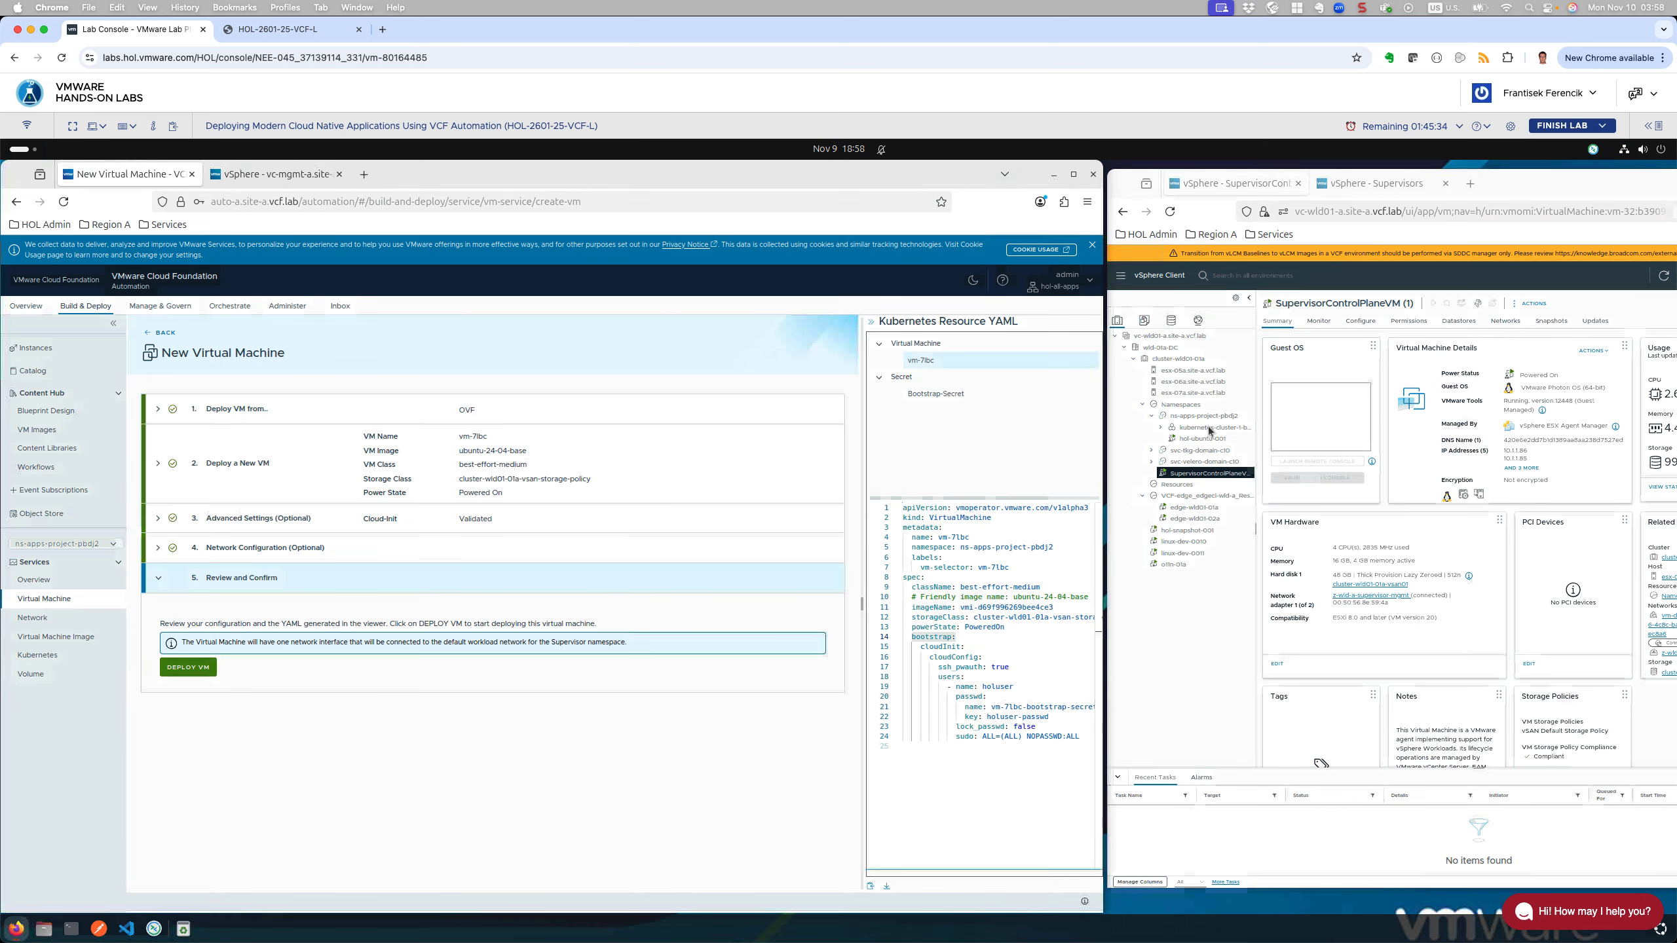
pyautogui.click(1221, 420)
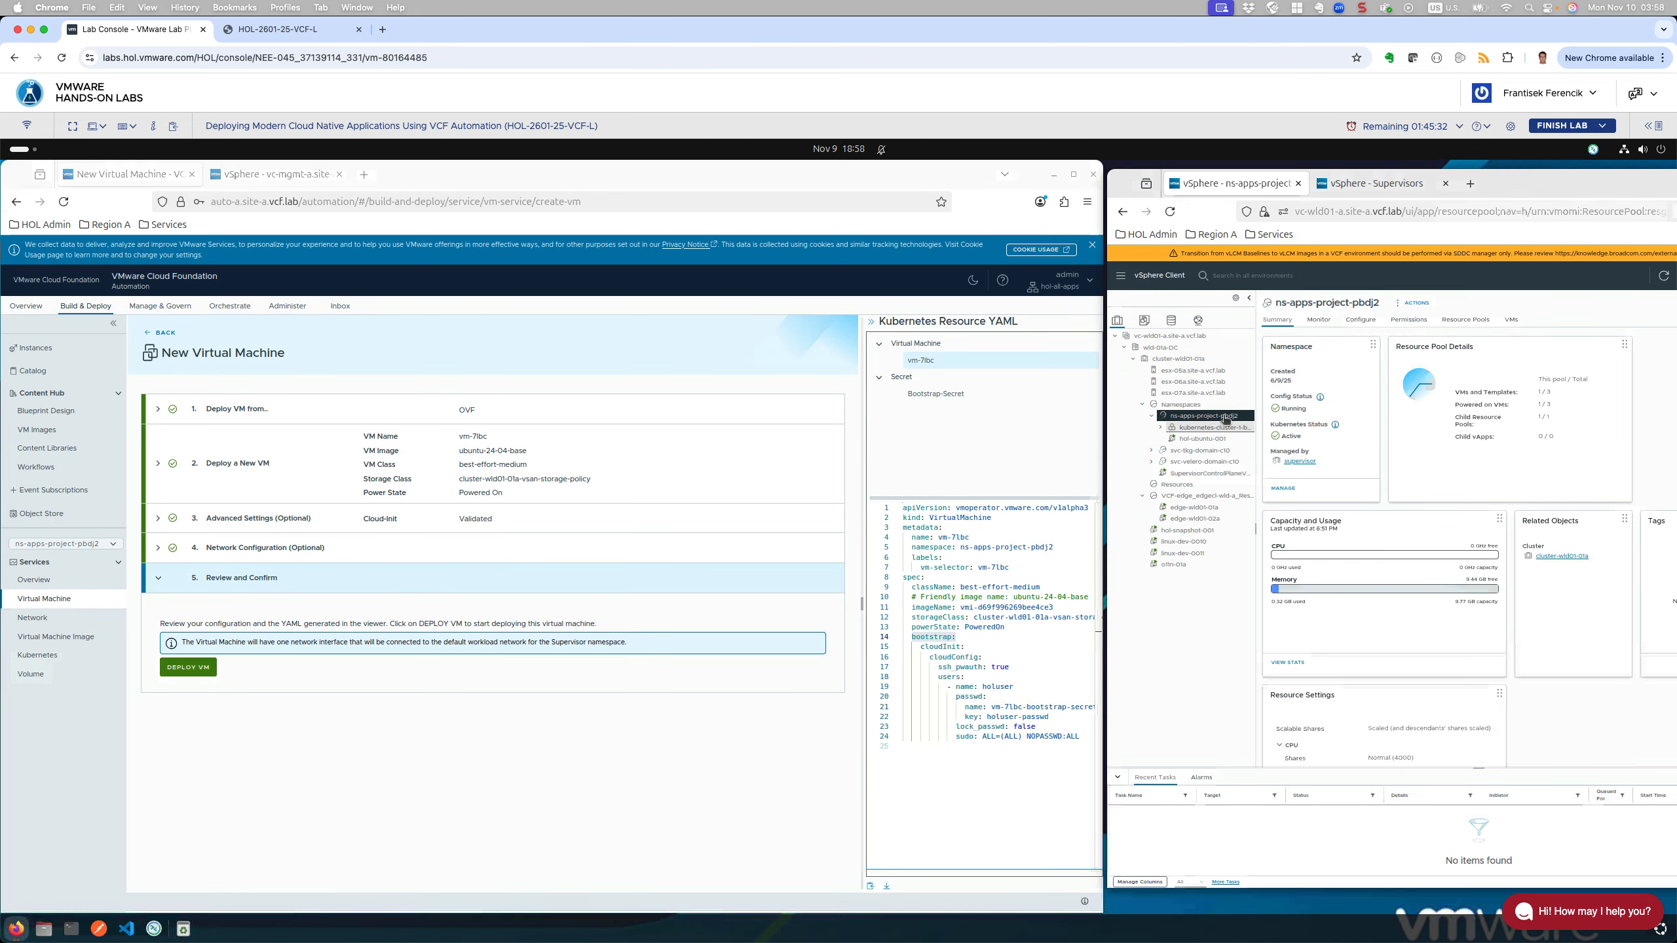
pyautogui.click(1512, 319)
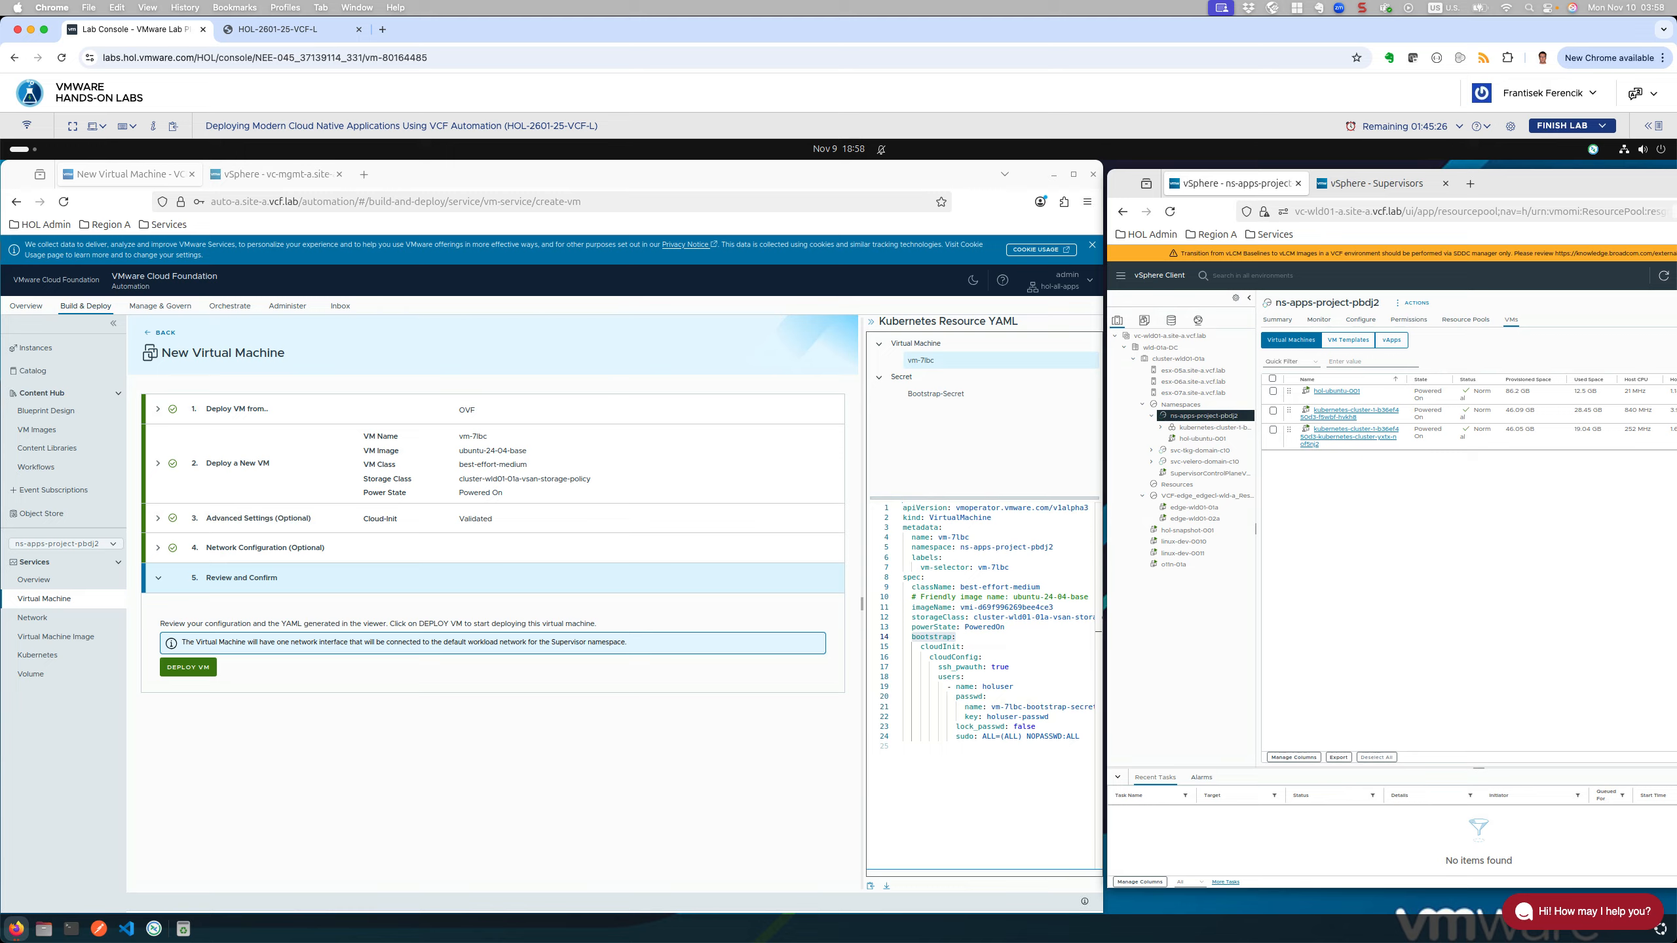
# Step: Deploy vm-7lbc, then open its Summary from the vSphere inventory tree
pyautogui.click(202, 669)
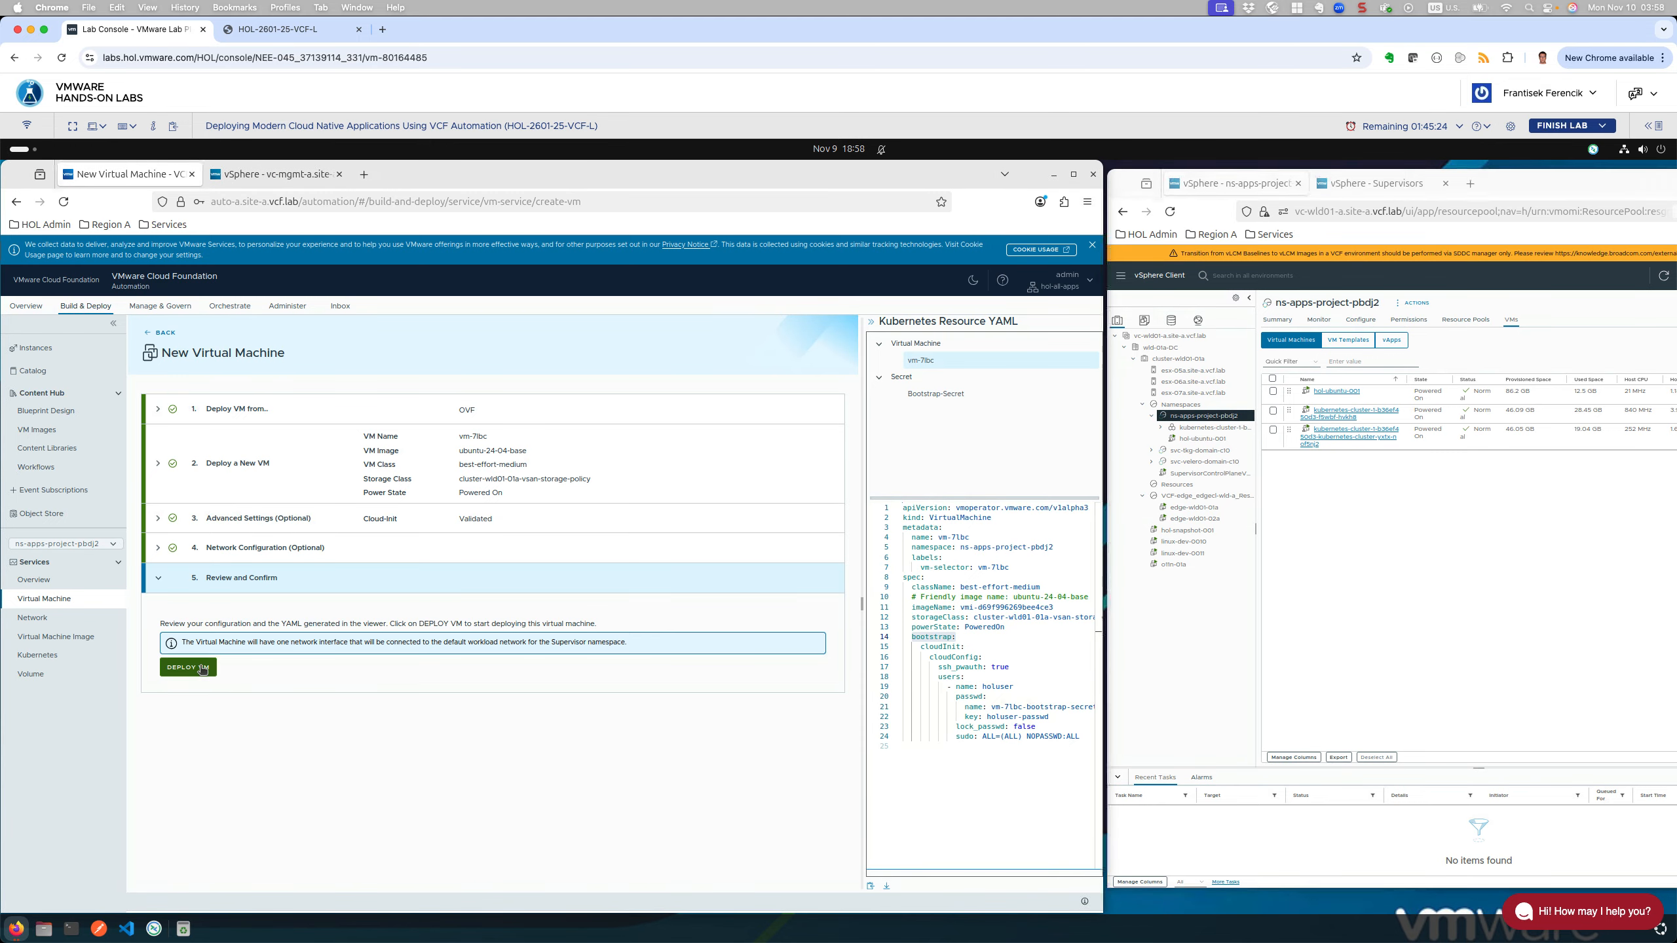
pyautogui.click(203, 669)
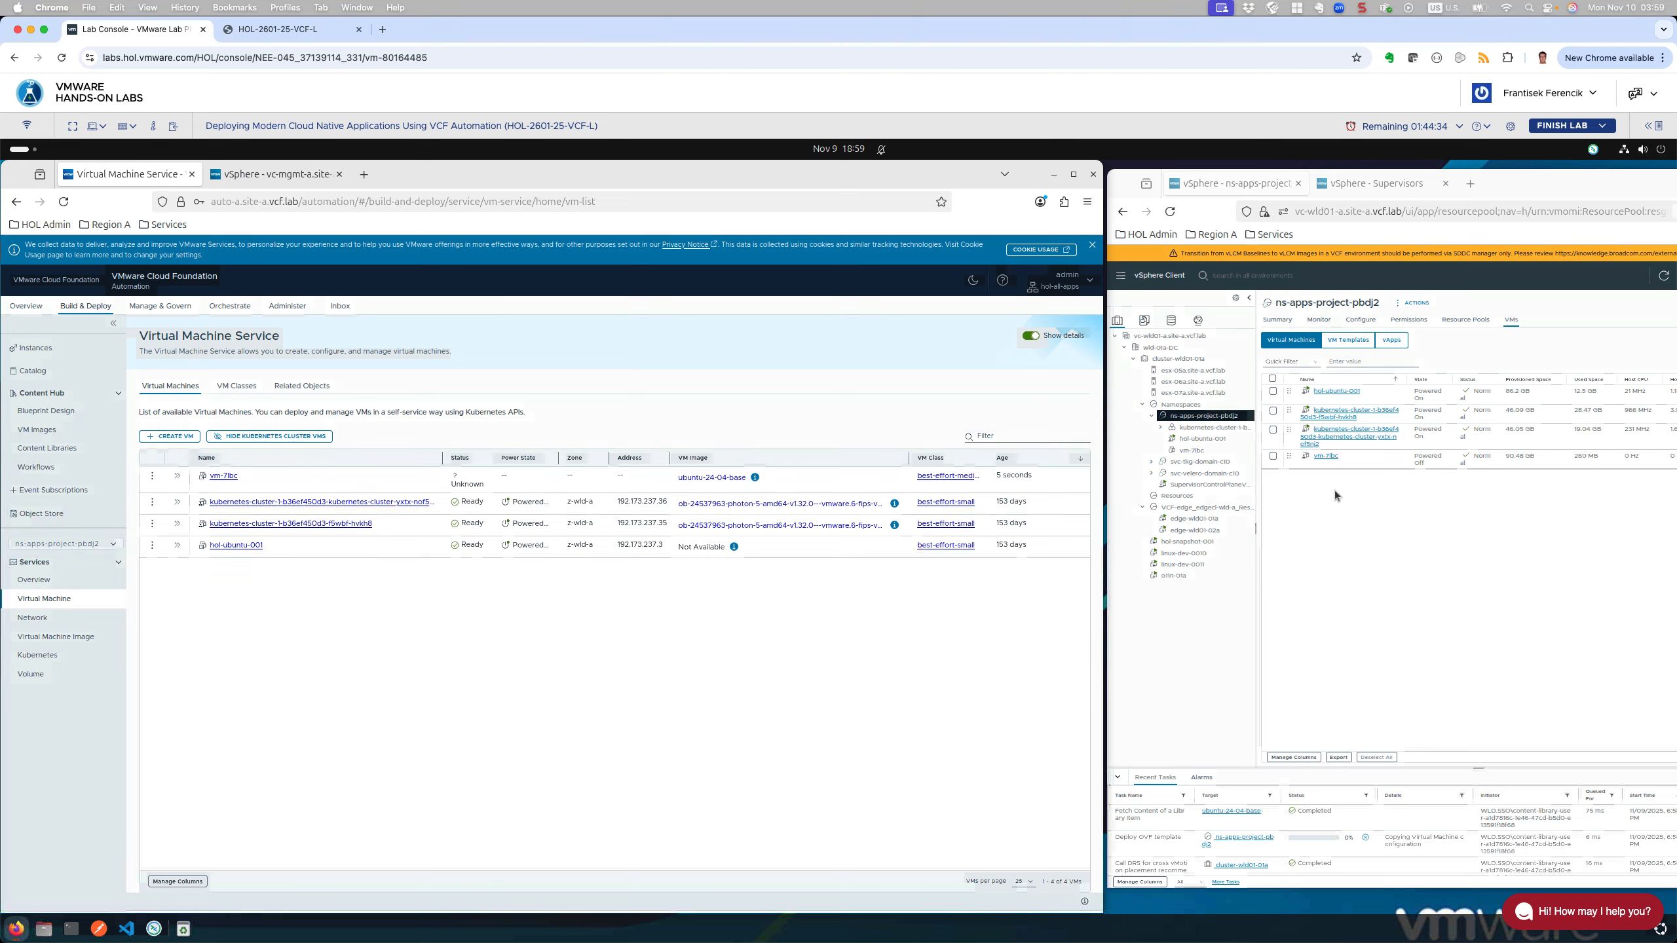
pyautogui.click(1191, 451)
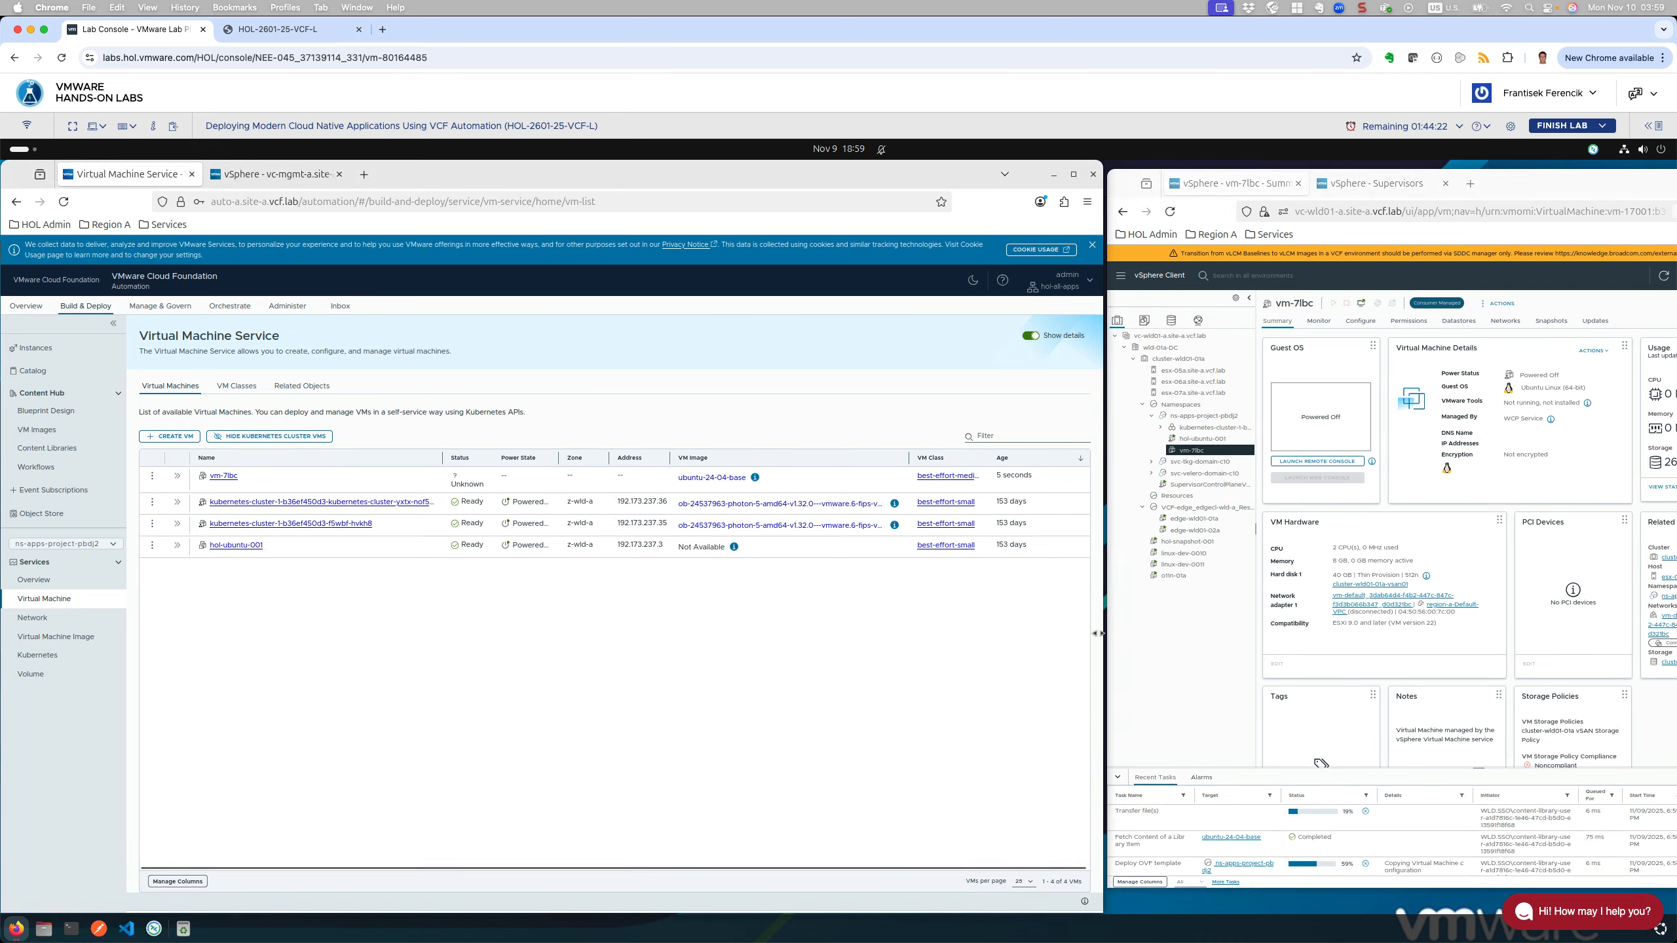
# Step: Narrow the VCF Automation window beside vSphere and watch vm-7lbc become Ready
pyautogui.moveTo(1097, 633); pyautogui.dragTo(974, 598)
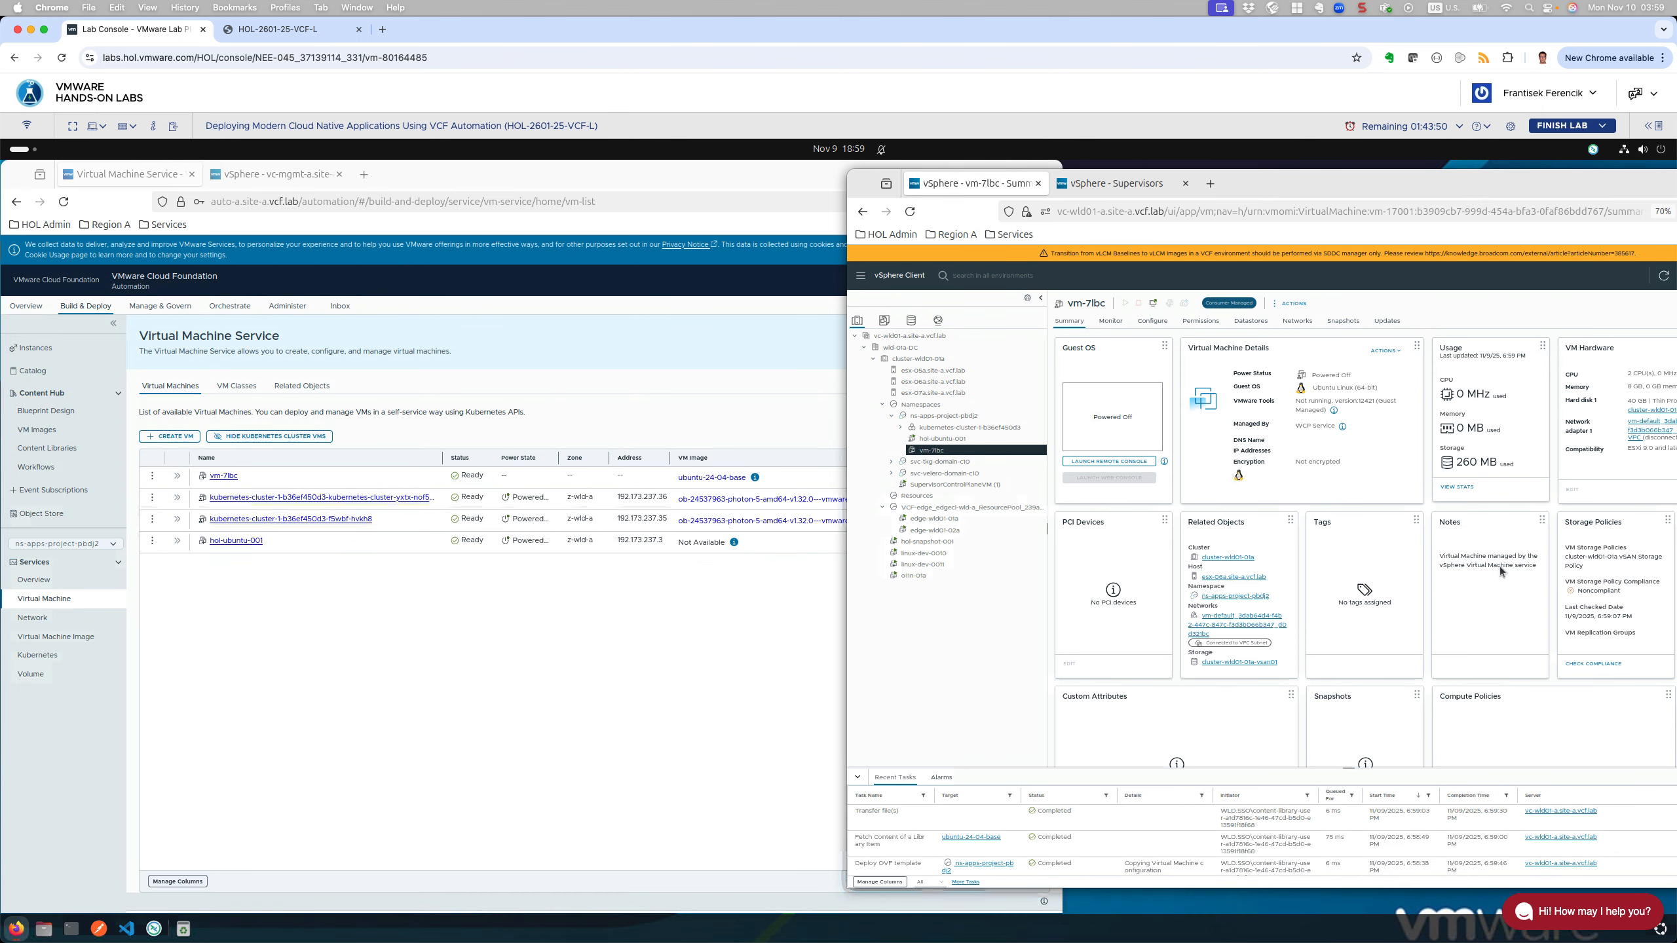
pyautogui.click(731, 677)
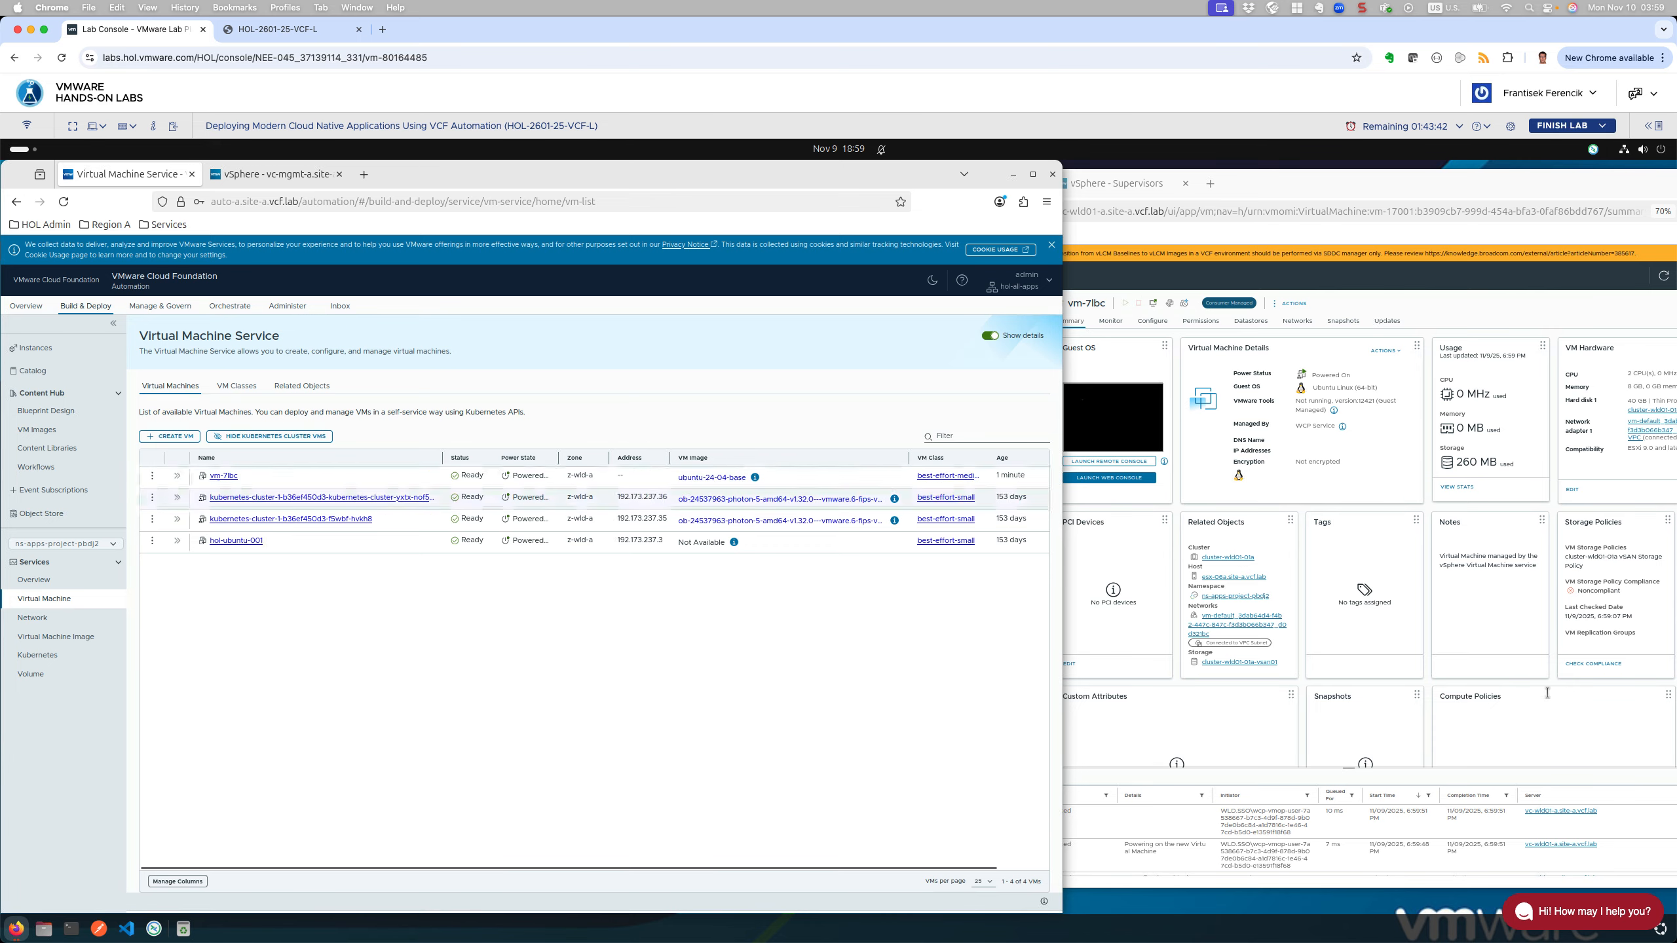
pyautogui.click(573, 457)
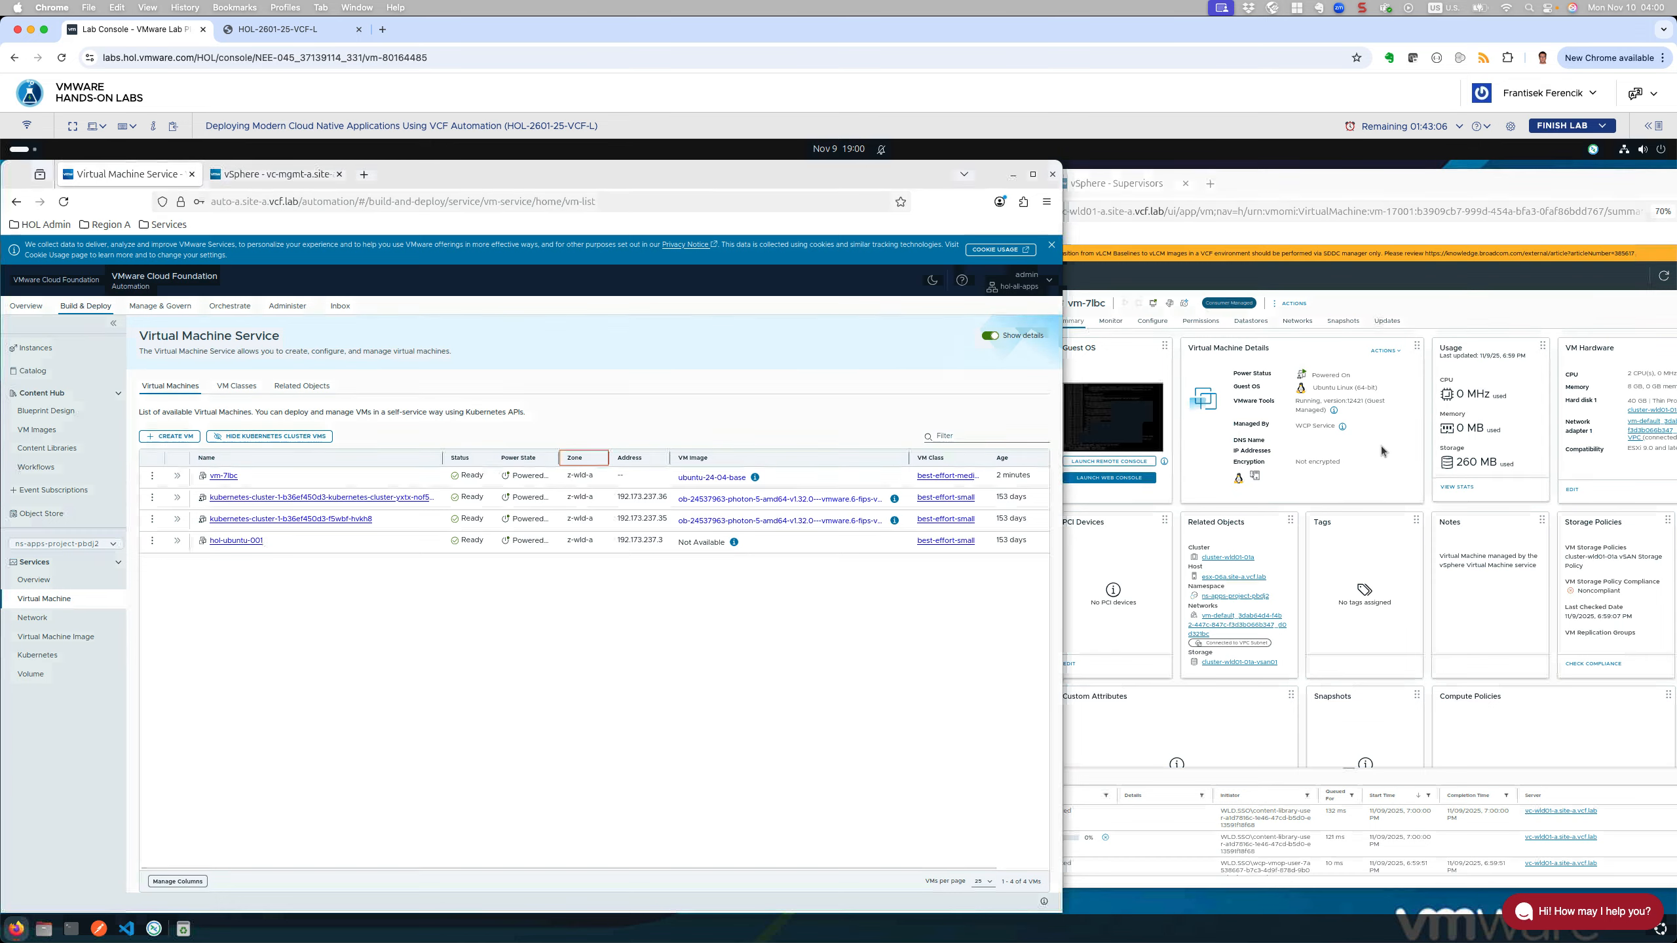
# Step: Check vm-7lbc's IP address 192.173.237.4 in the vSphere VM details, then refocus the browser
pyautogui.click(1384, 498)
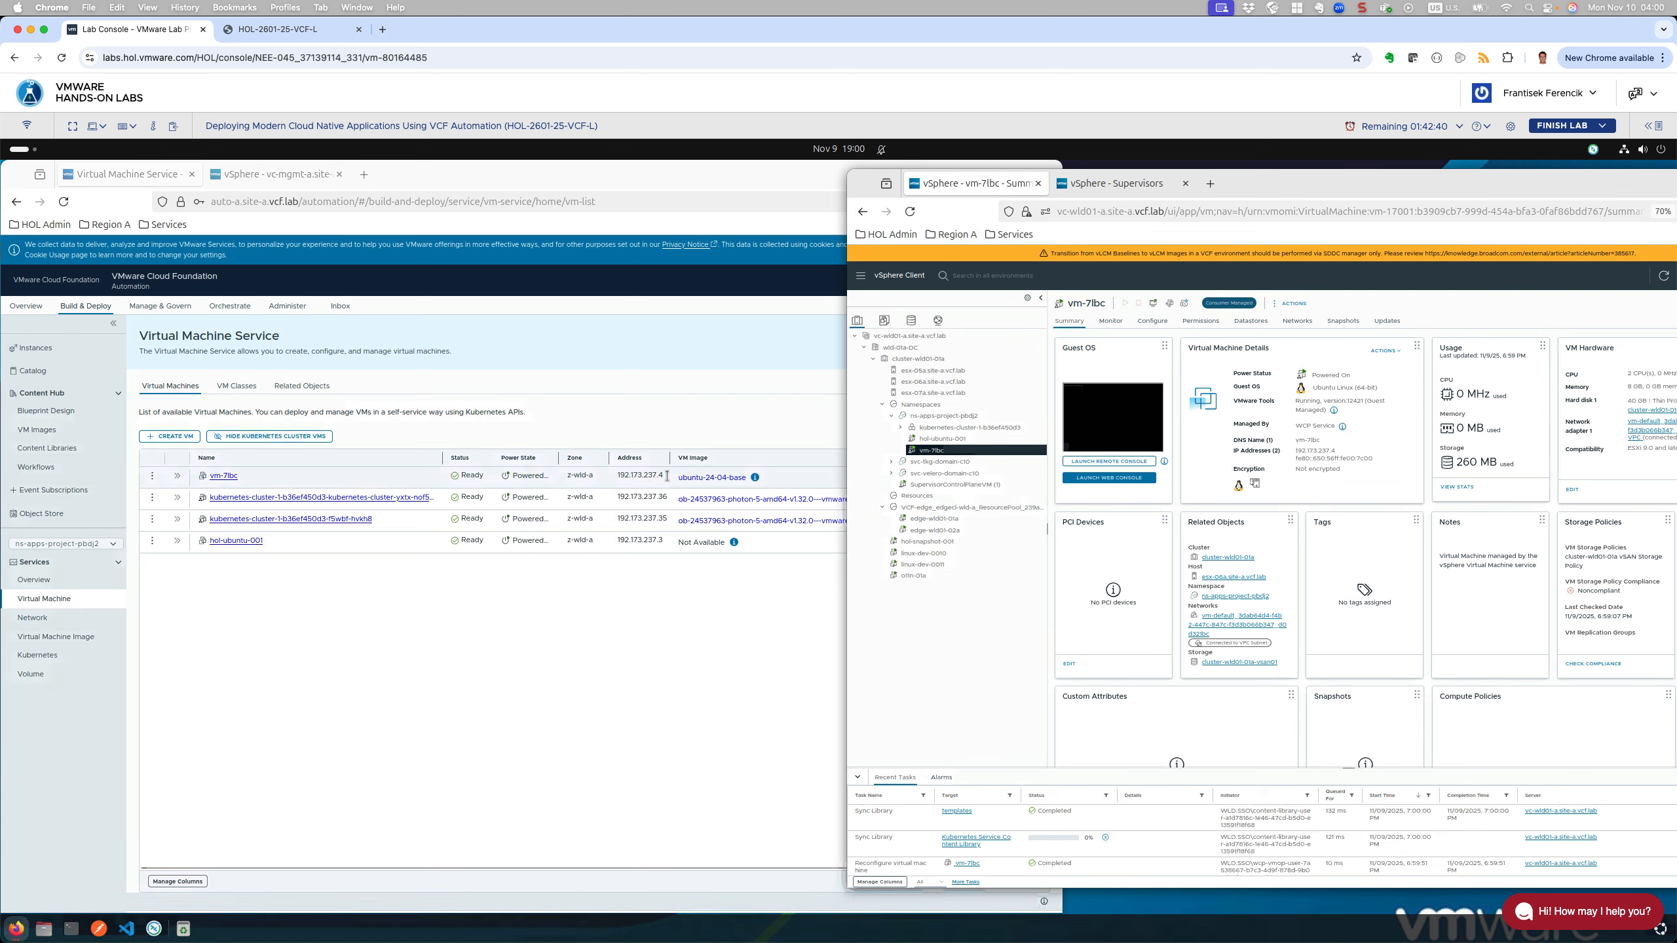
pyautogui.moveTo(1298, 450); pyautogui.dragTo(1338, 454)
pyautogui.click(1445, 504)
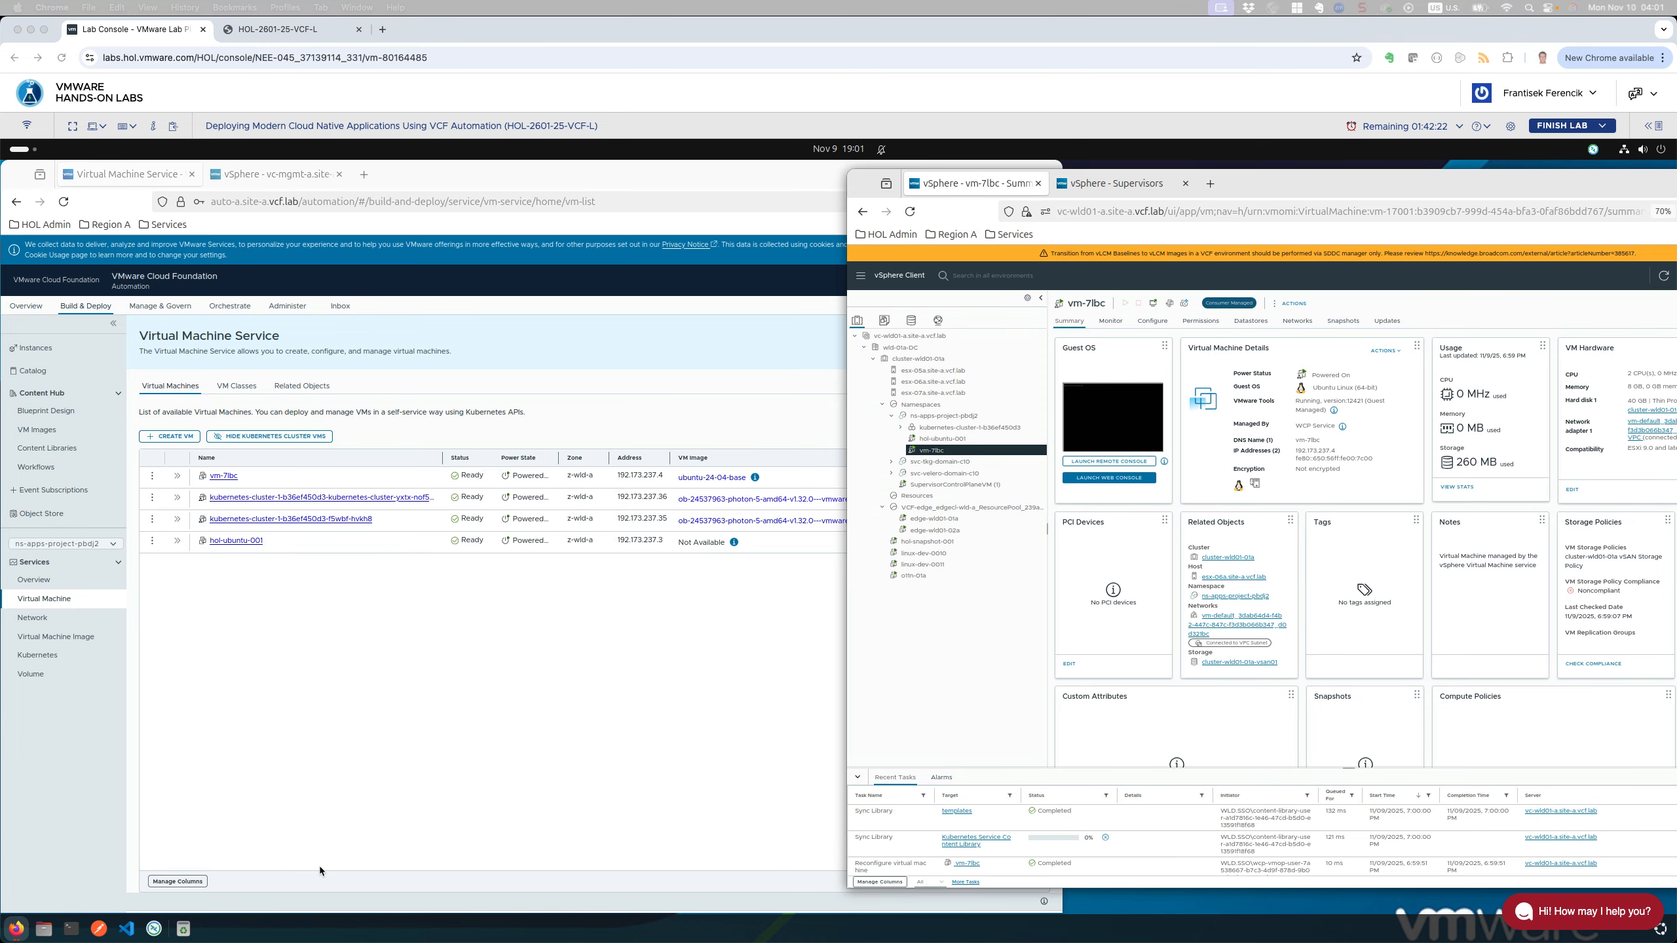
pyautogui.click(72, 932)
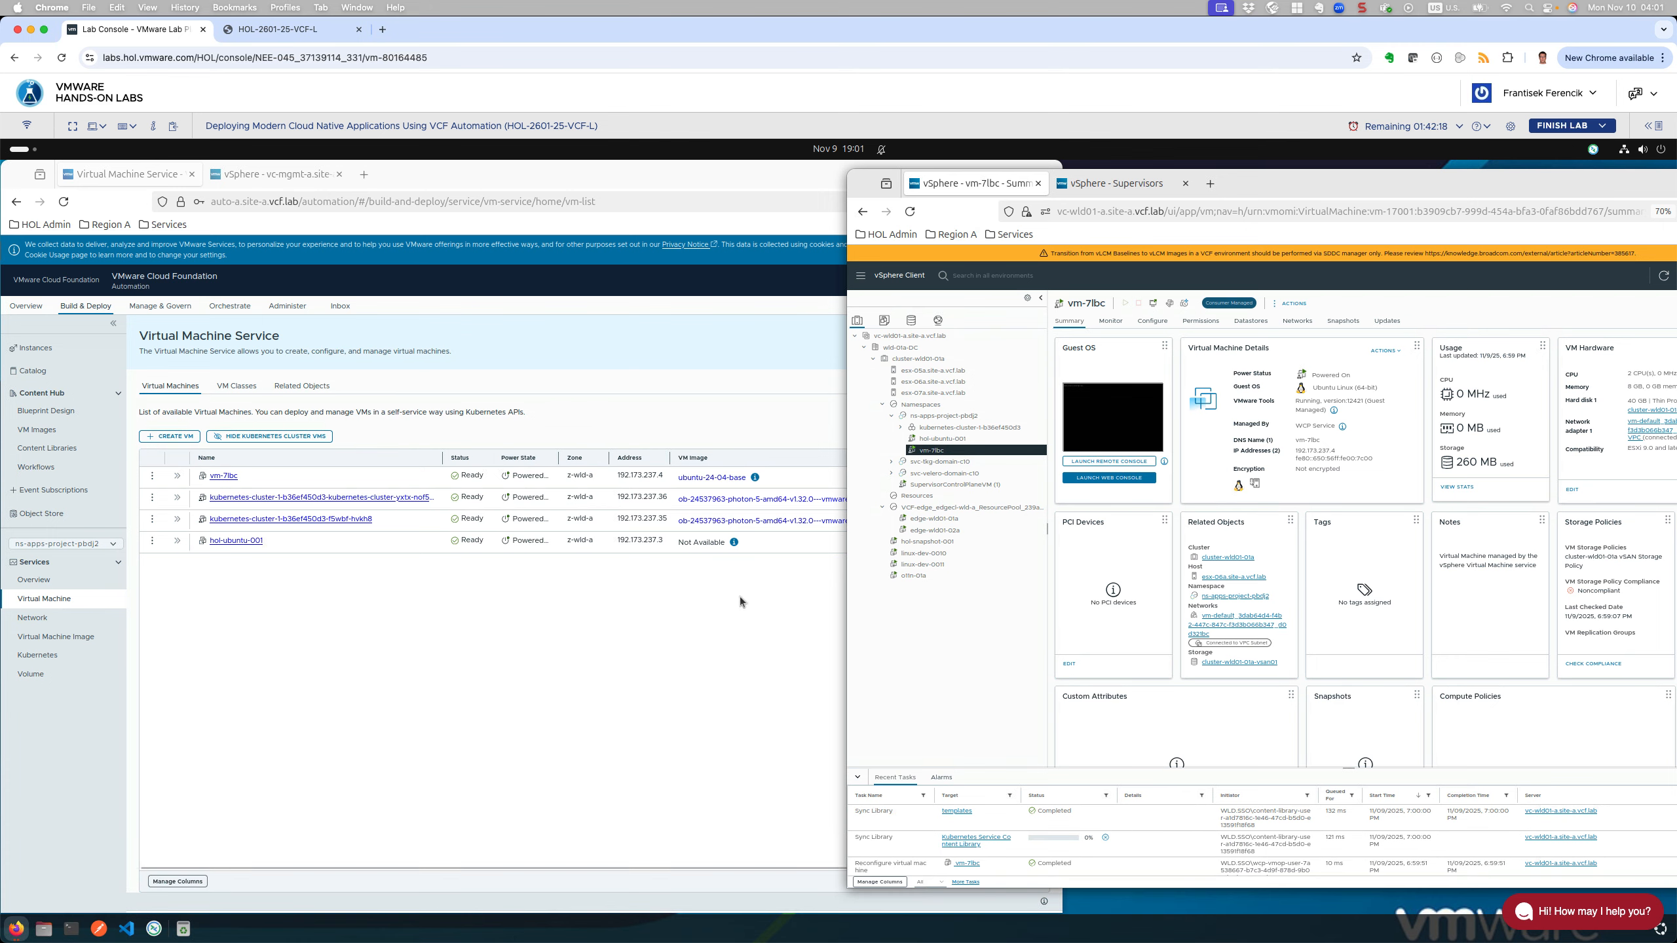
# Step: In a Terminal window, run ssh 192.173.237.4 to connect to vm-7lbc
pyautogui.click(71, 934)
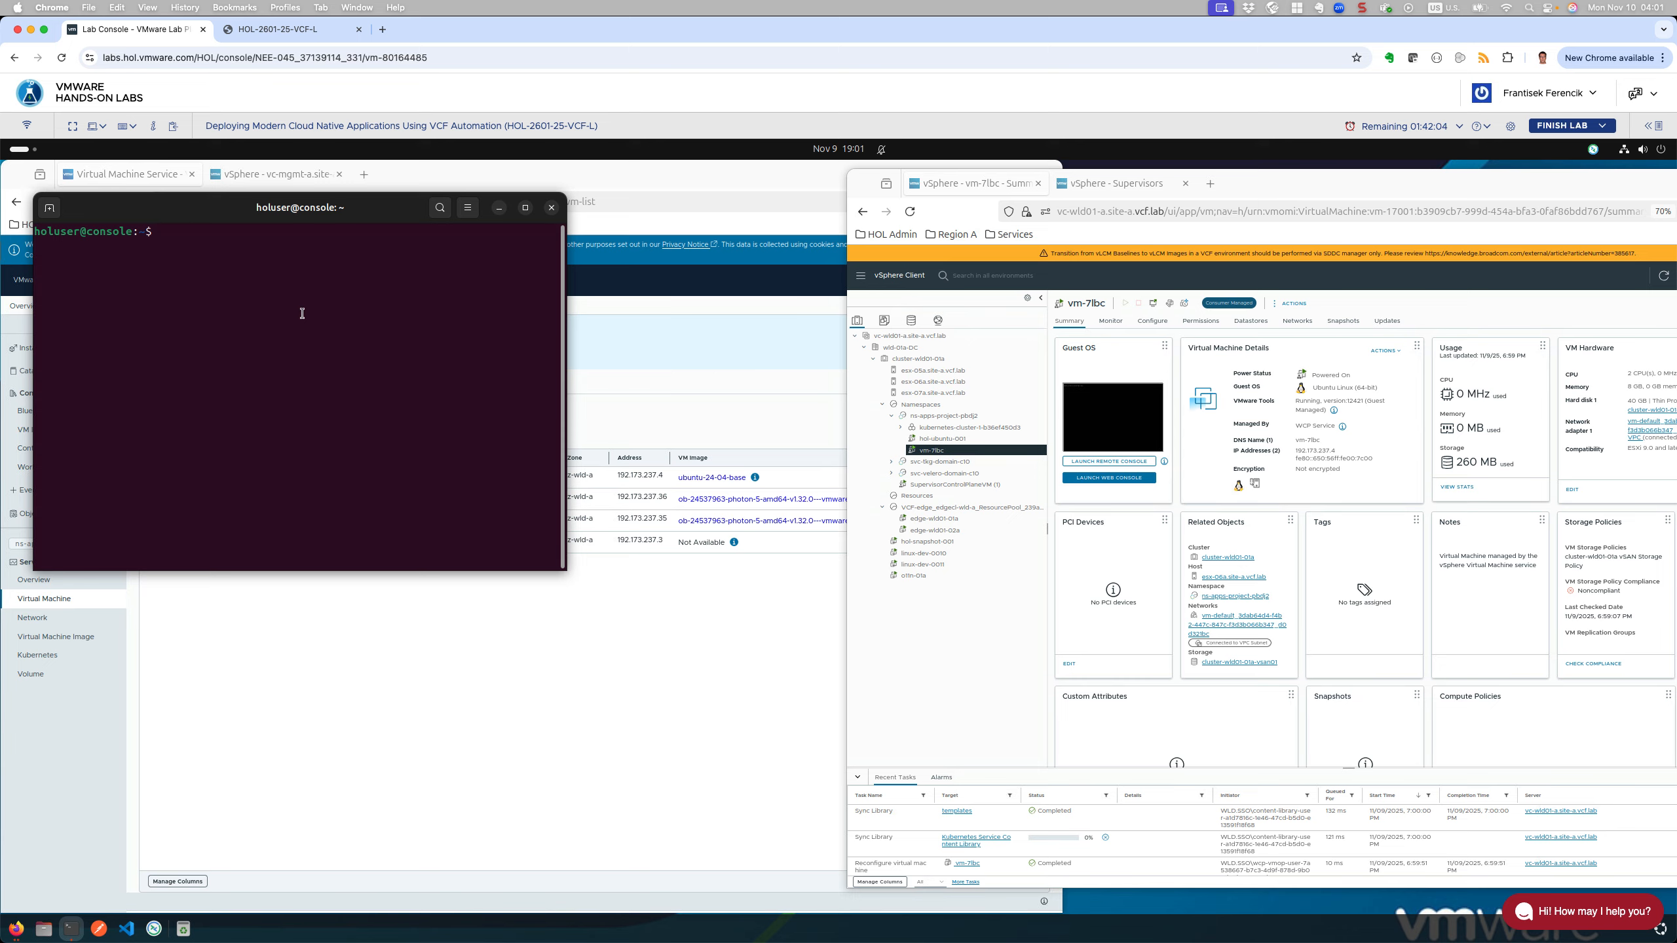
pyautogui.write('ssh ')
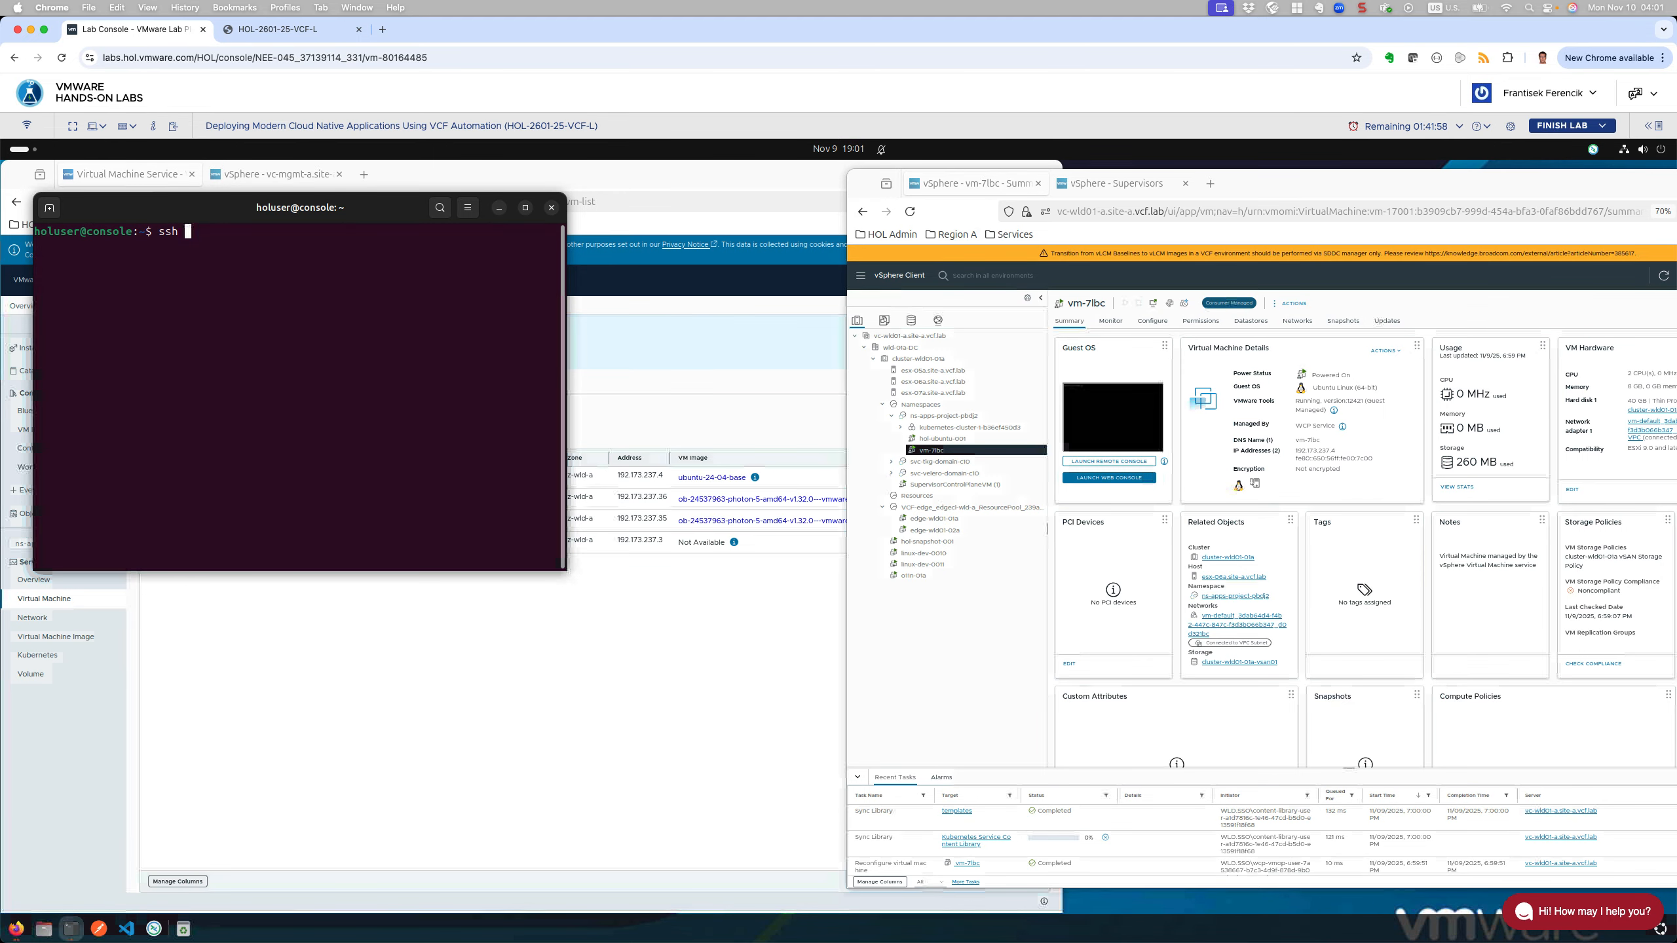
pyautogui.write('192.17')
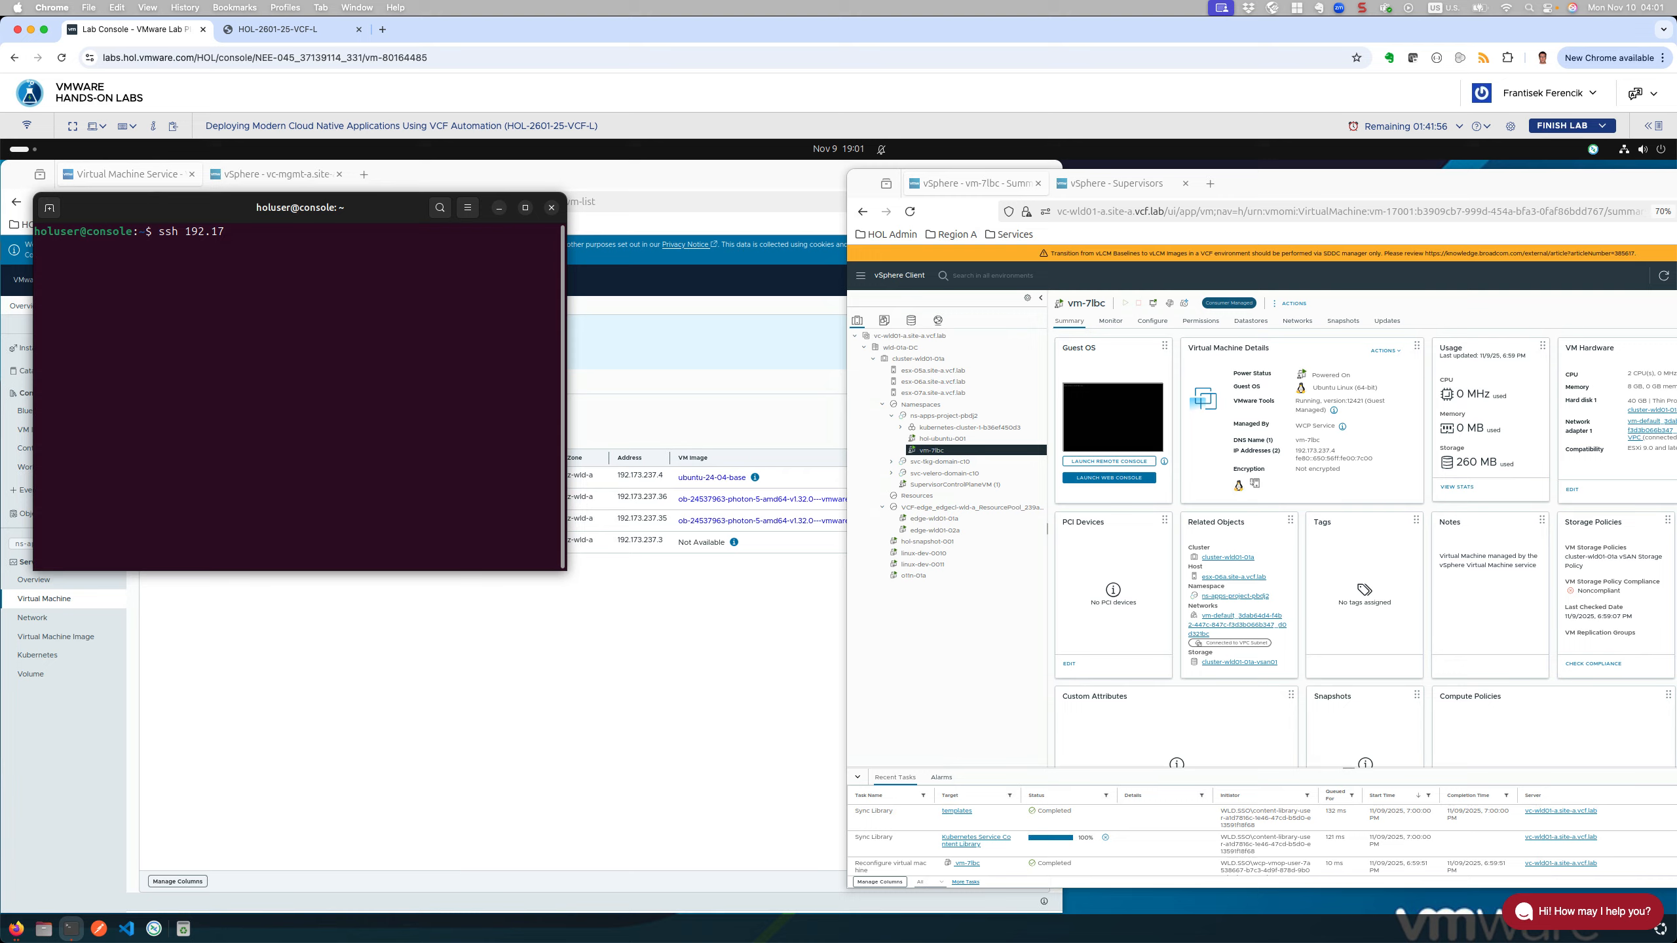
pyautogui.write('3.237')
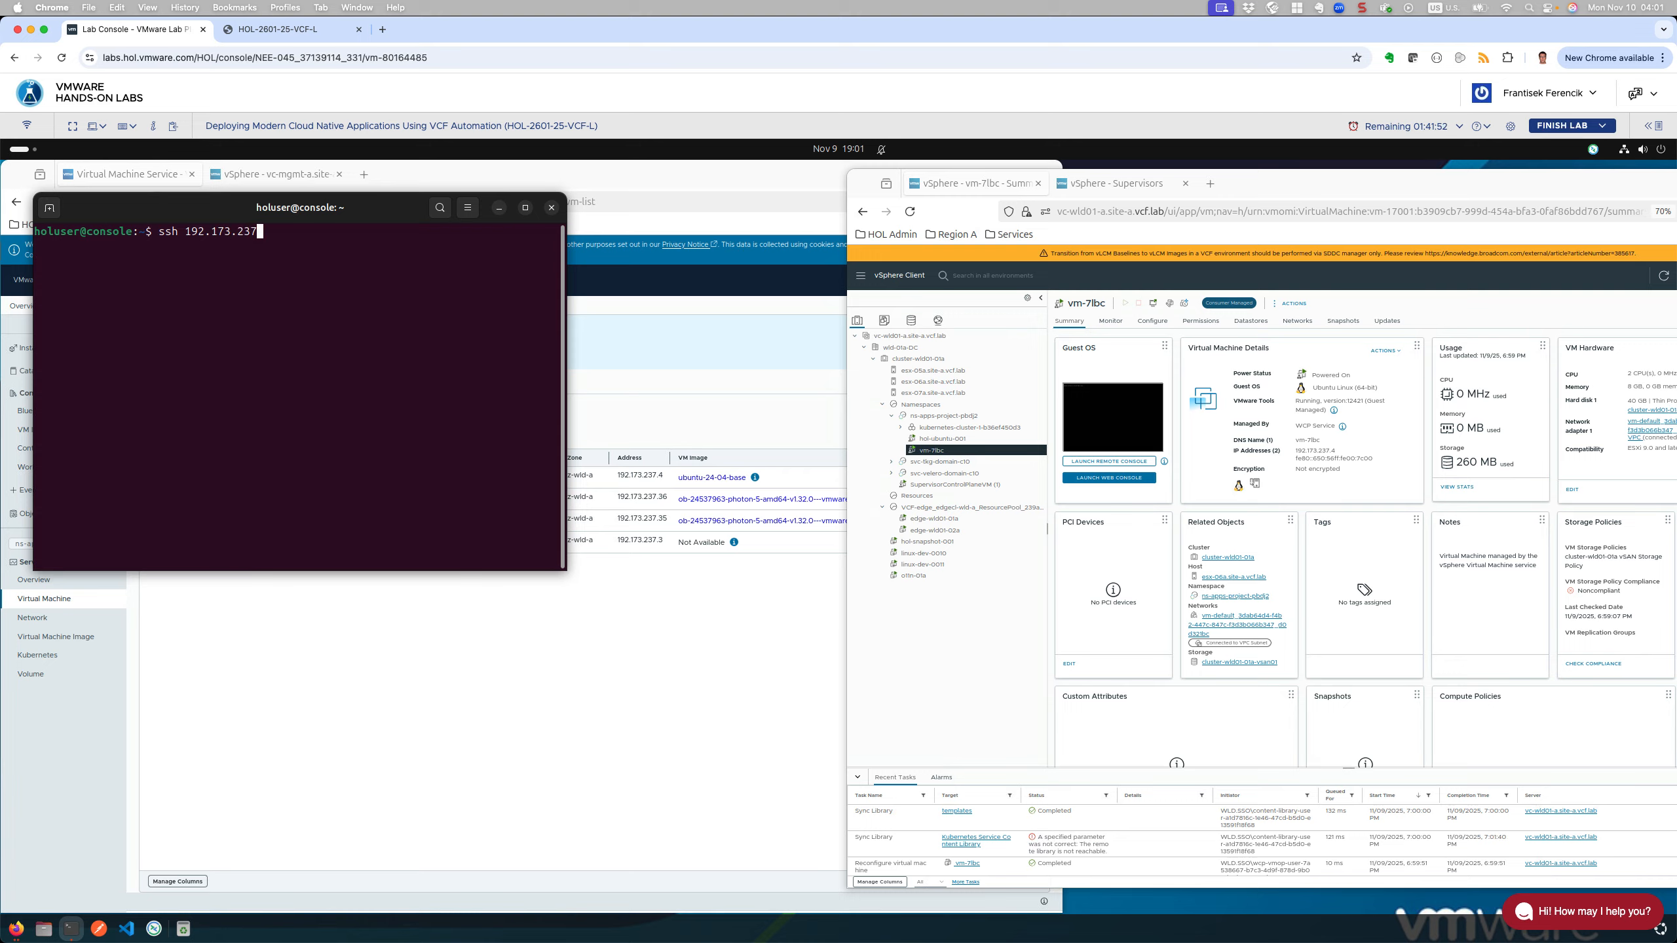
pyautogui.write('.')
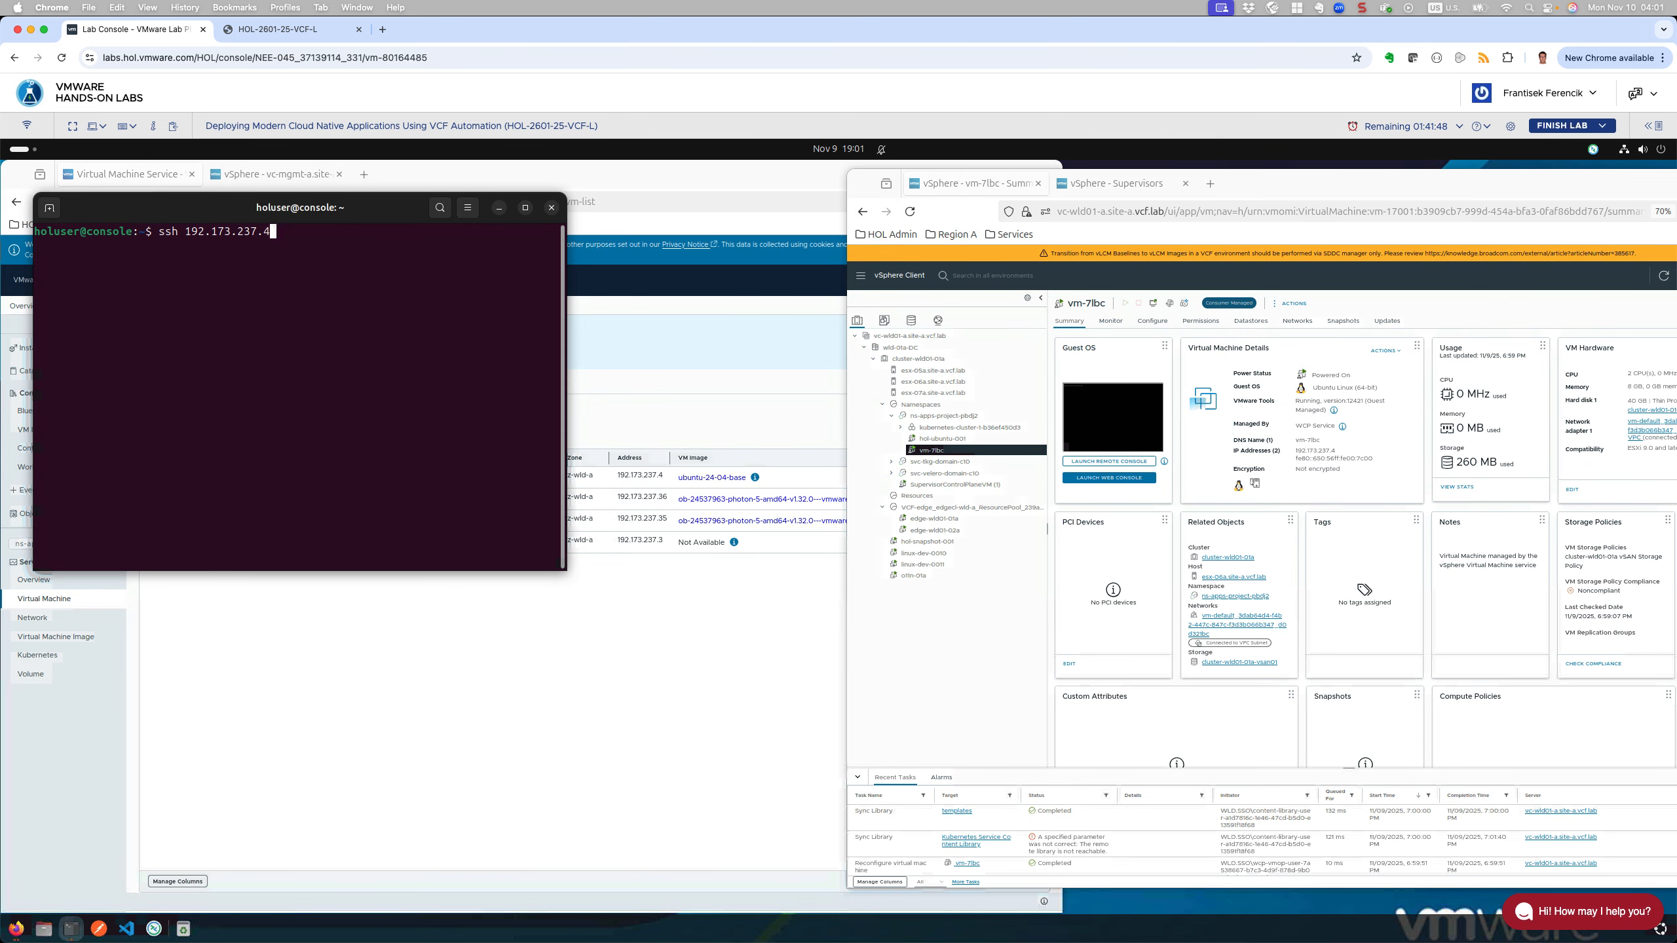
pyautogui.write('4')
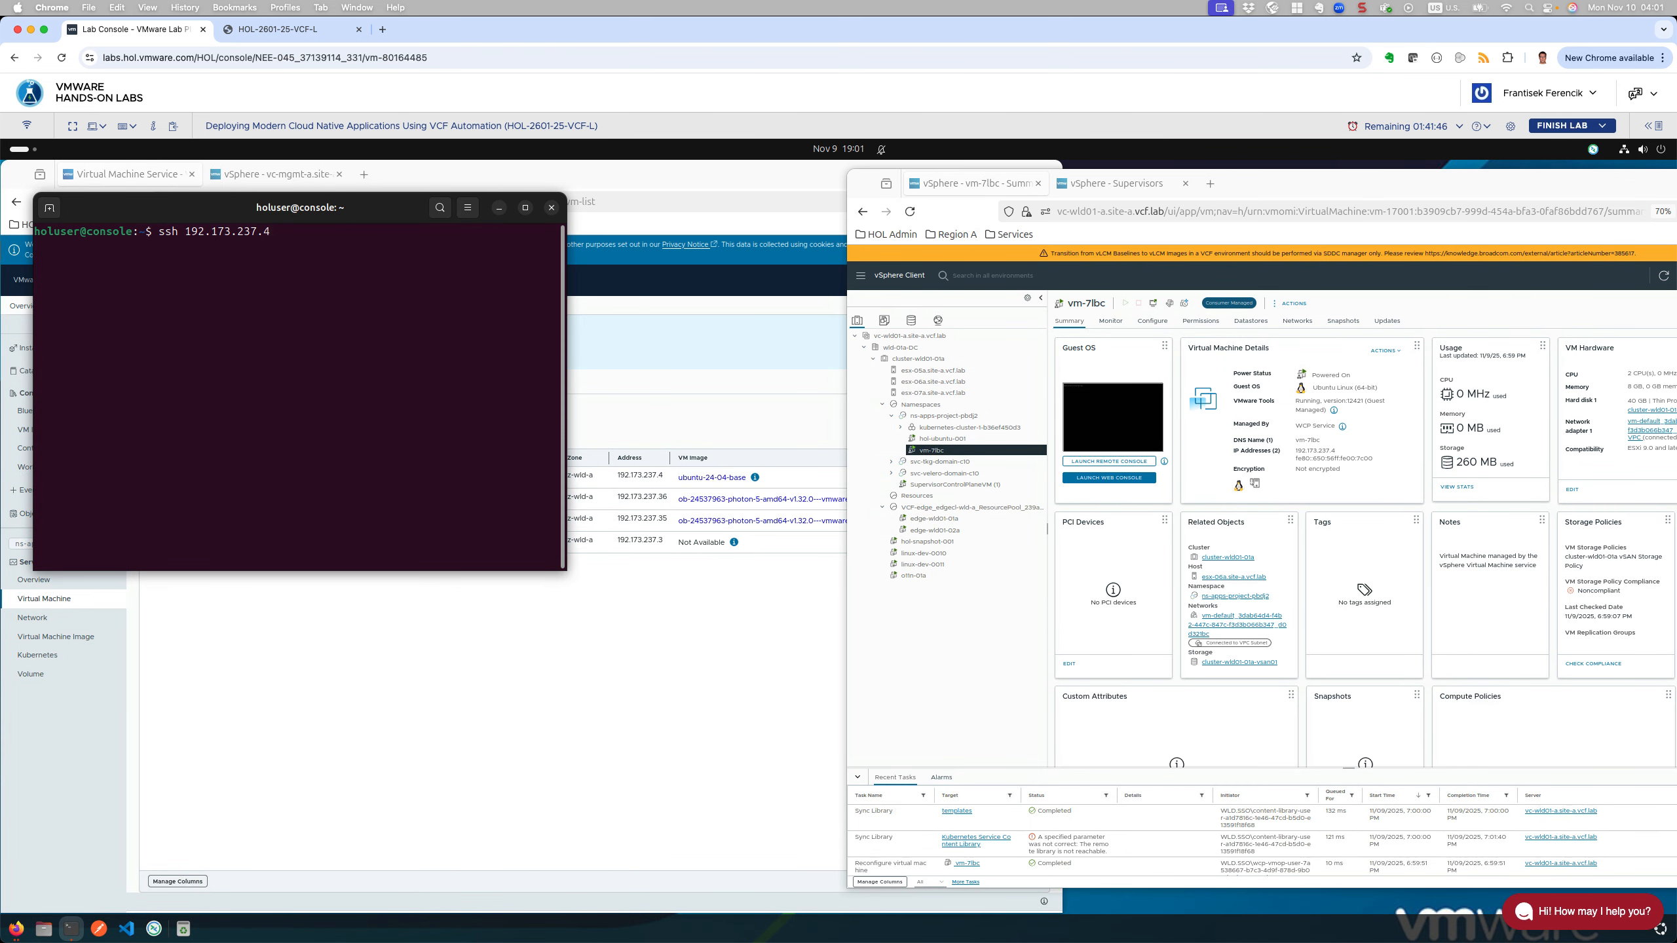
pyautogui.press('Return')
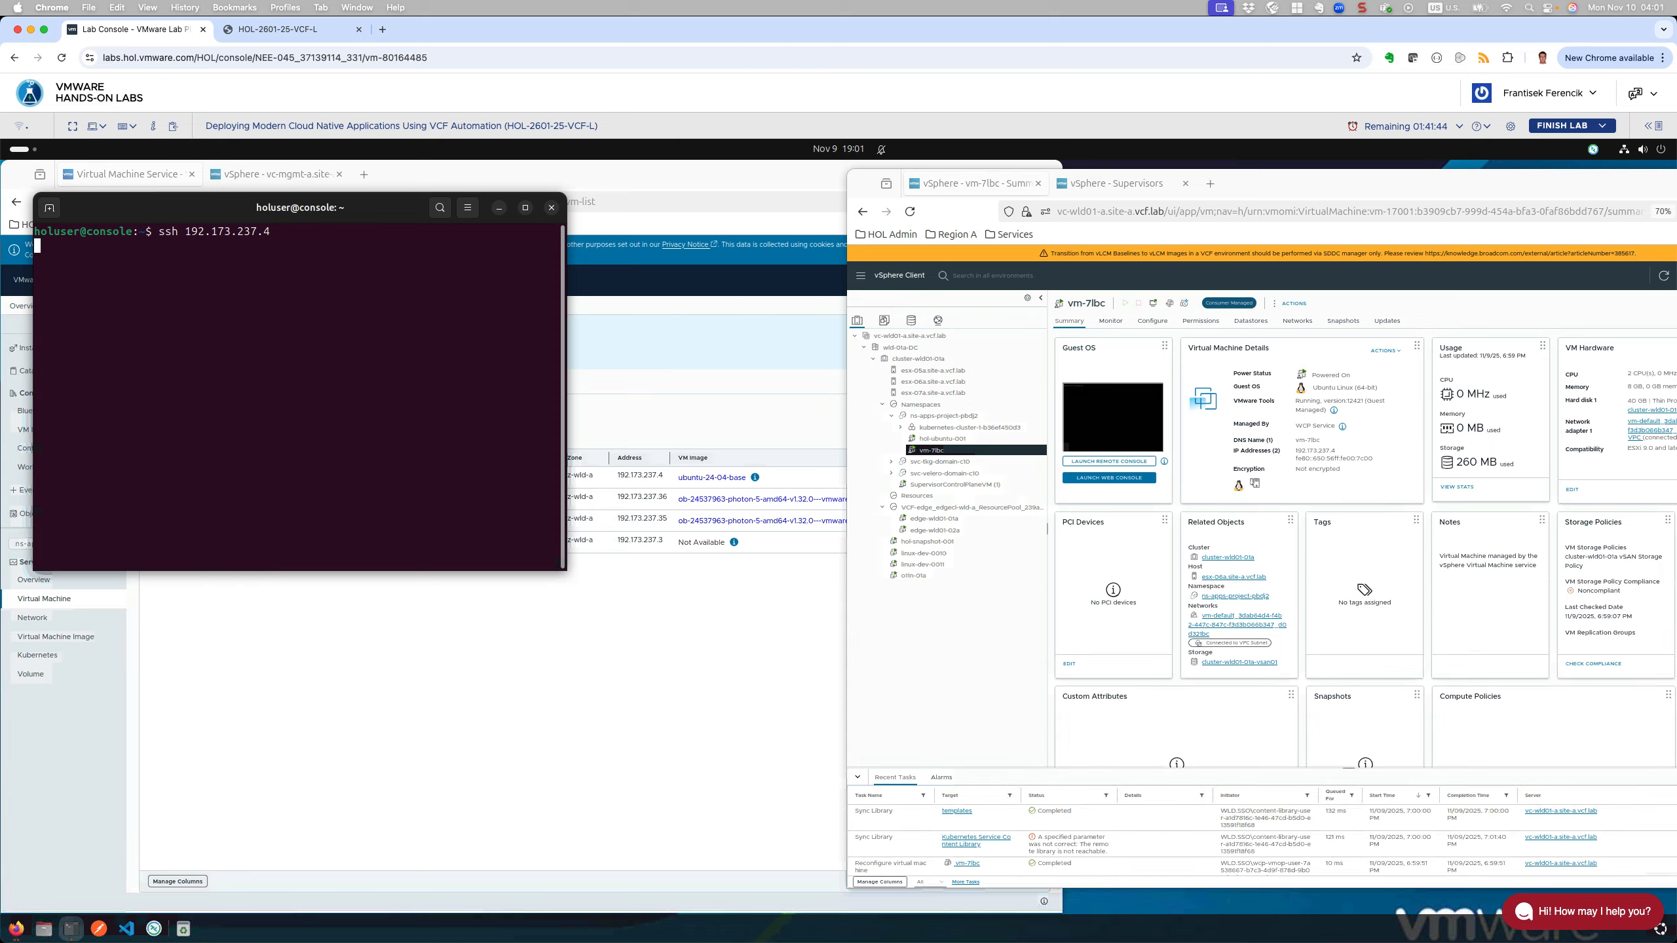
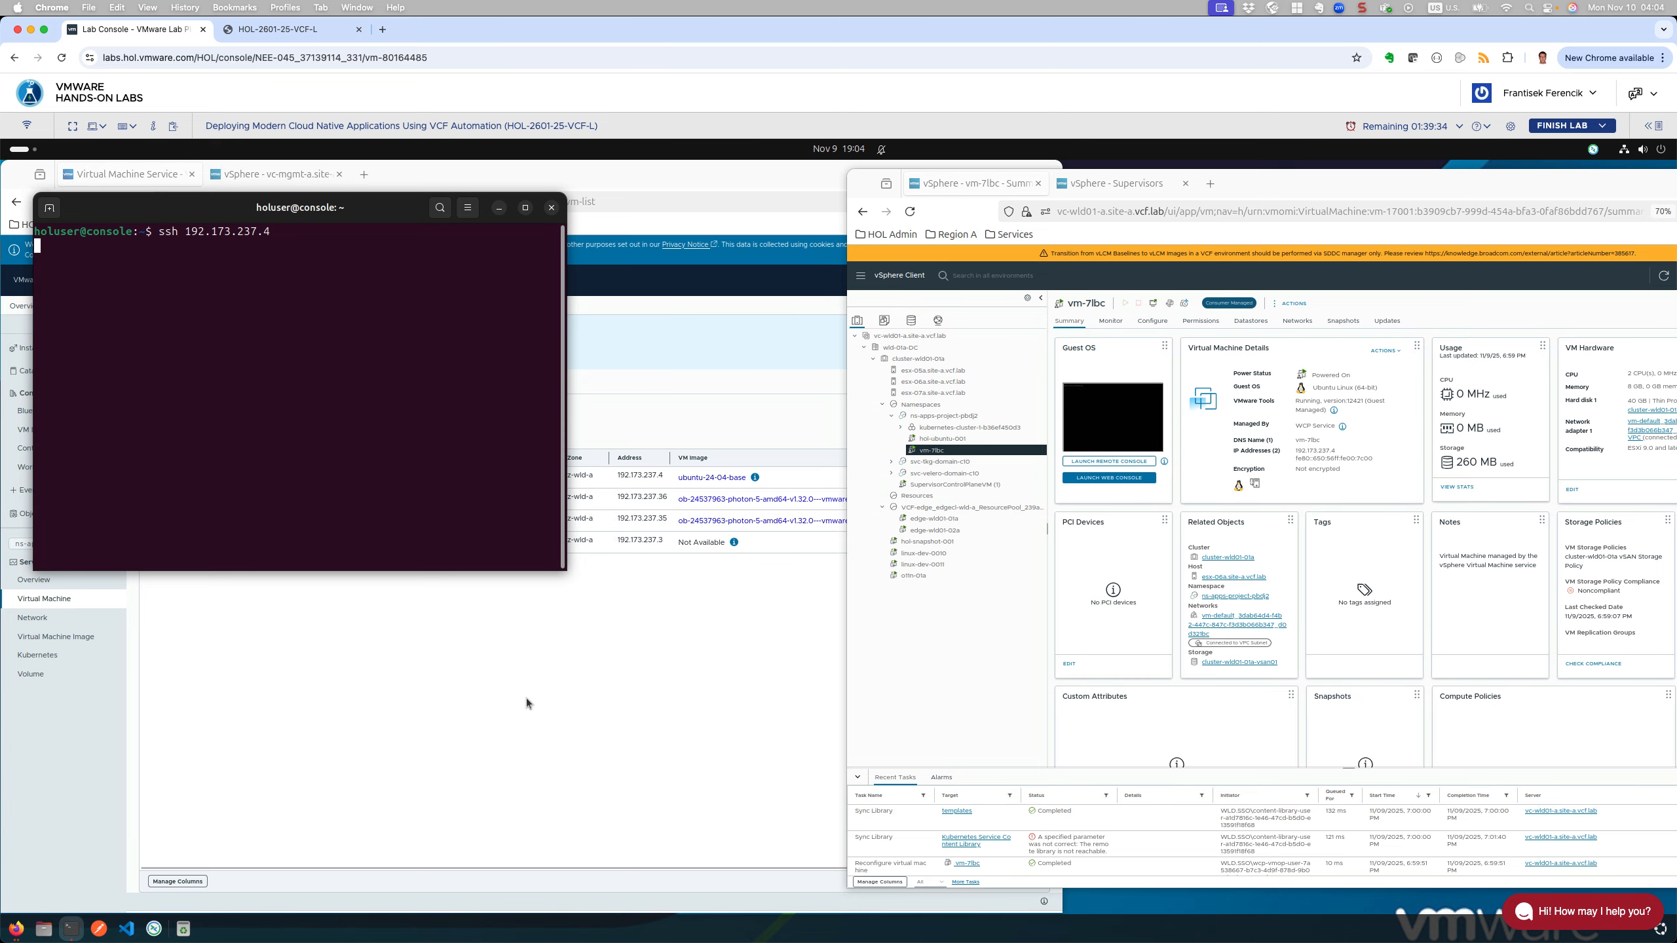
# Step: Bring the VCF Automation Virtual Machine Service page in front of the terminal
pyautogui.click(618, 663)
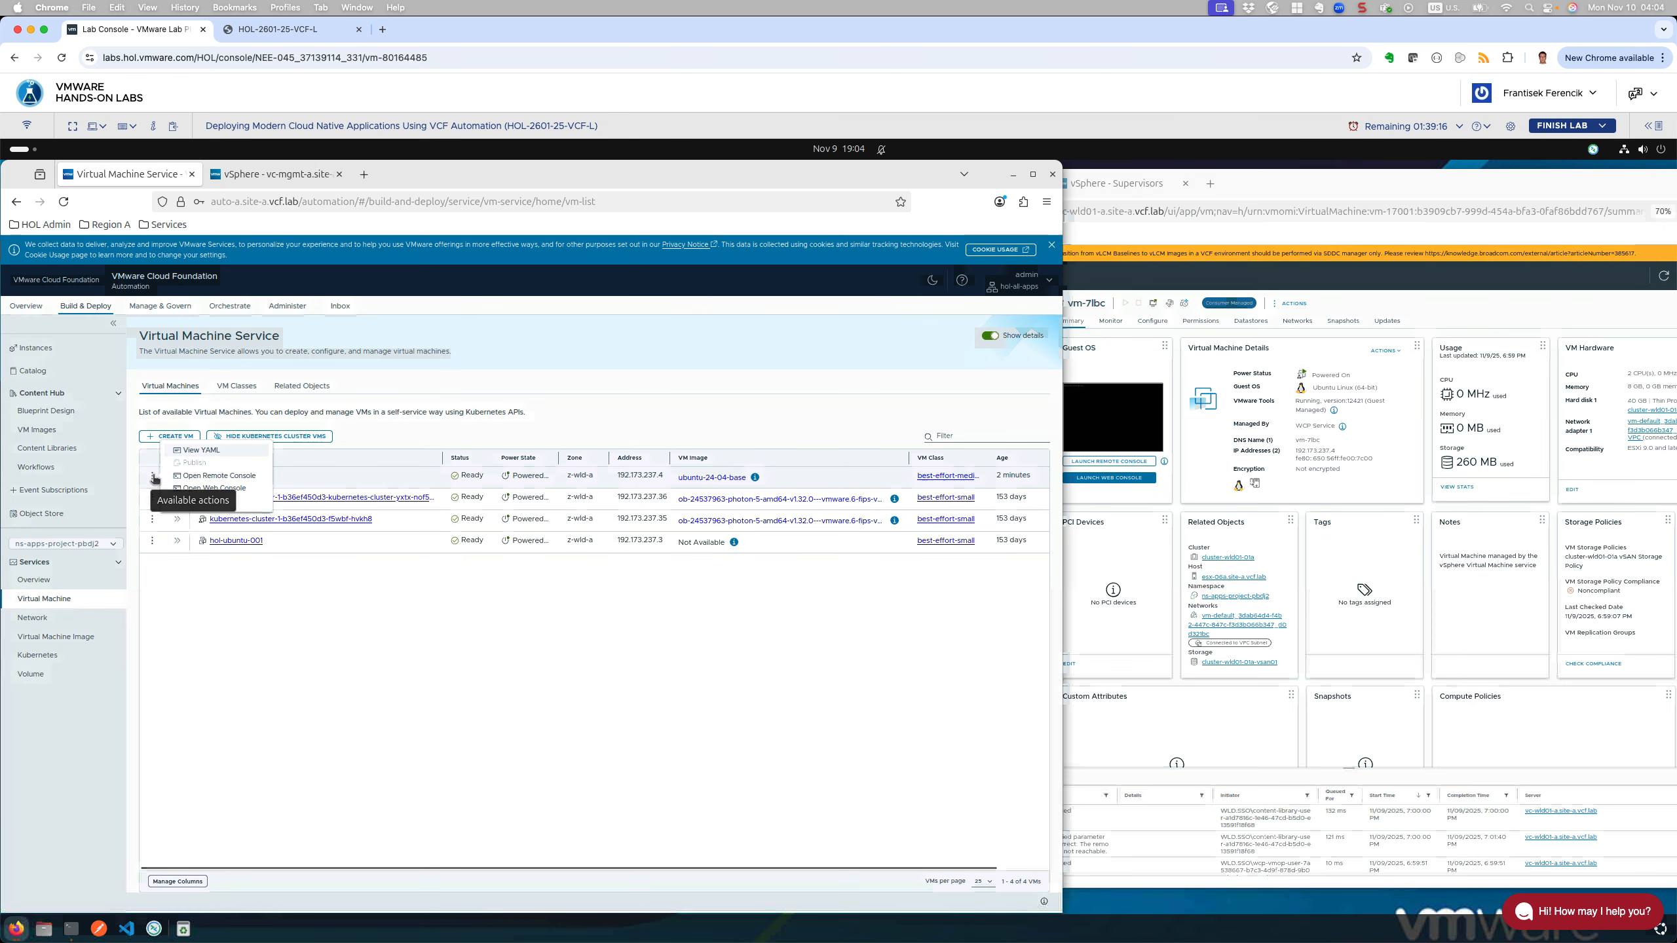
# Step: Show vm-7lbc's VirtualMachine YAML, scroll through it, and enlarge the YAML panel
pyautogui.click(151, 476)
pyautogui.click(197, 451)
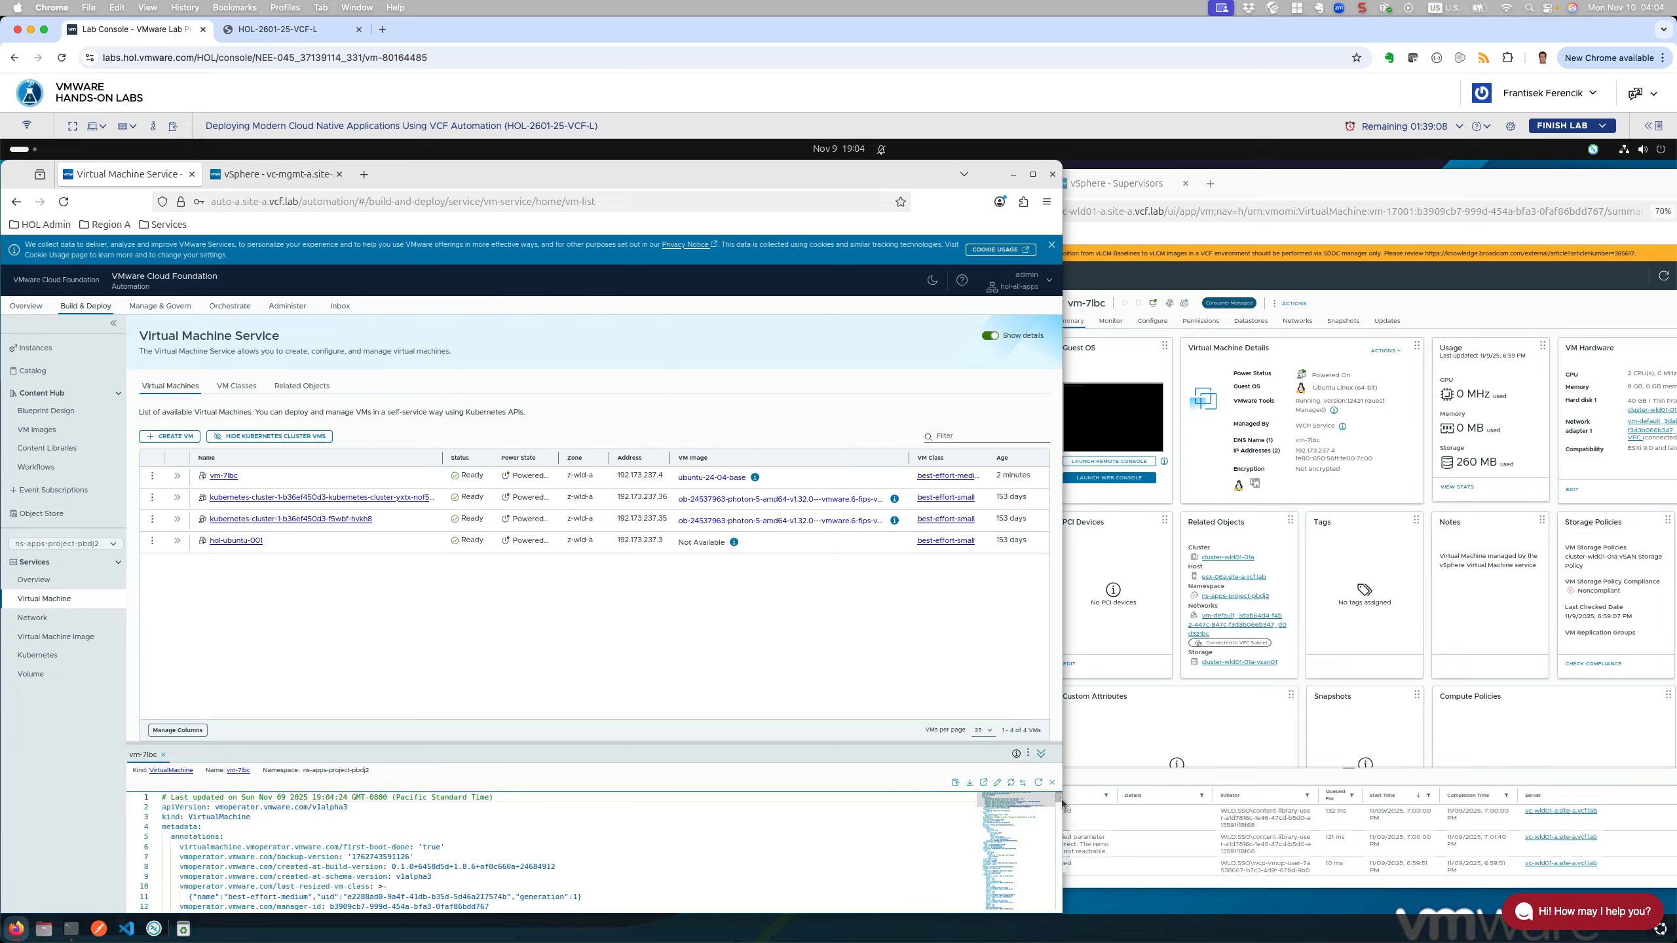
pyautogui.scroll(-10, 1030, 852)
pyautogui.scroll(-15, 1061, 839)
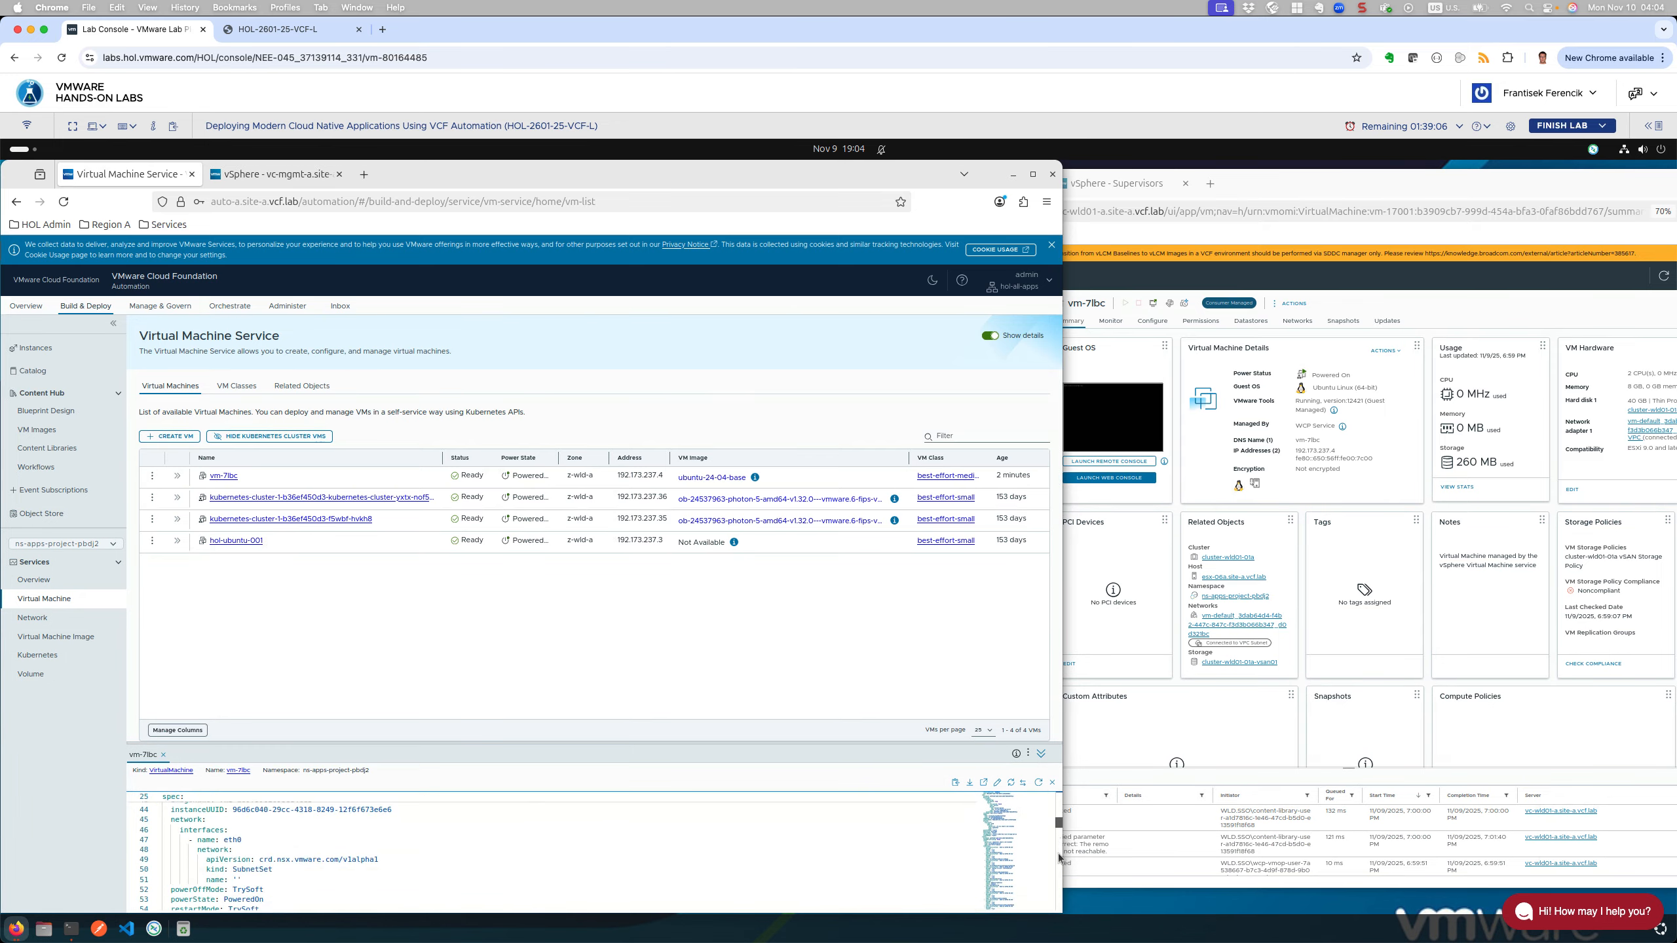
pyautogui.scroll(-10, 1051, 890)
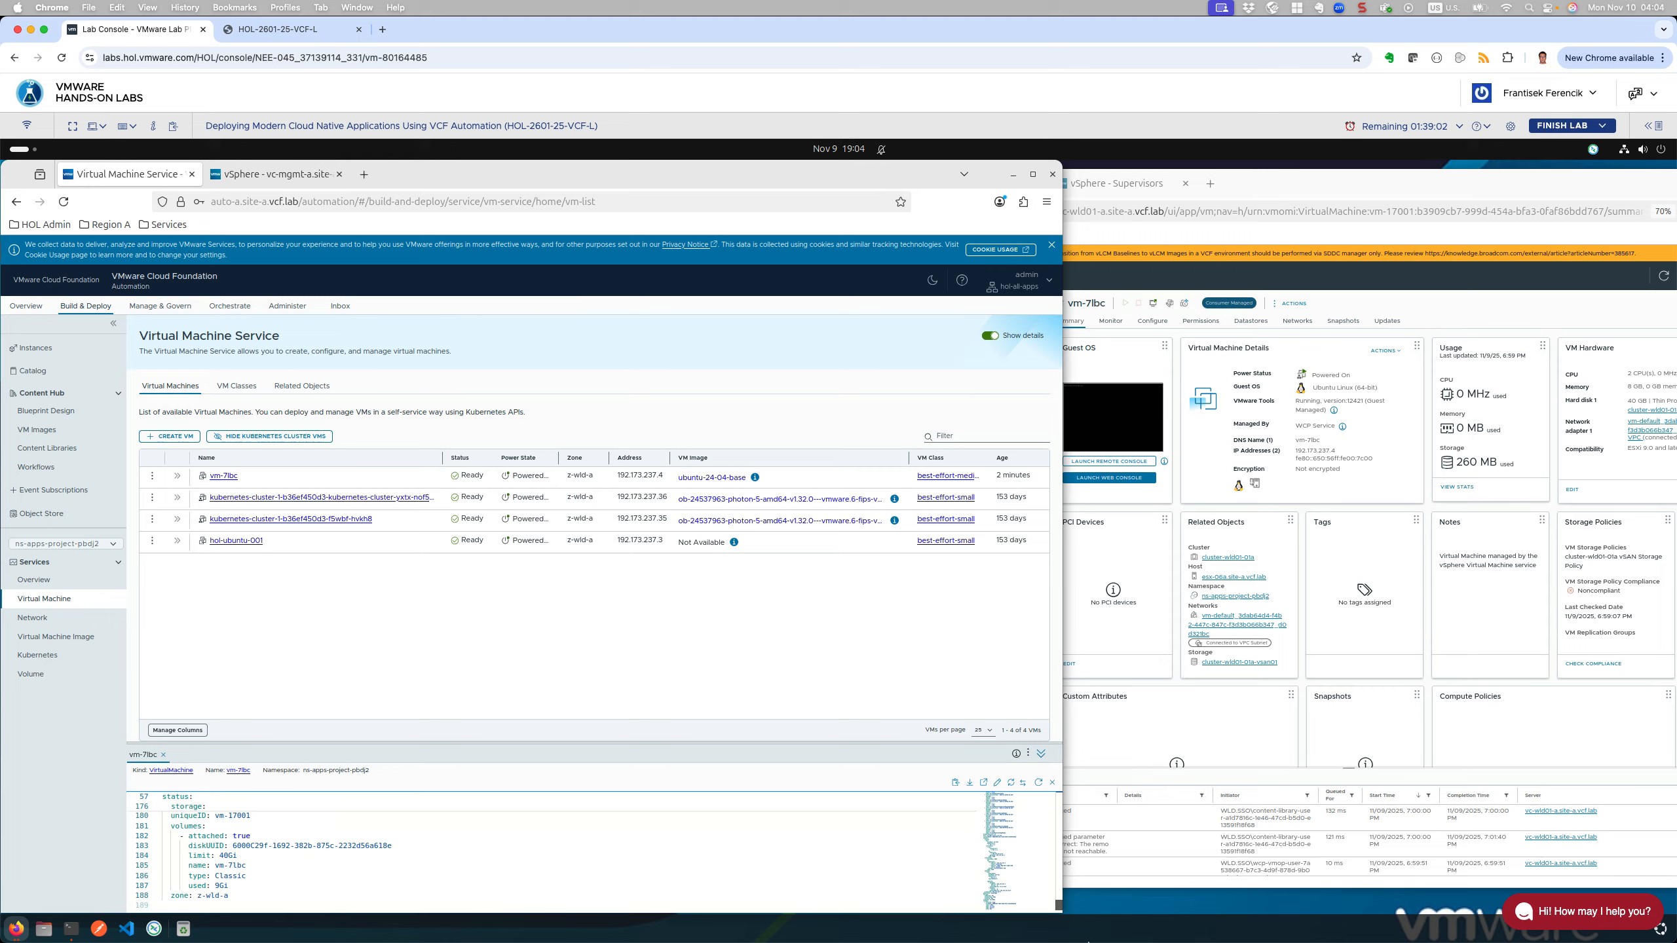
pyautogui.scroll(10, 1064, 838)
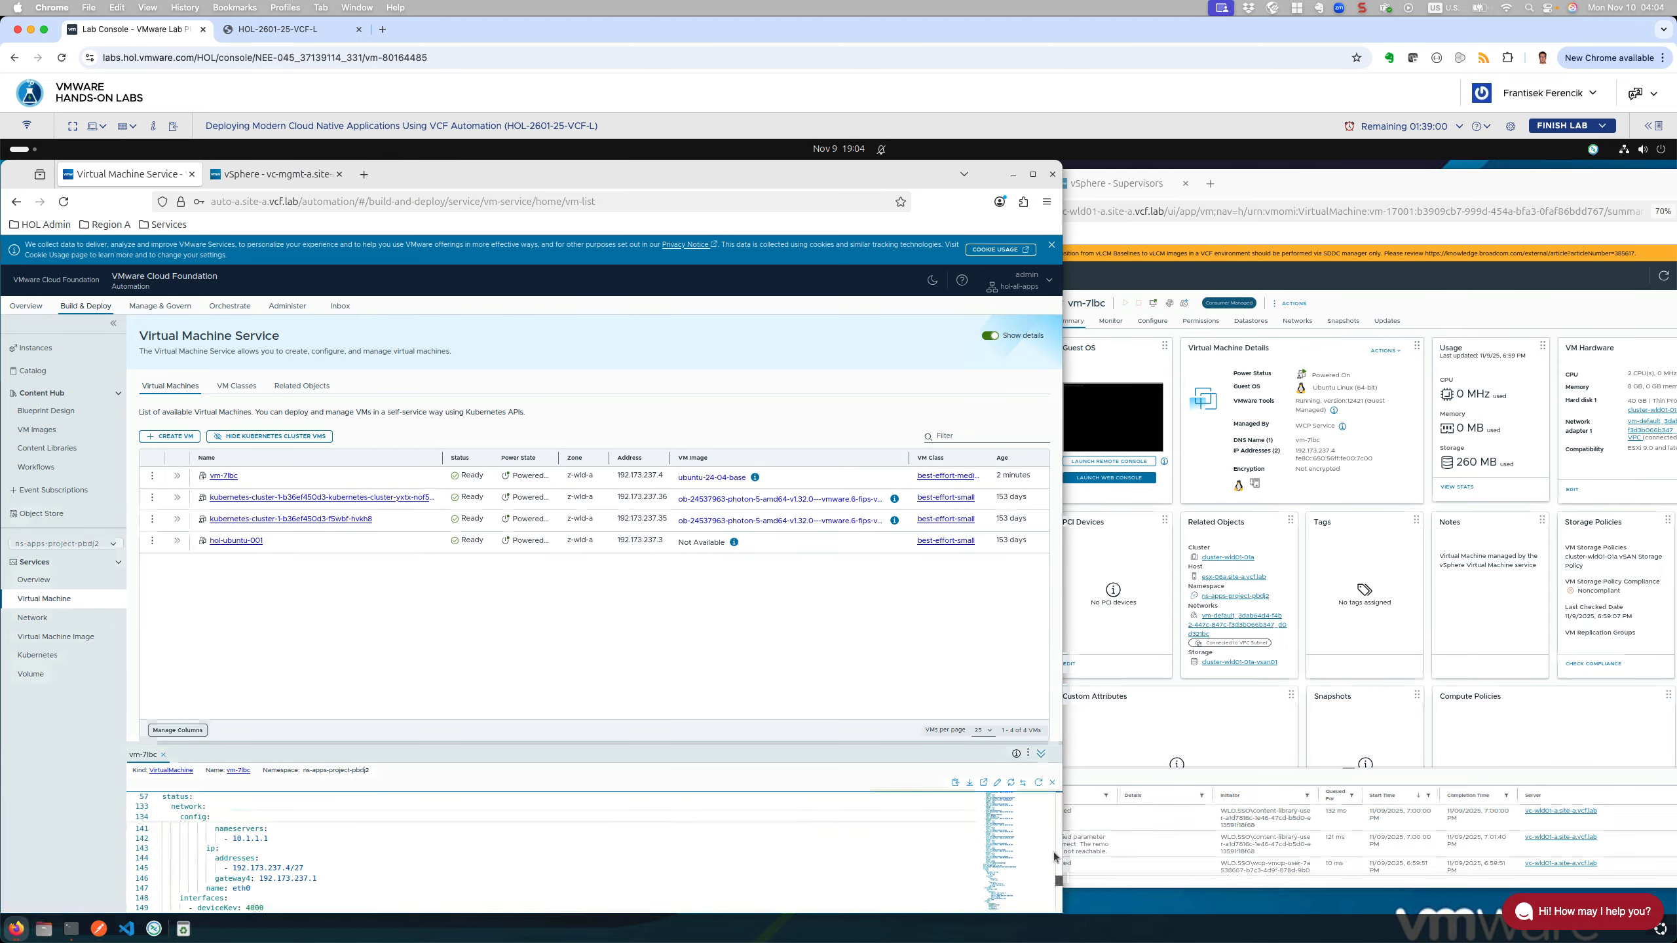
pyautogui.scroll(12, 1064, 838)
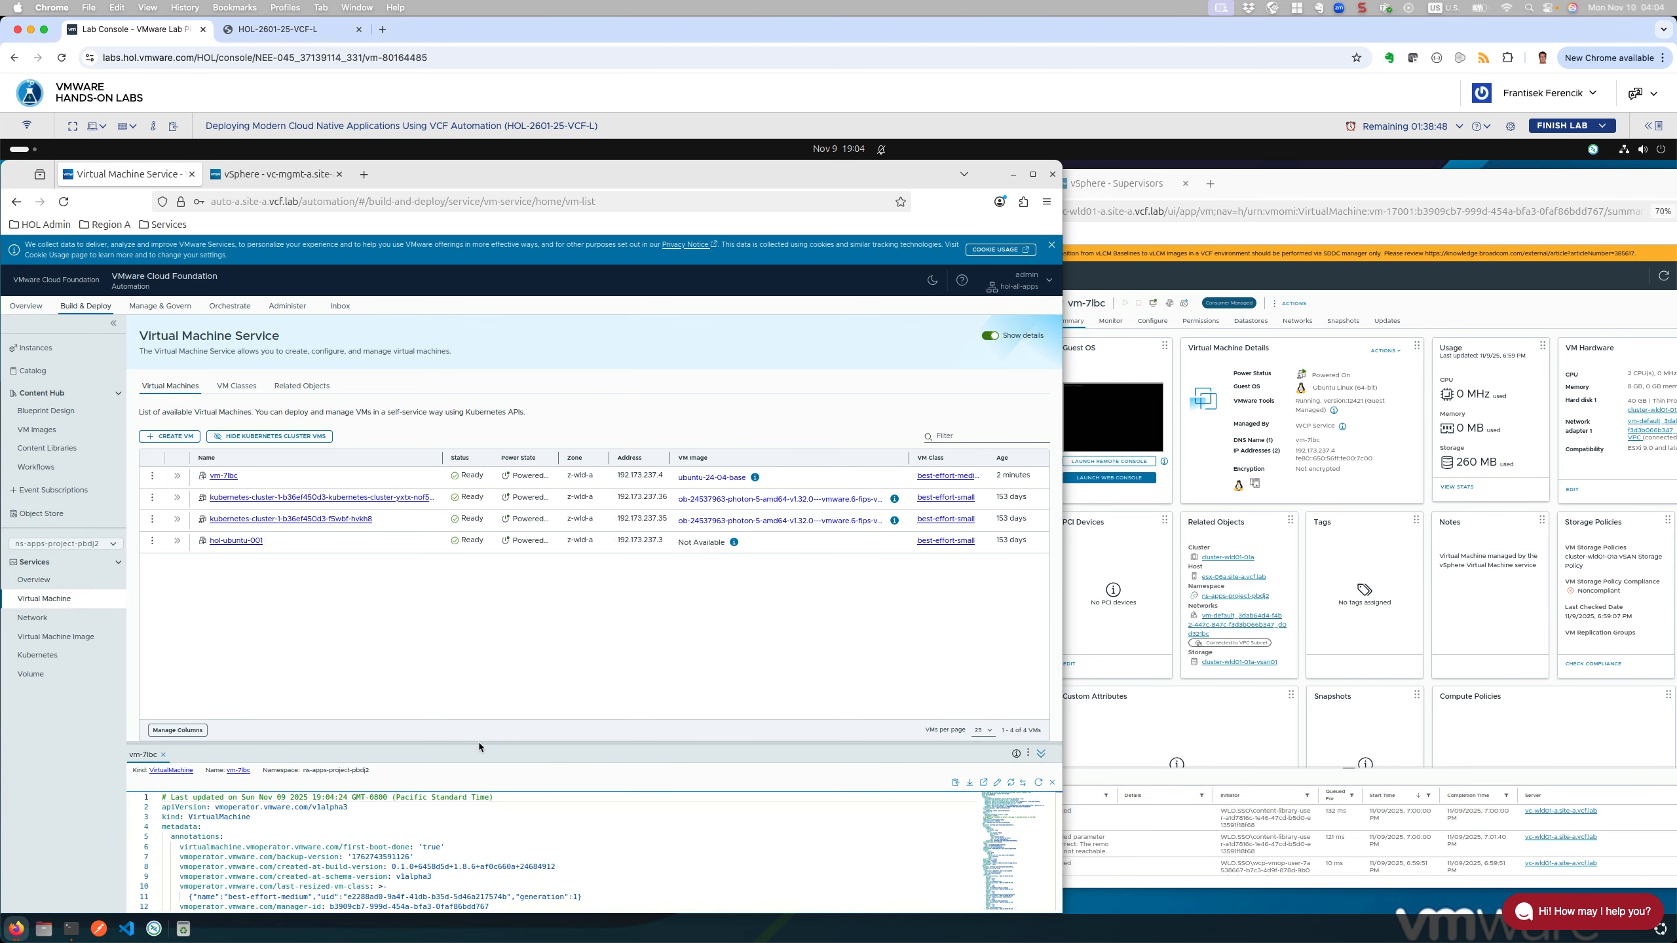
pyautogui.moveTo(479, 744); pyautogui.dragTo(495, 551)
pyautogui.moveTo(493, 617); pyautogui.dragTo(491, 632)
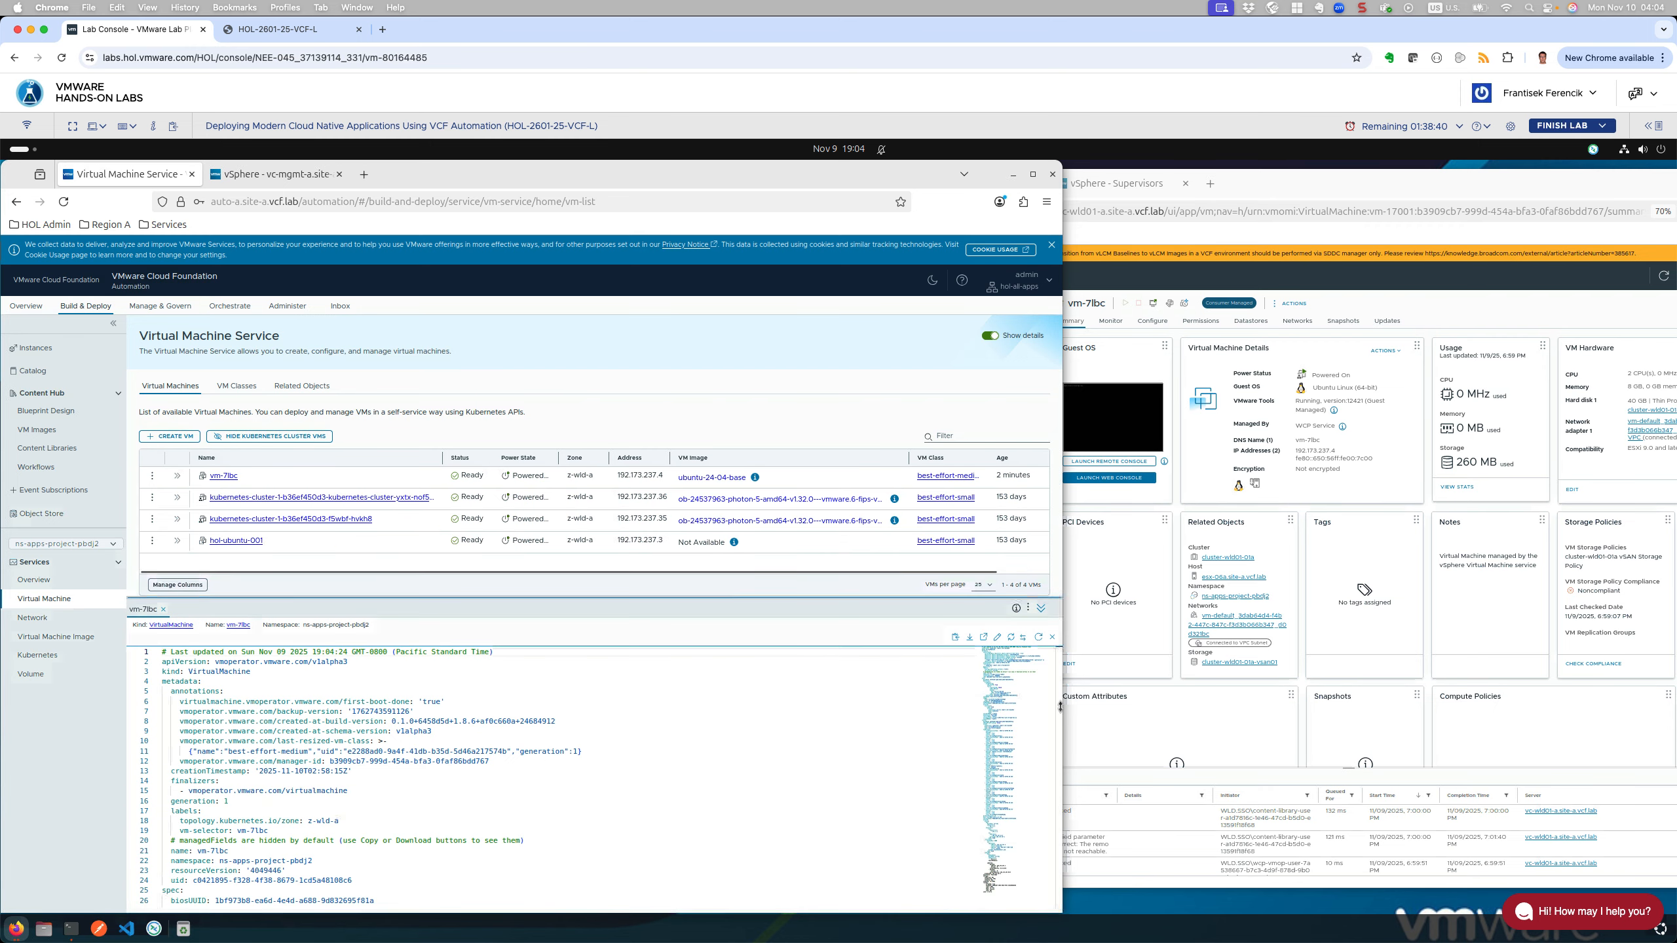
# Step: Search the YAML for 'vm-' and select the VM name vm-7lbc on line 21 for copying
pyautogui.click(434, 804)
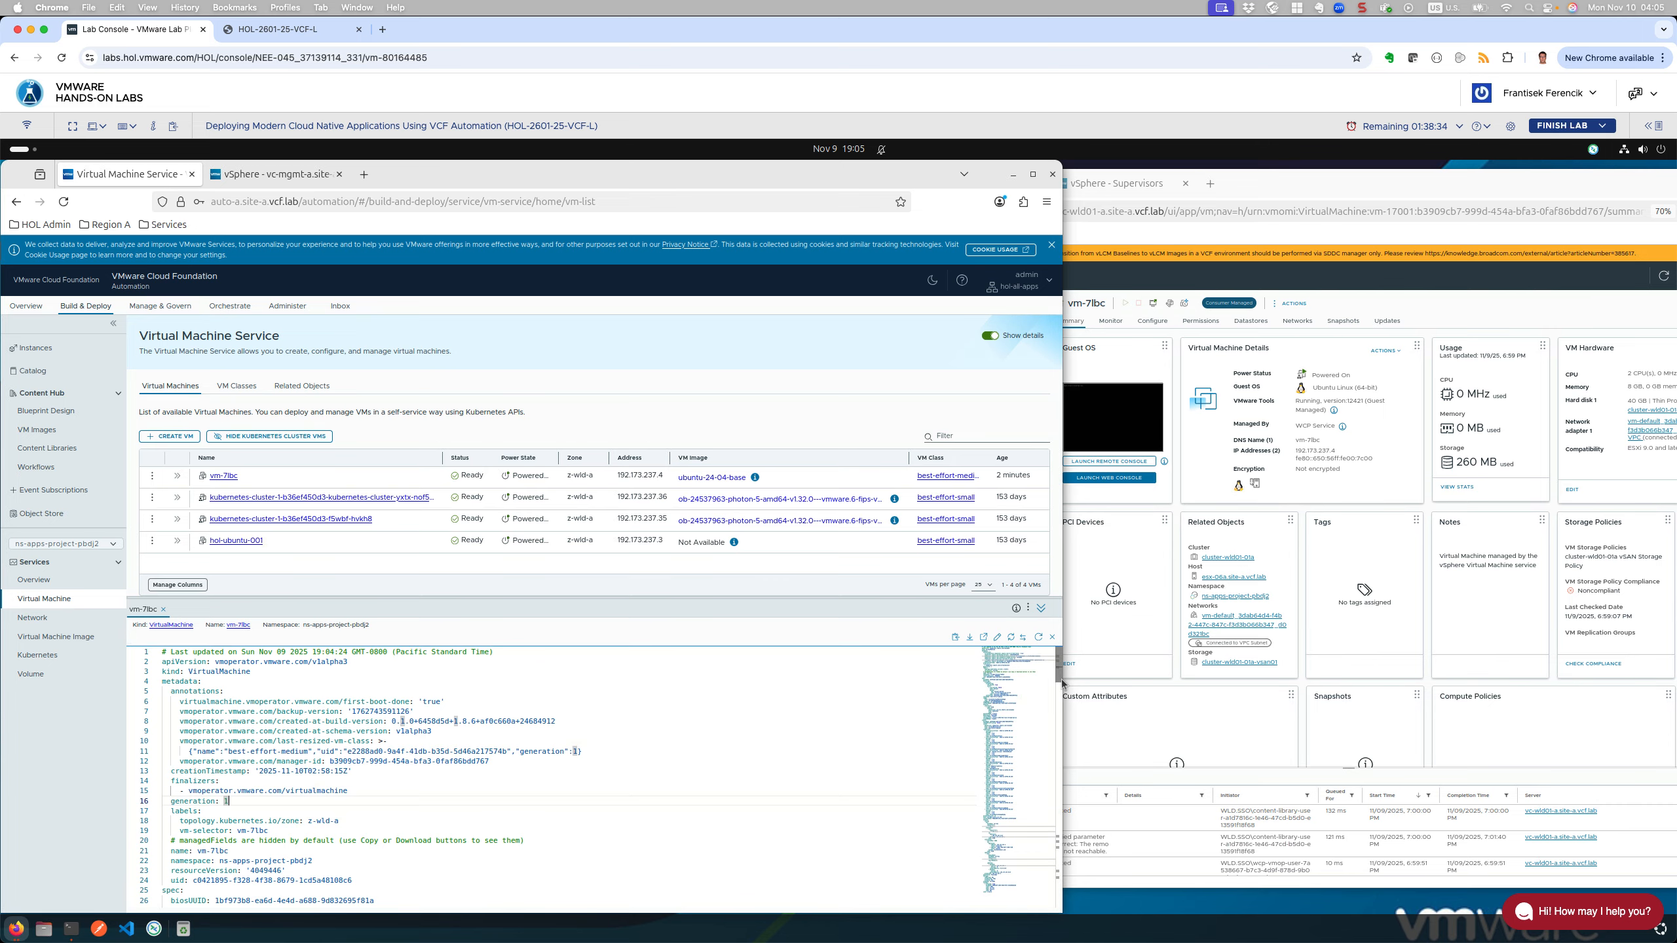
pyautogui.click(640, 791)
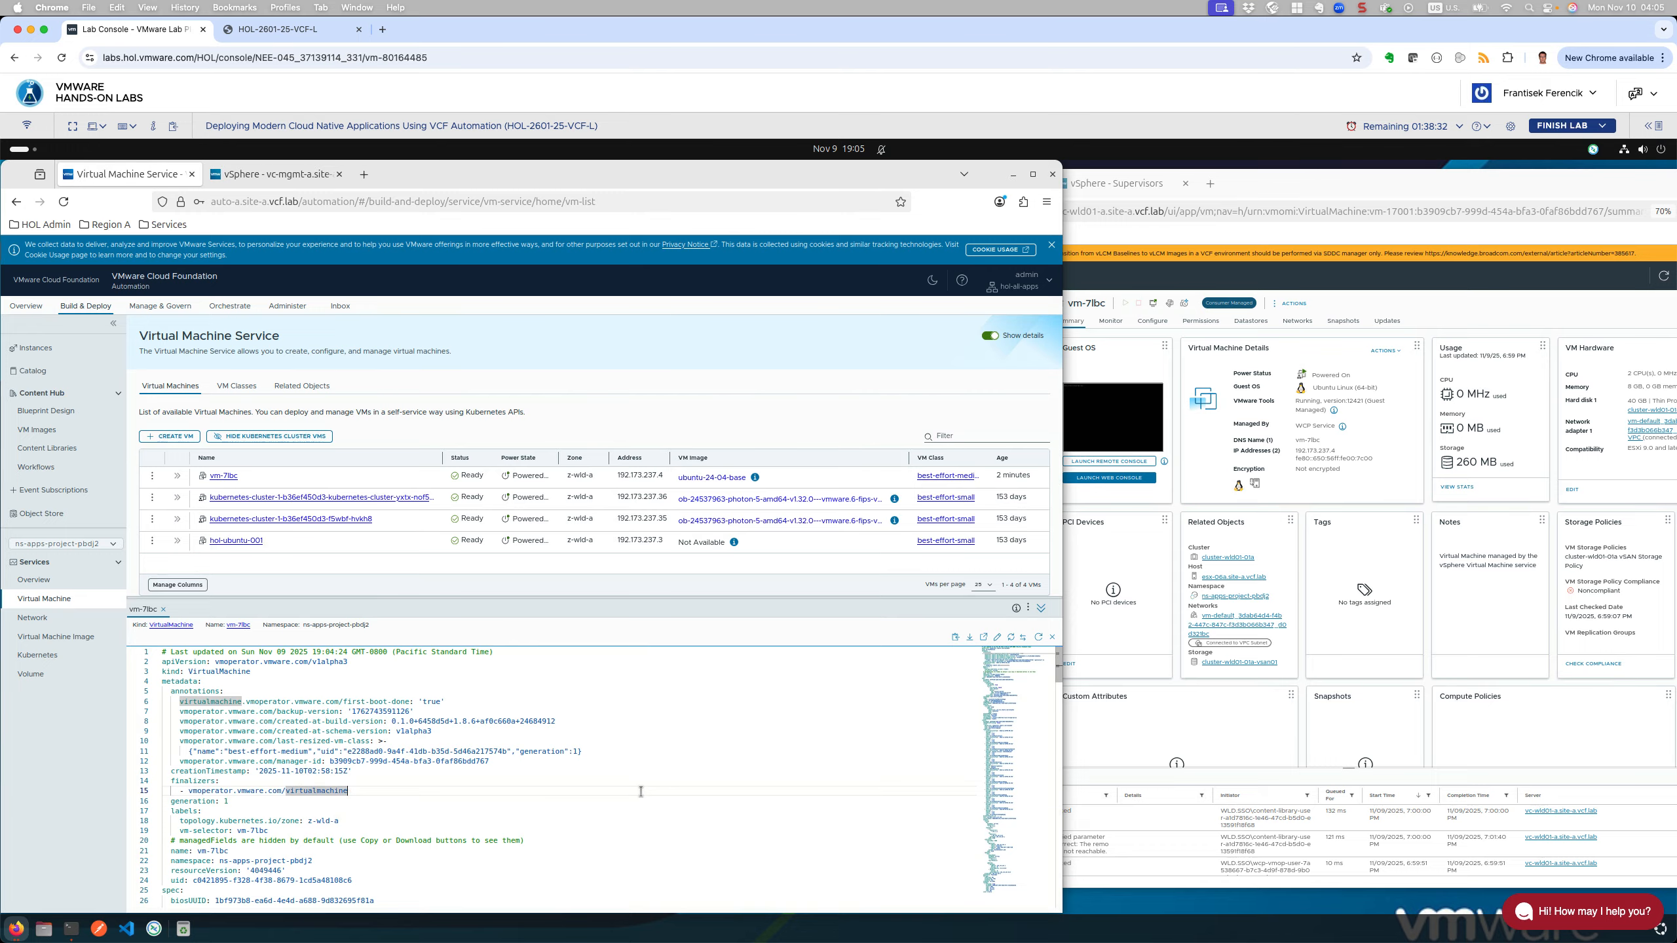
pyautogui.hotkey('ctrl', 'f')
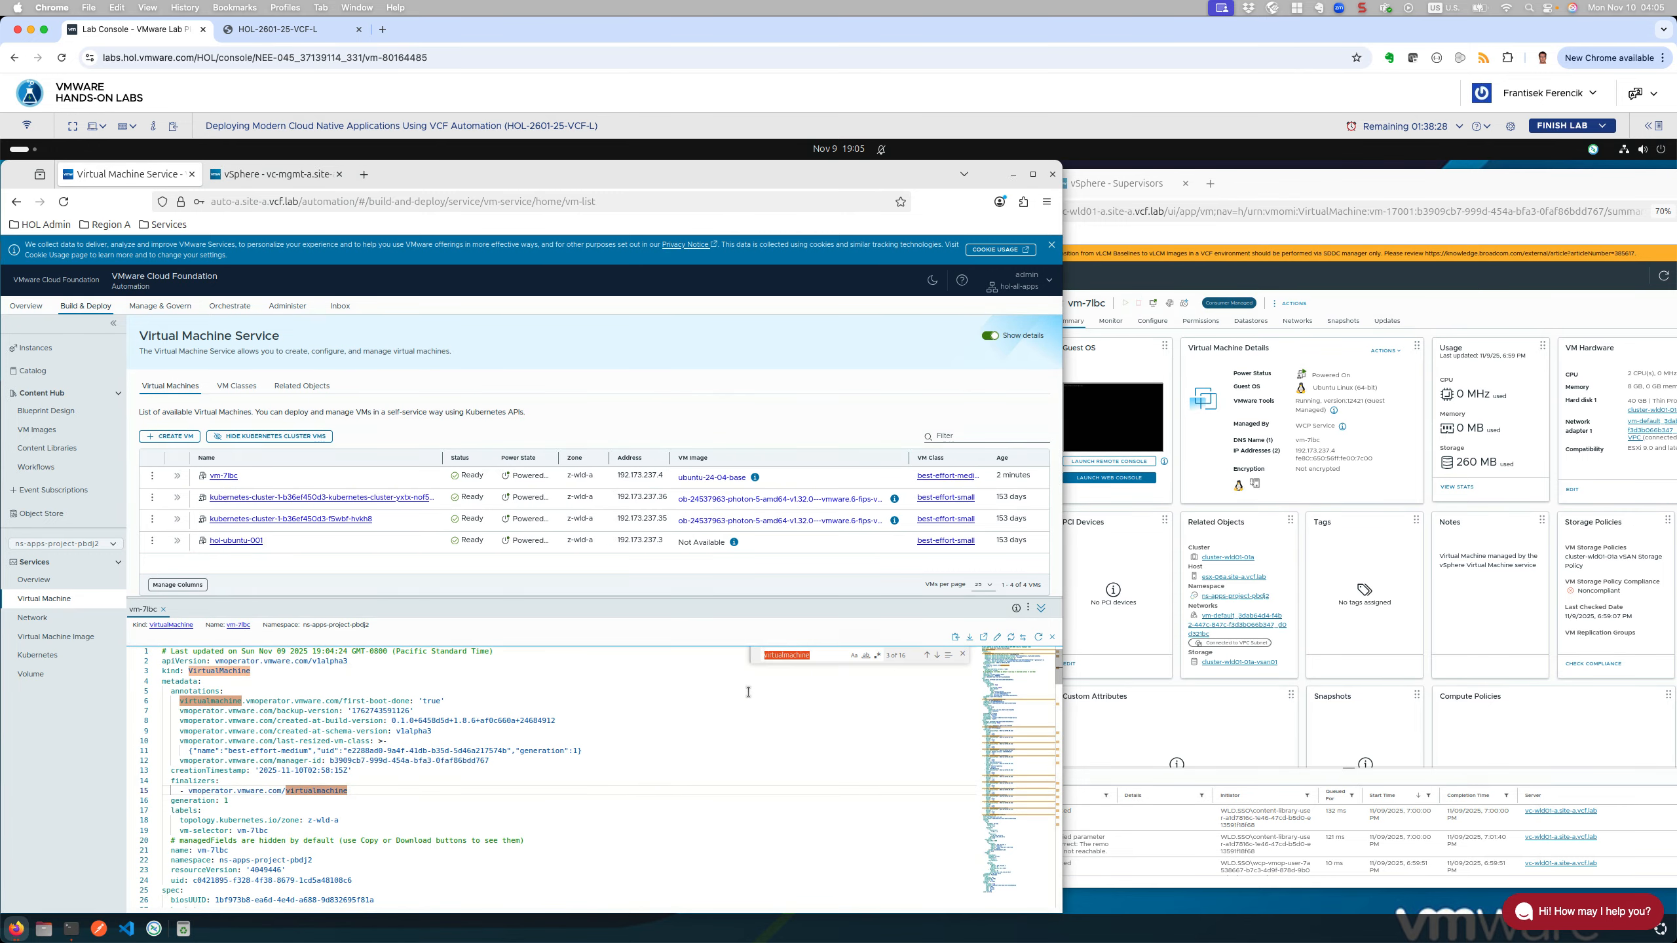
pyautogui.write('vm-')
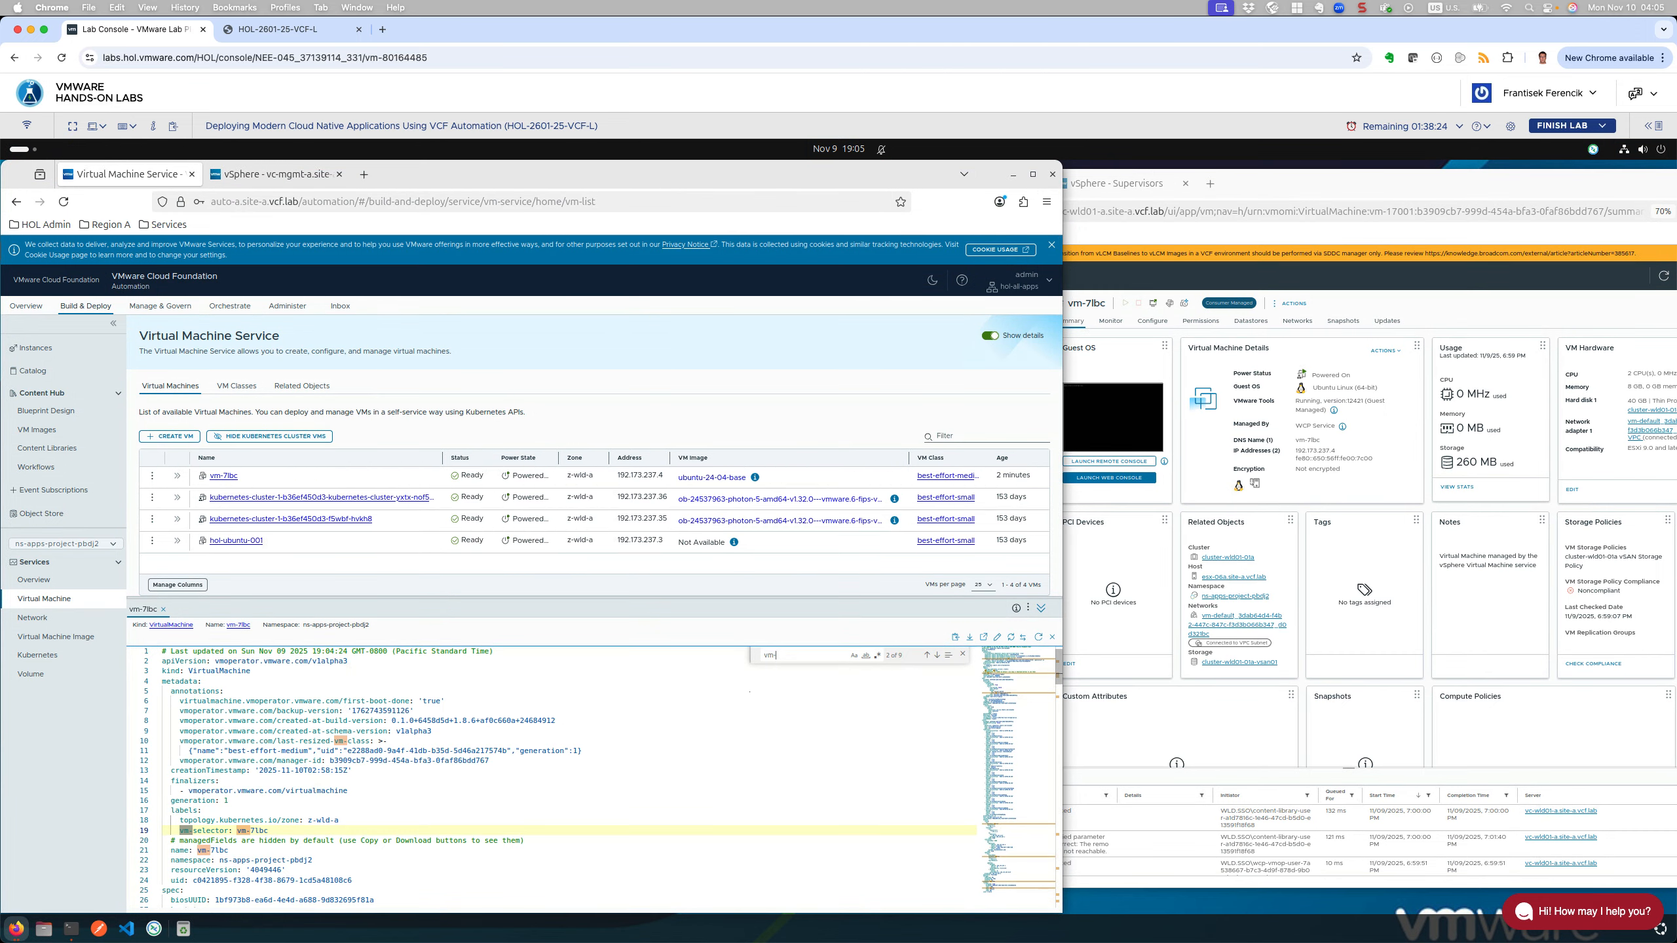
pyautogui.press('Return')
pyautogui.moveTo(230, 851); pyautogui.dragTo(199, 850)
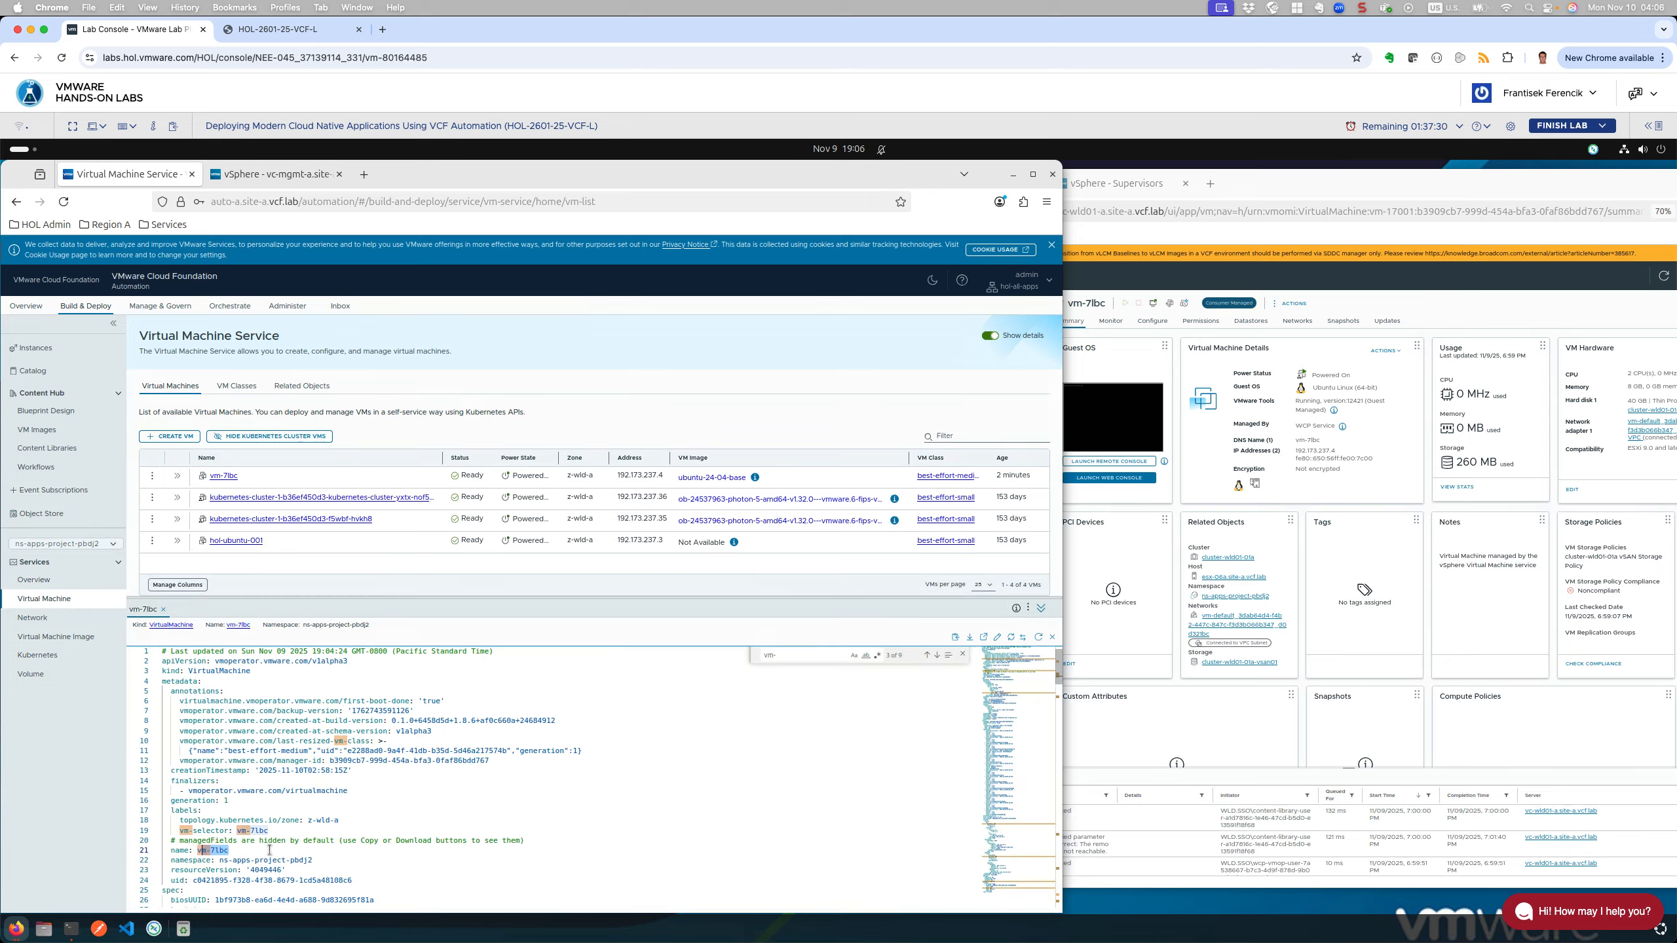
pyautogui.rightClick(207, 848)
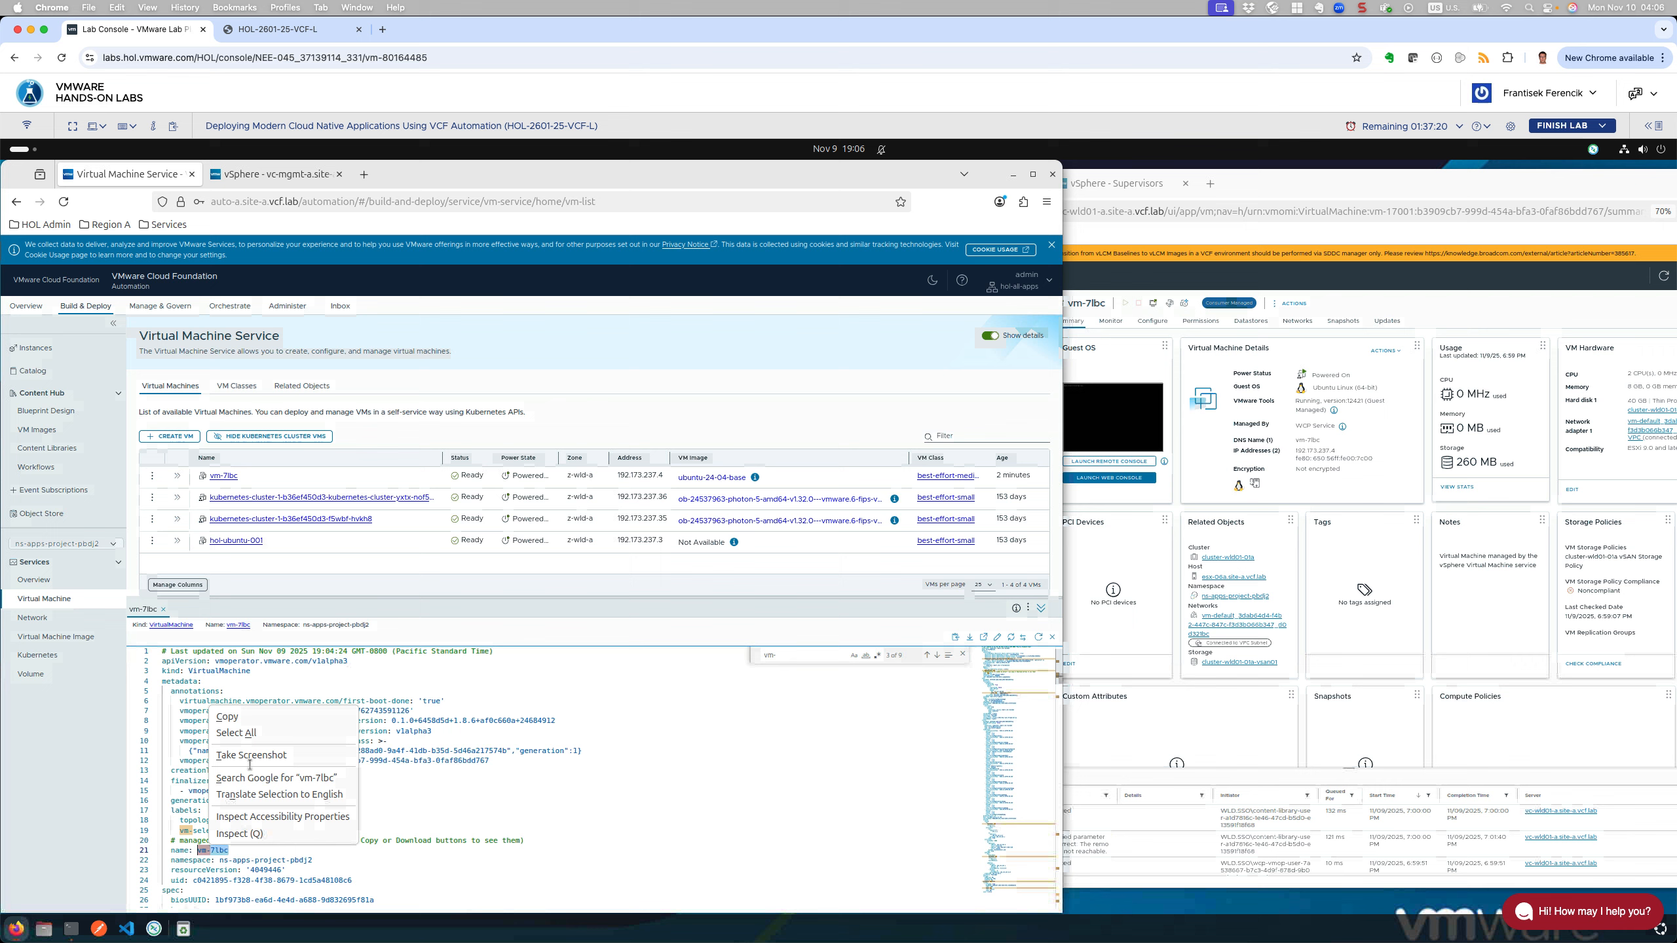
# Step: Copy vm-7lbc into a new untitled VS Code note, then bring the browser back
pyautogui.click(228, 716)
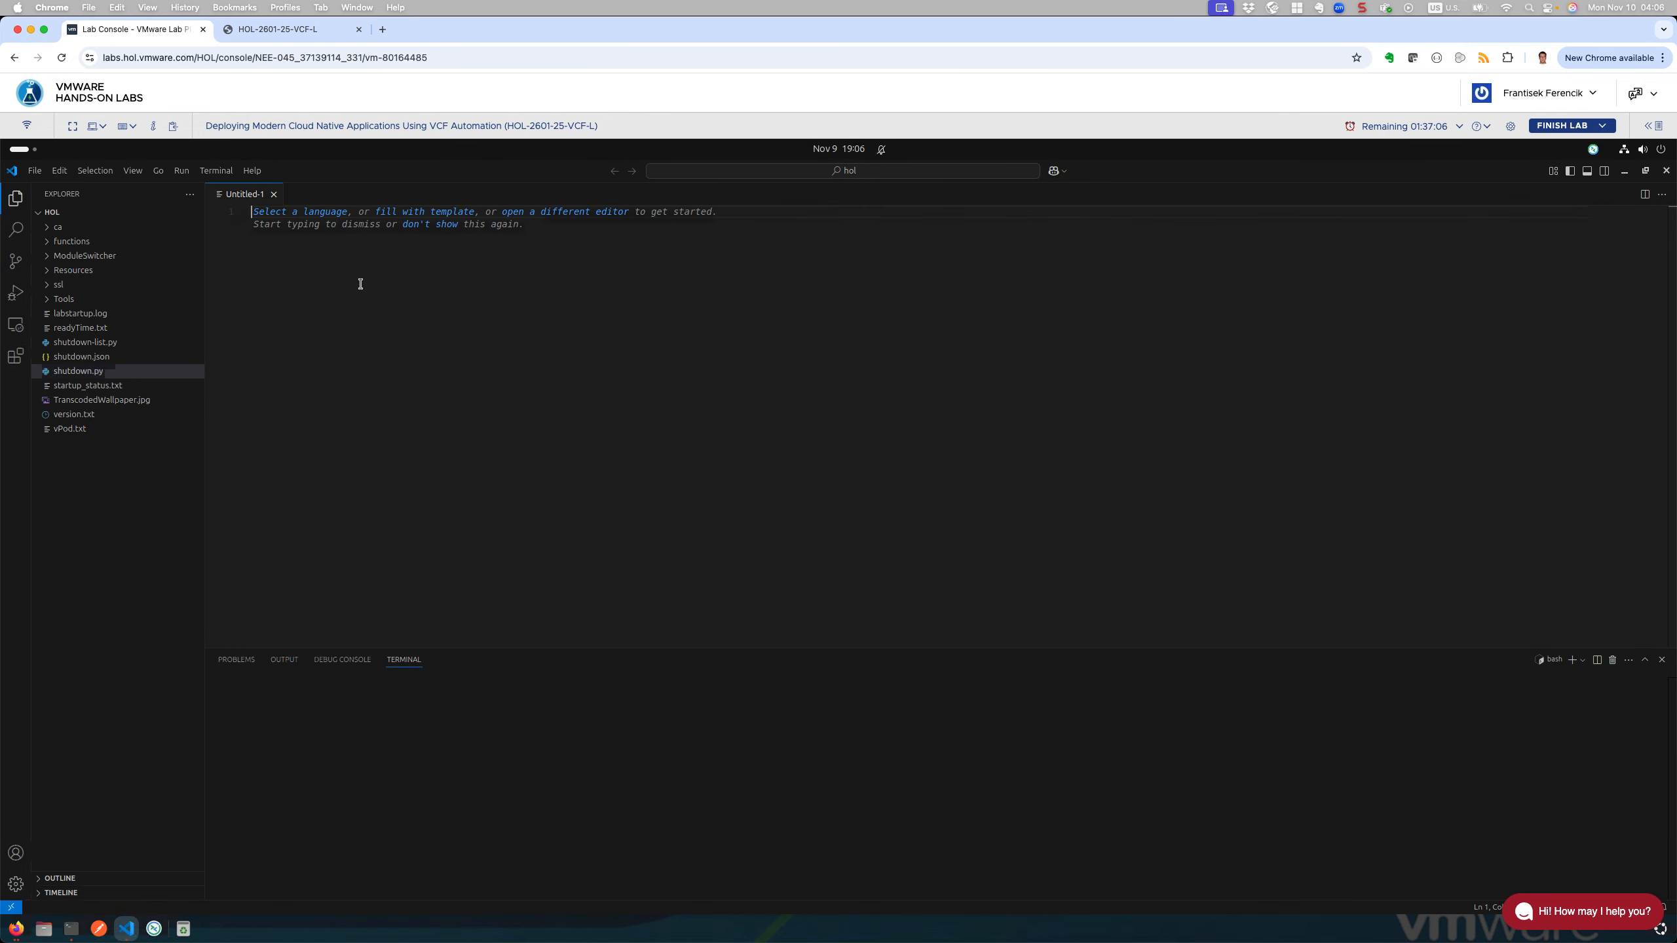
pyautogui.write('vm-7lbc')
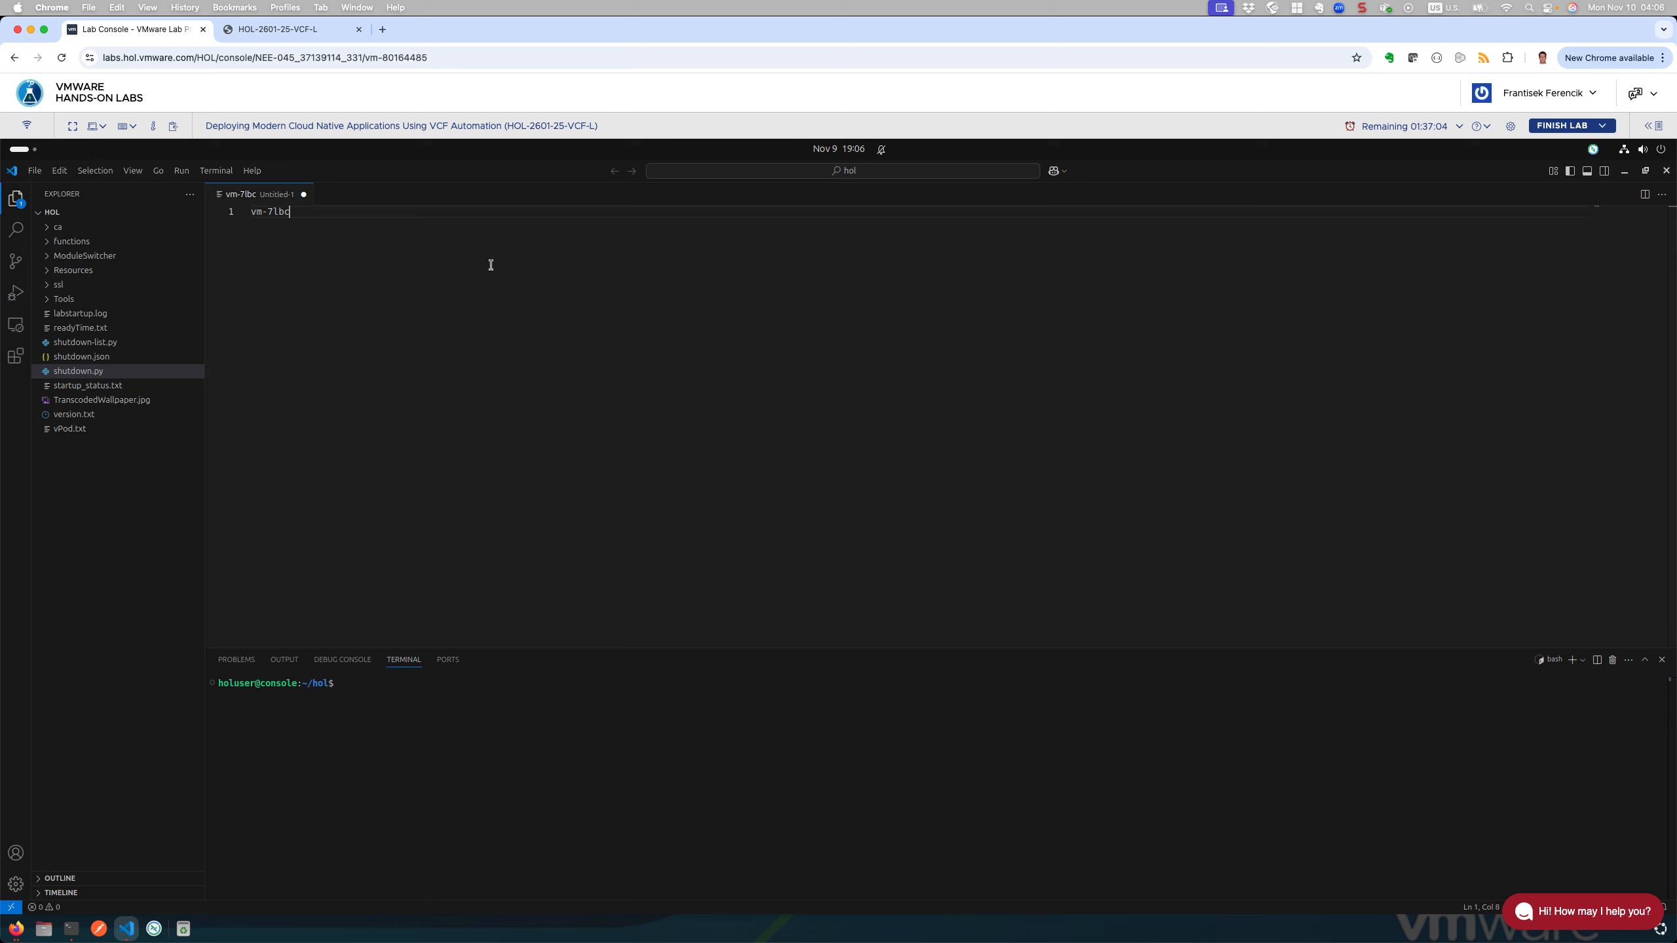
pyautogui.click(1645, 171)
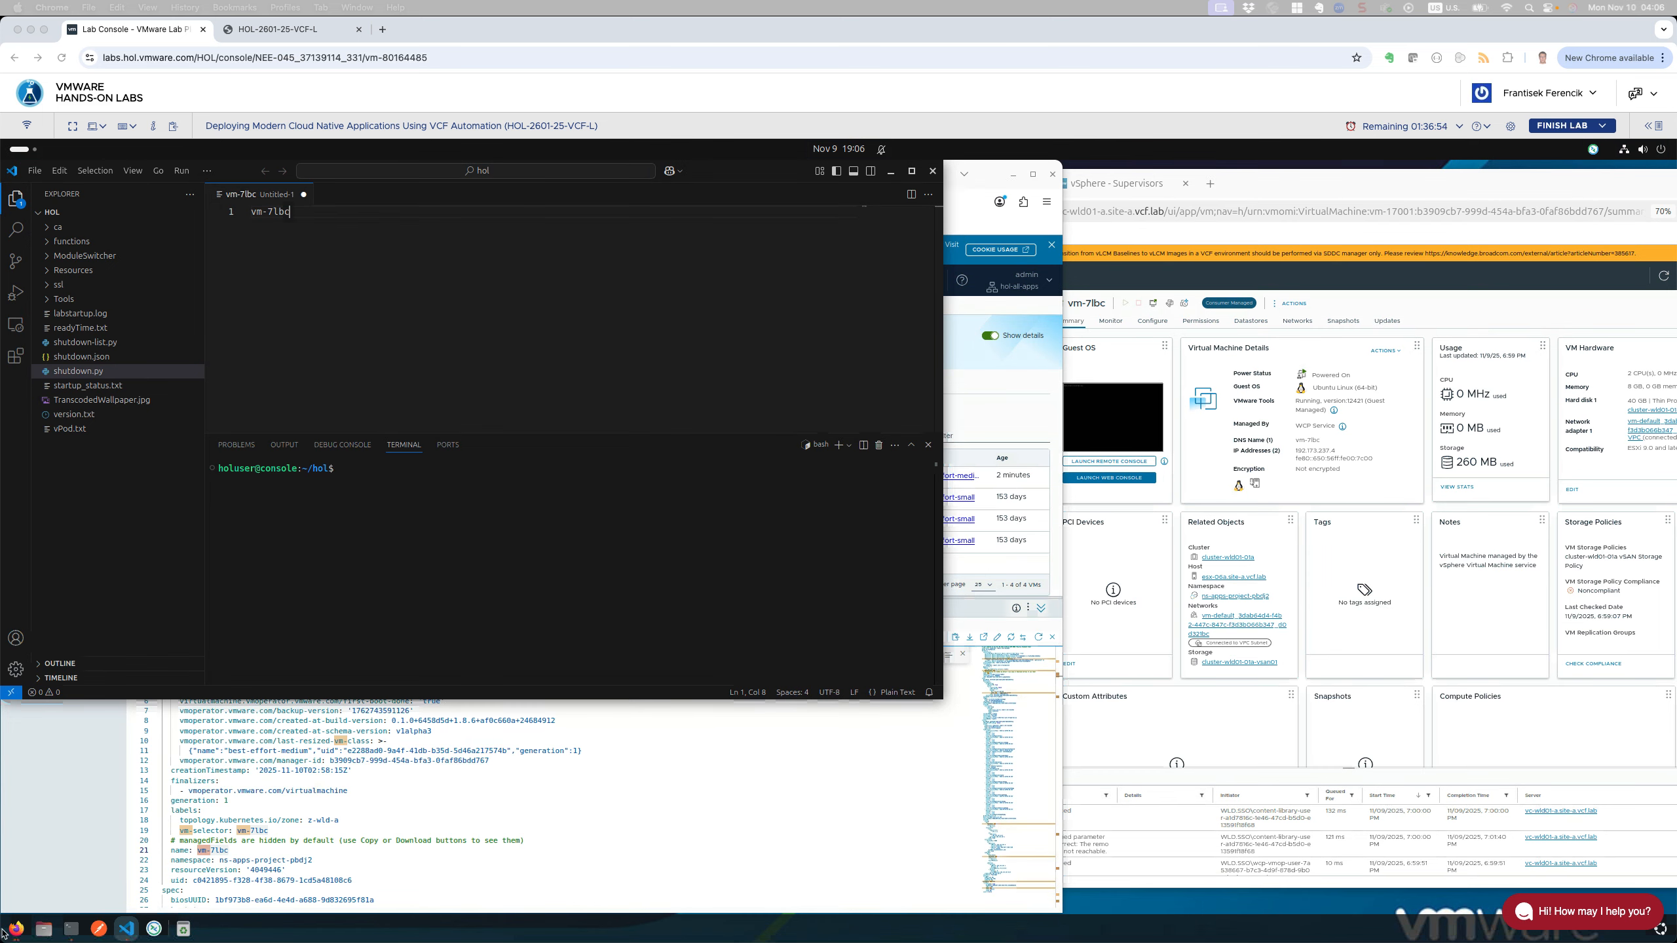
pyautogui.click(760, 757)
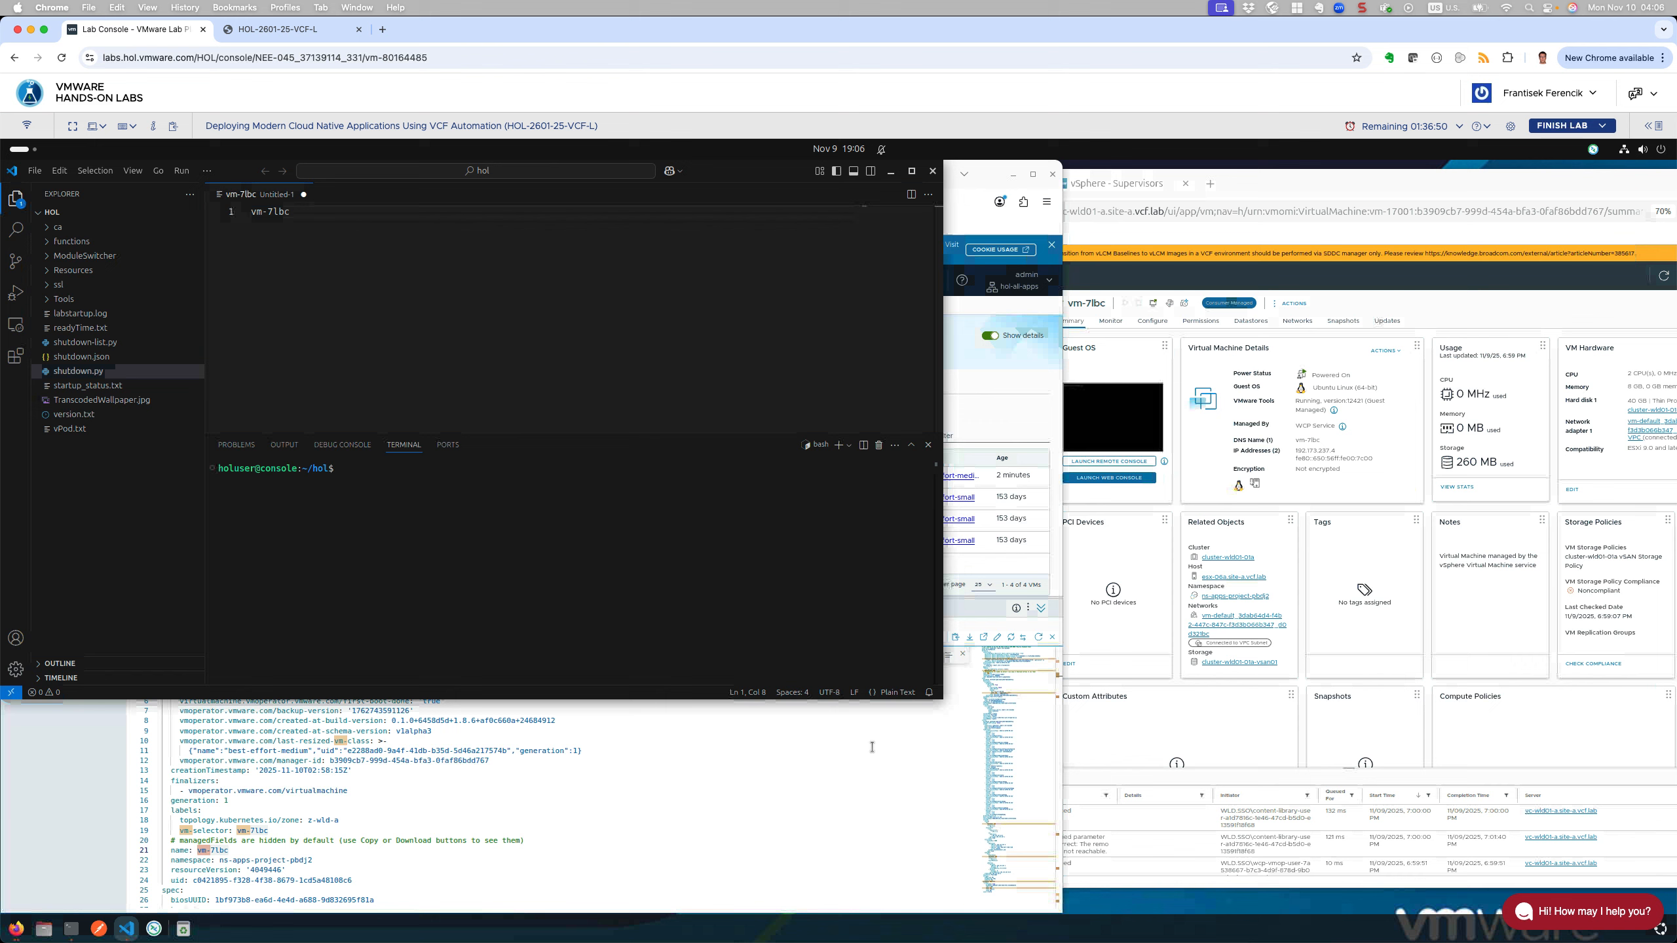
# Step: Go to Network Service's VM Load Balancers list and start creating a new VM load balancer
pyautogui.click(50, 796)
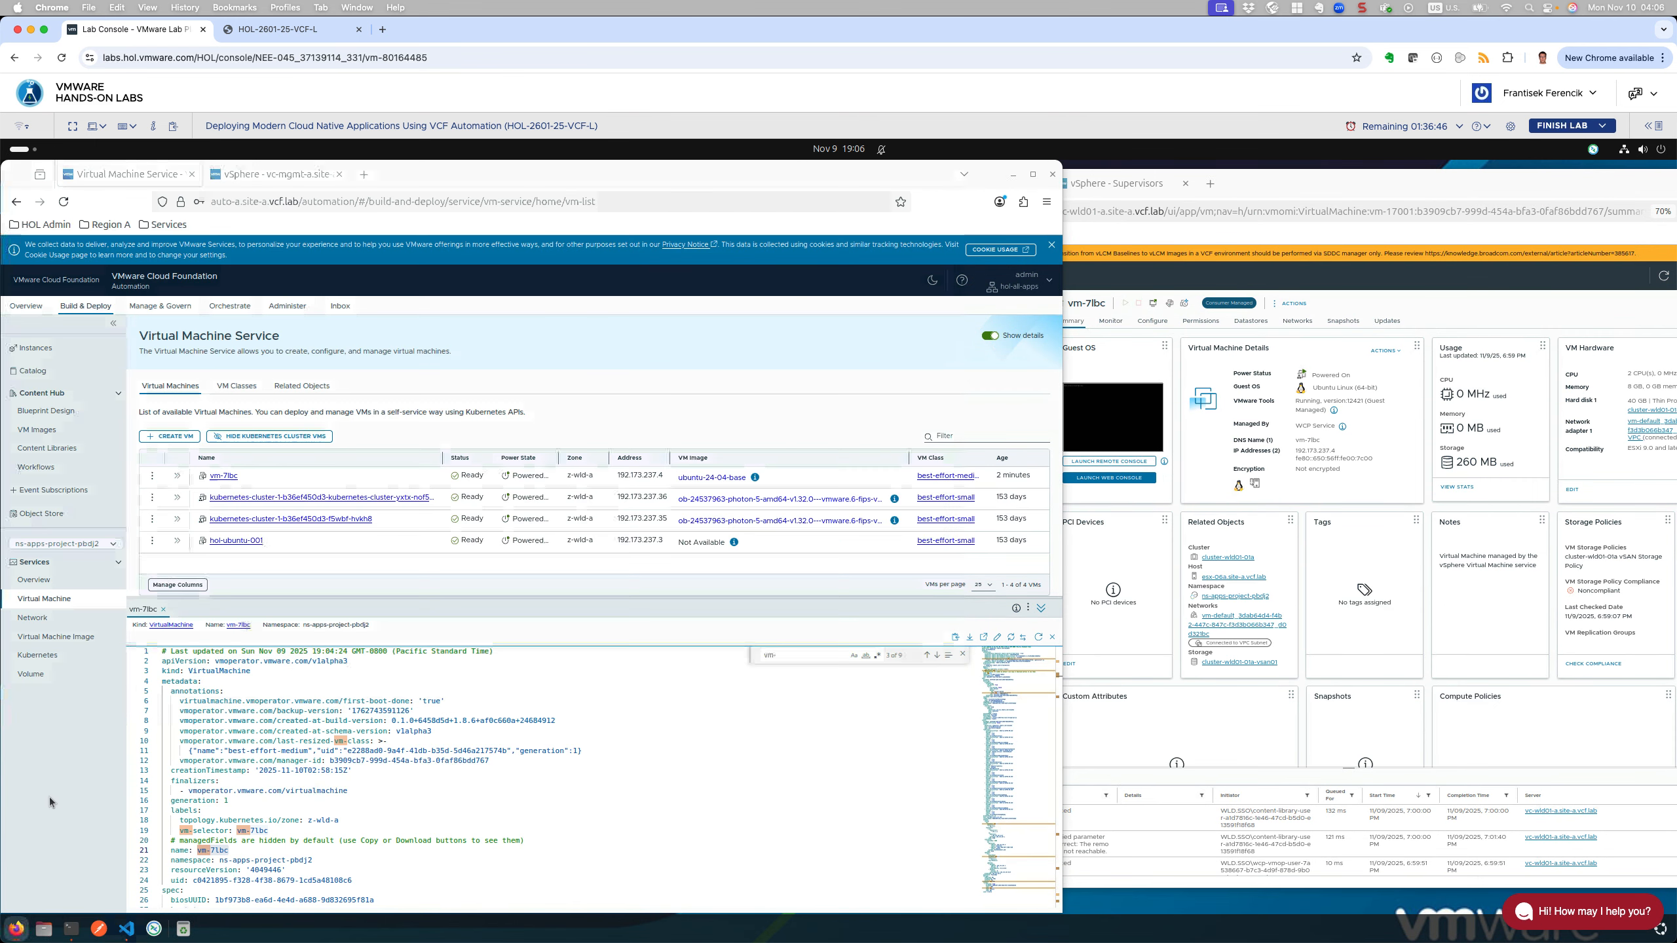
pyautogui.click(47, 618)
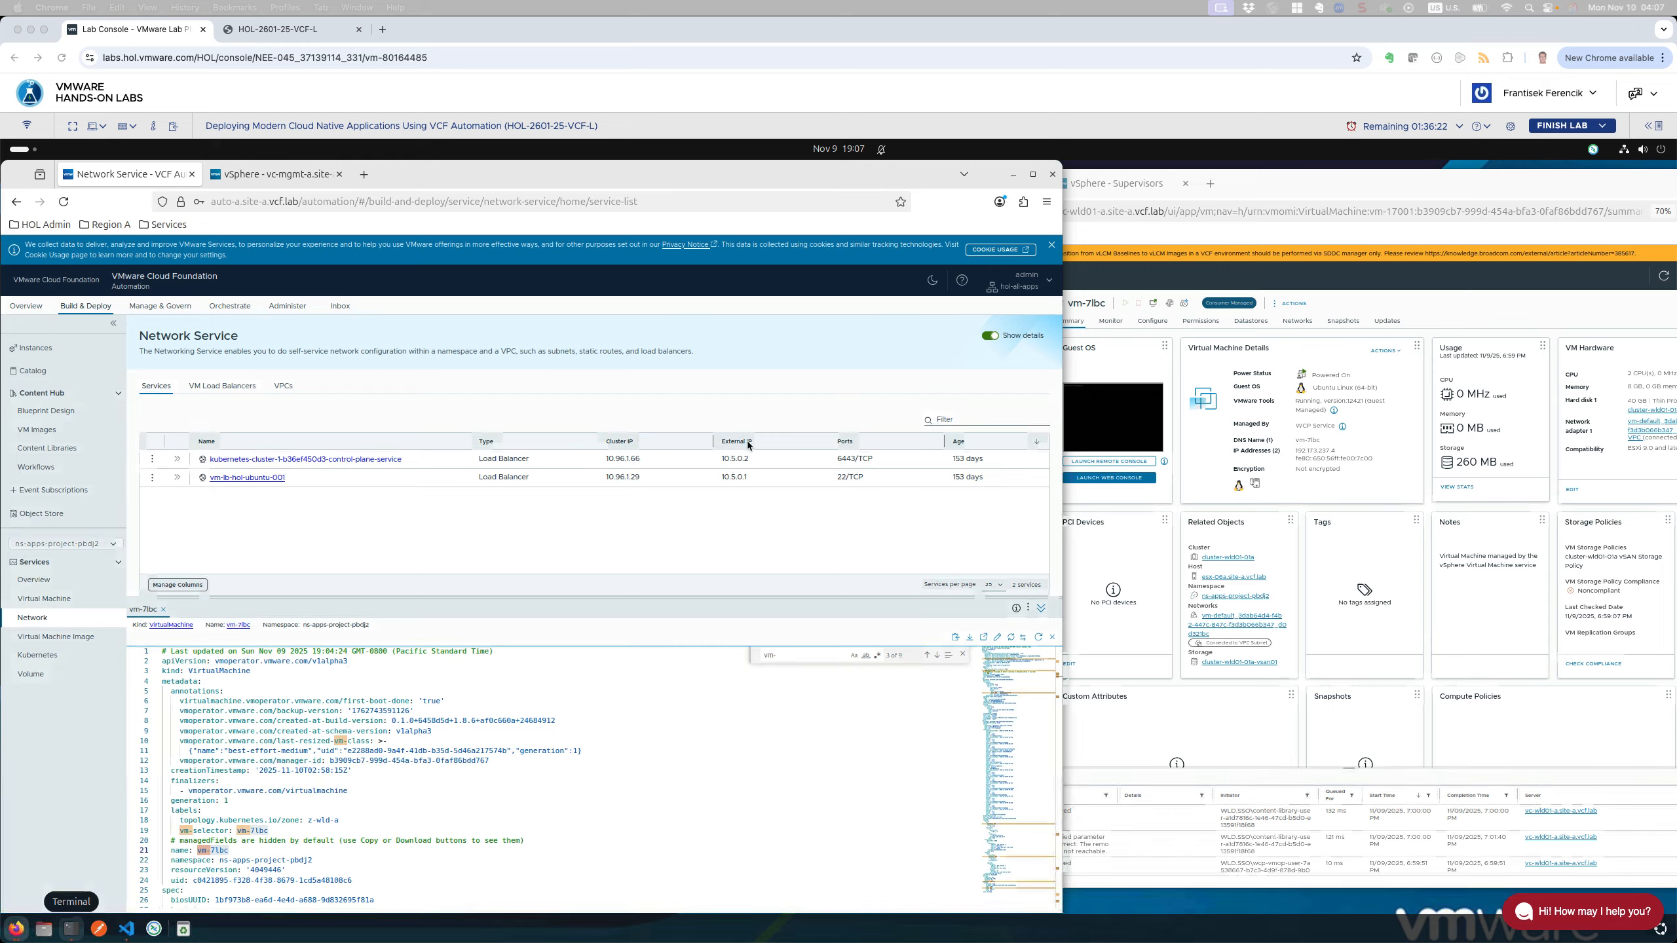
pyautogui.click(225, 389)
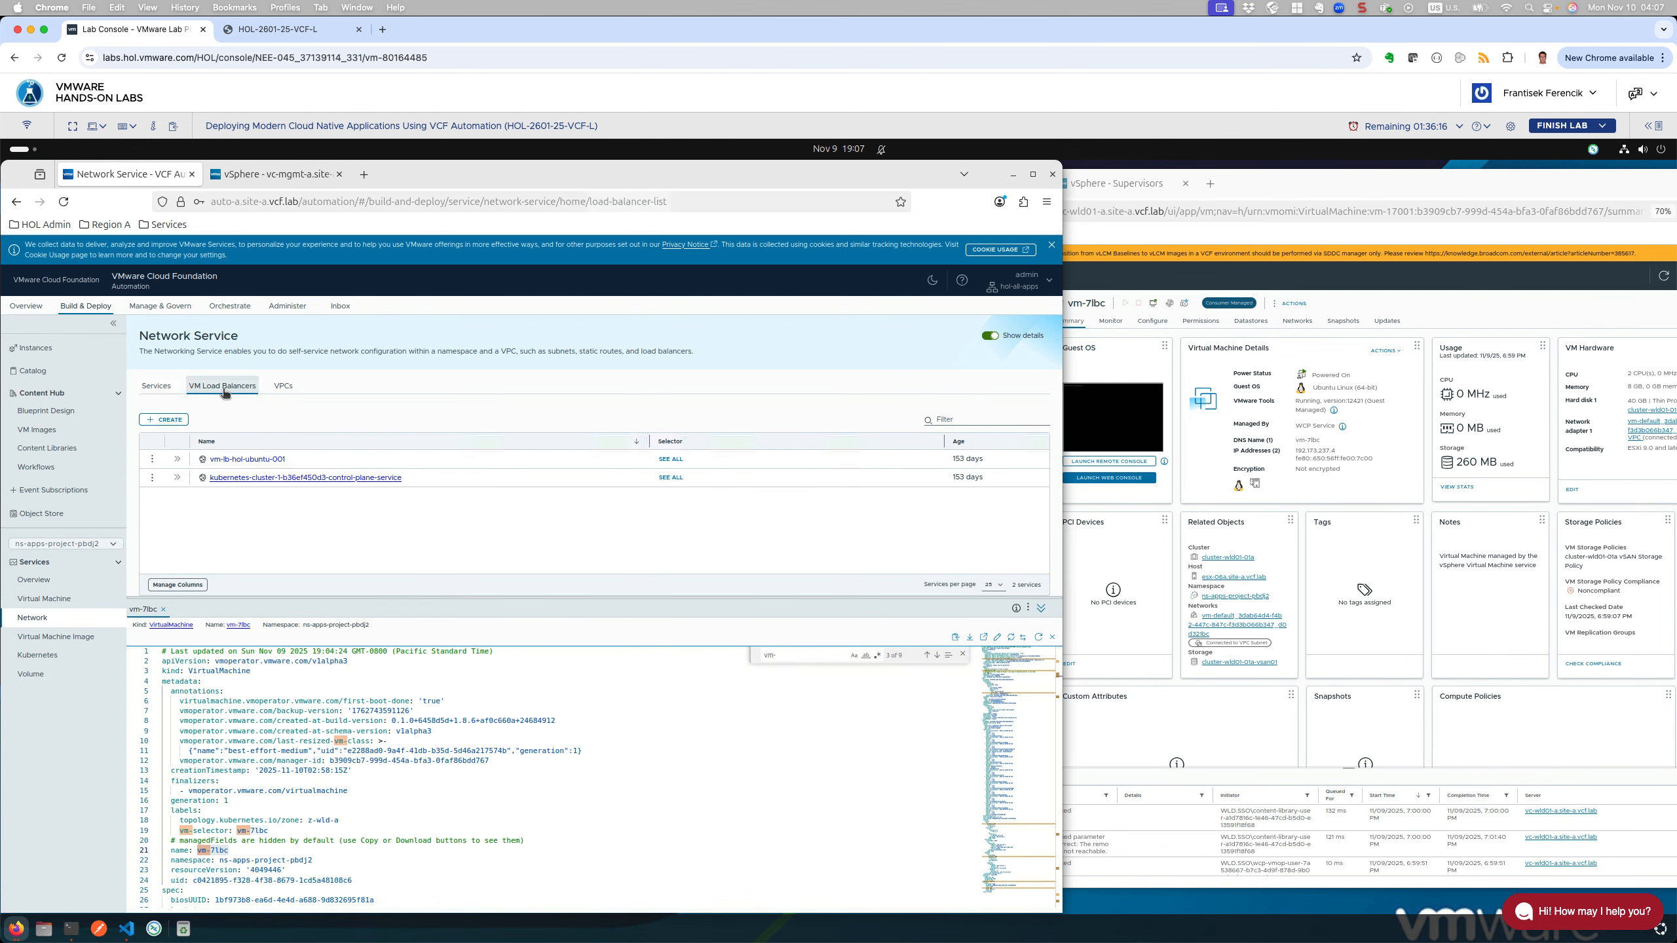
pyautogui.click(164, 419)
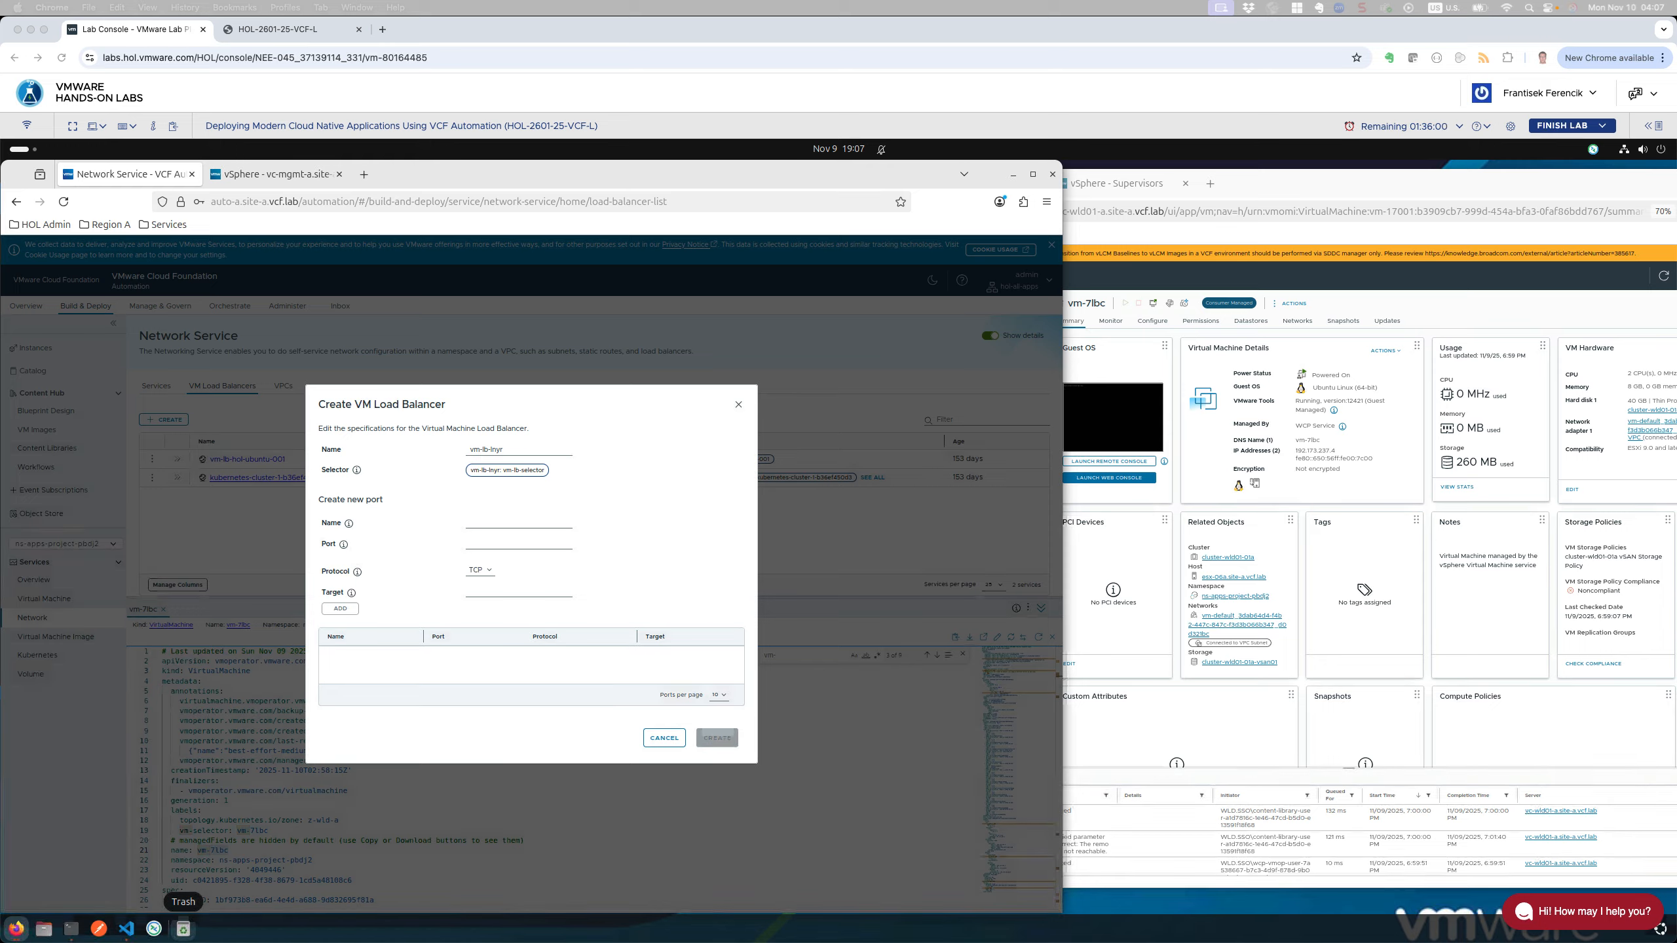
# Step: Add an ssh port 22 with target port 22 and create the vm-lb-lnyr load balancer
pyautogui.click(506, 450)
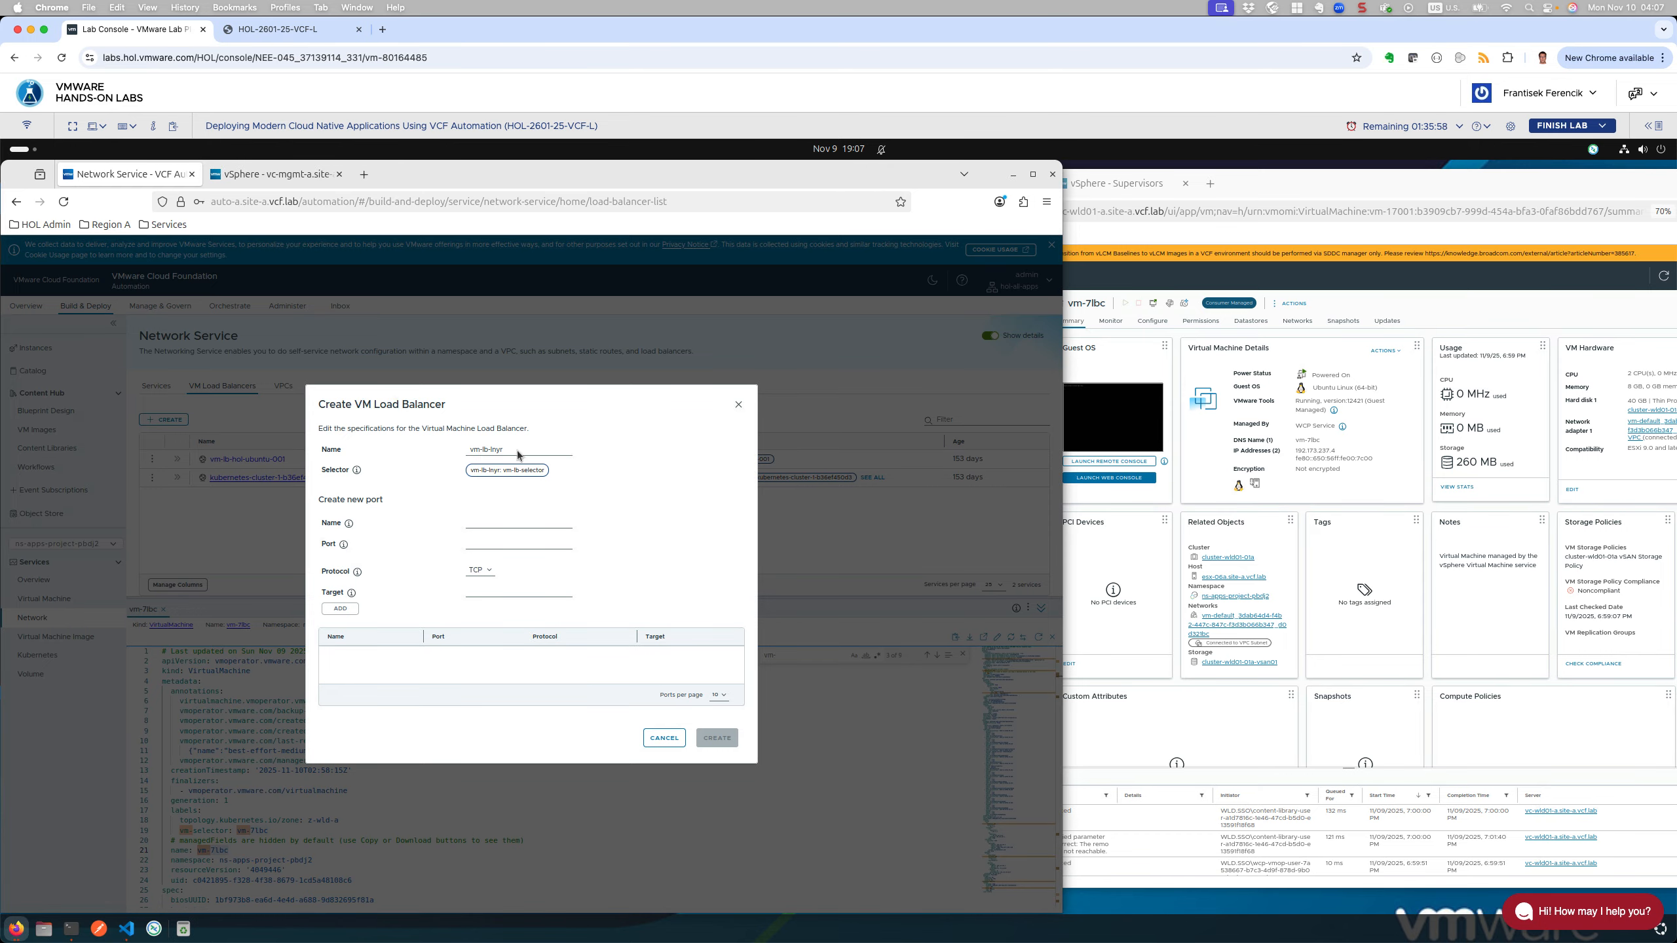
pyautogui.click(522, 450)
pyautogui.click(484, 525)
pyautogui.write('ssh')
pyautogui.press('Tab')
pyautogui.press('Tab')
pyautogui.write('22')
pyautogui.click(492, 593)
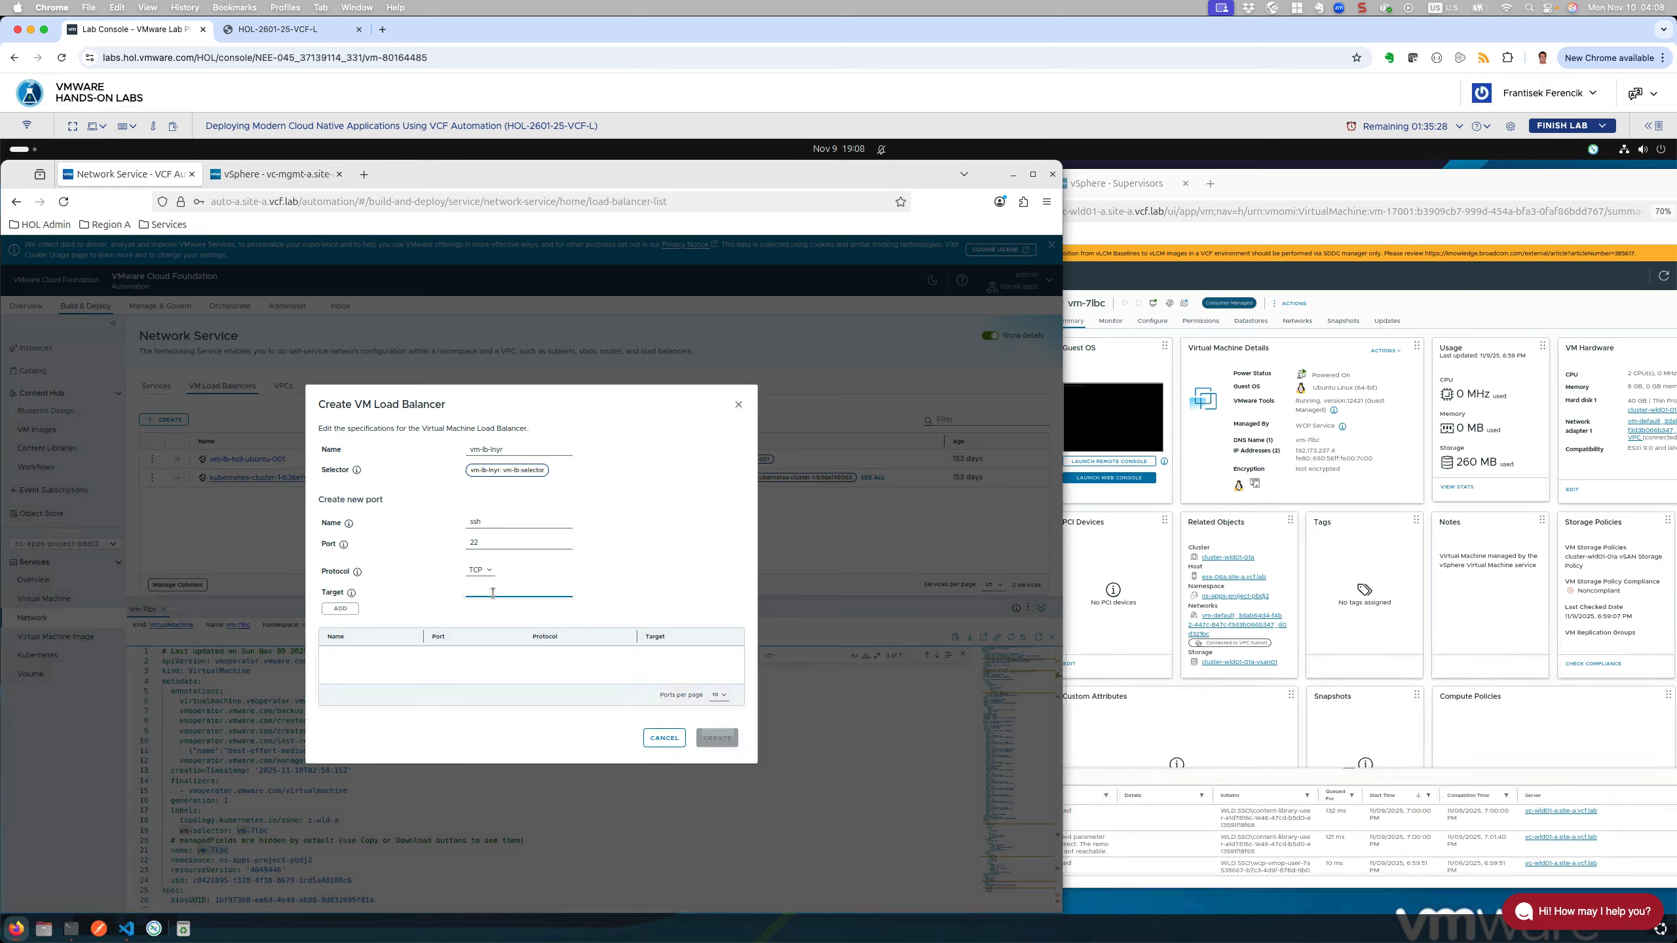
pyautogui.write('22')
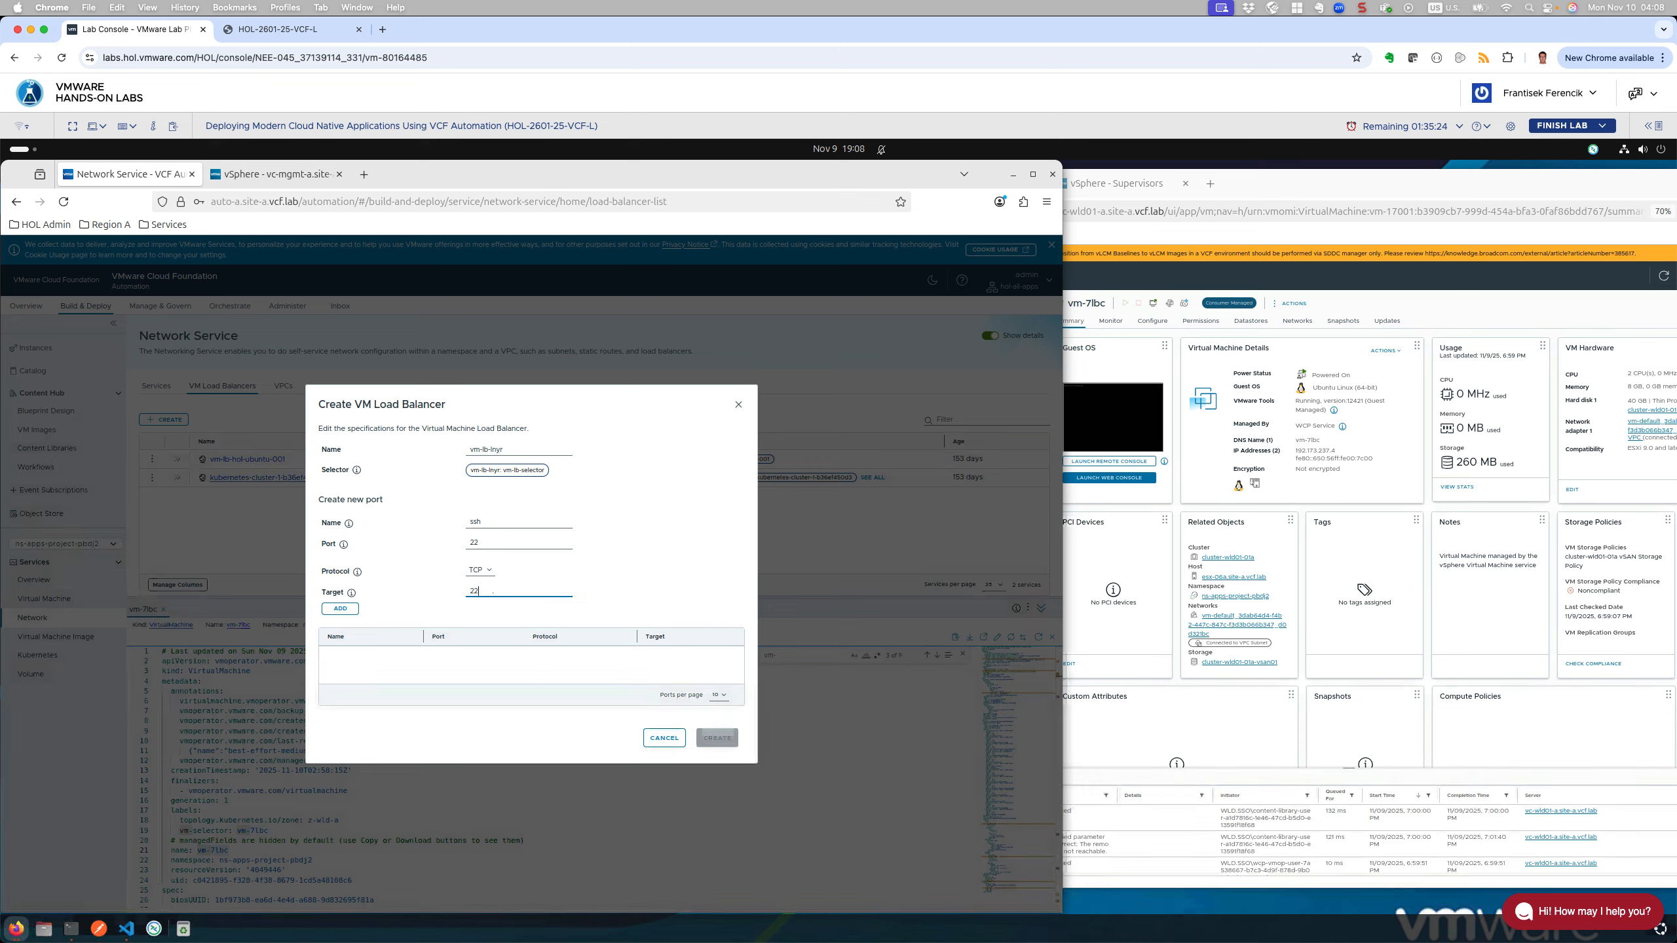
pyautogui.click(340, 611)
pyautogui.click(340, 609)
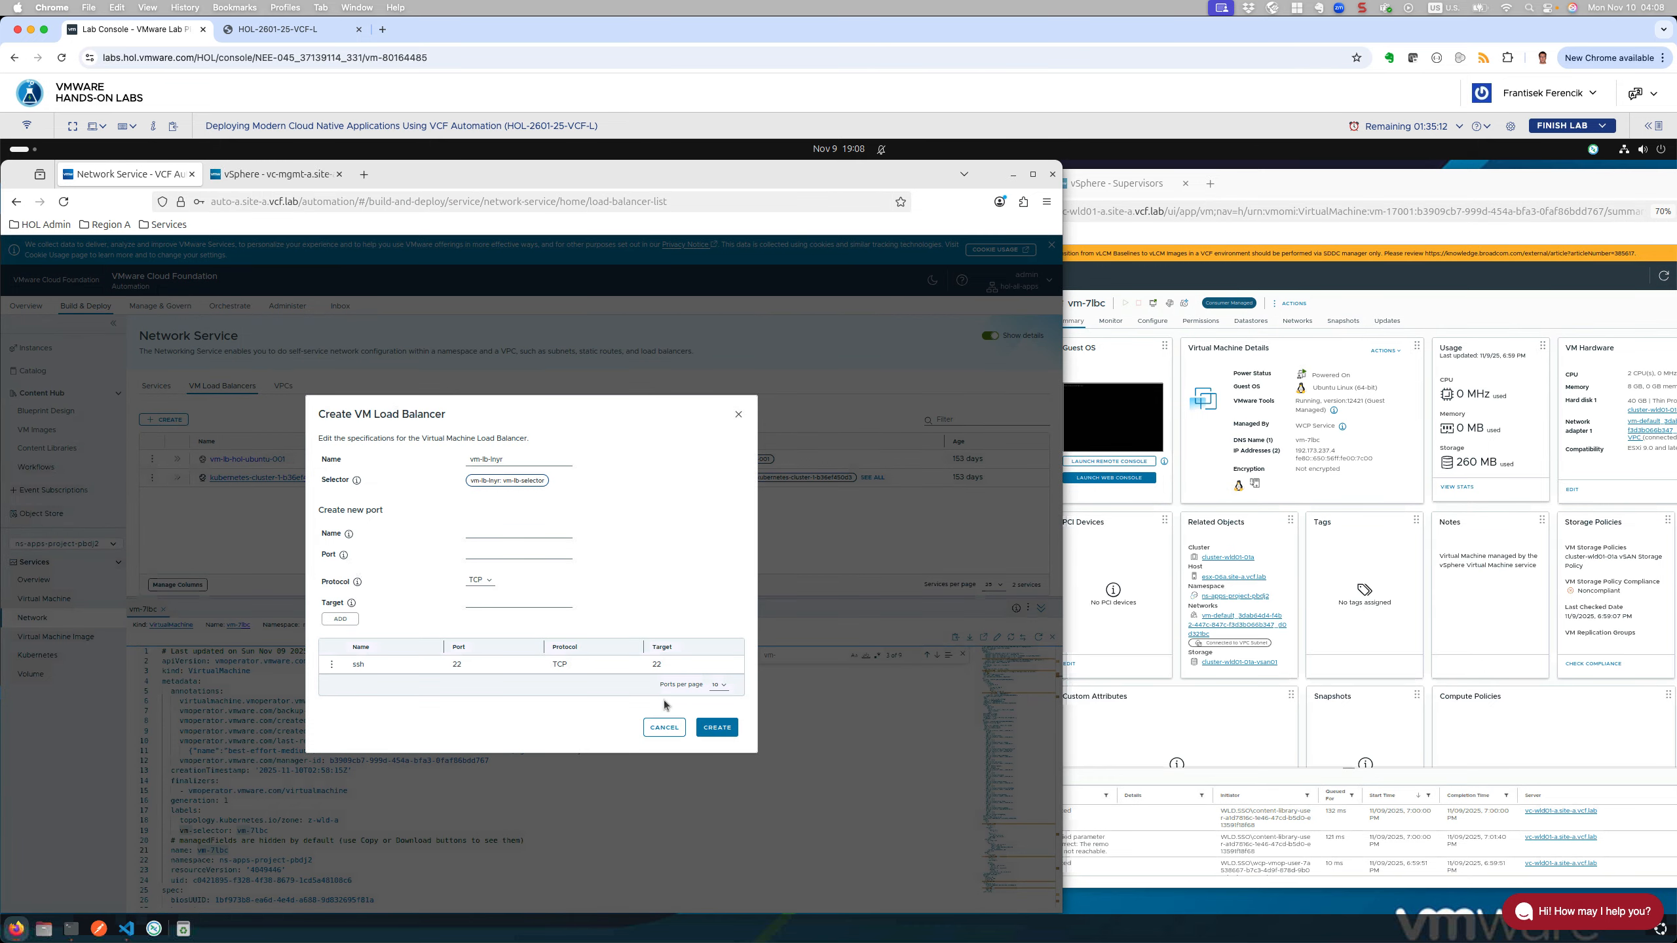
pyautogui.click(723, 727)
pyautogui.click(722, 728)
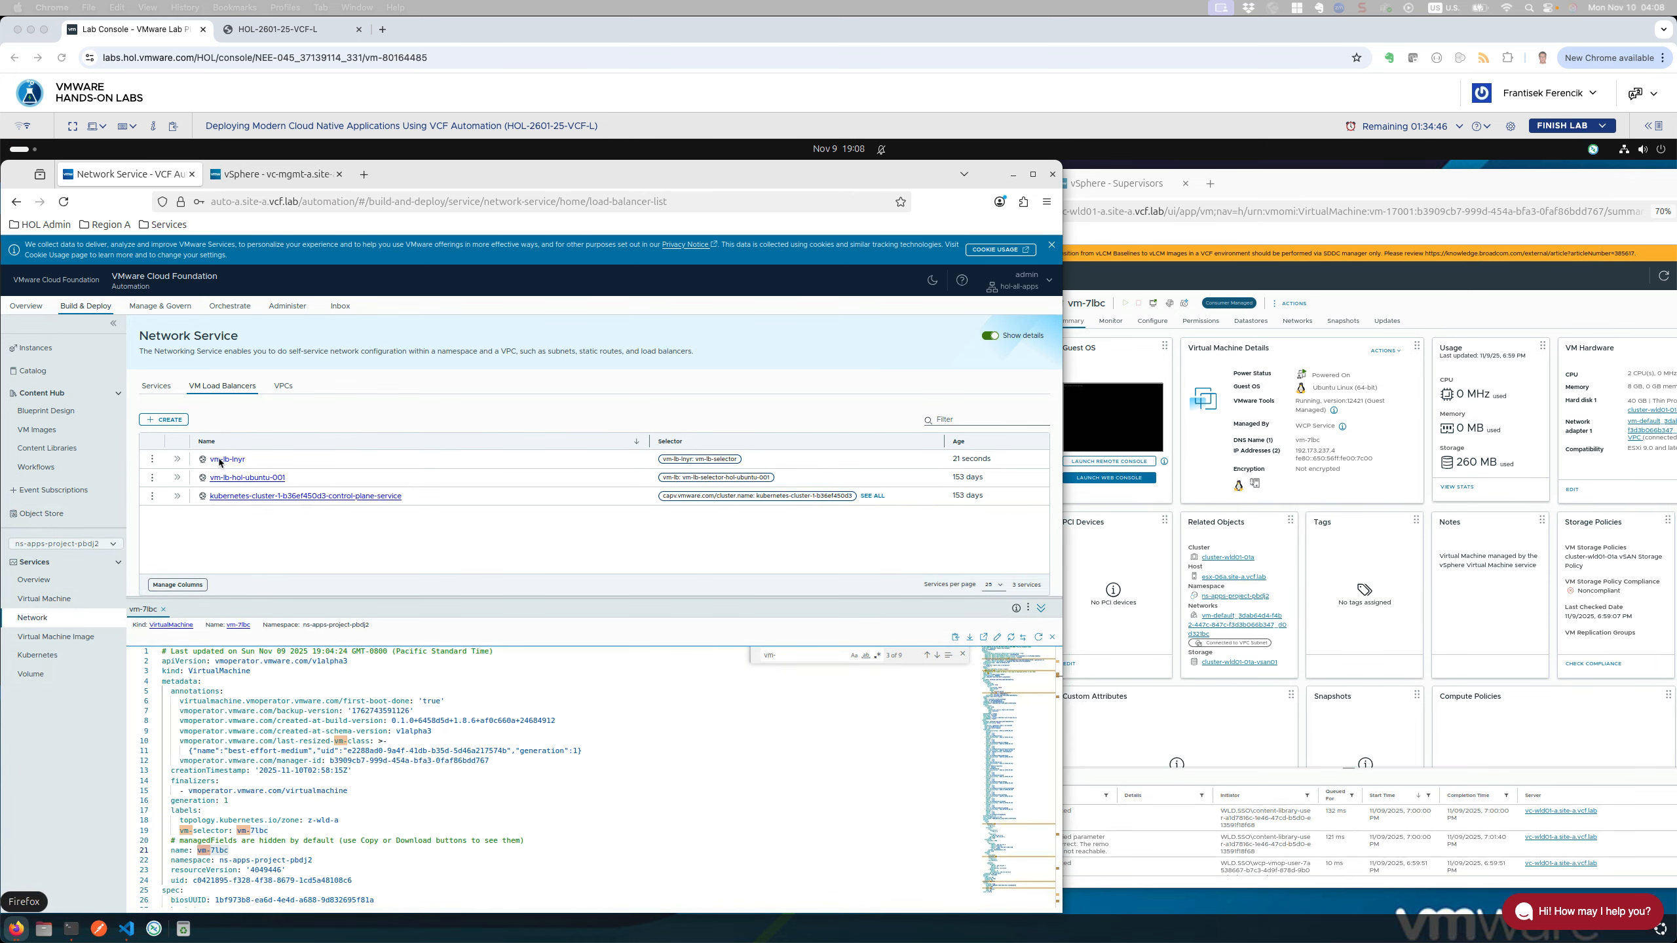
# Step: Inspect the new vm-lb-lnyr load balancer's details and open its actions menu
pyautogui.click(177, 459)
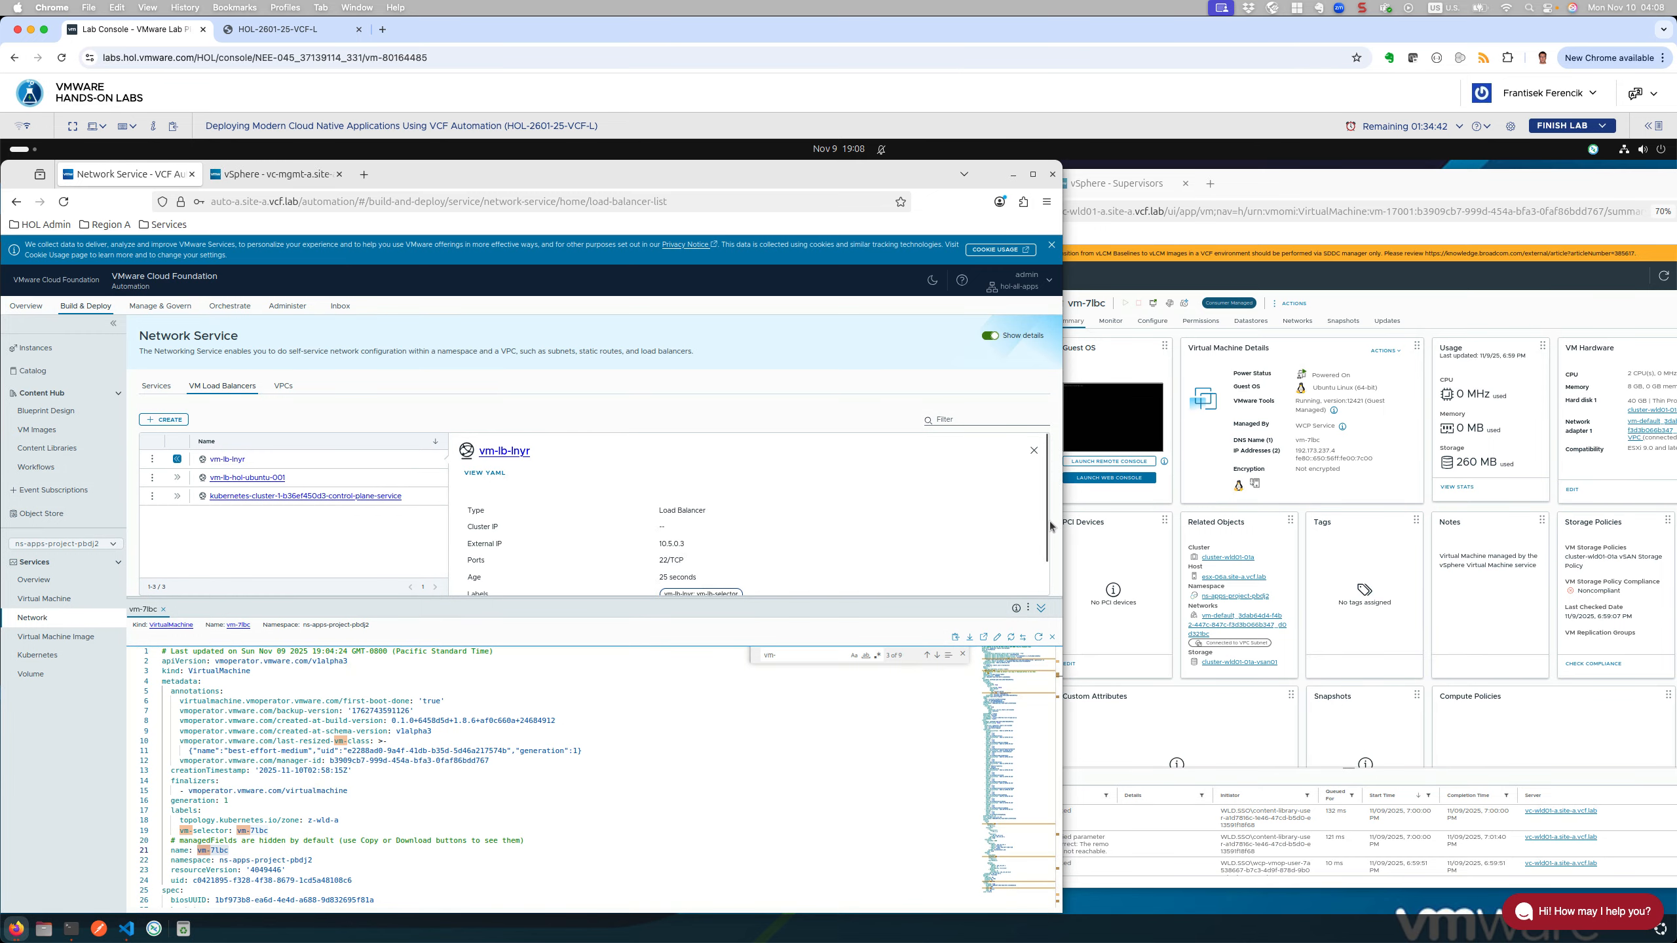
pyautogui.scroll(-1, 1039, 568)
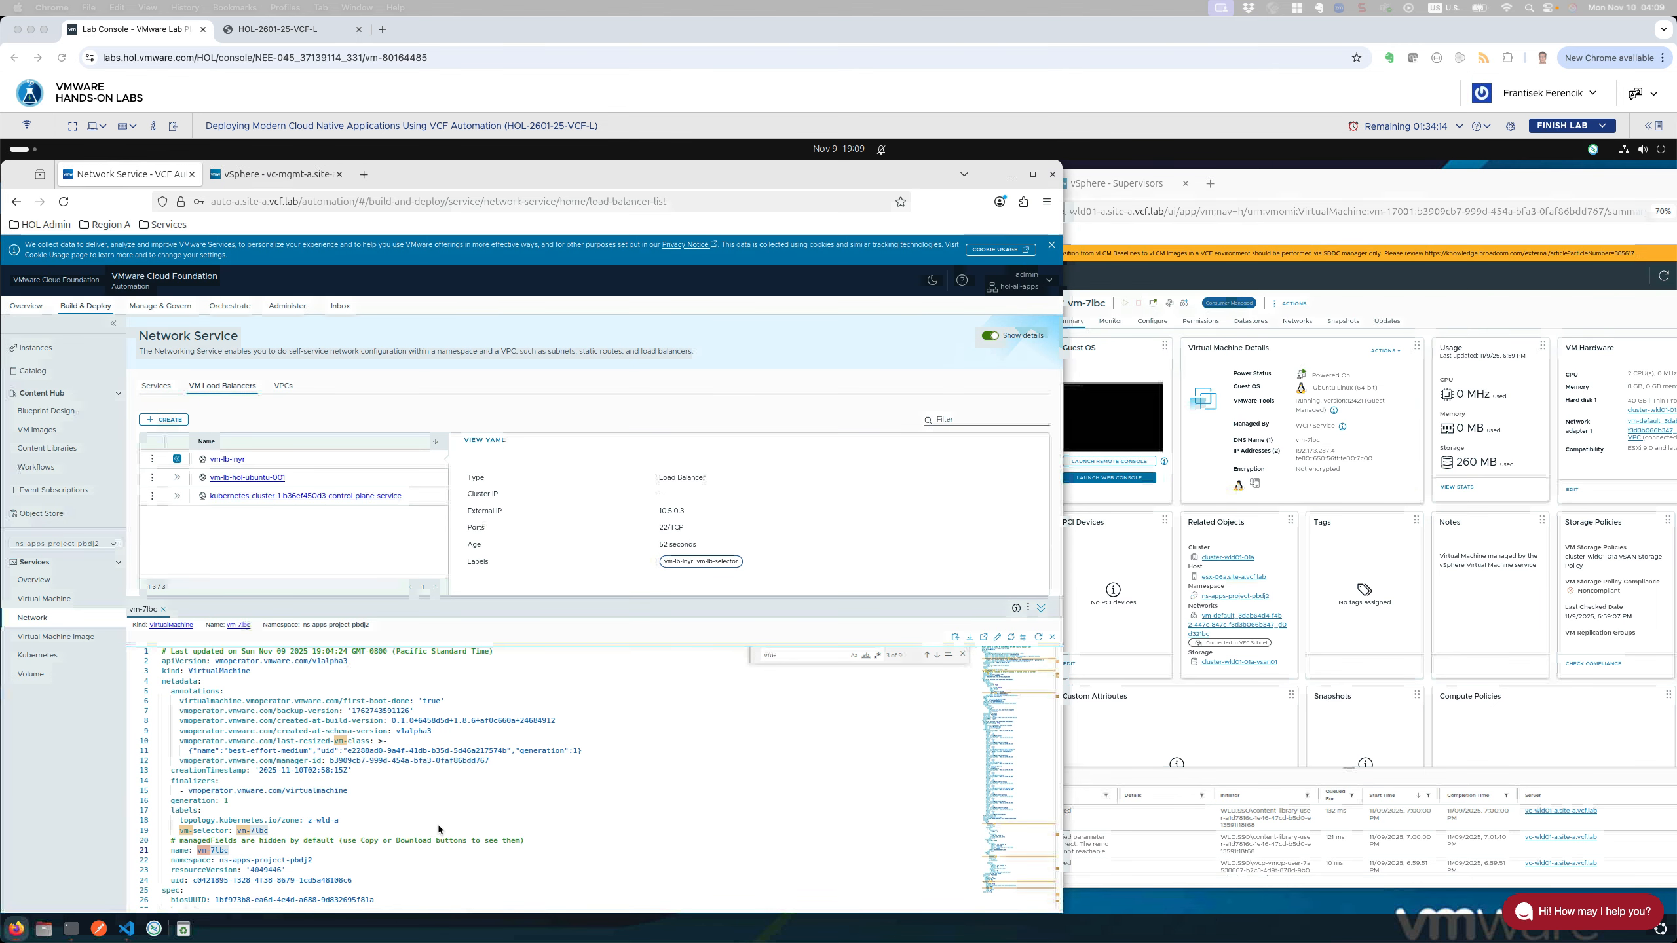
pyautogui.click(335, 514)
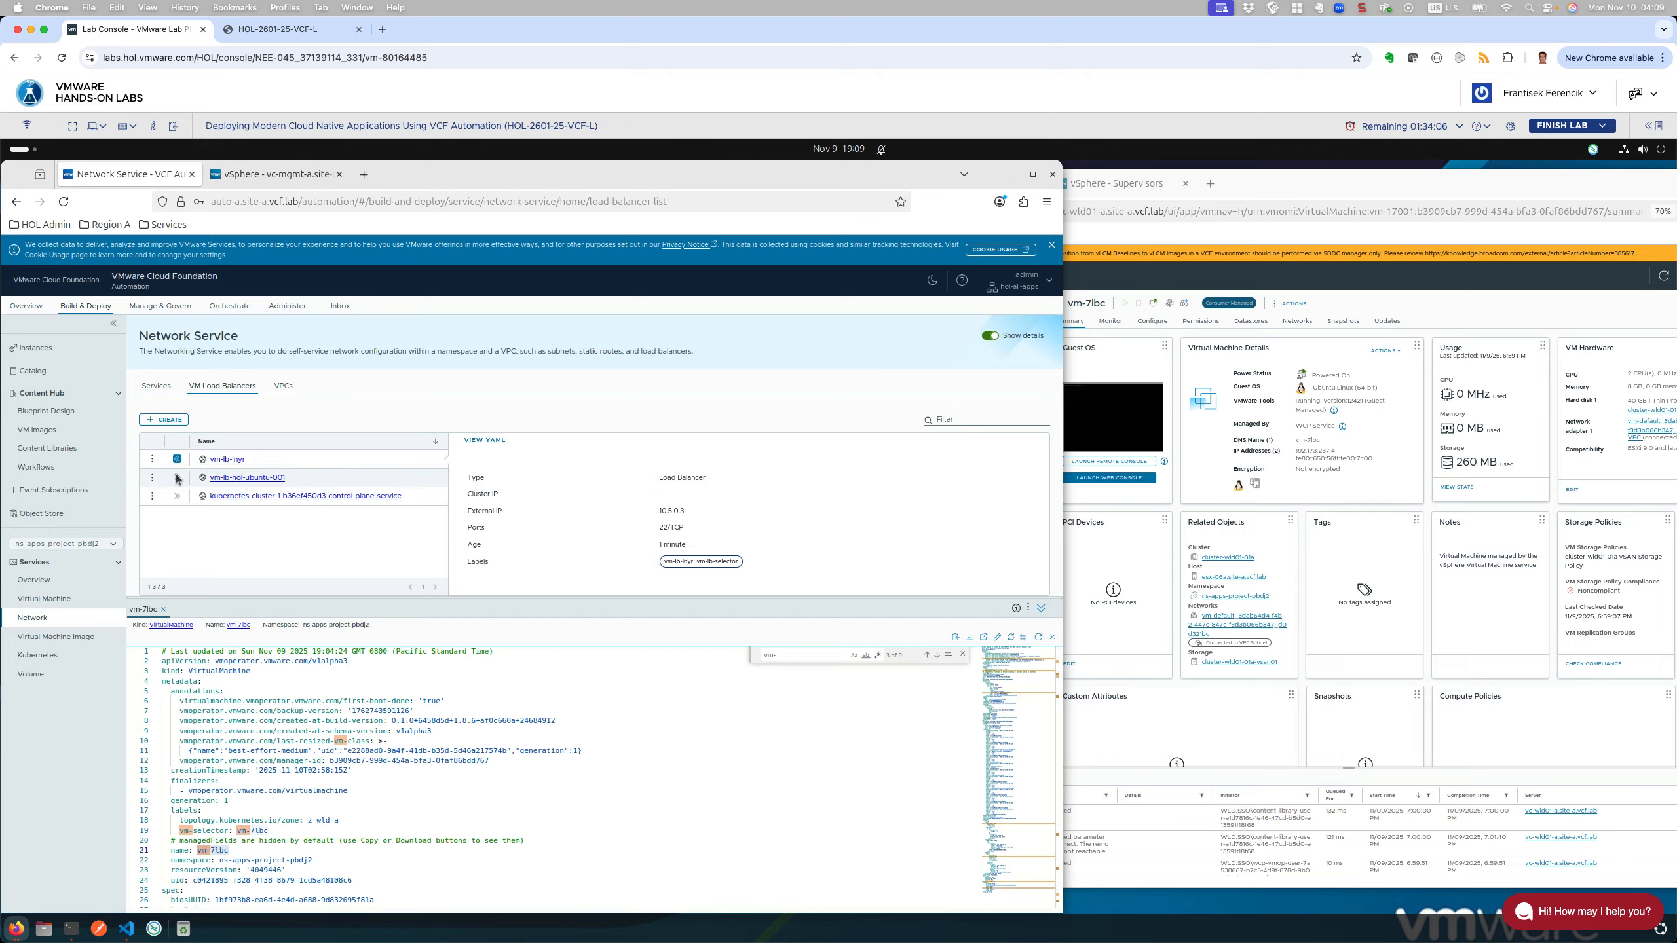
pyautogui.click(154, 463)
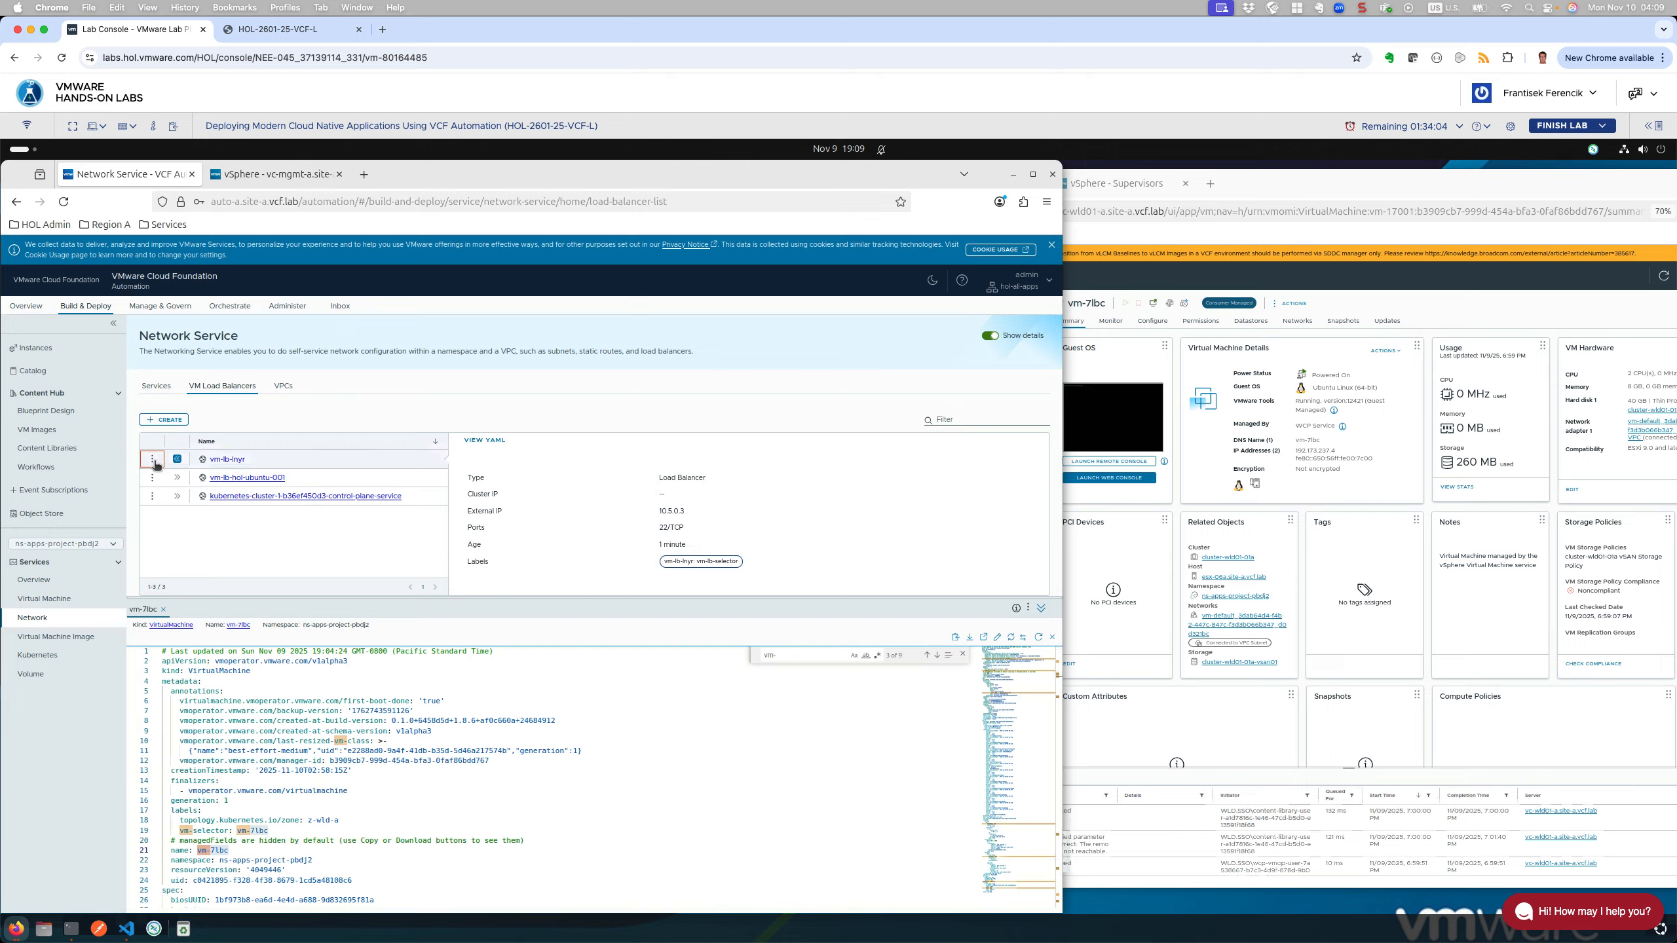
pyautogui.click(153, 461)
# Step: Review vm-lb-lnyr's YAML ports and selector, then reload it as editable YAML
pyautogui.click(193, 447)
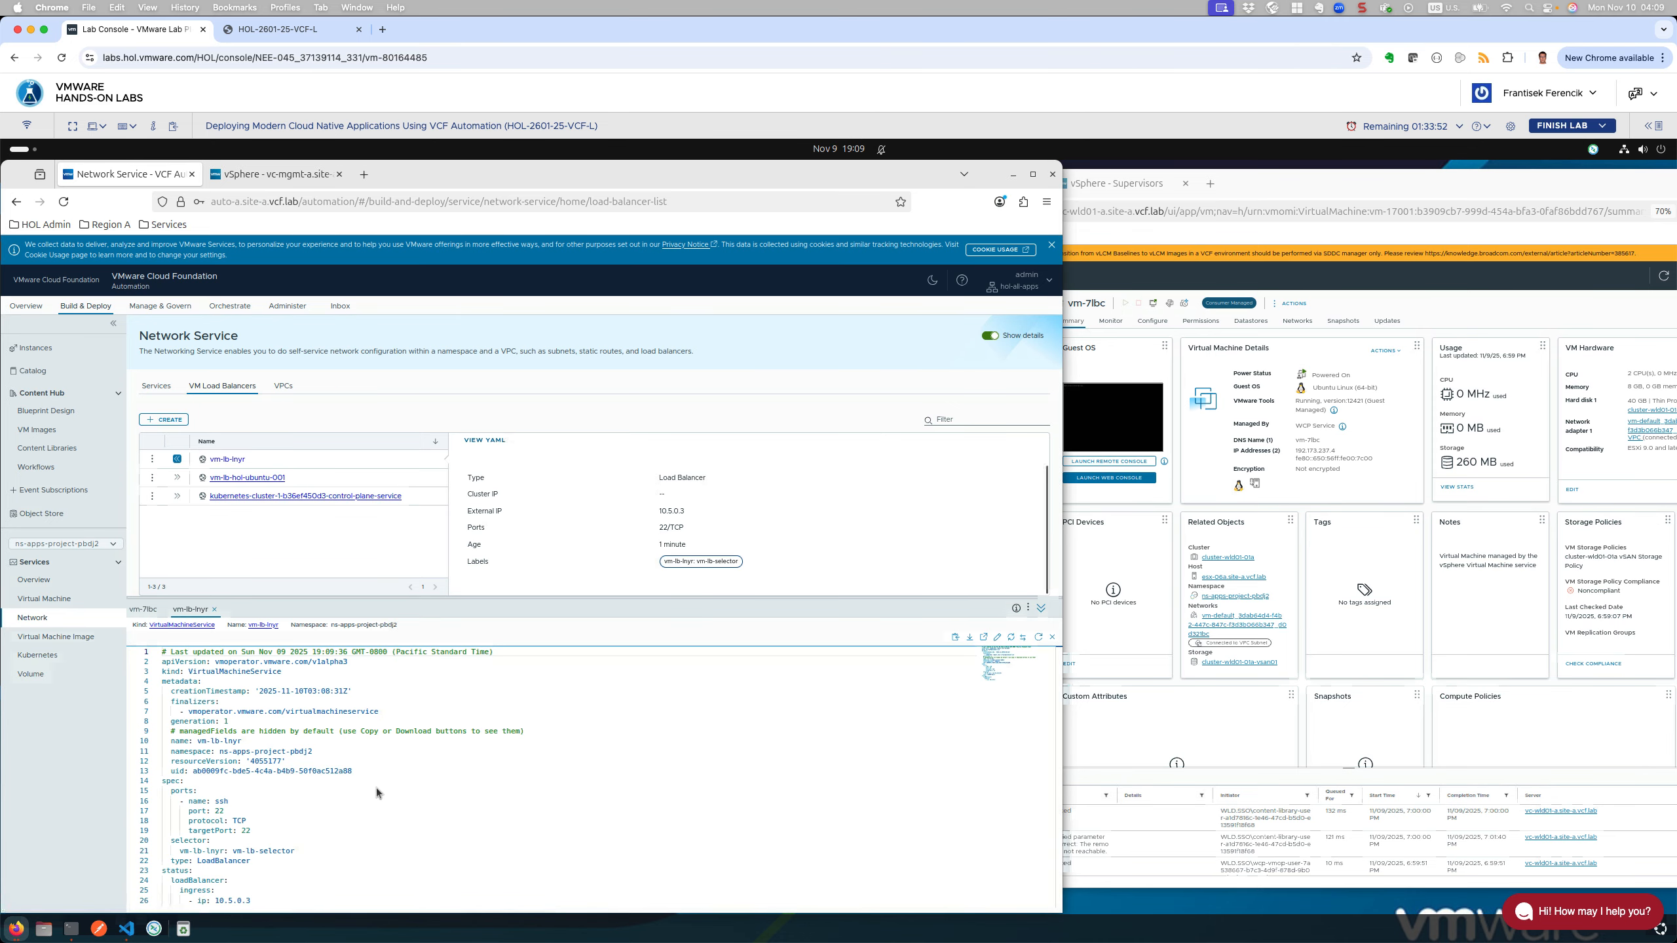
pyautogui.doubleClick(302, 752)
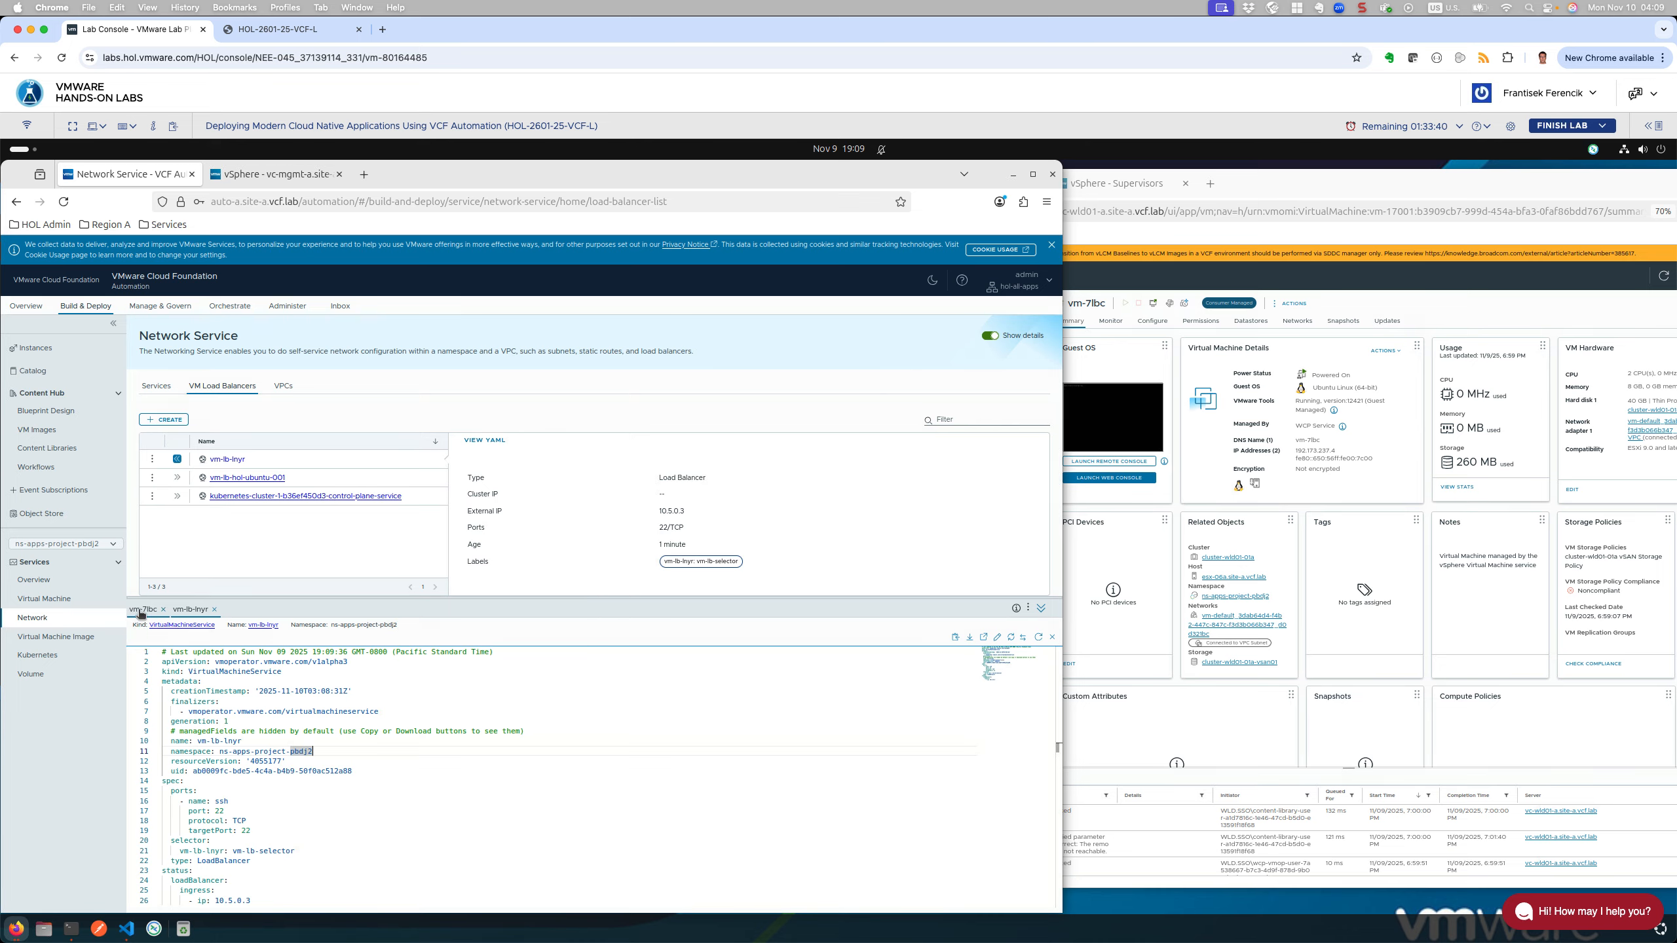
pyautogui.click(189, 611)
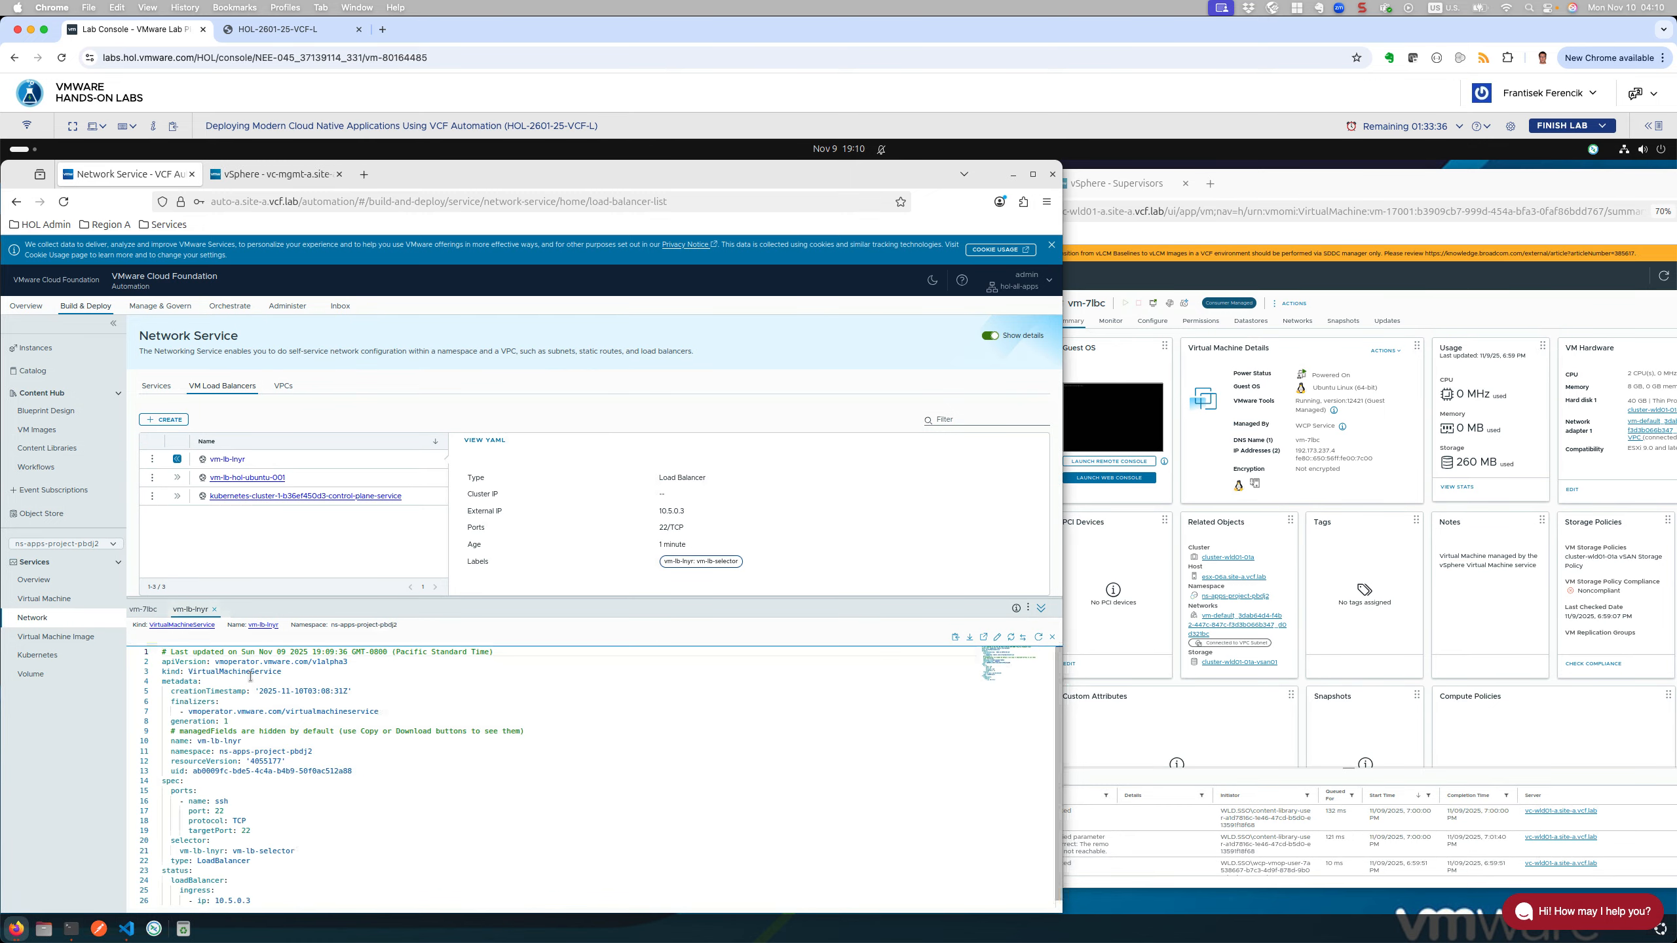
pyautogui.doubleClick(191, 672)
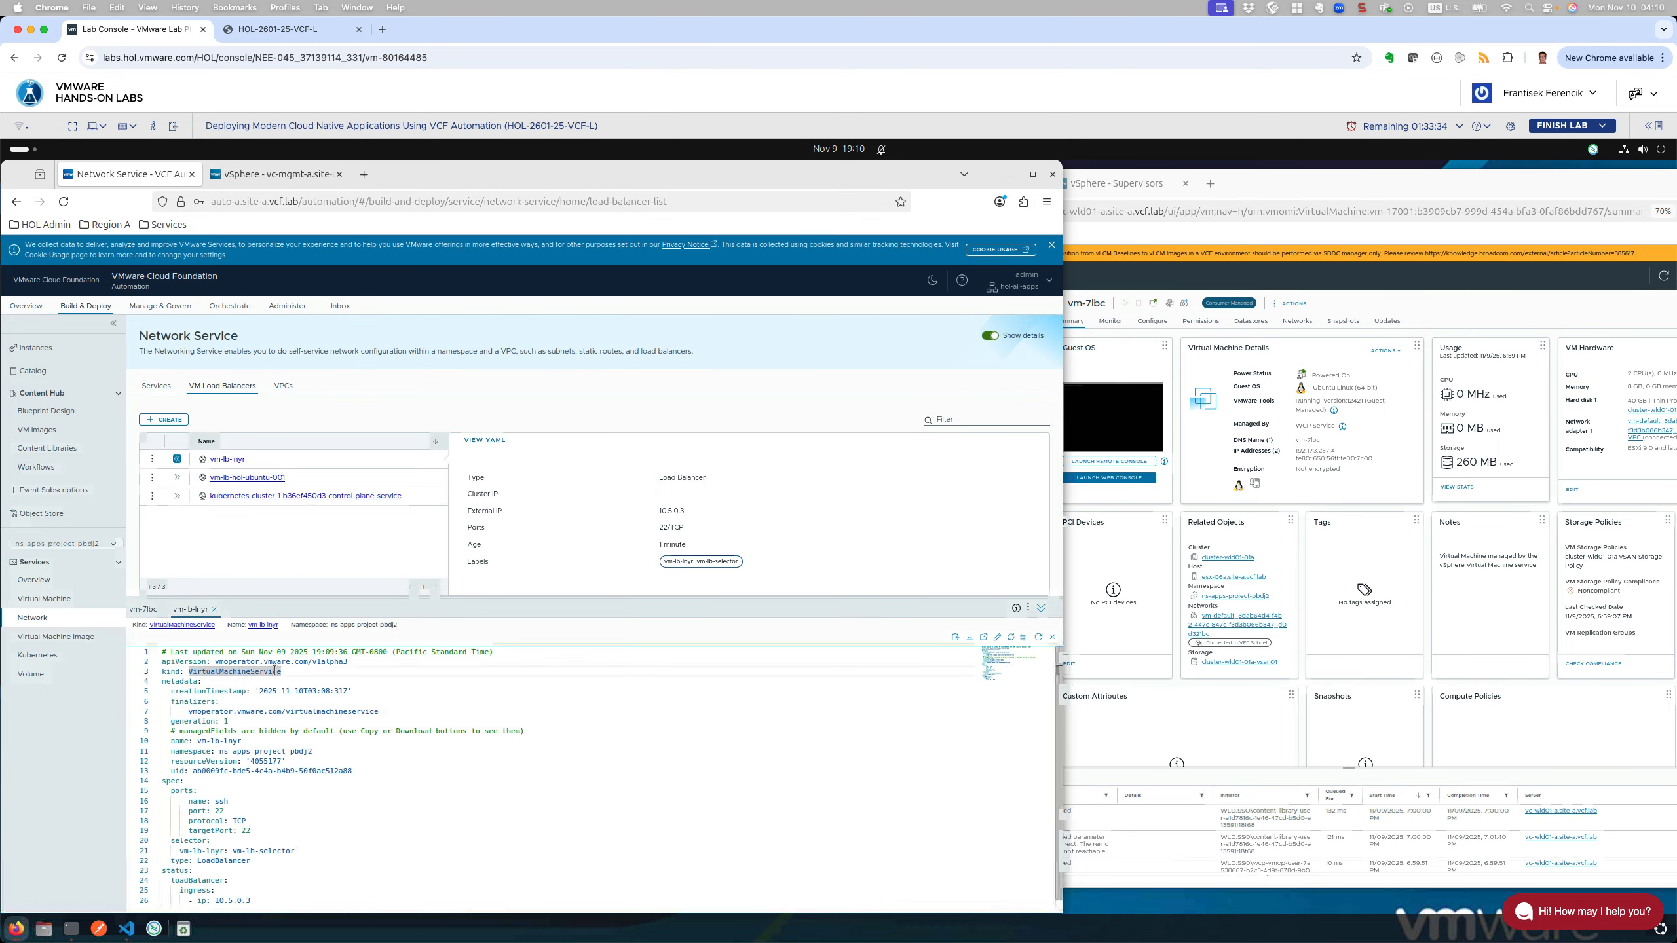
pyautogui.click(288, 712)
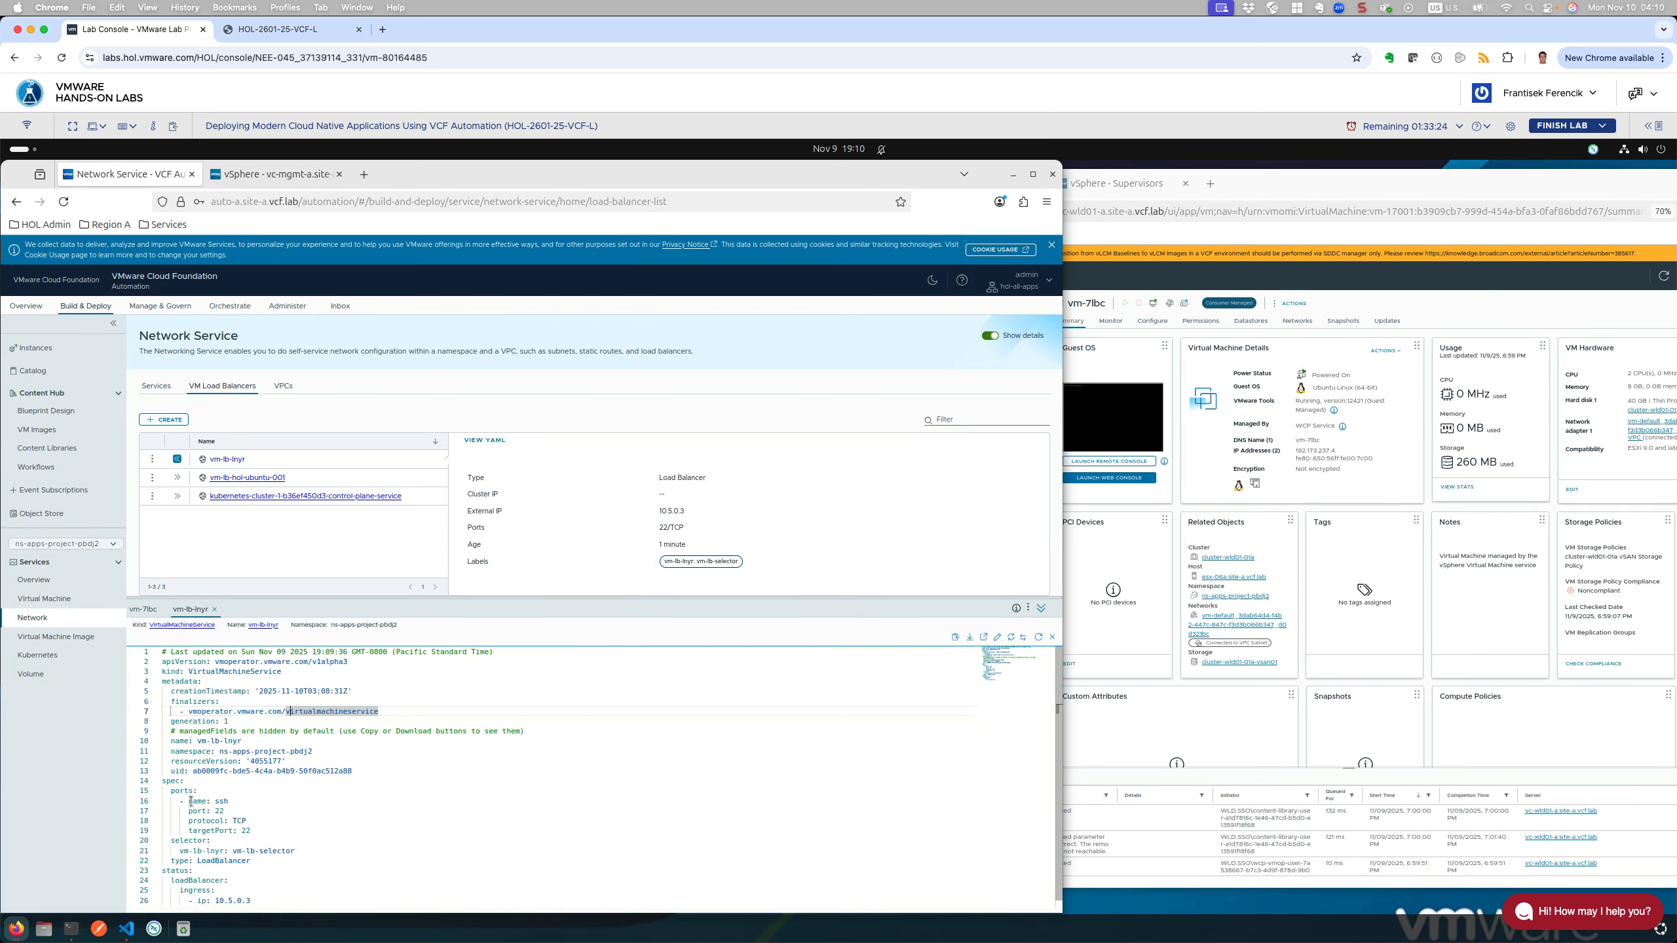
pyautogui.moveTo(193, 801); pyautogui.dragTo(302, 857)
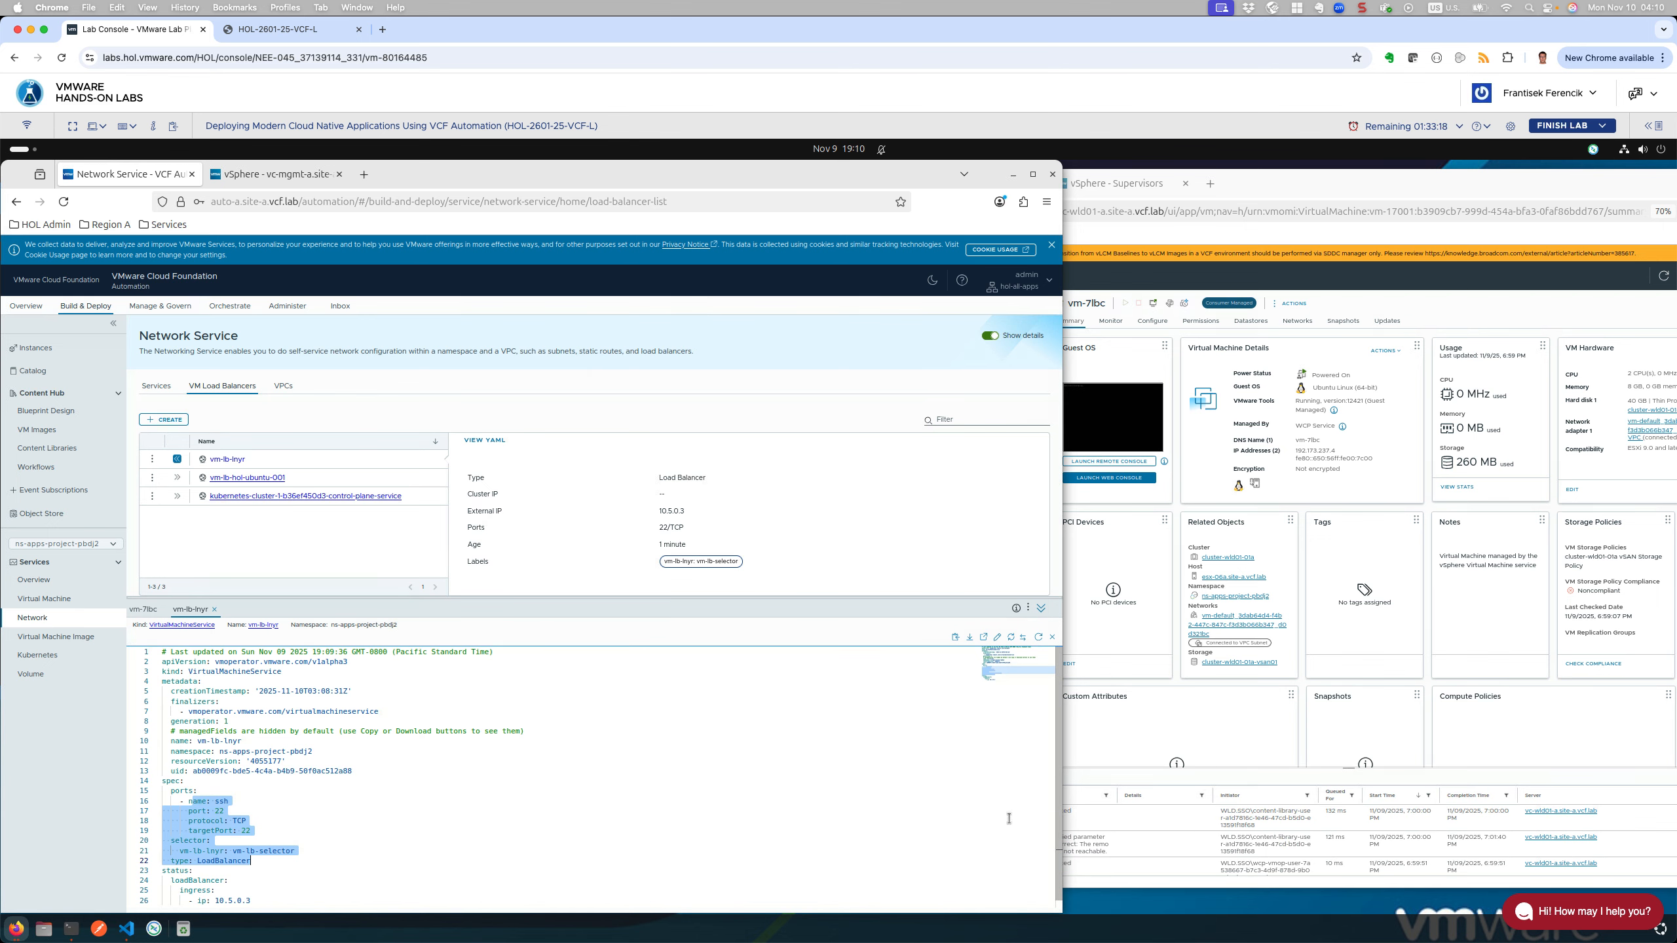
pyautogui.scroll(-1, 1033, 803)
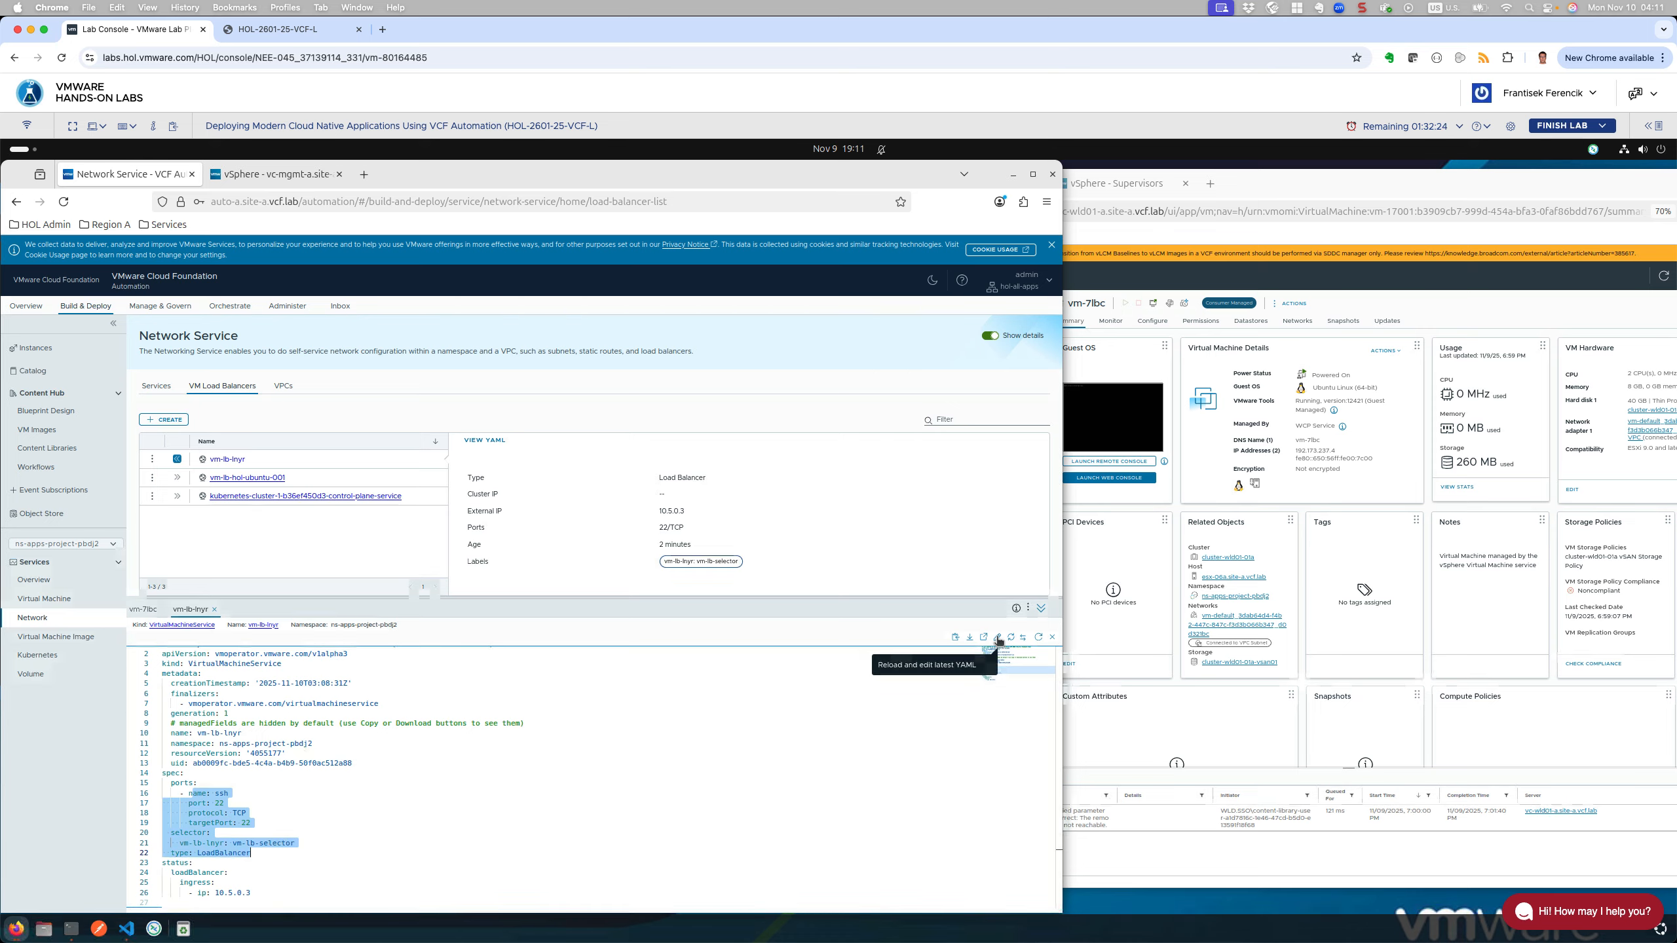
pyautogui.click(998, 638)
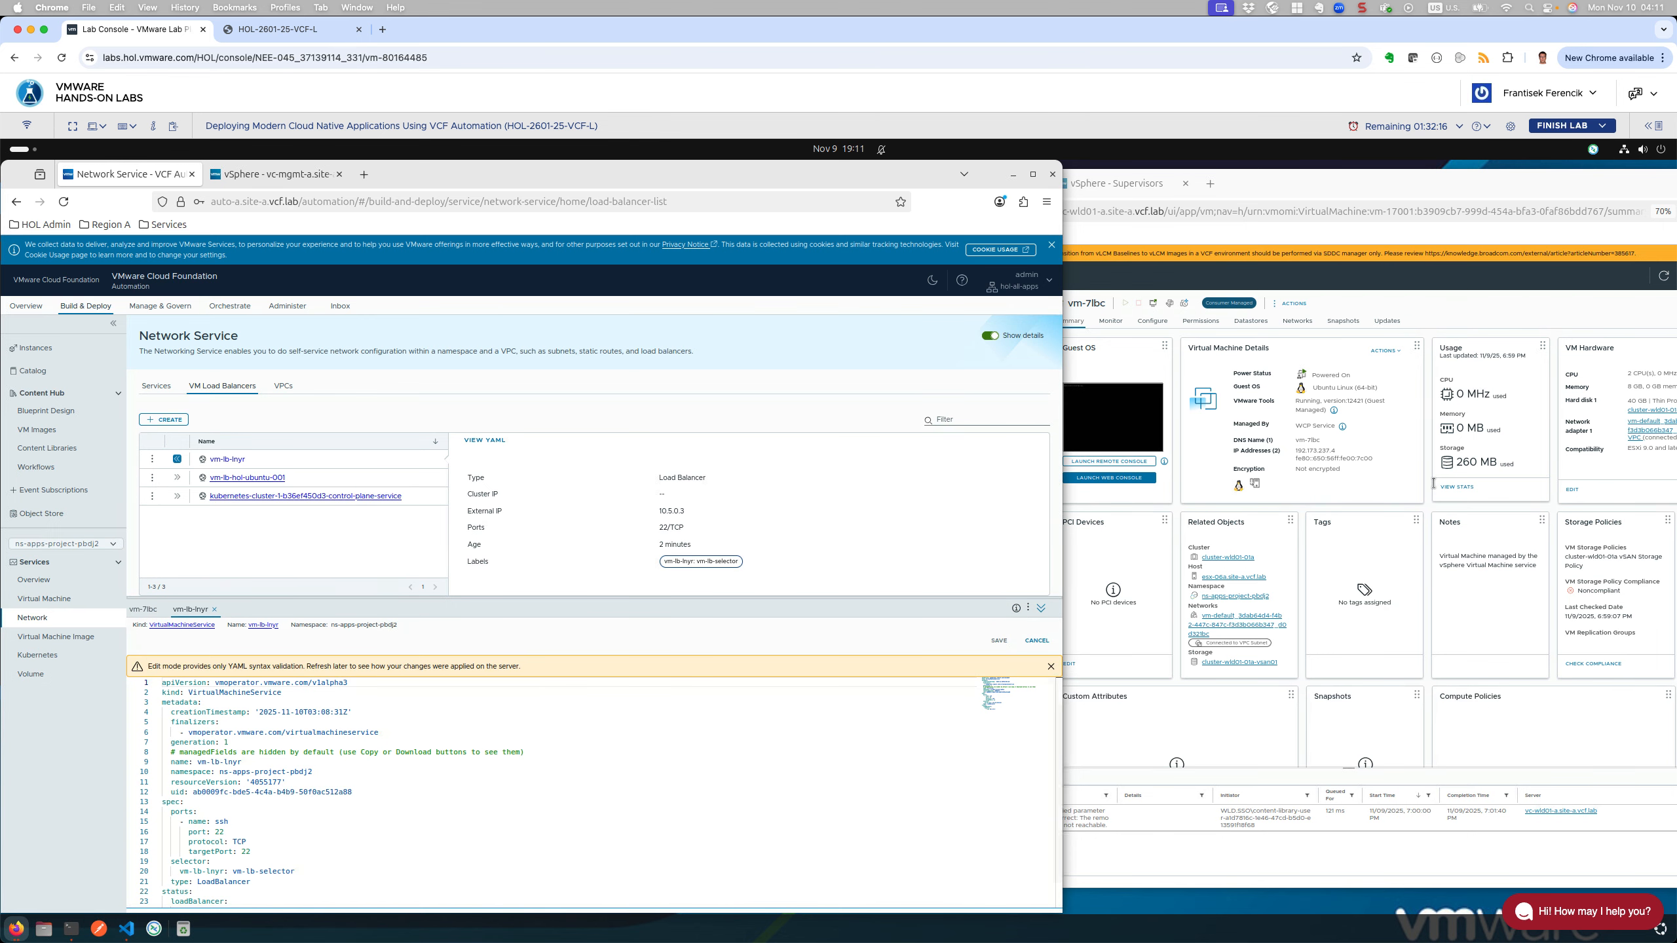
# Step: Copy vm-7lbc from the VS Code scratch note and return to the YAML editor
pyautogui.click(125, 930)
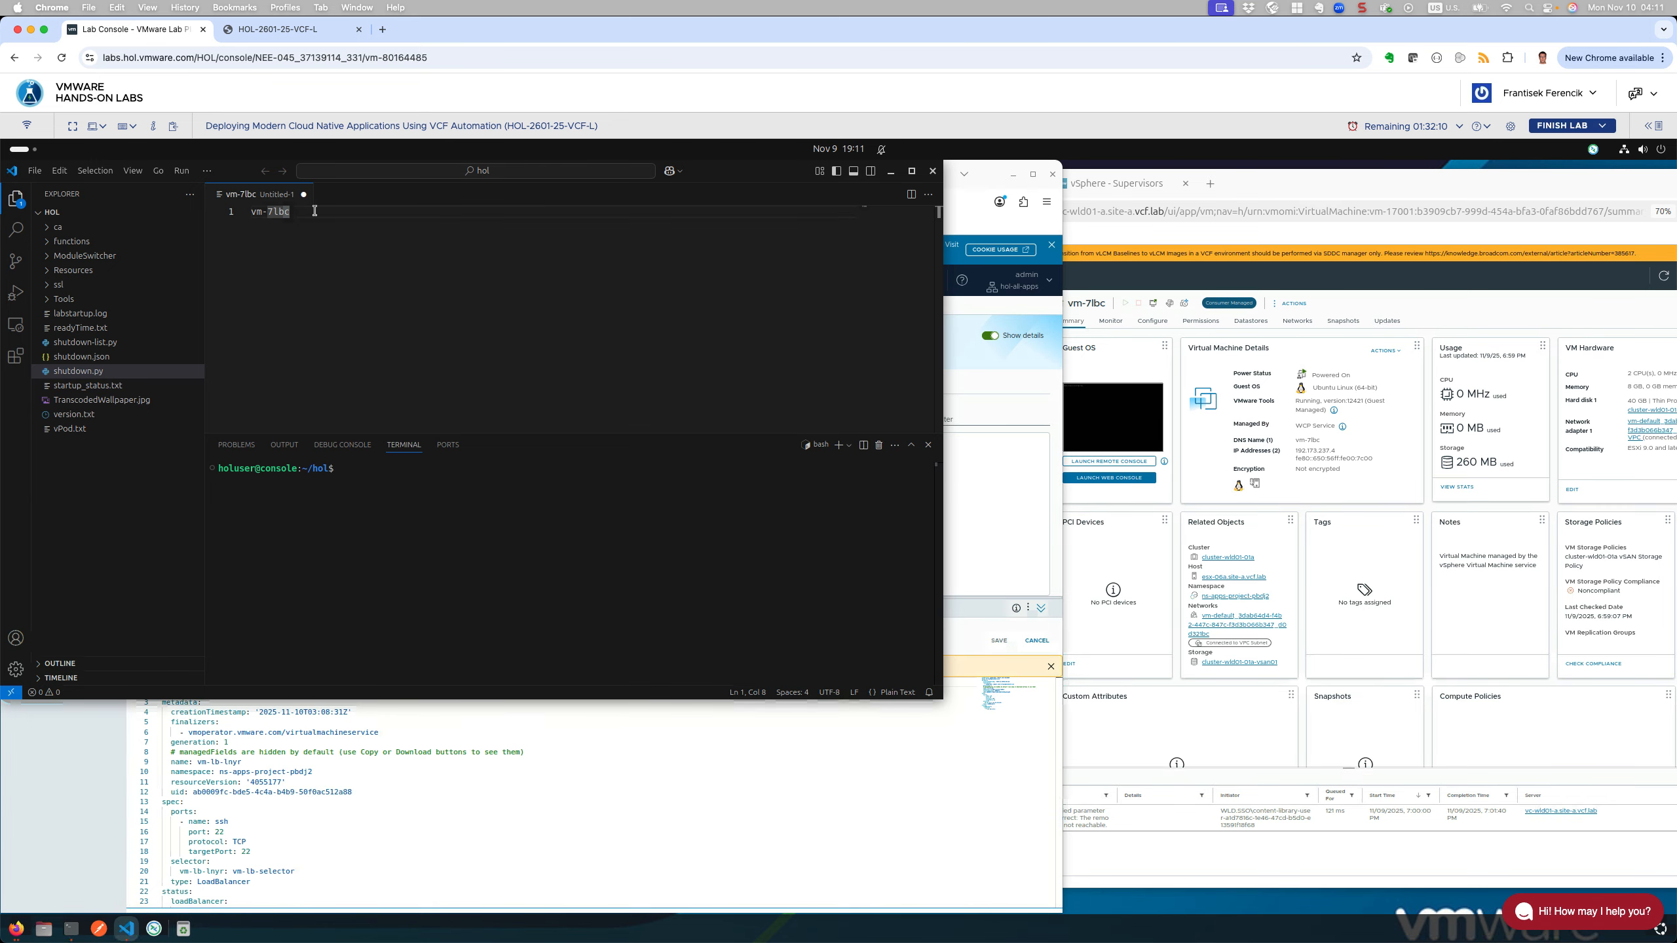
pyautogui.moveTo(313, 211); pyautogui.dragTo(249, 210)
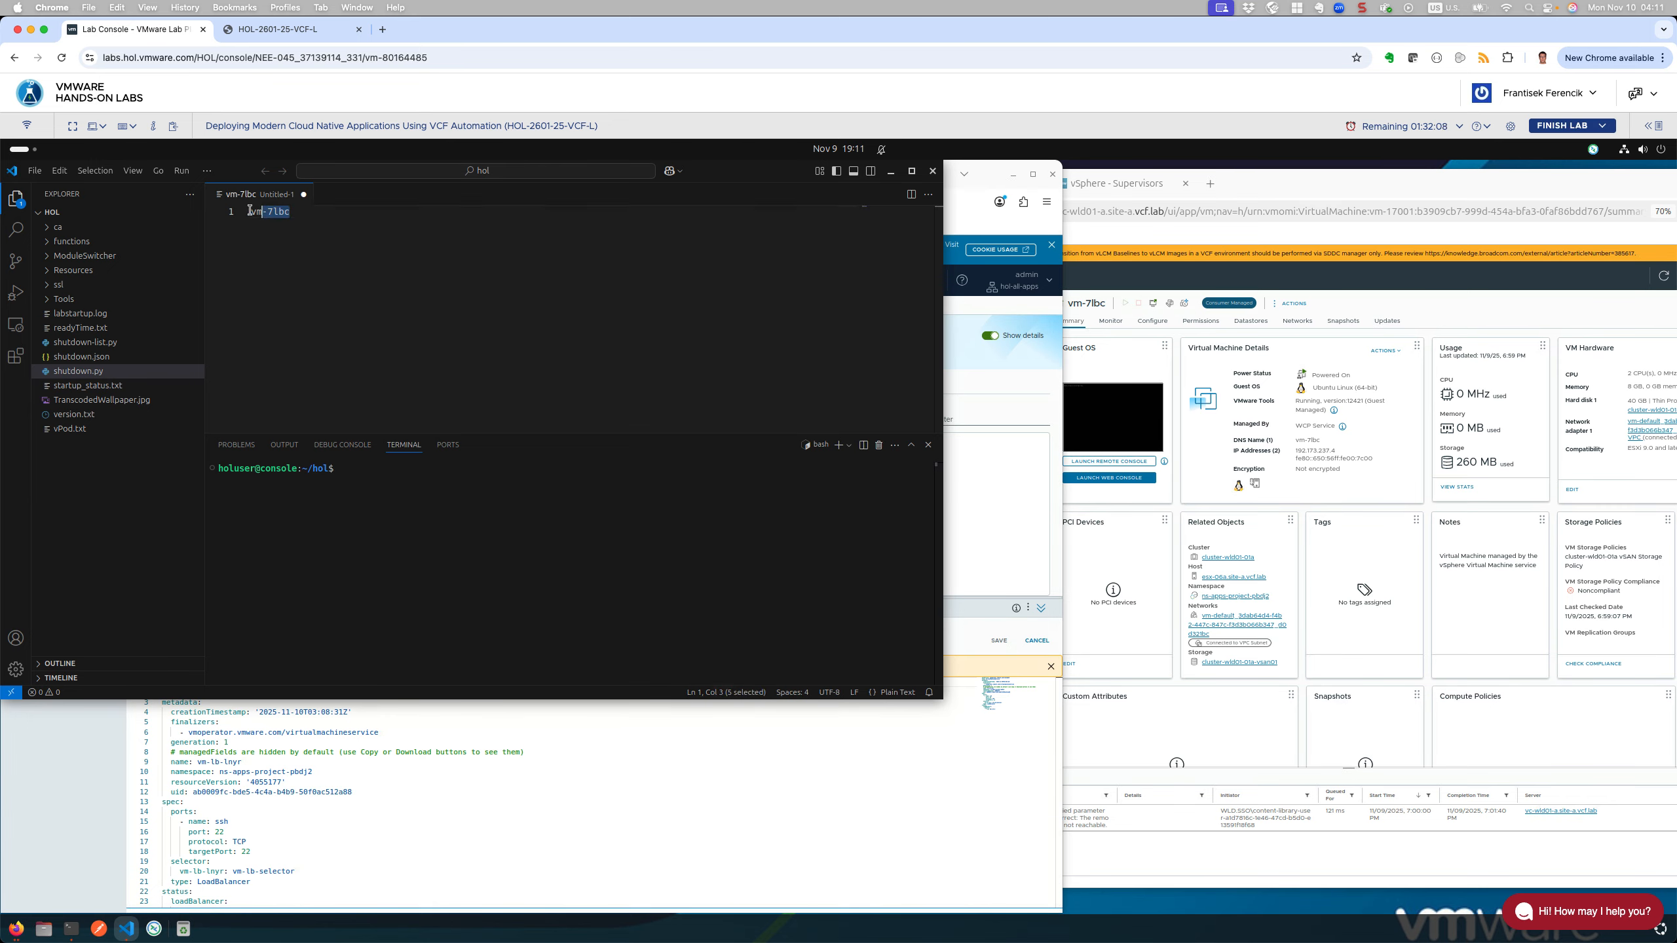
pyautogui.rightClick(262, 212)
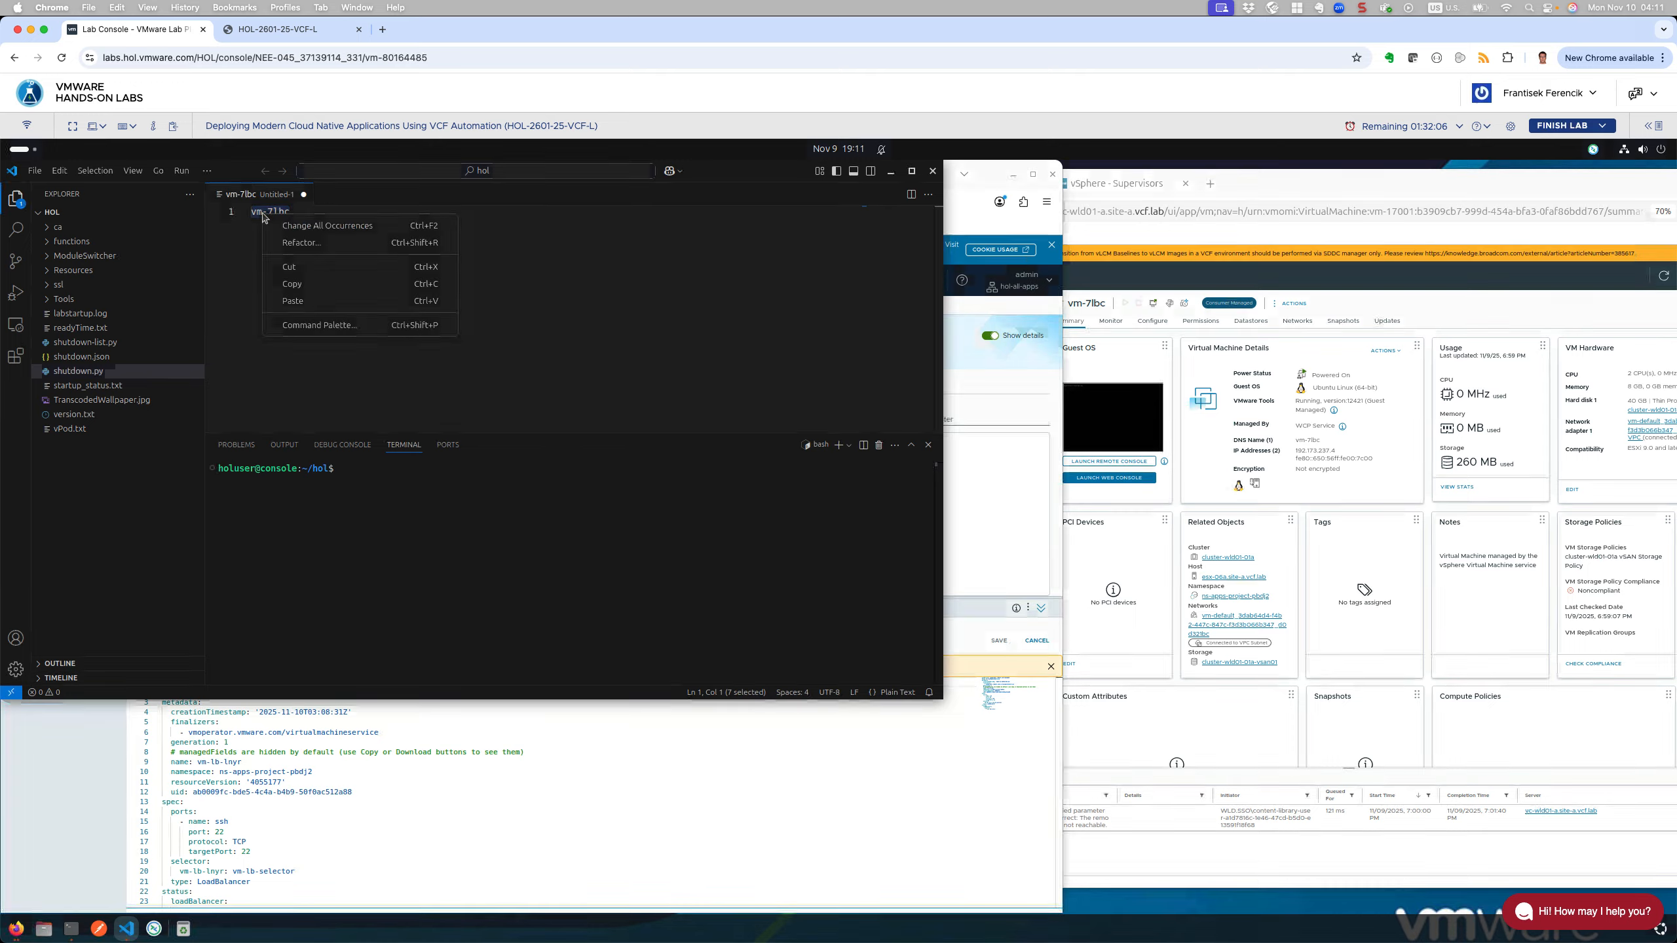
pyautogui.click(305, 286)
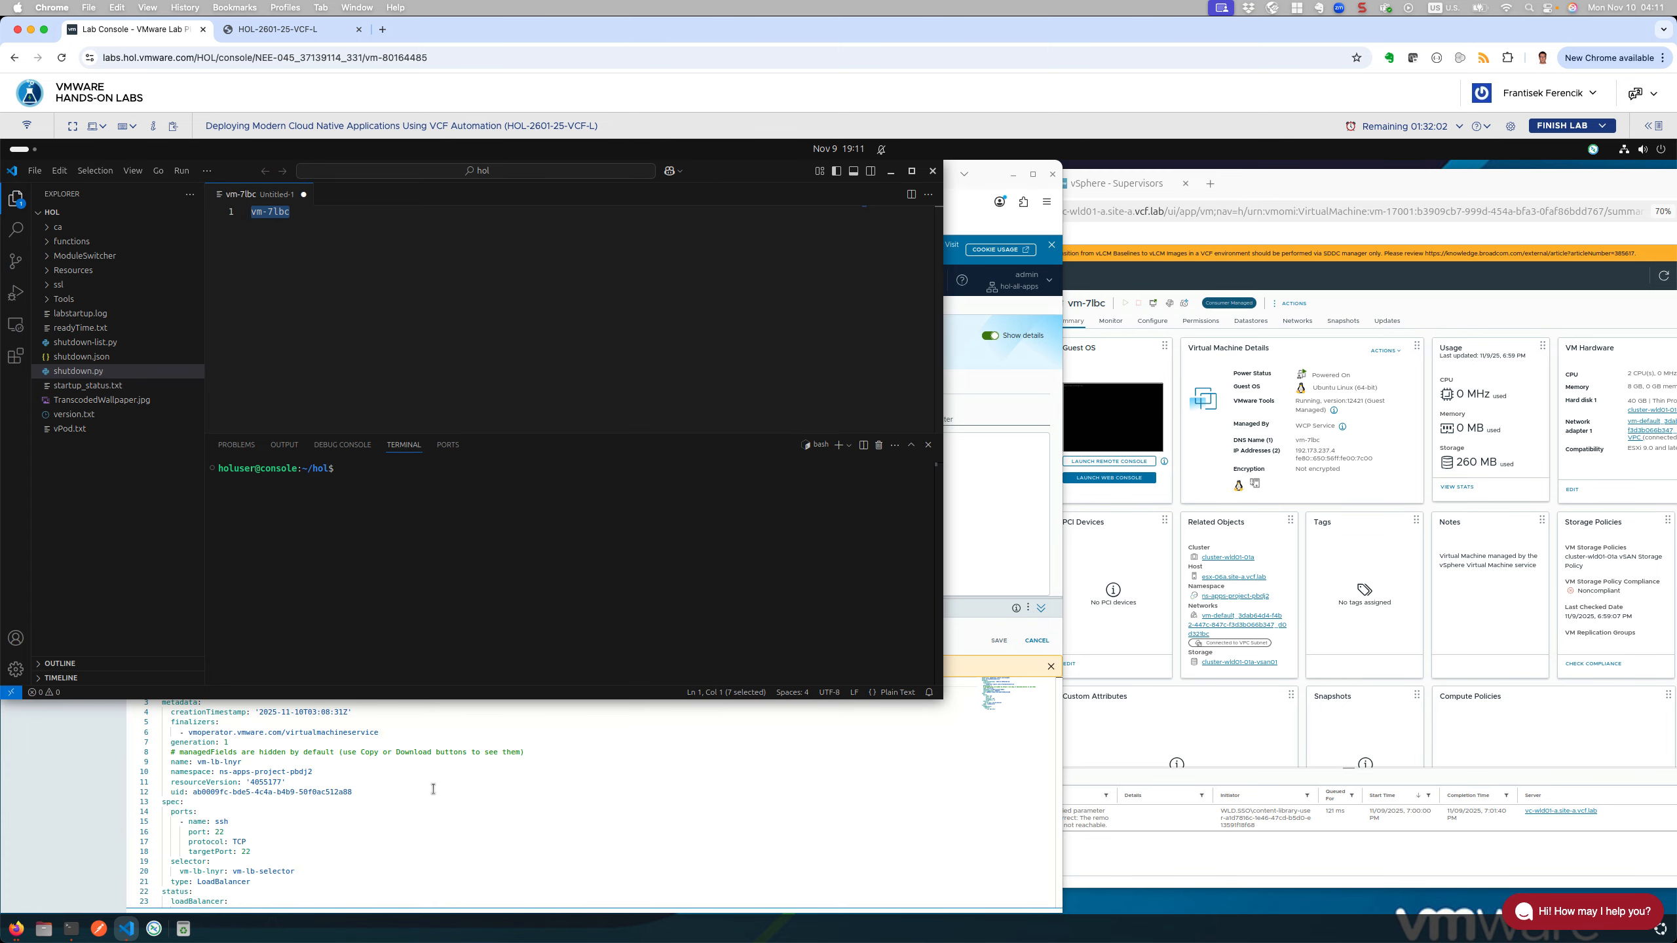
pyautogui.click(369, 802)
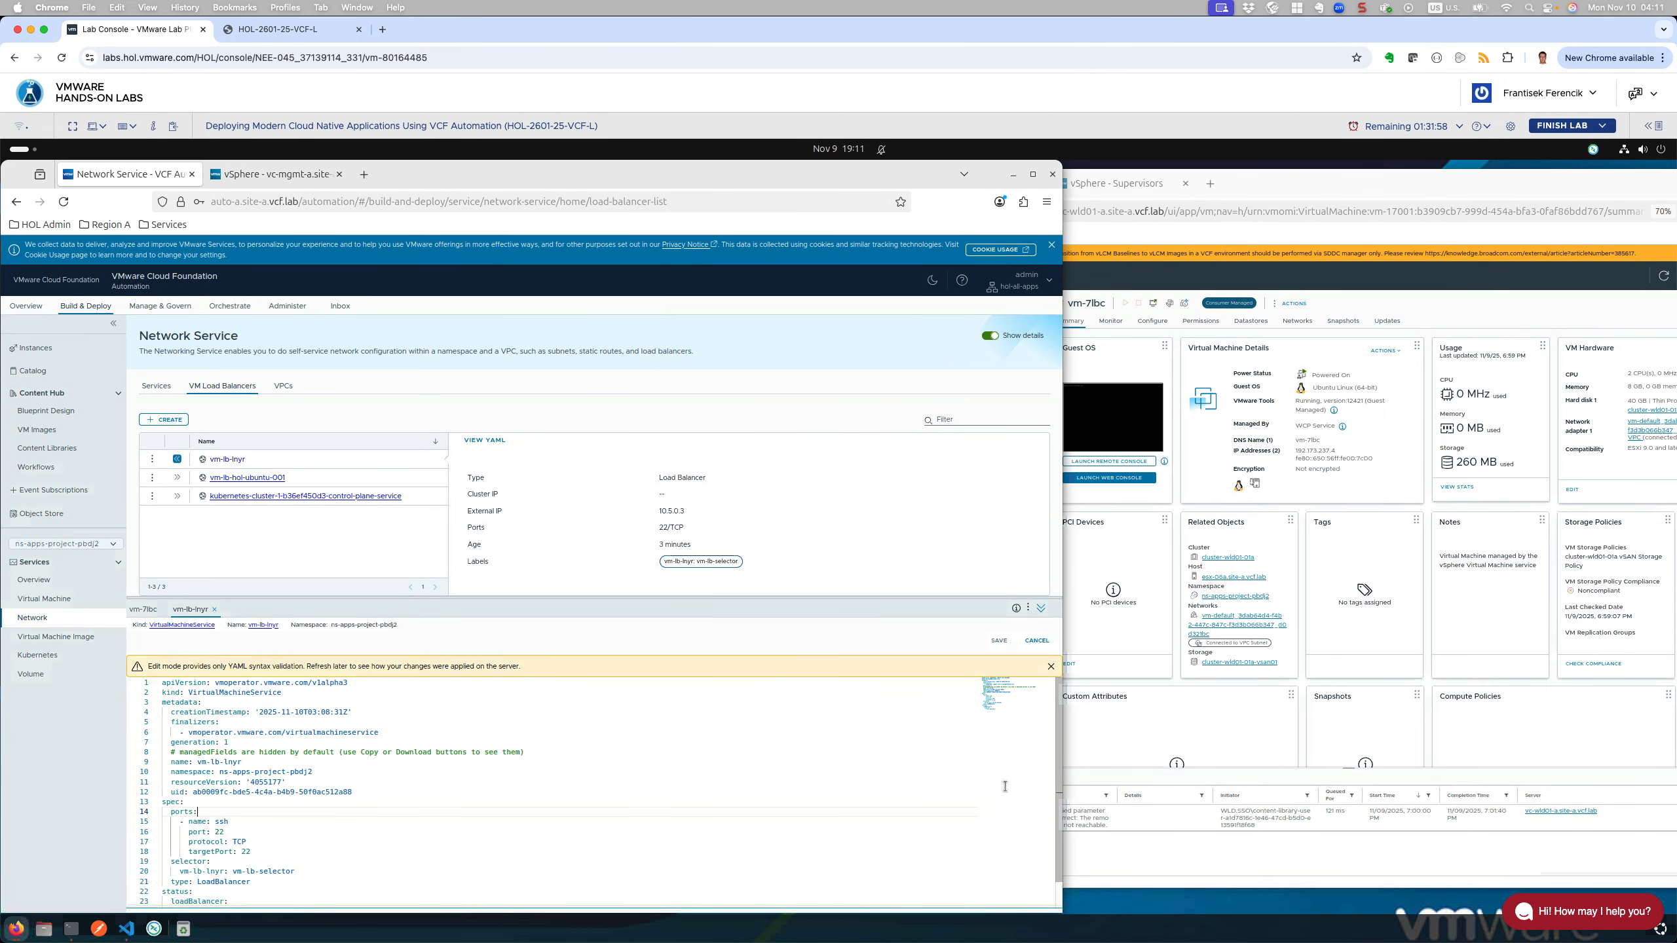
# Step: Replace the selector value vm-lb-selector on line 20 with vm-7lbc
pyautogui.scroll(-1, 1003, 789)
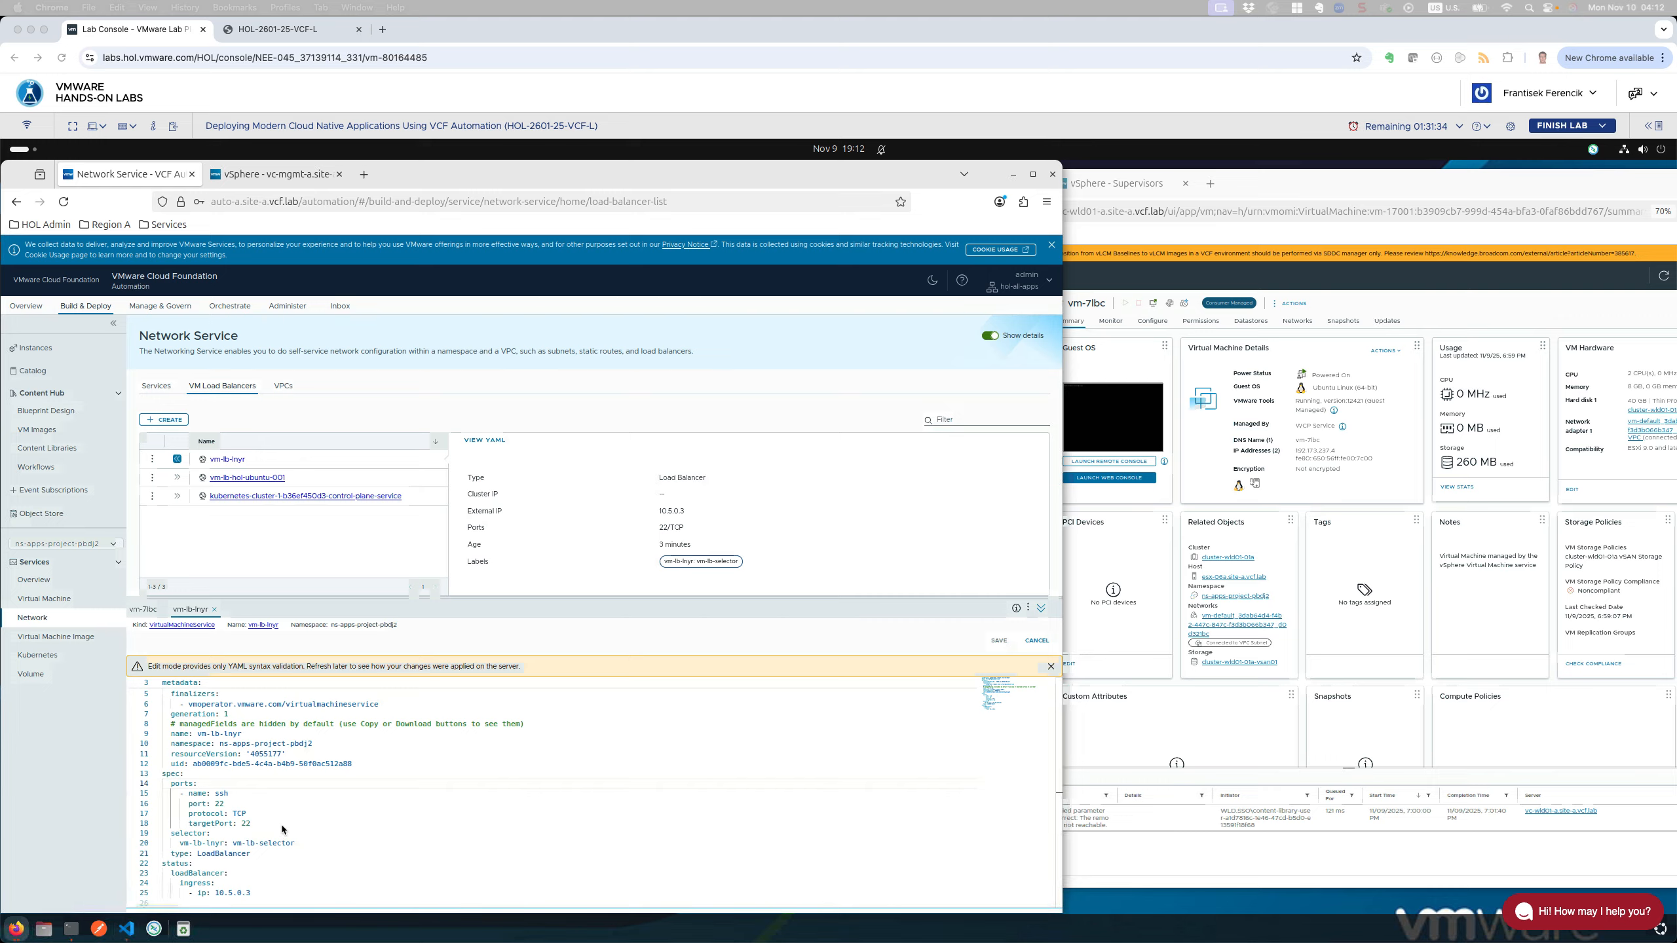
pyautogui.click(237, 843)
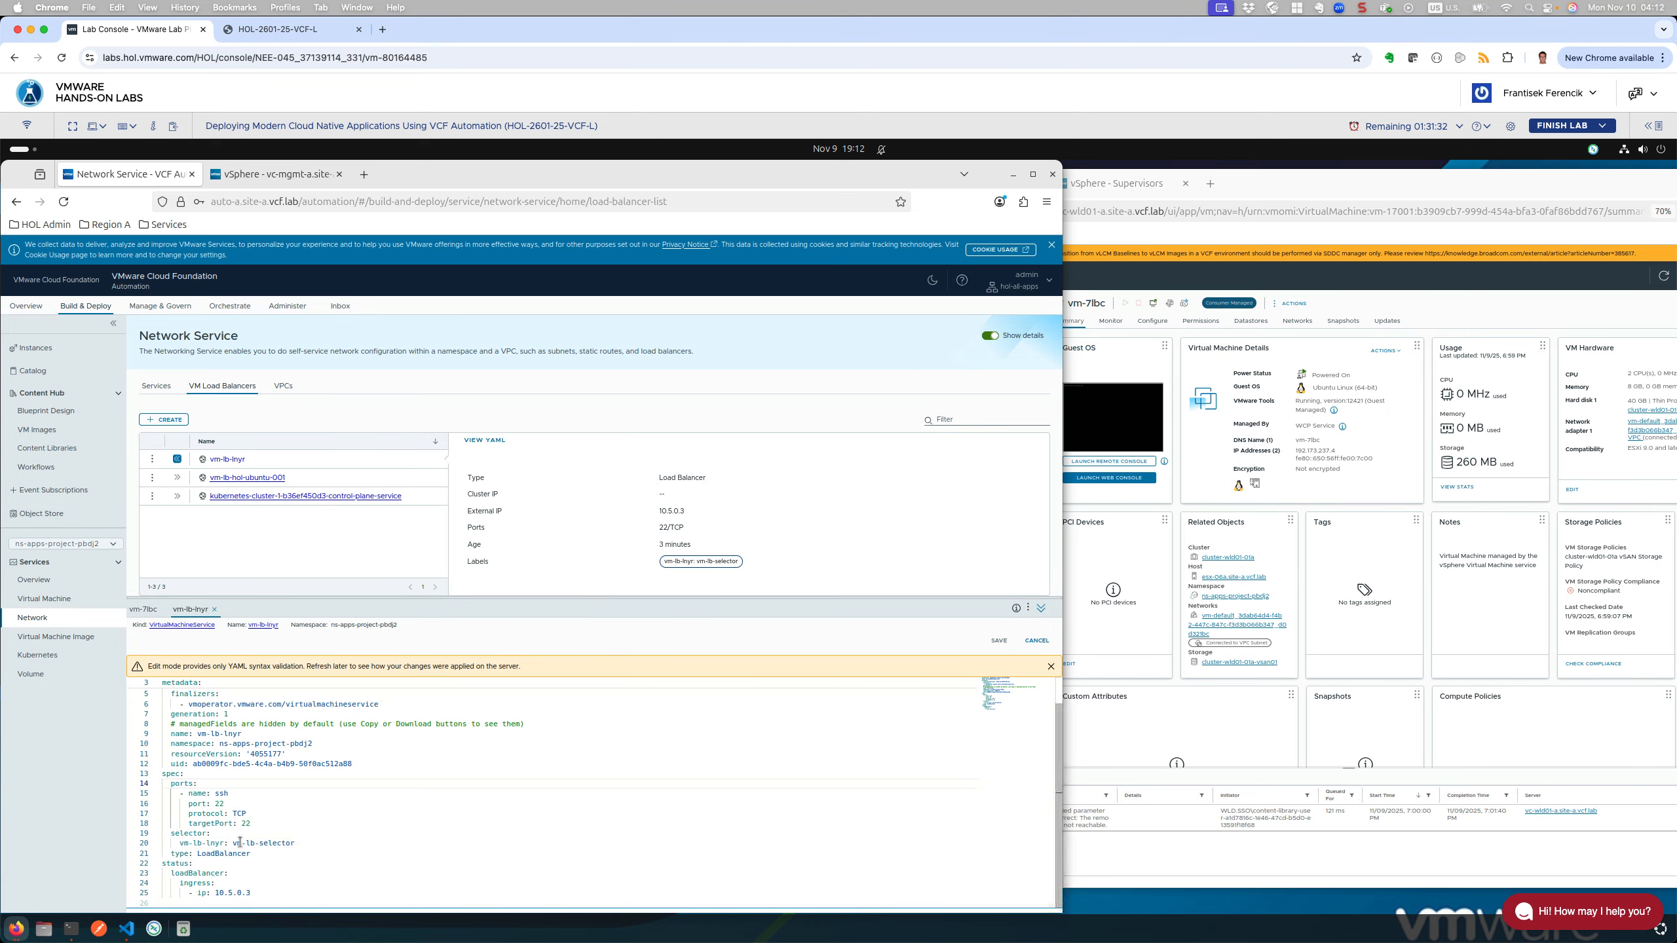
pyautogui.doubleClick(237, 842)
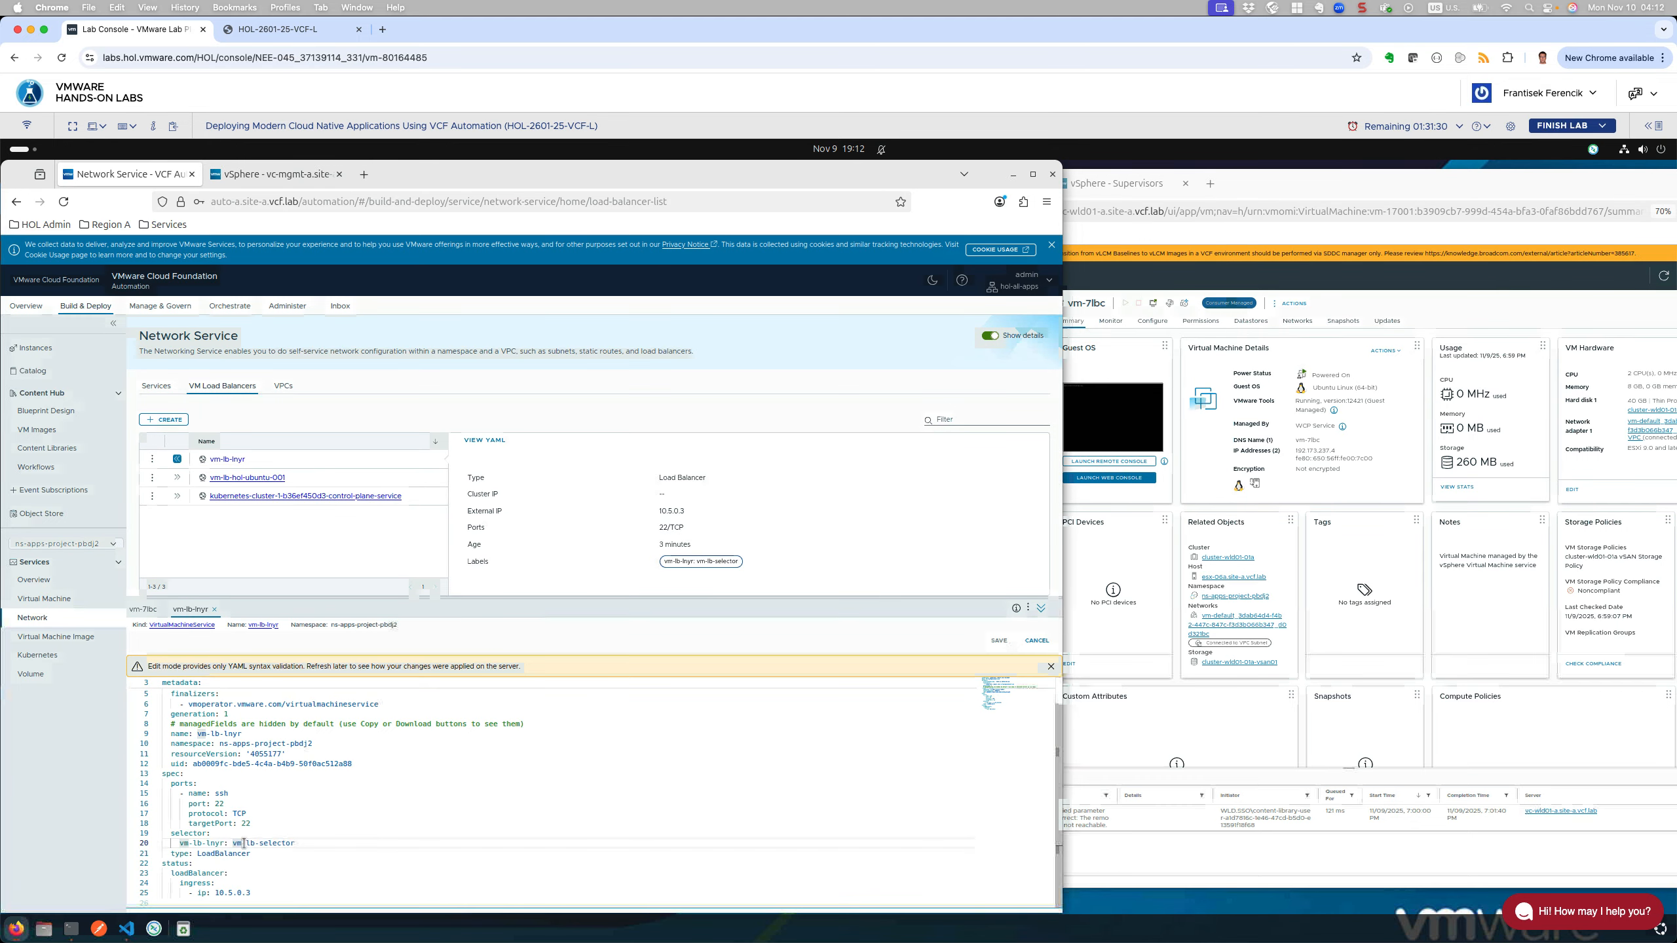
pyautogui.moveTo(272, 845); pyautogui.dragTo(302, 845)
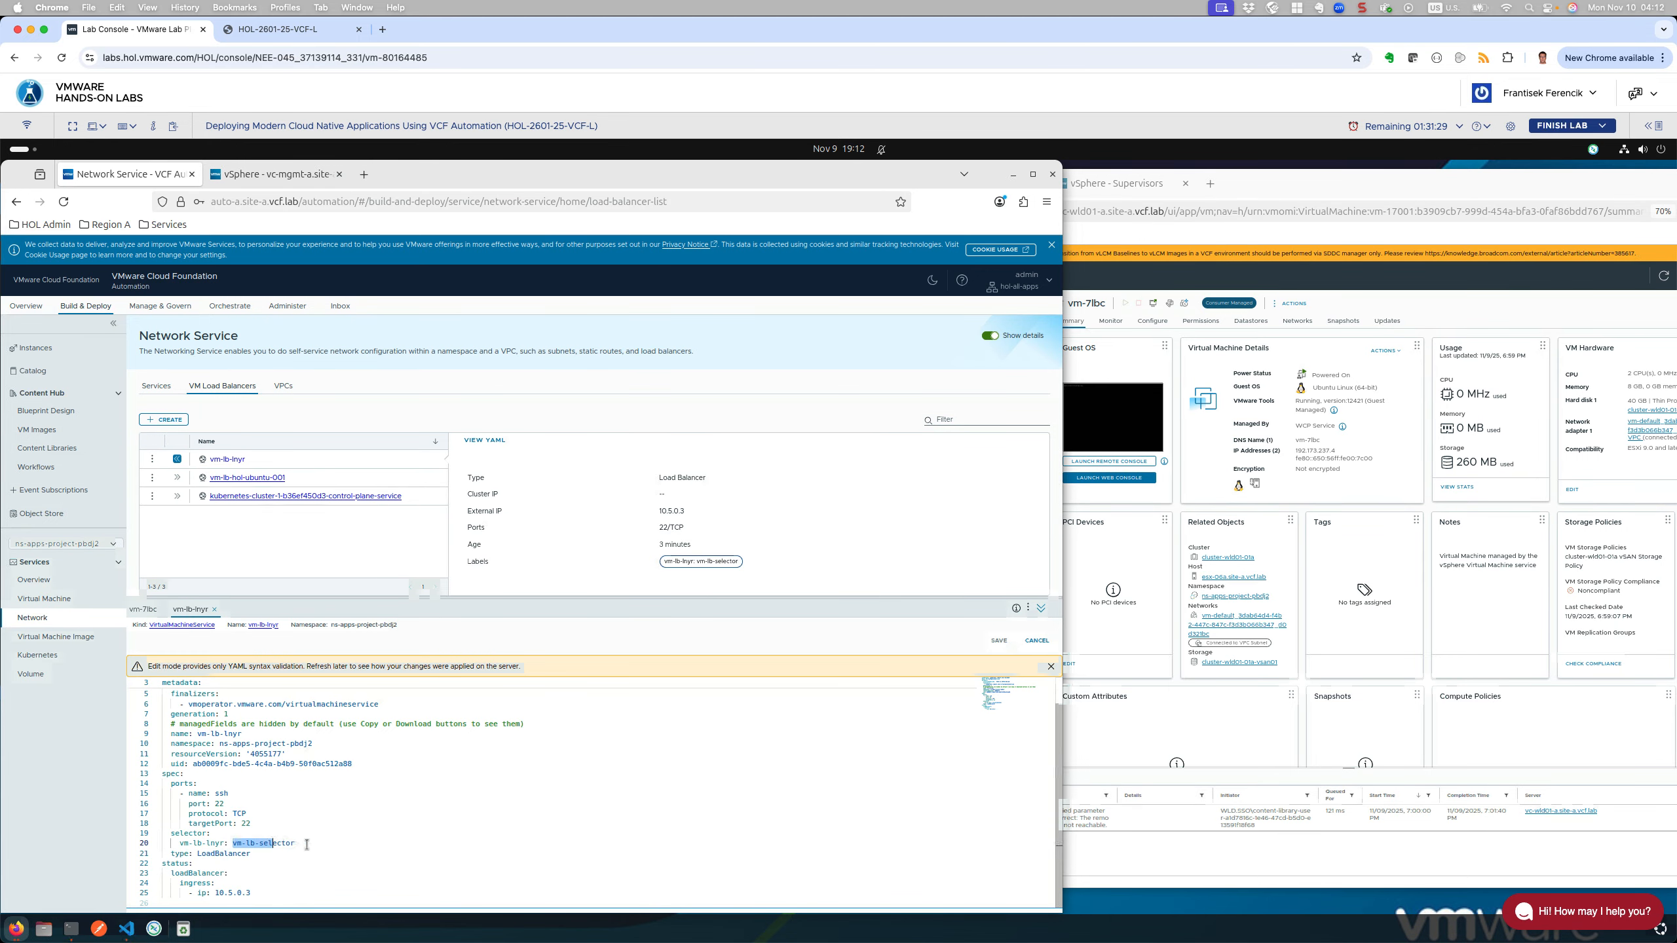
pyautogui.rightClick(264, 844)
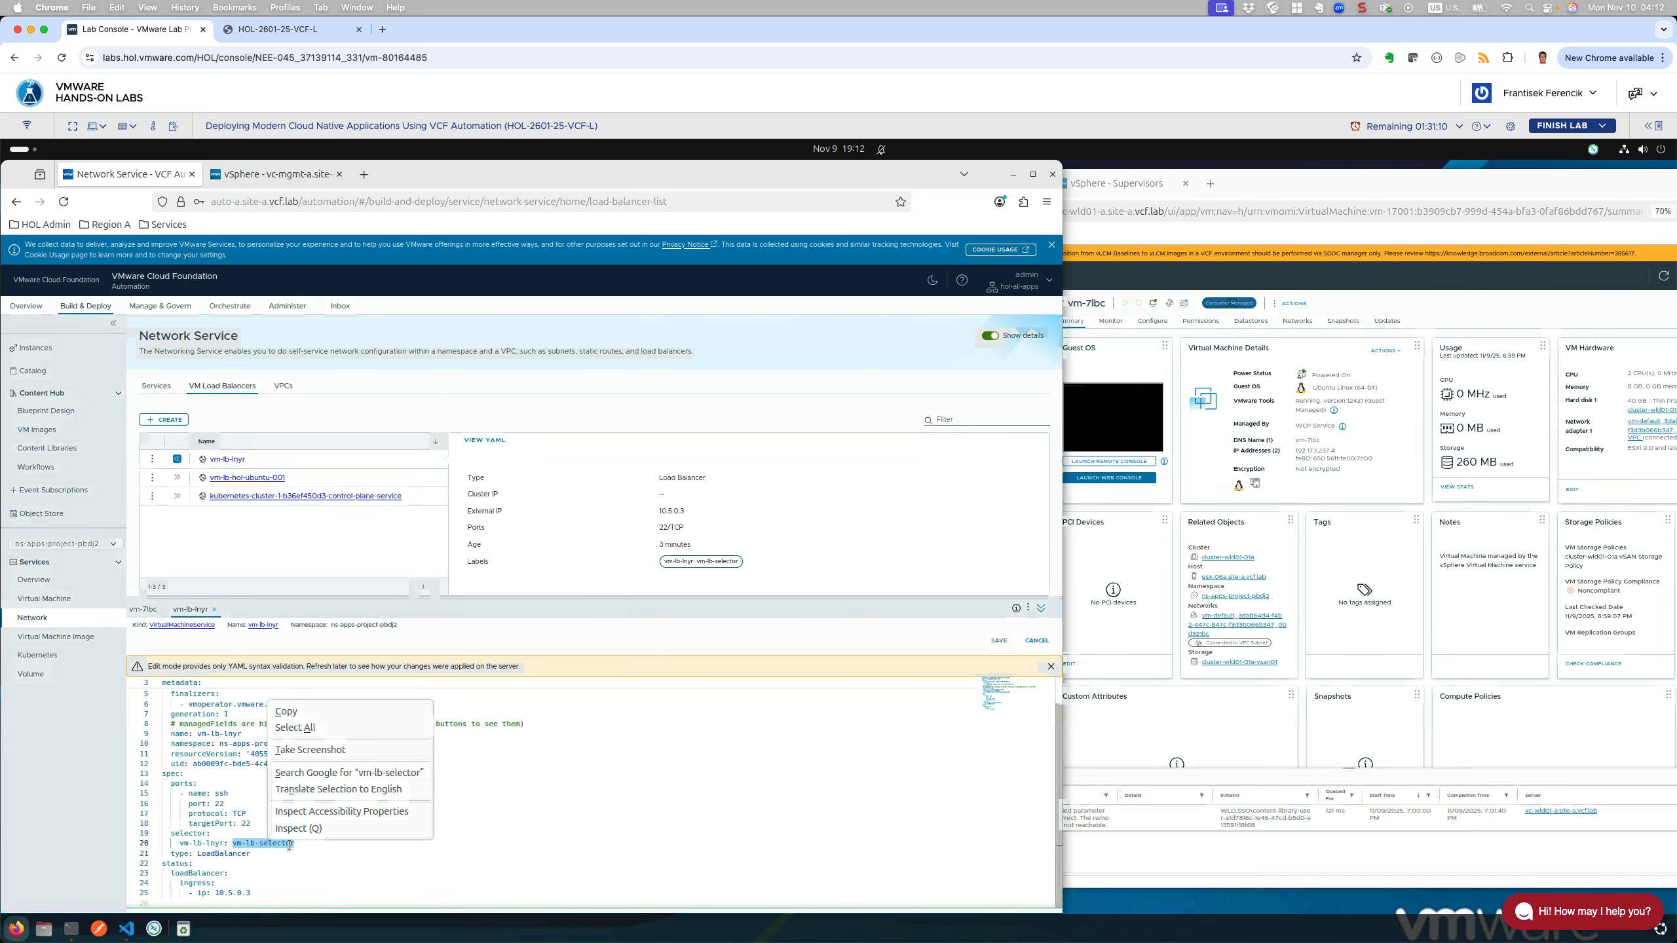
pyautogui.press('Escape')
pyautogui.moveTo(298, 845); pyautogui.dragTo(236, 847)
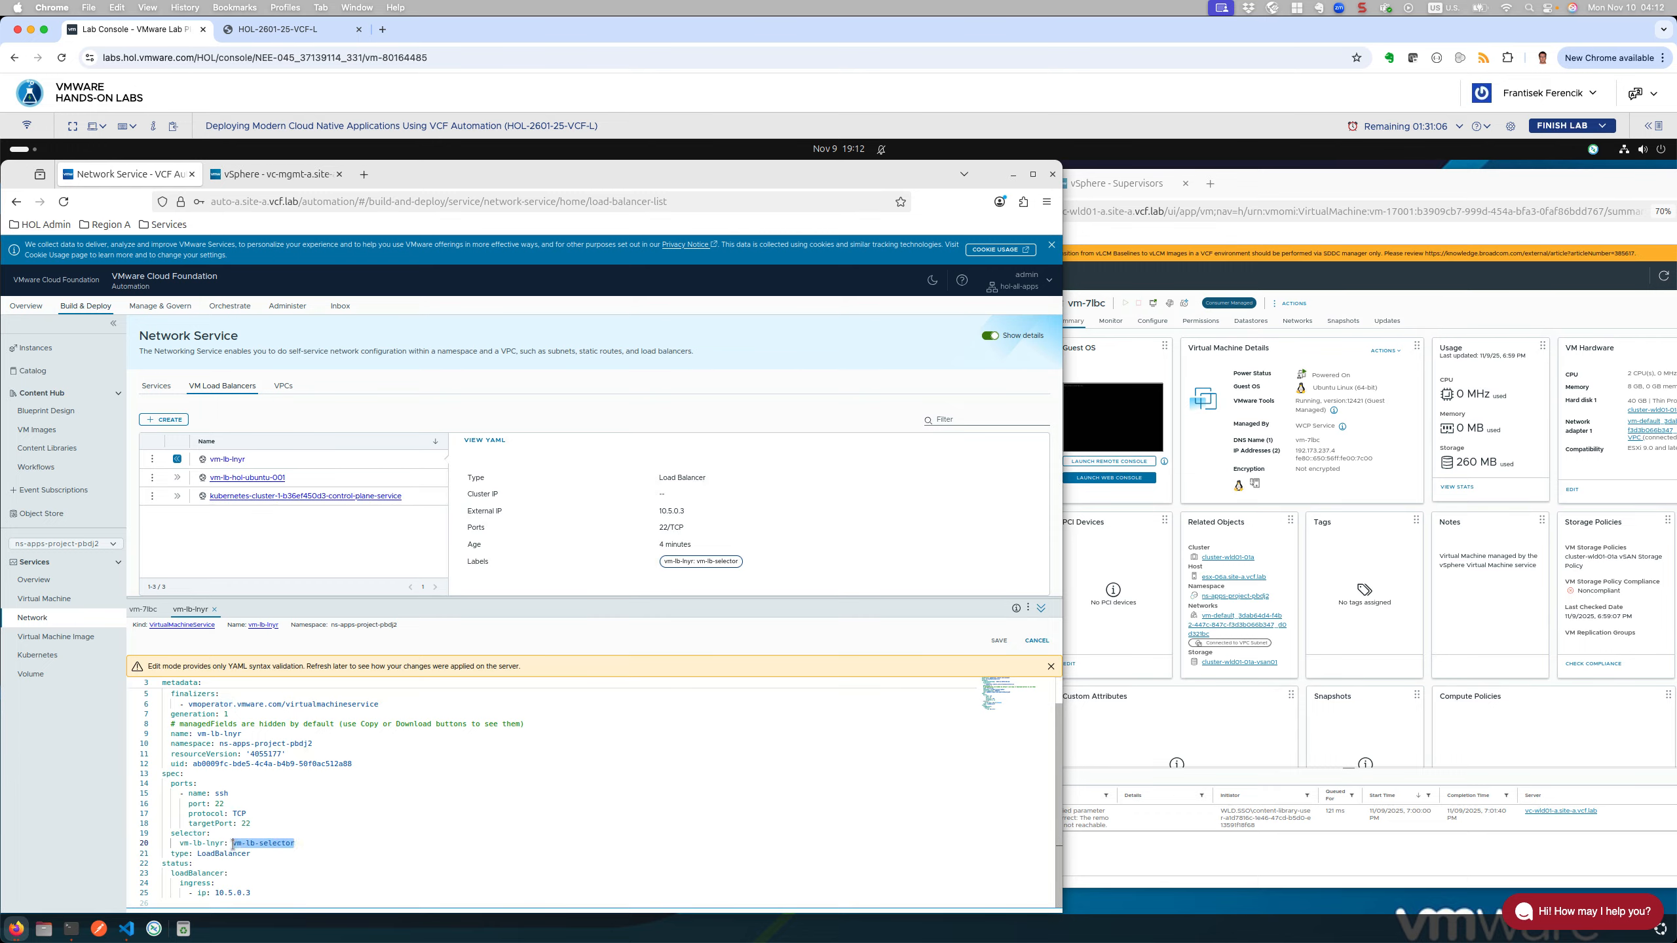
pyautogui.hotkey('ctrl', 'v')
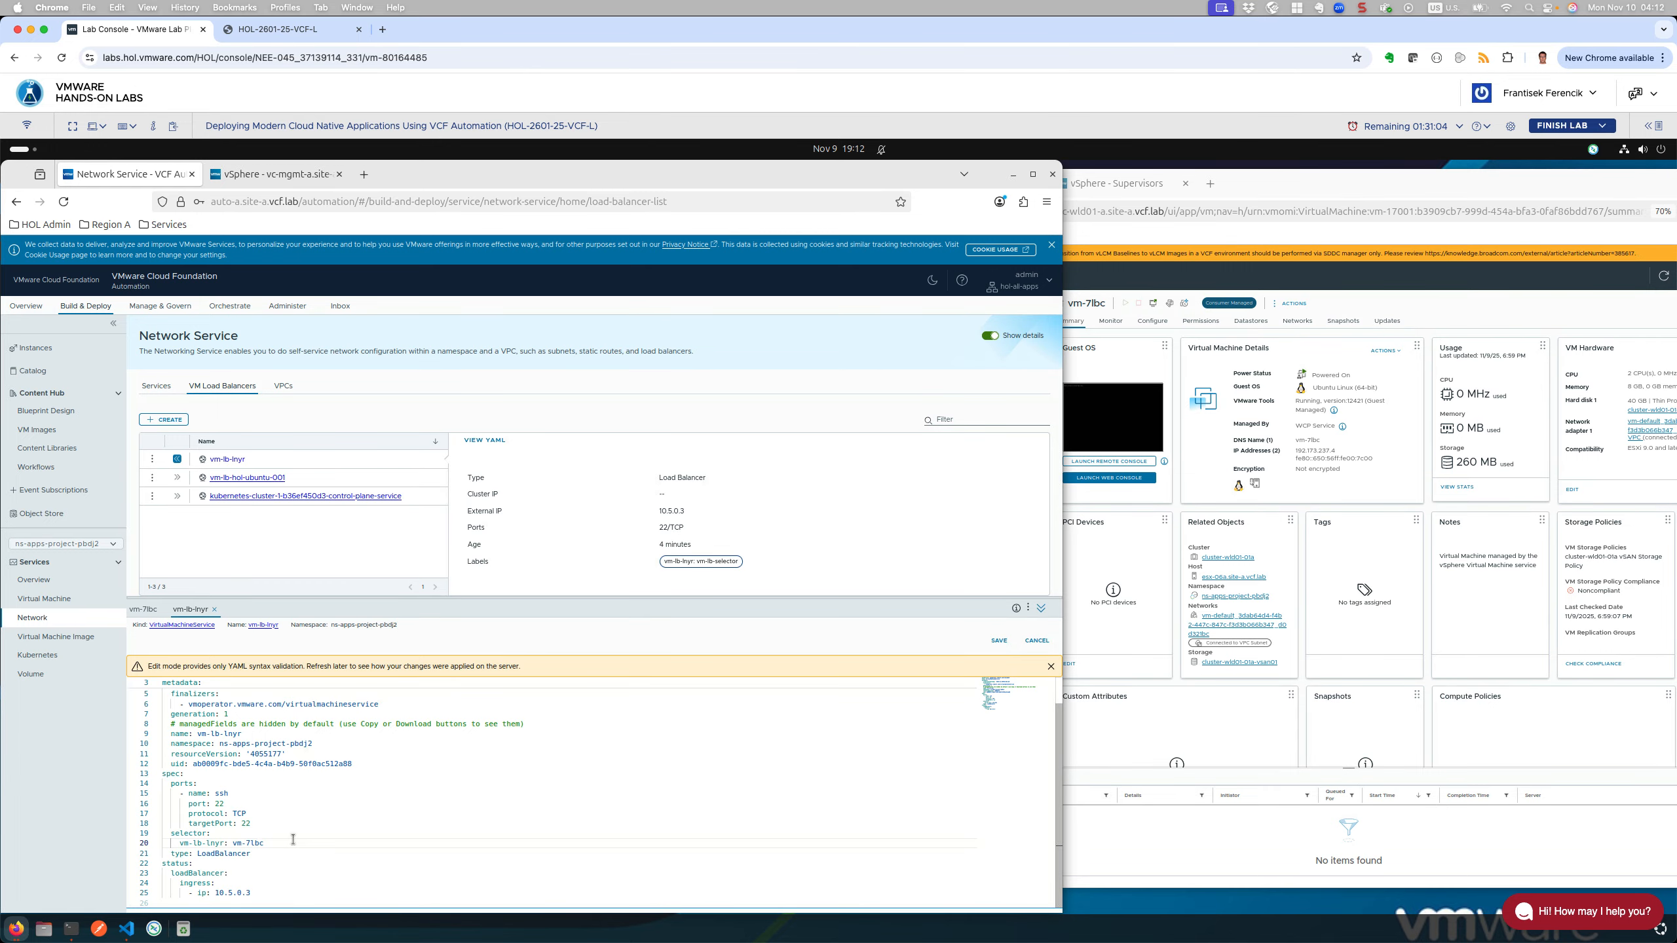
# Step: Save the vm-lb-lnyr YAML and confirm the list shows selector vm-lb-lnyr: vm-7lbc
pyautogui.click(999, 640)
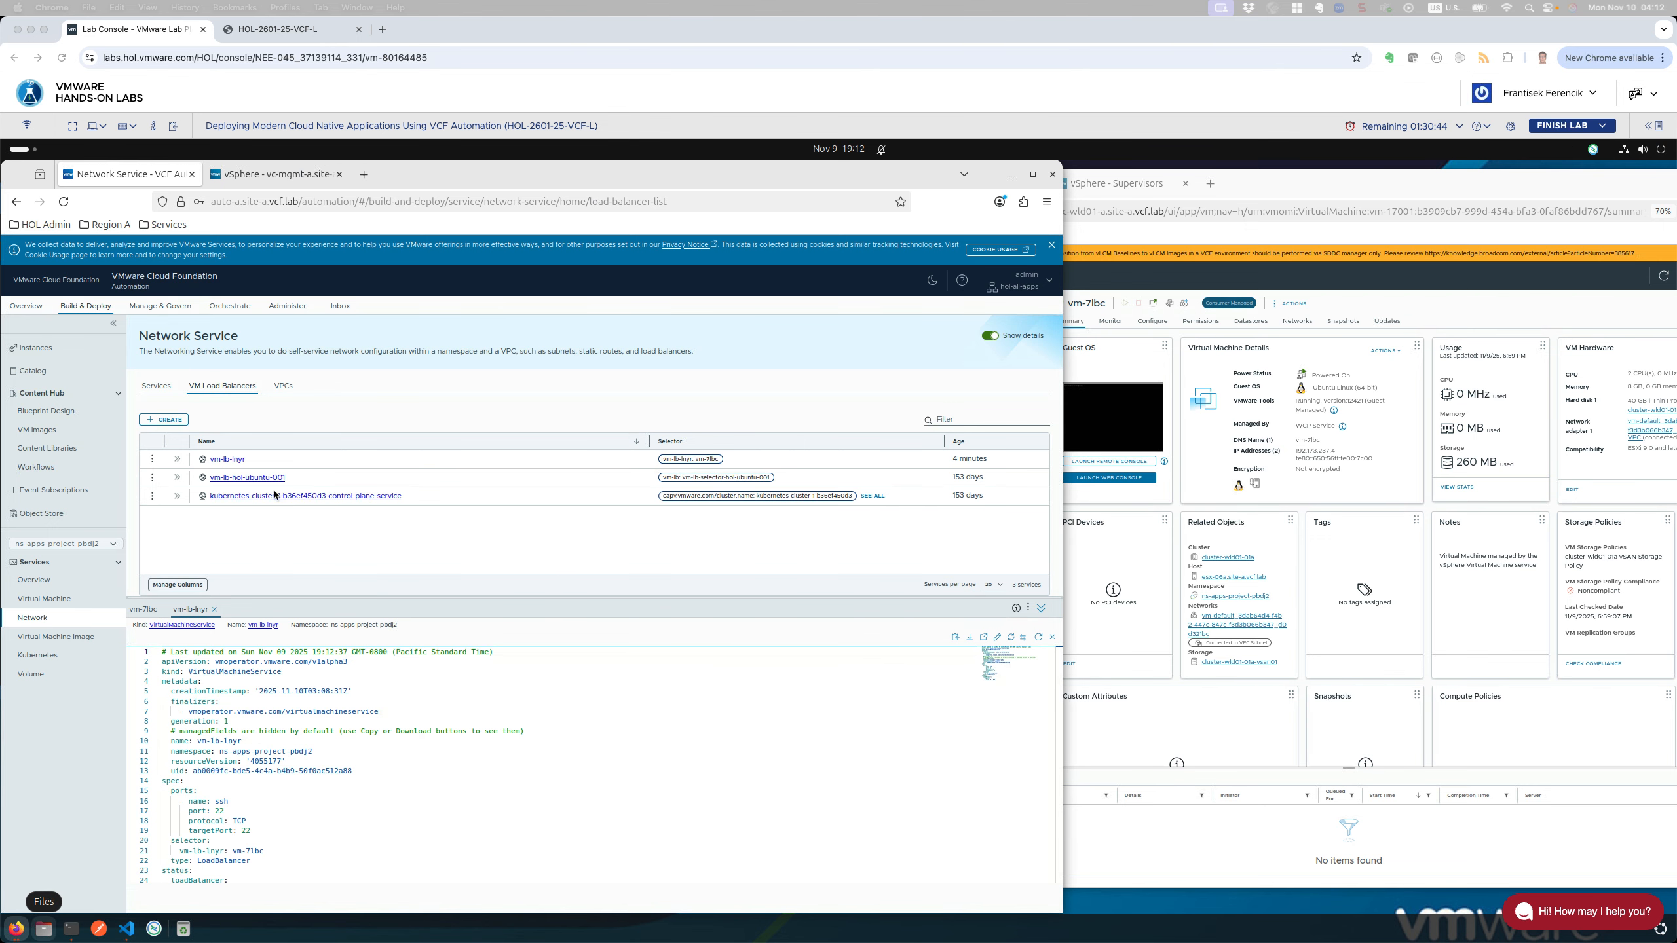
pyautogui.click(229, 458)
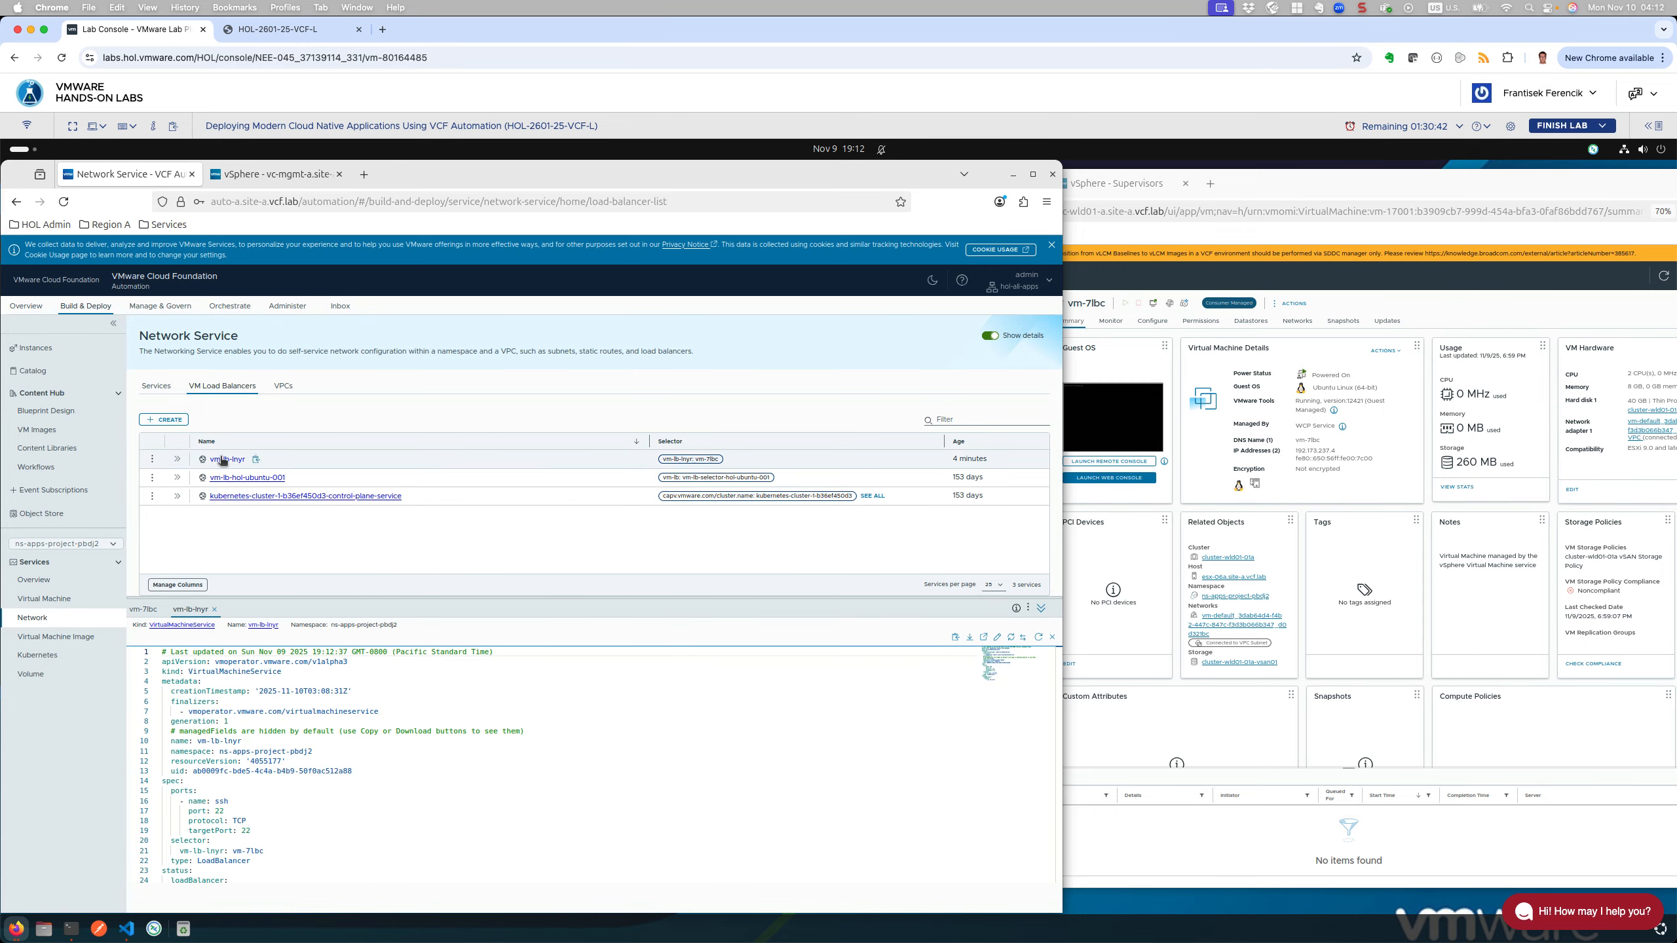
# Step: Open vm-lb-lnyr's details and enlarge the YAML panel to view more of its spec
pyautogui.click(222, 459)
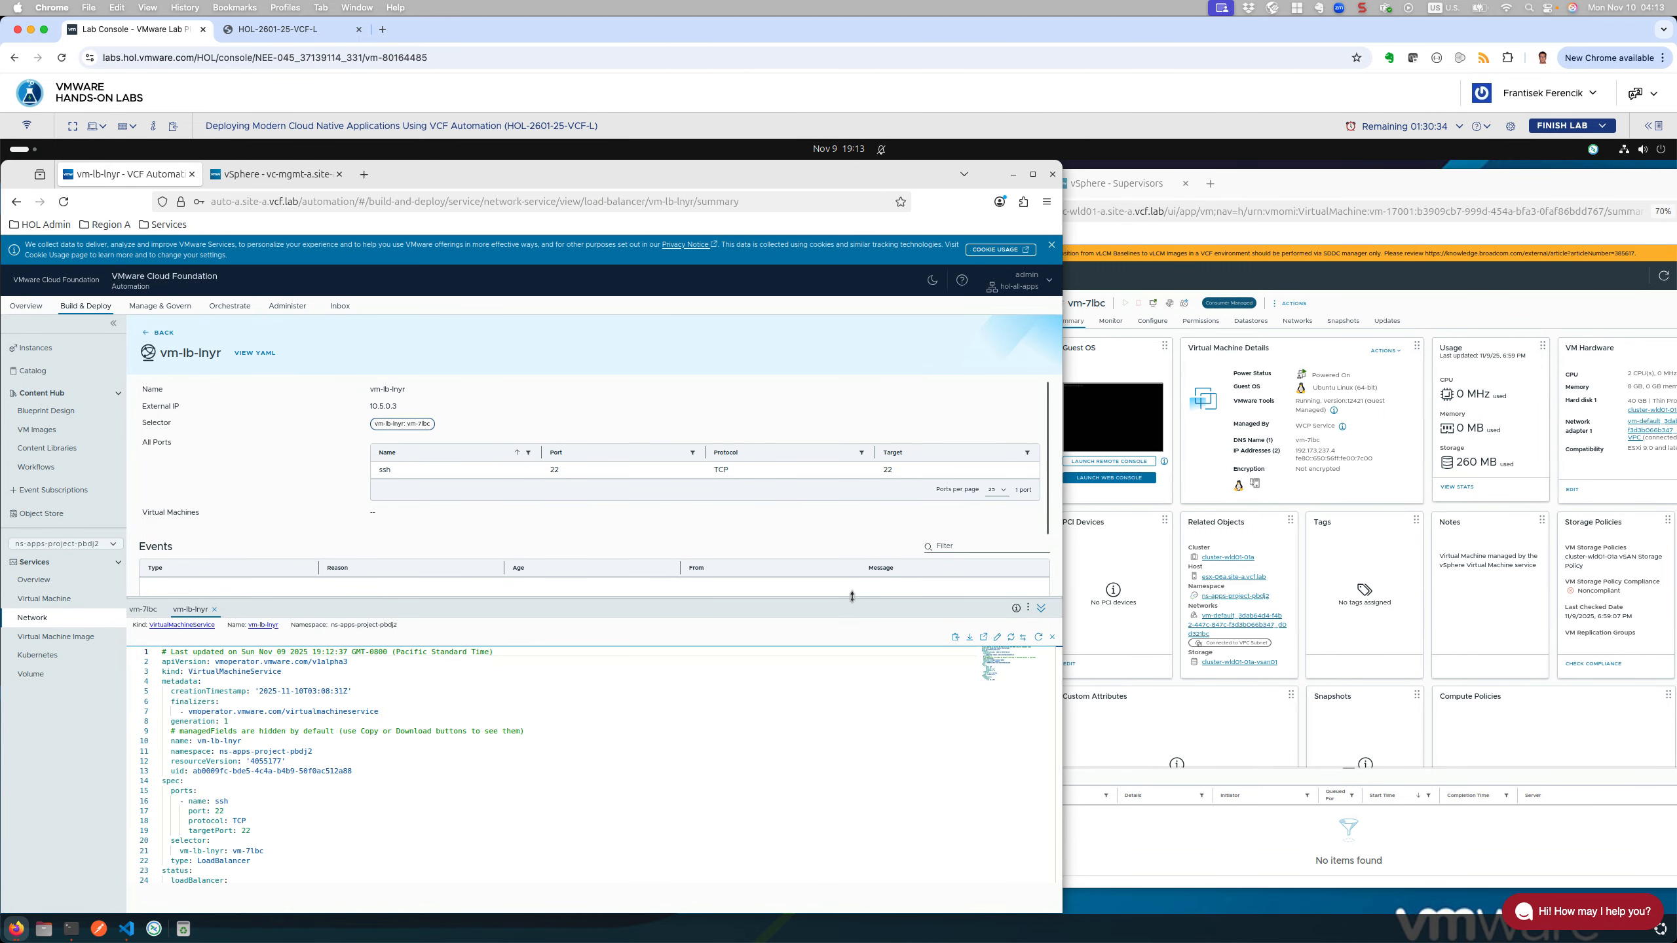
pyautogui.moveTo(851, 599); pyautogui.dragTo(849, 574)
pyautogui.moveTo(850, 802); pyautogui.dragTo(835, 708)
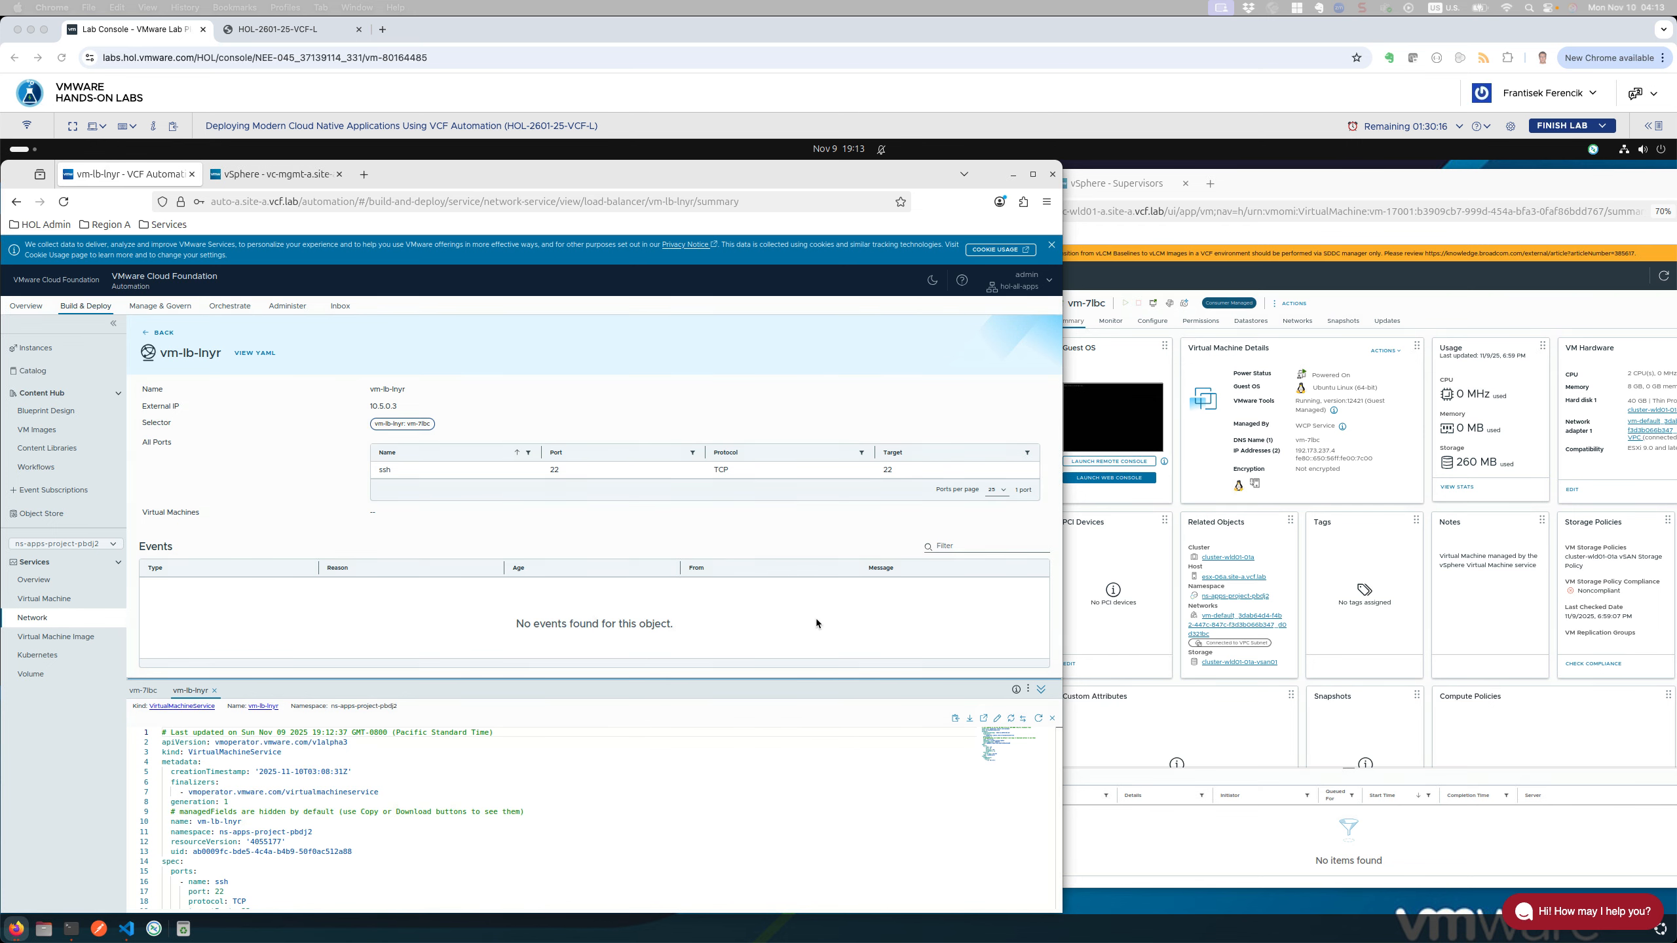
pyautogui.click(706, 508)
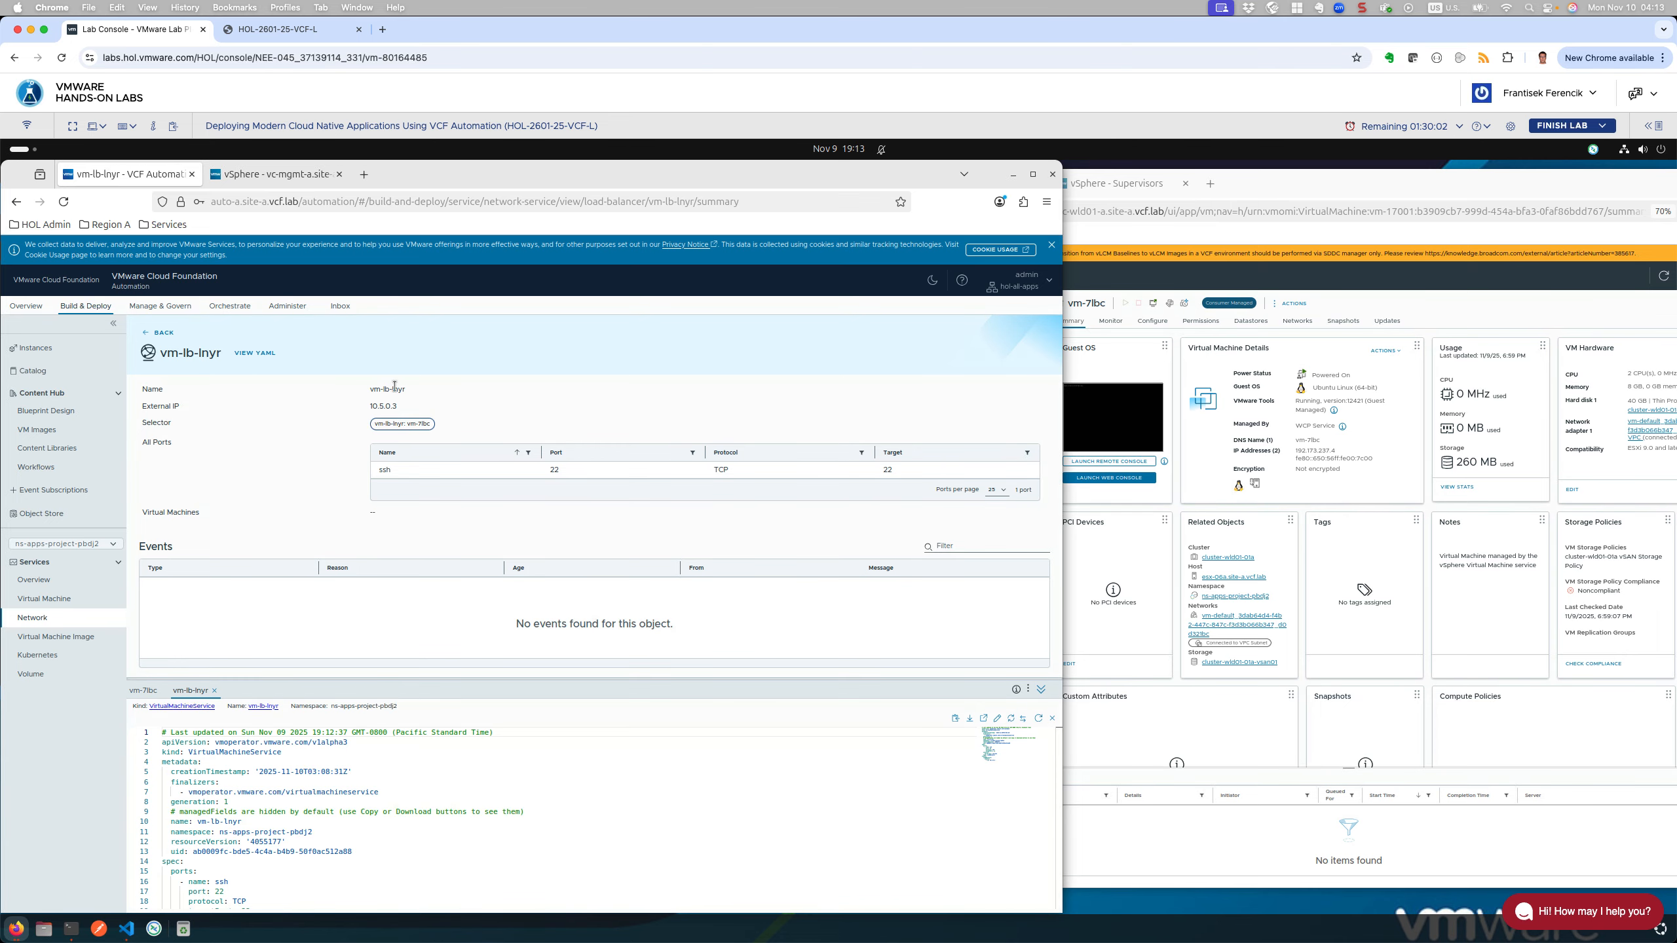
# Step: Reopen the vm-lb-lnyr summary (external IP 10.5.0.3, ssh port 22), then bring vSphere forward
pyautogui.click(146, 333)
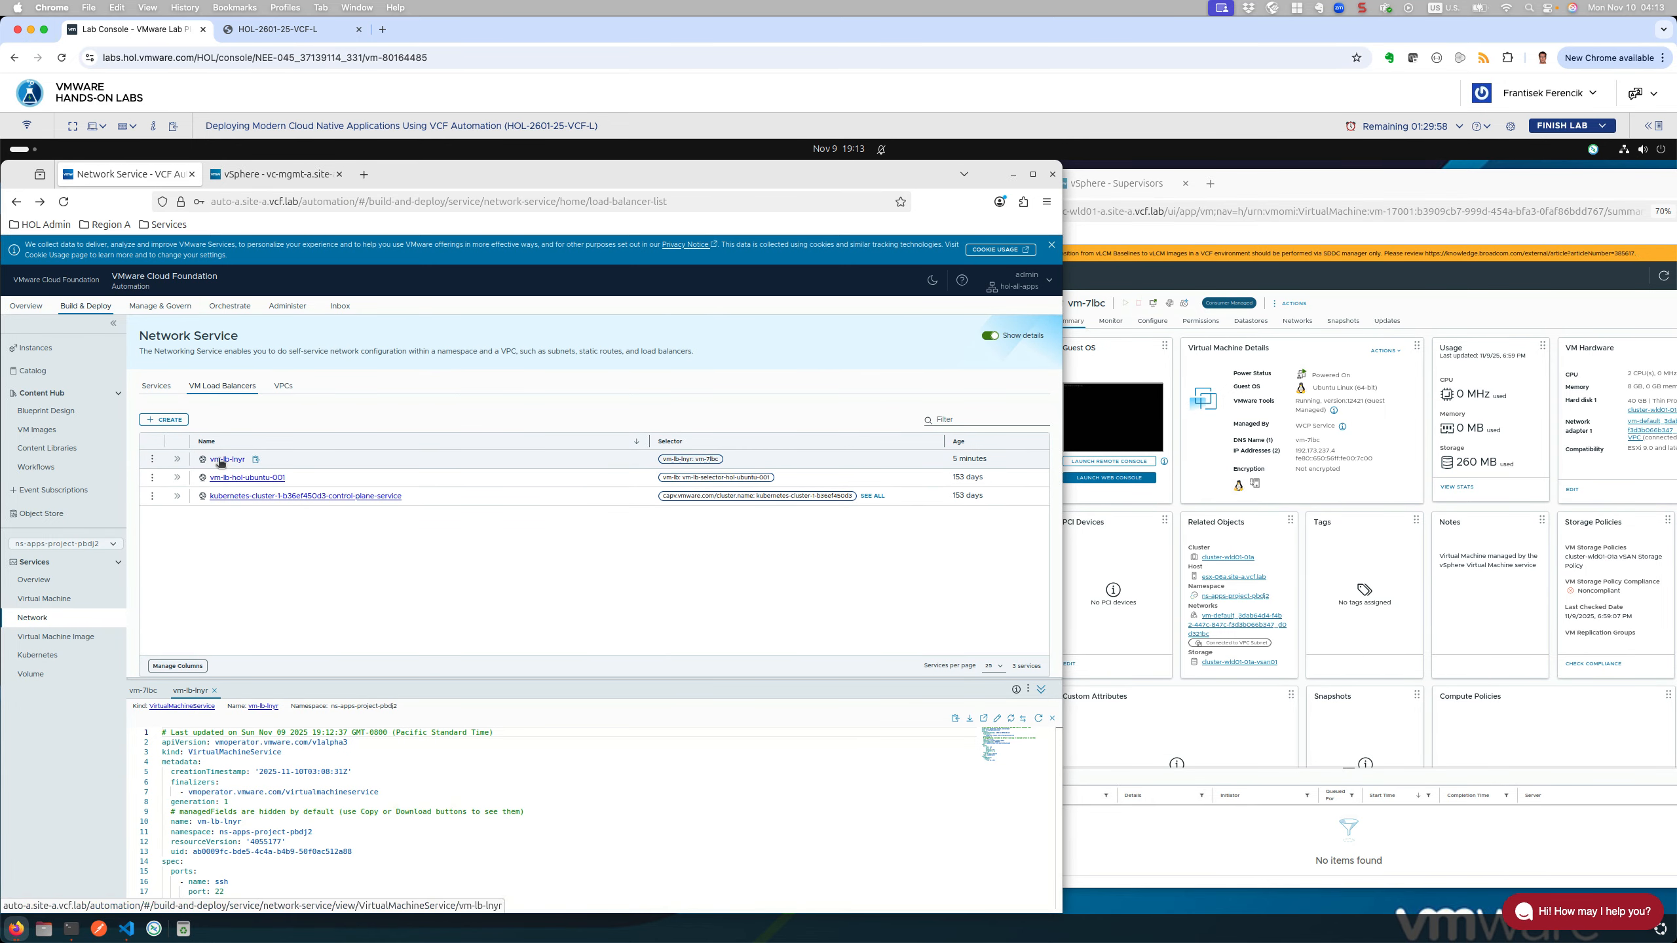
pyautogui.click(222, 459)
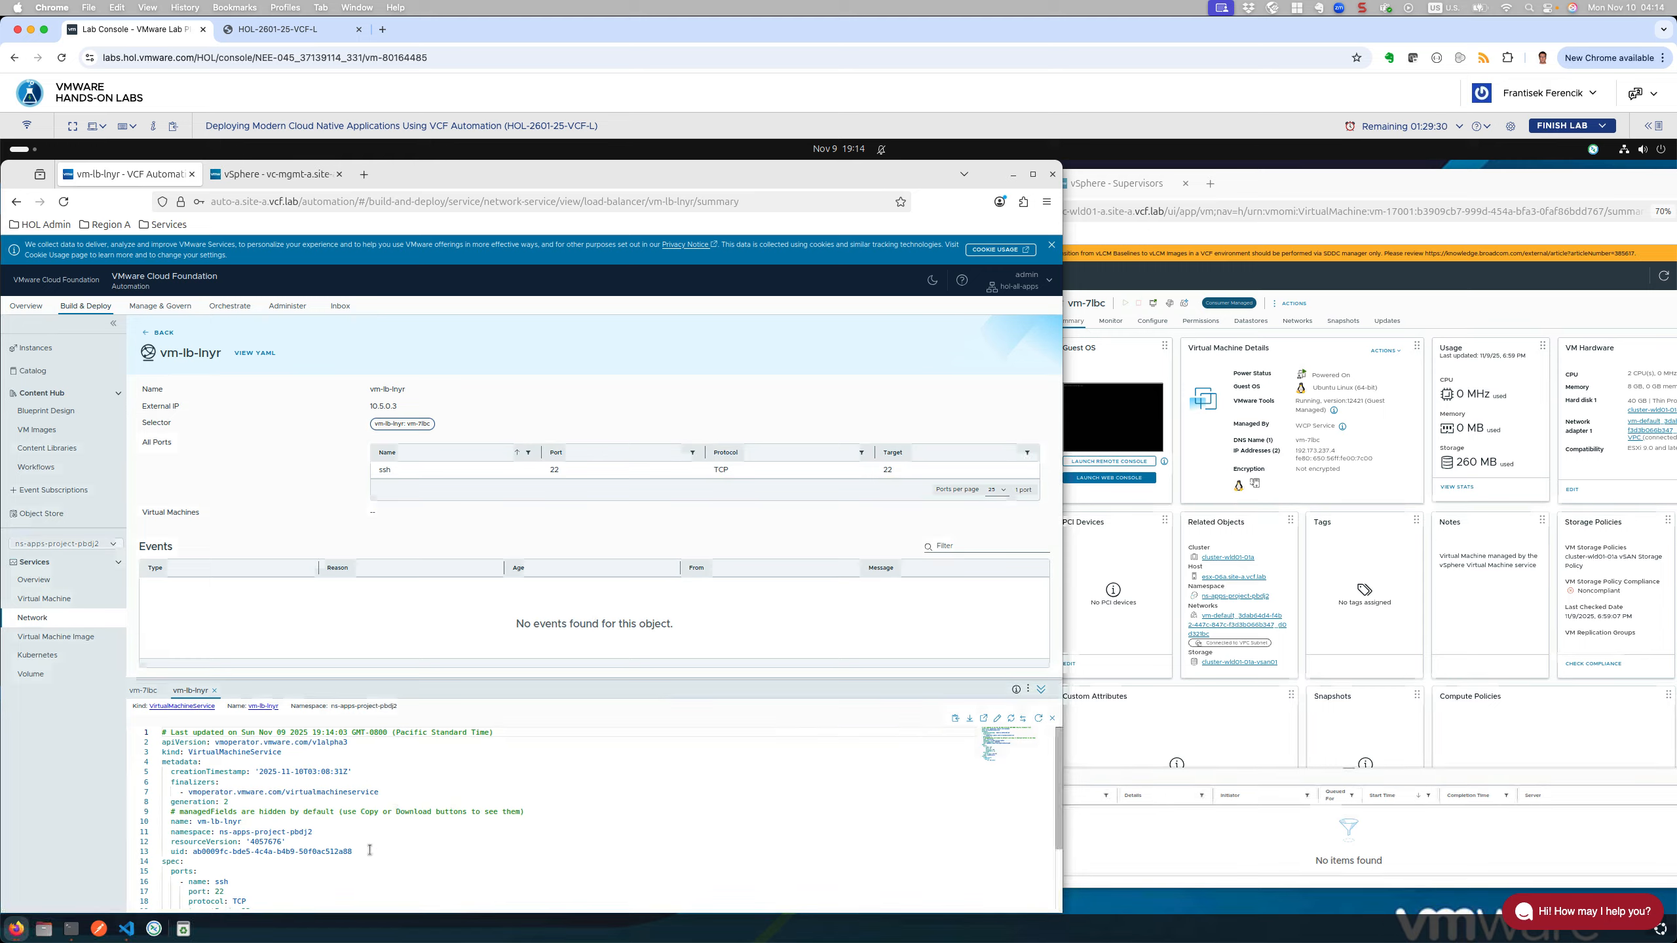
pyautogui.scroll(-5, 330, 866)
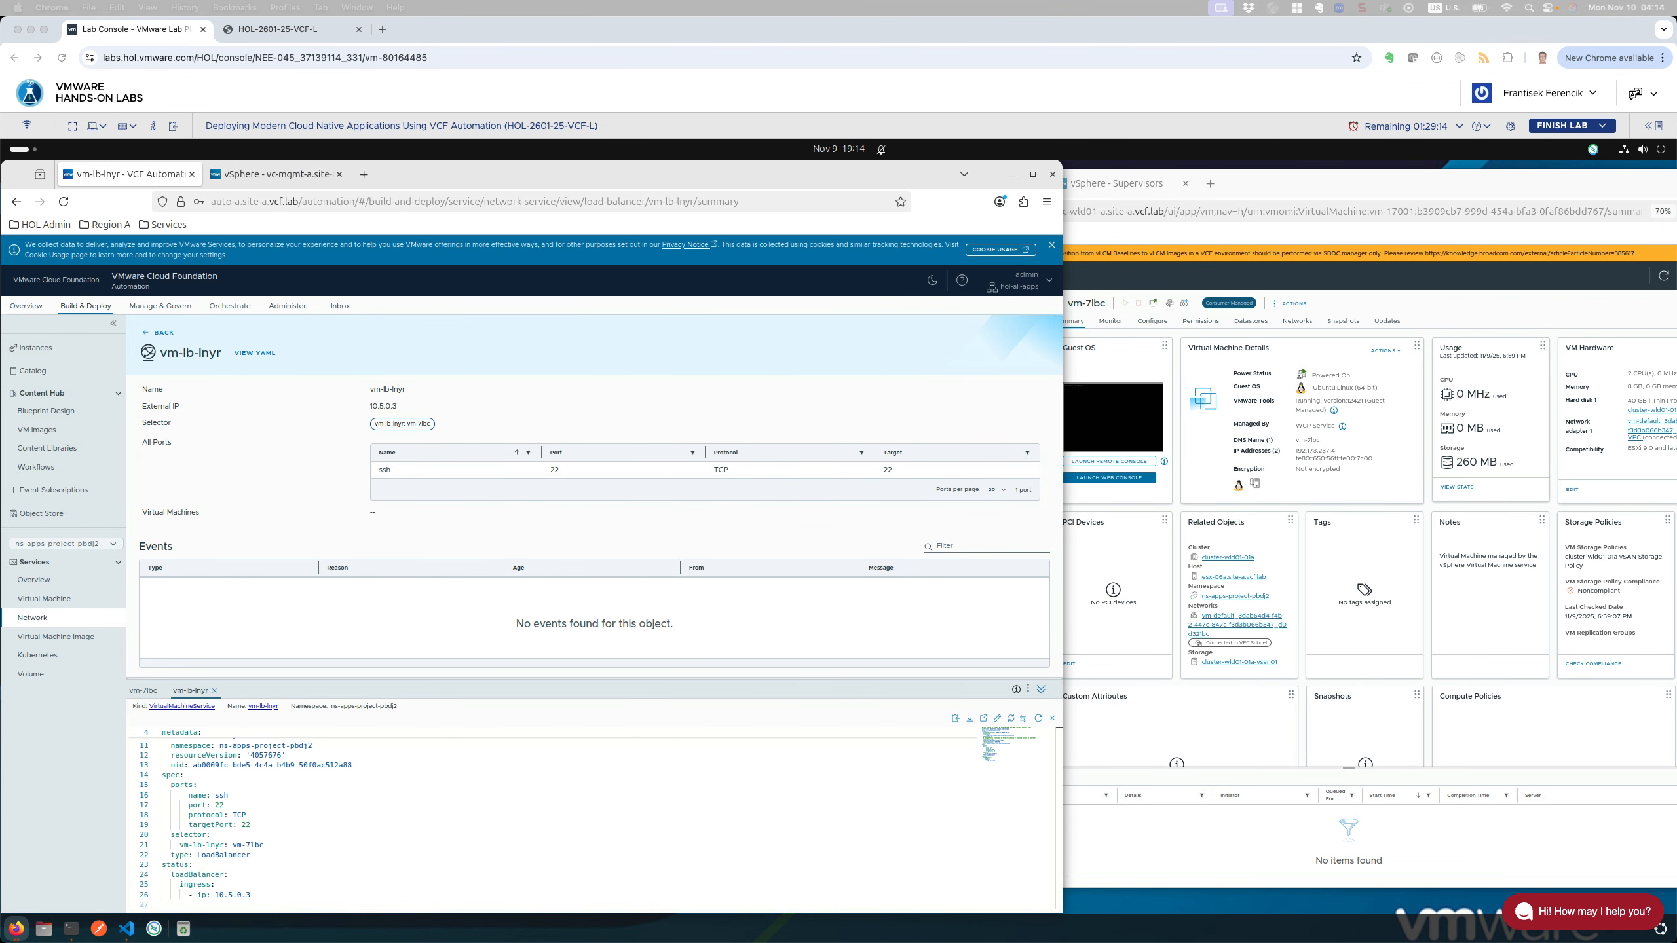
pyautogui.click(1556, 714)
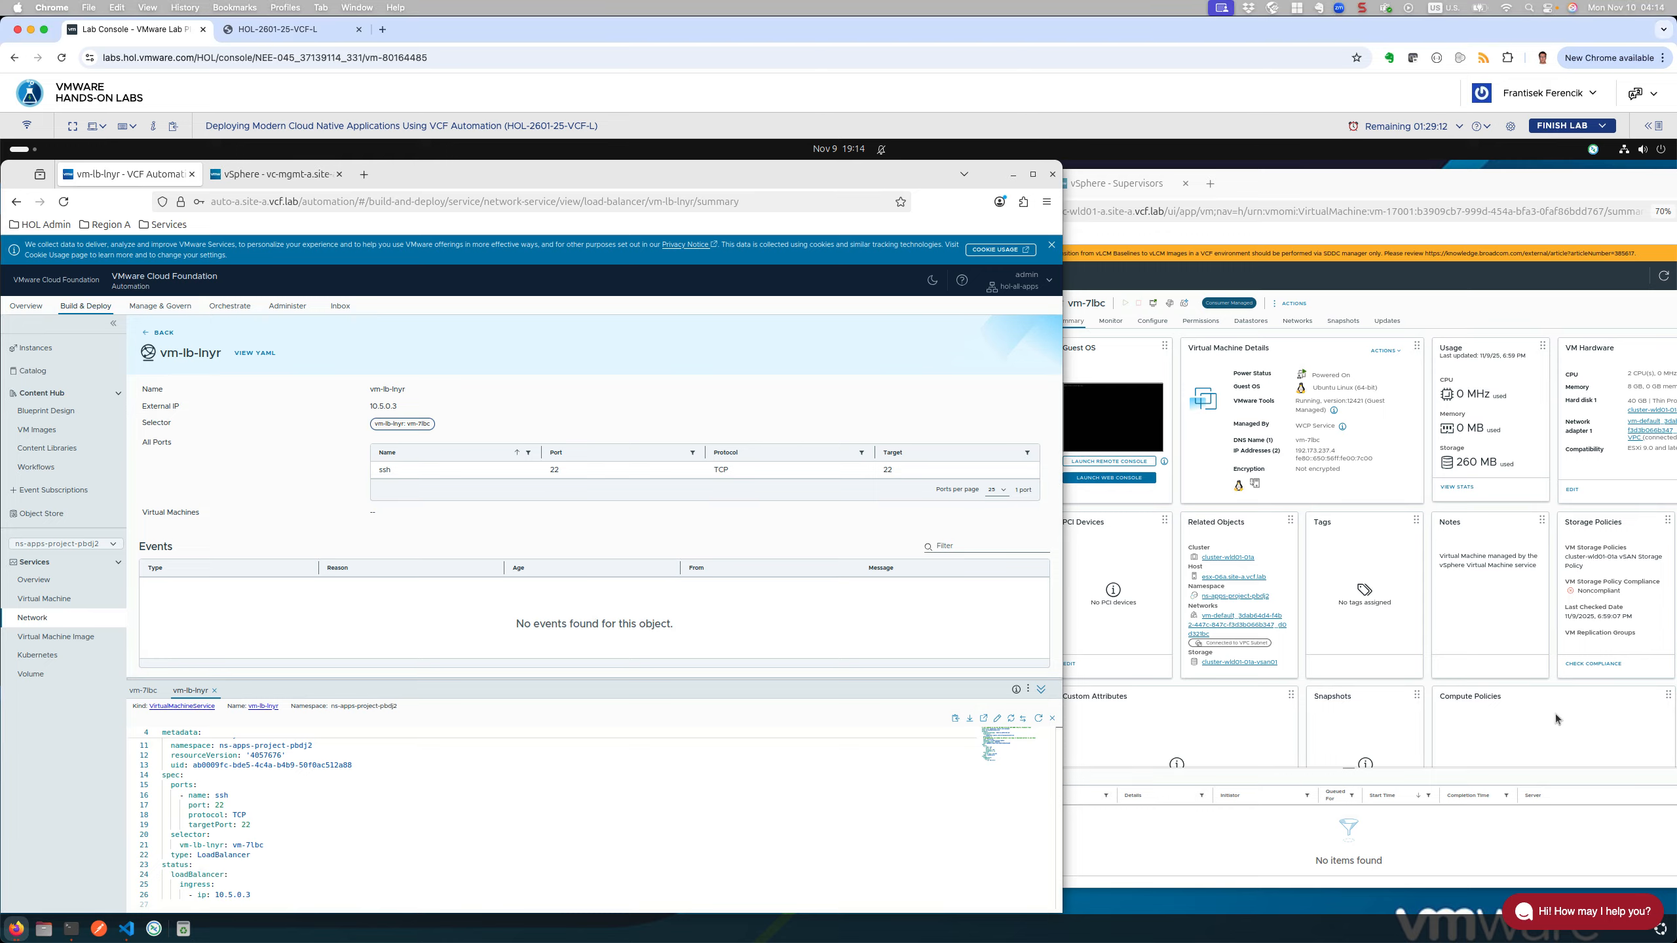
pyautogui.click(1552, 713)
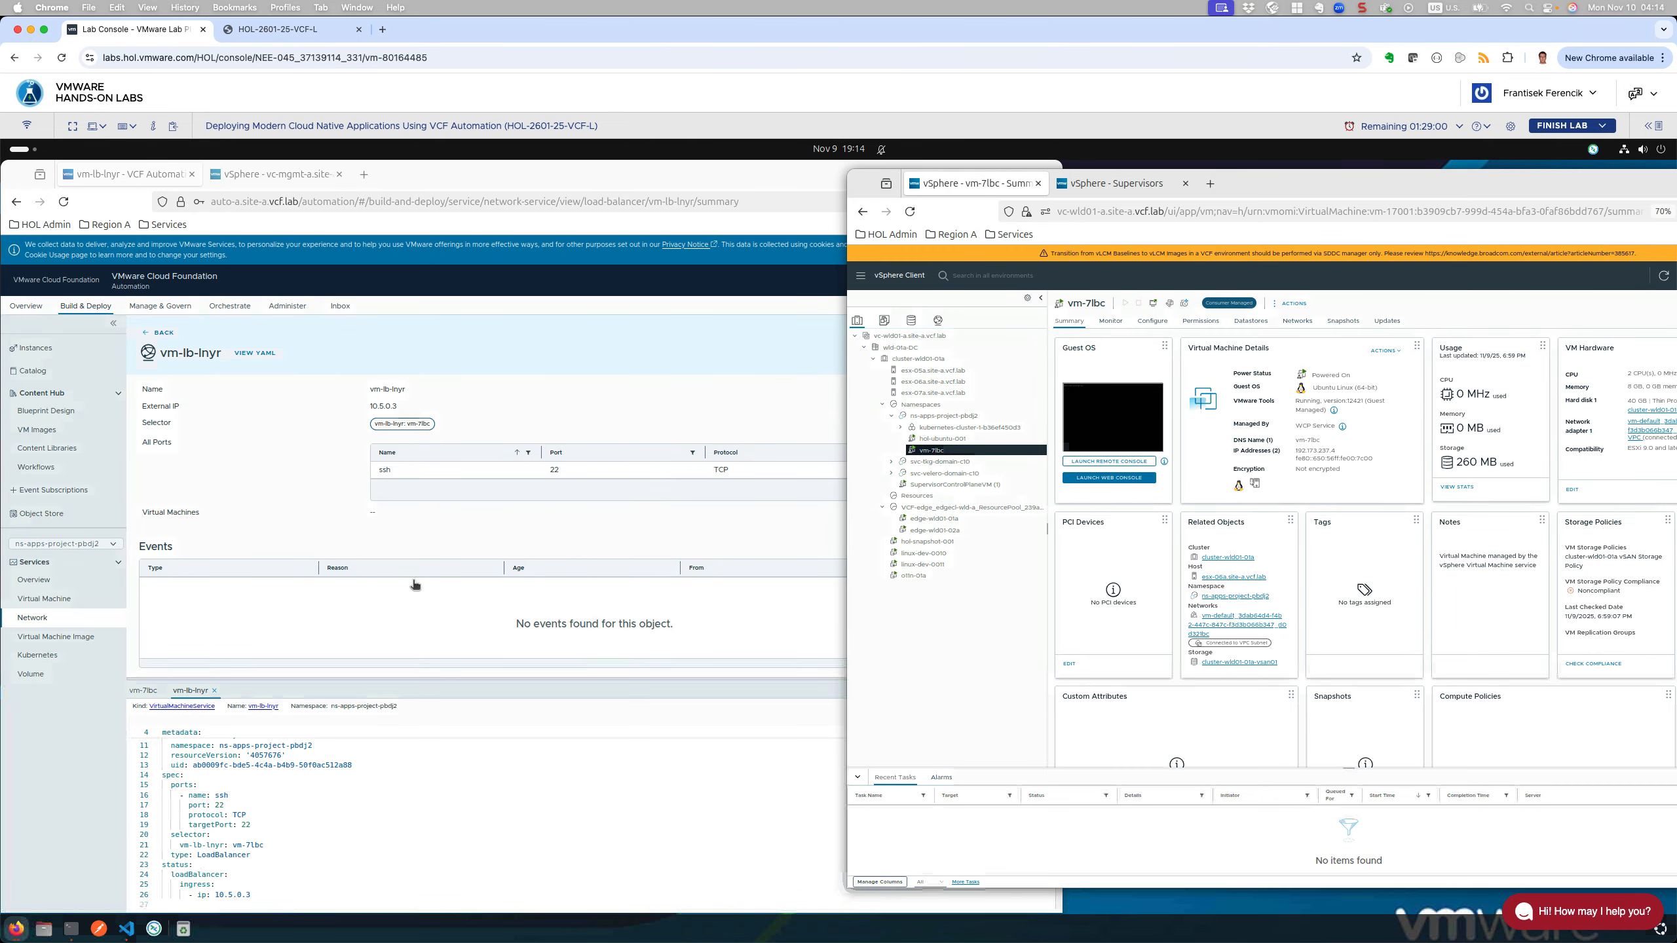
# Step: Back in VCF Automation, open vm-lb-lnyr's details panel and highlight its vm-7lbc selector value
pyautogui.click(246, 397)
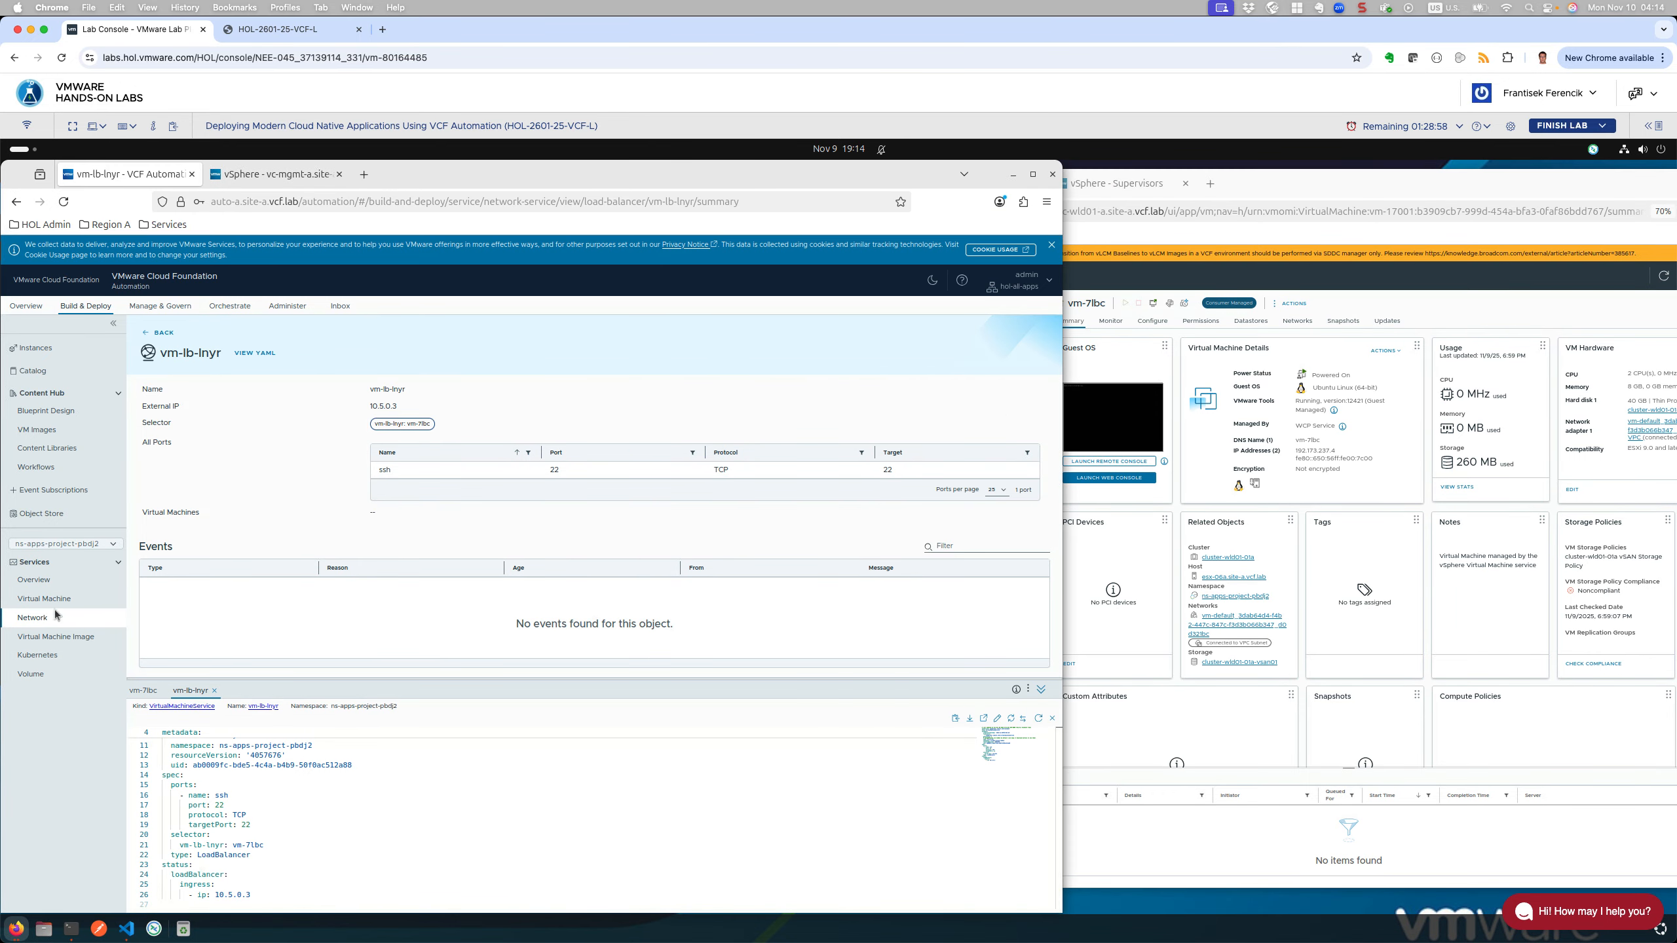
pyautogui.click(158, 332)
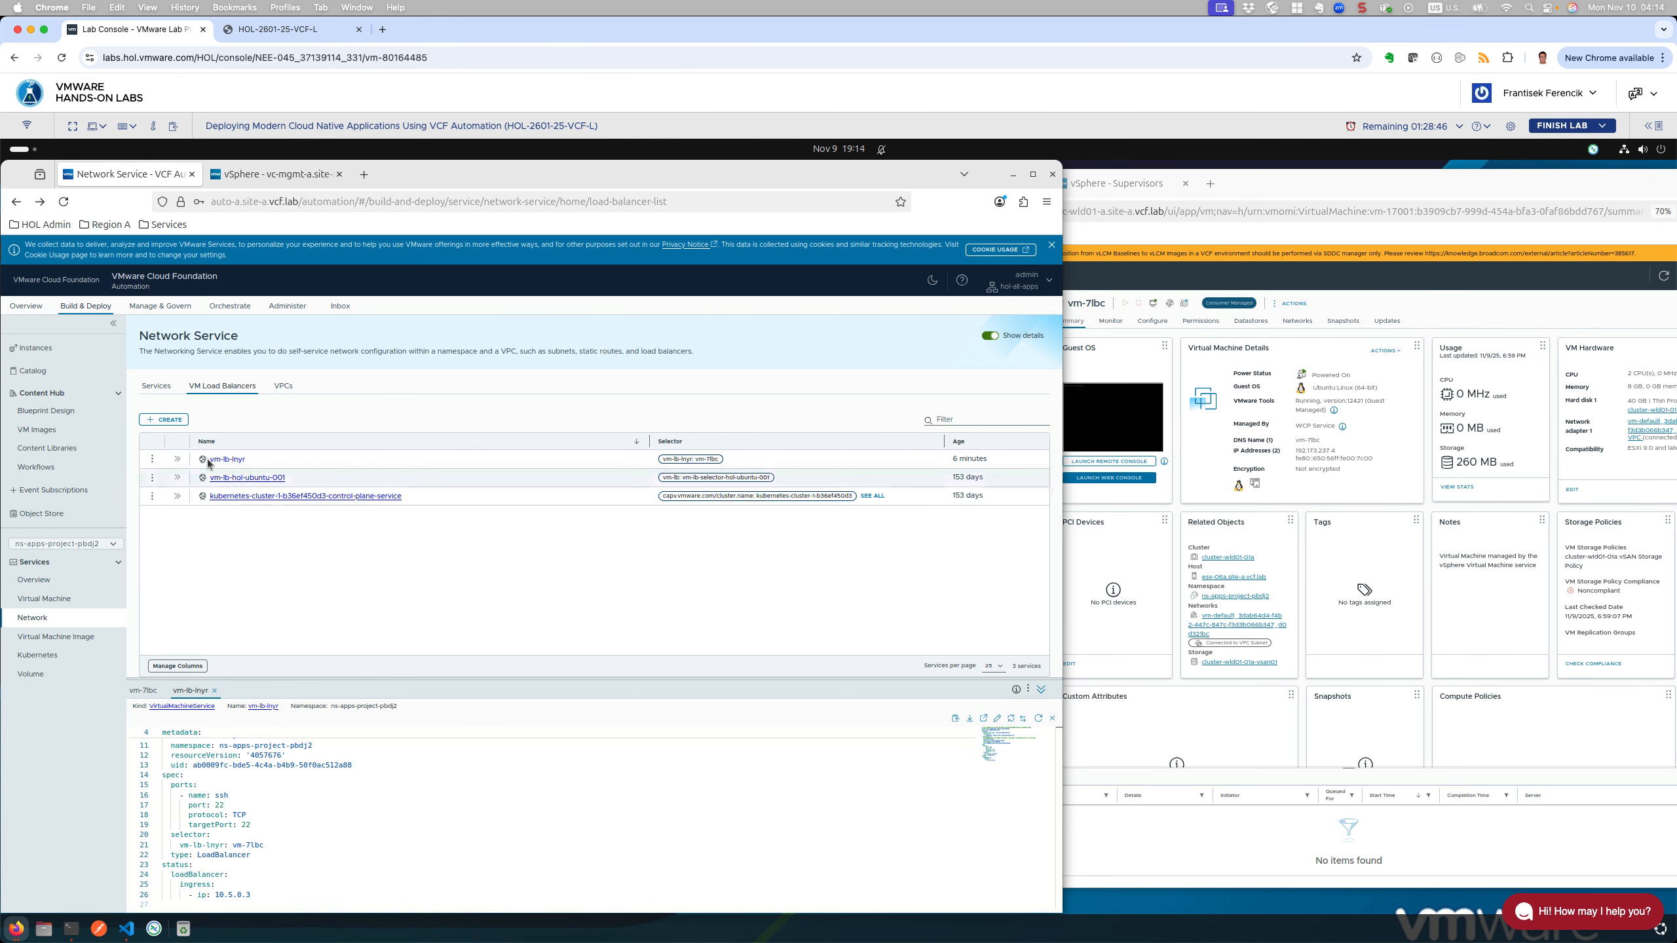
pyautogui.click(177, 460)
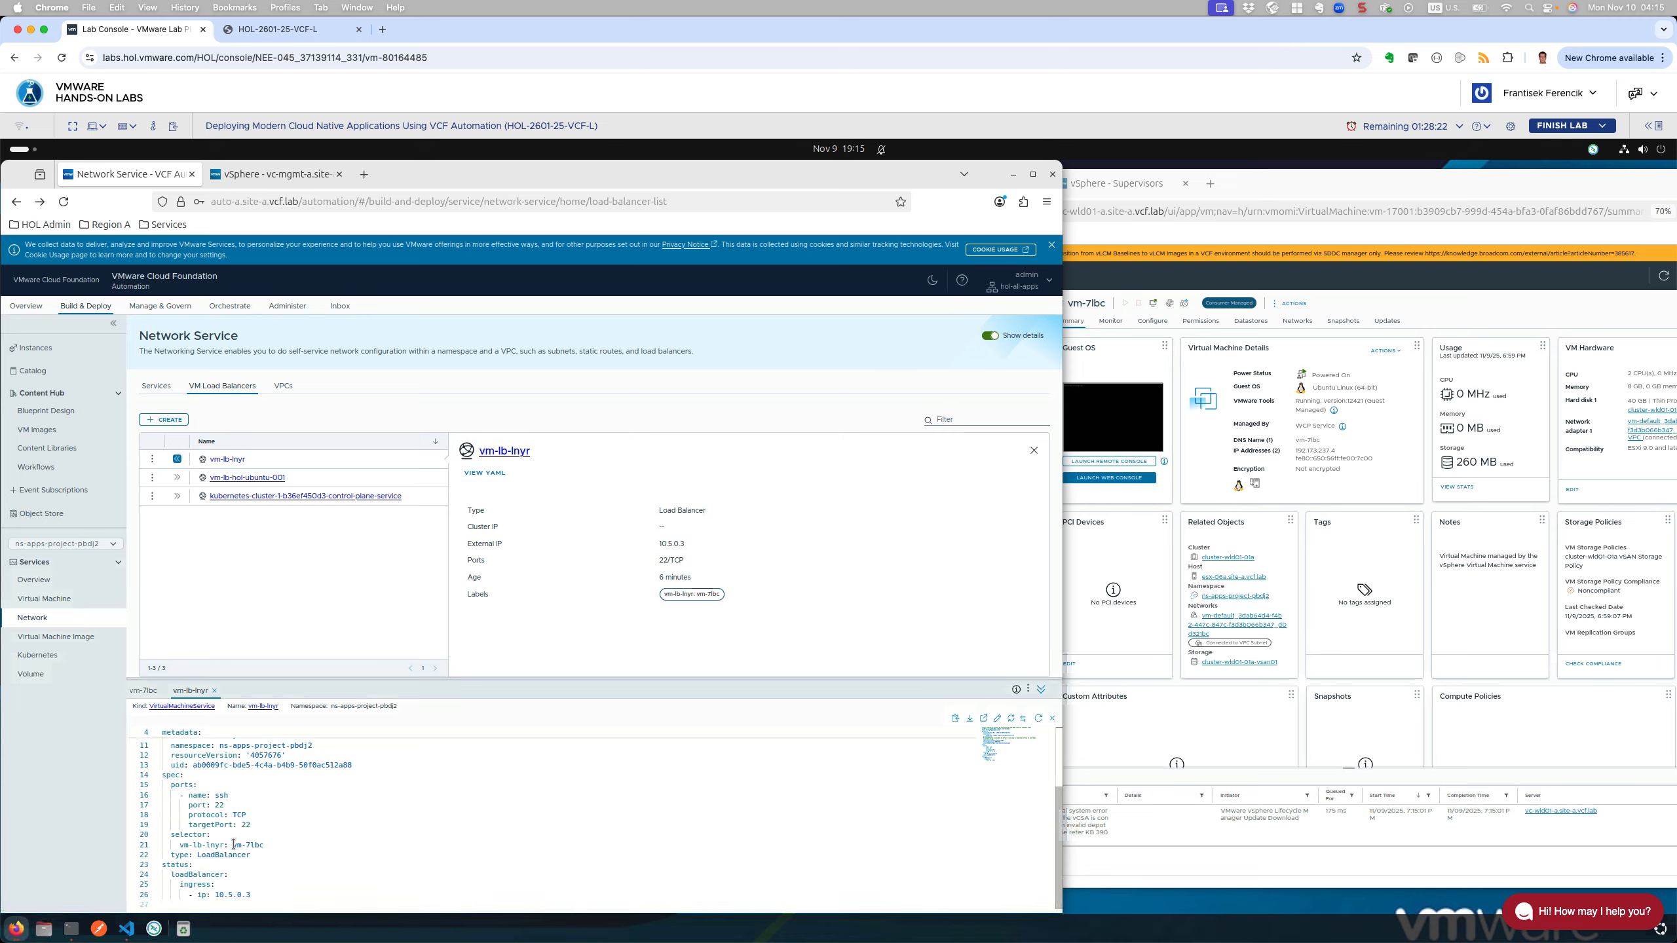
pyautogui.moveTo(234, 845); pyautogui.dragTo(265, 844)
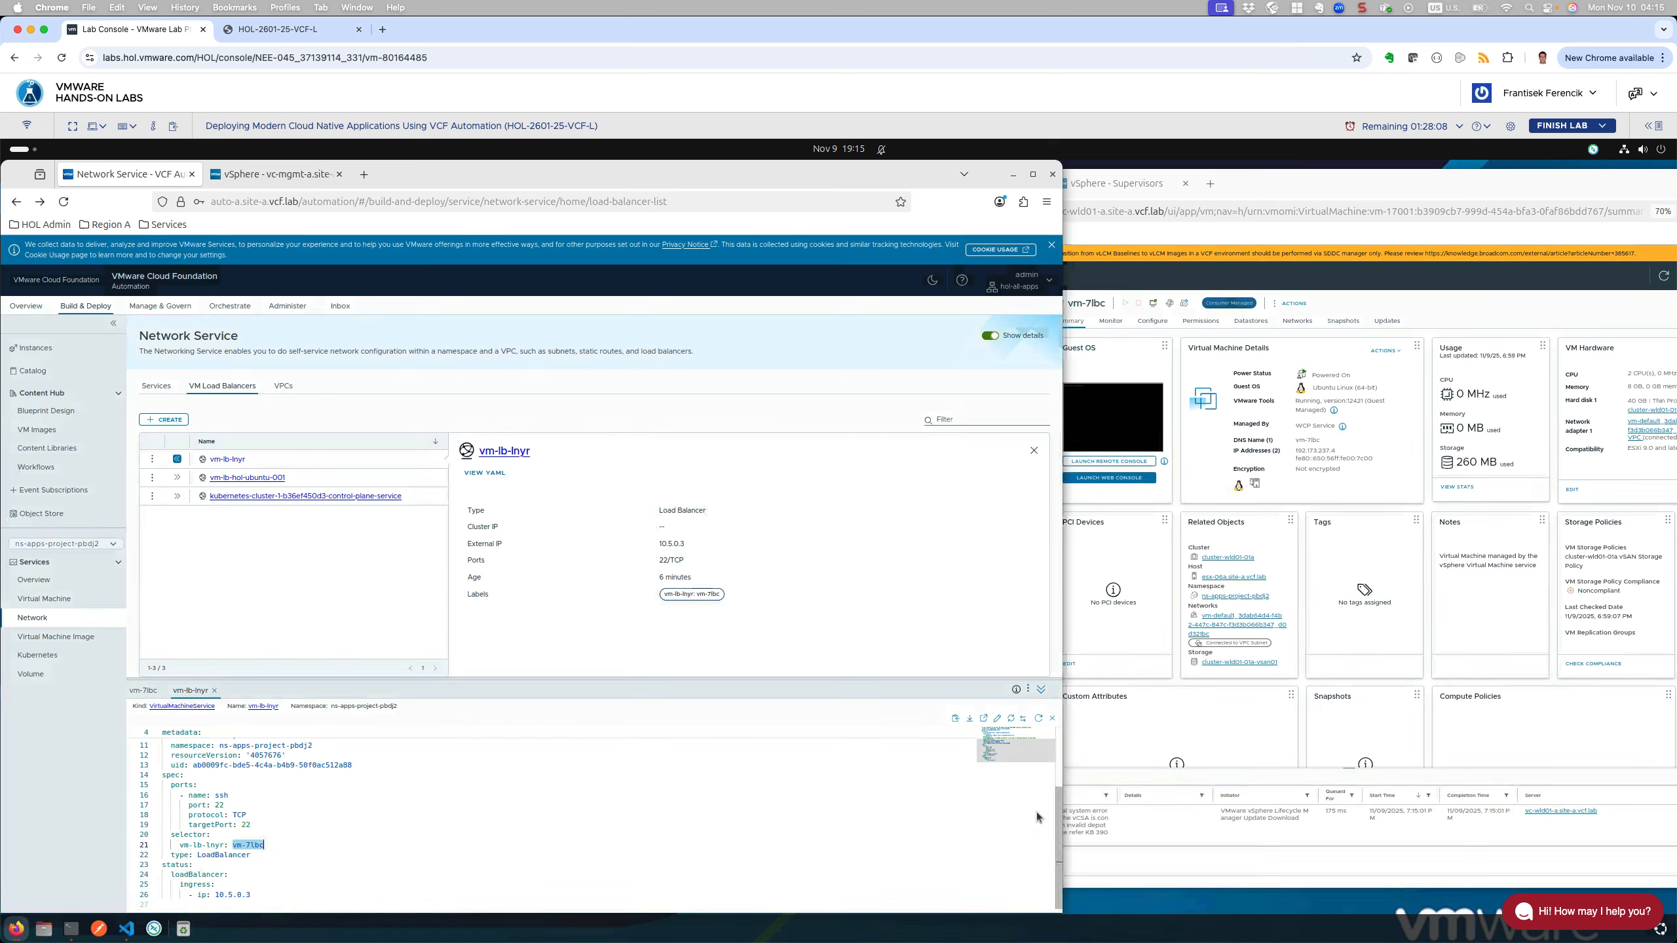
# Step: Refresh vm-lb-lnyr's YAML, close the details panel and reload the VM Load Balancers page
pyautogui.click(1038, 718)
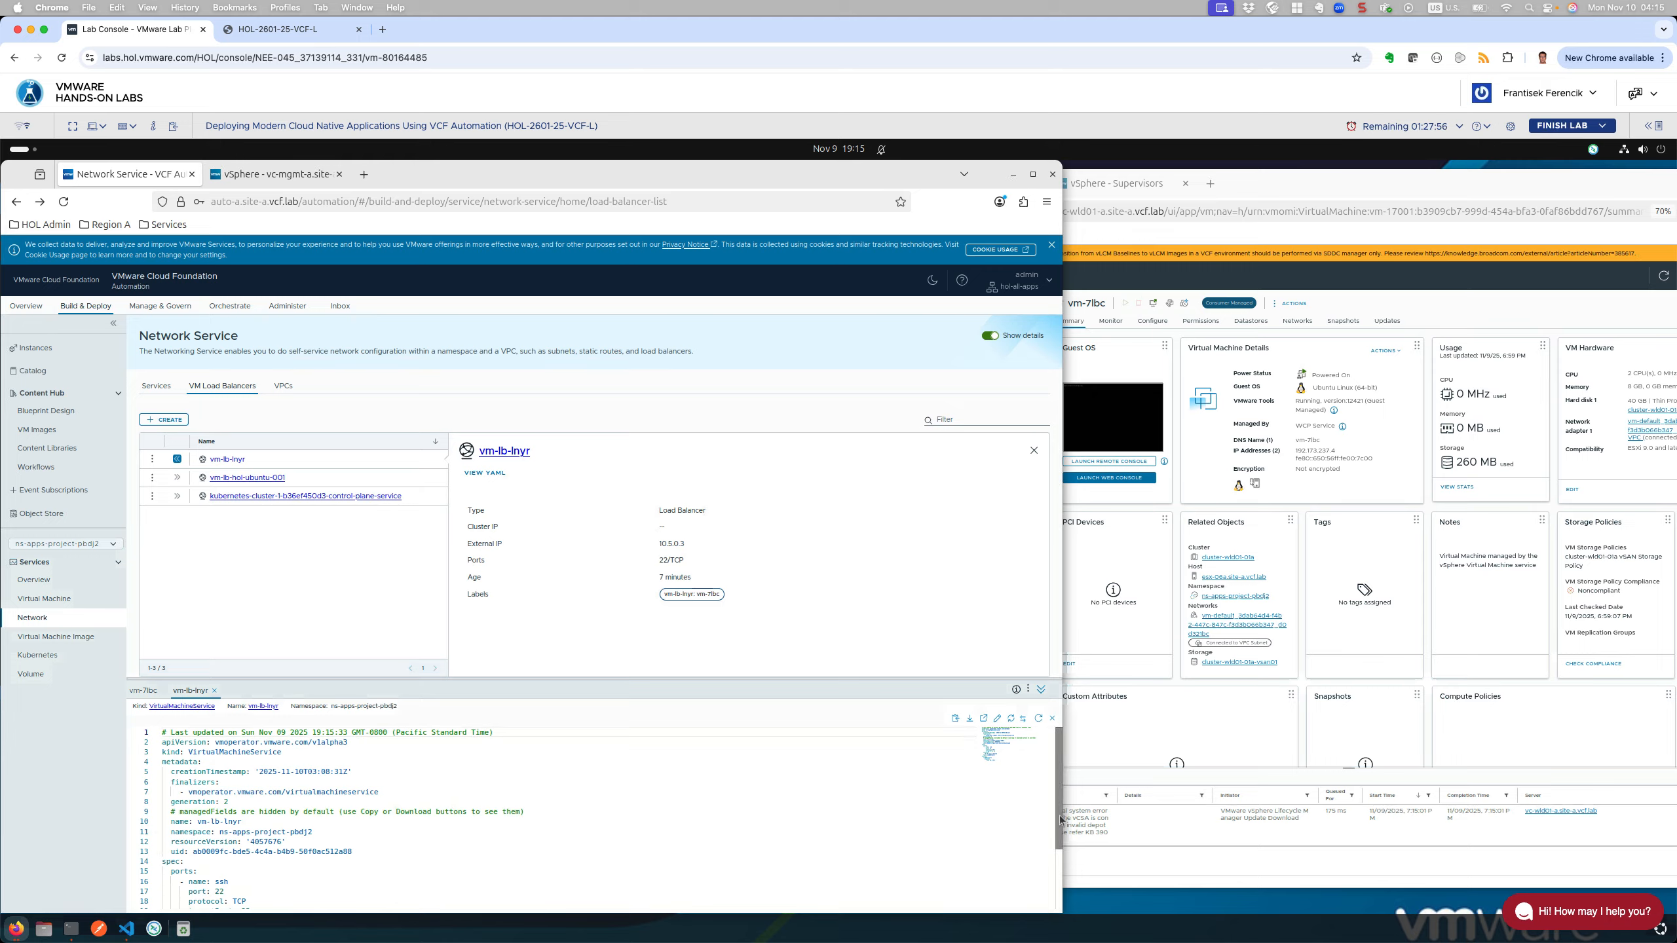
pyautogui.moveTo(1057, 846); pyautogui.dragTo(1053, 876)
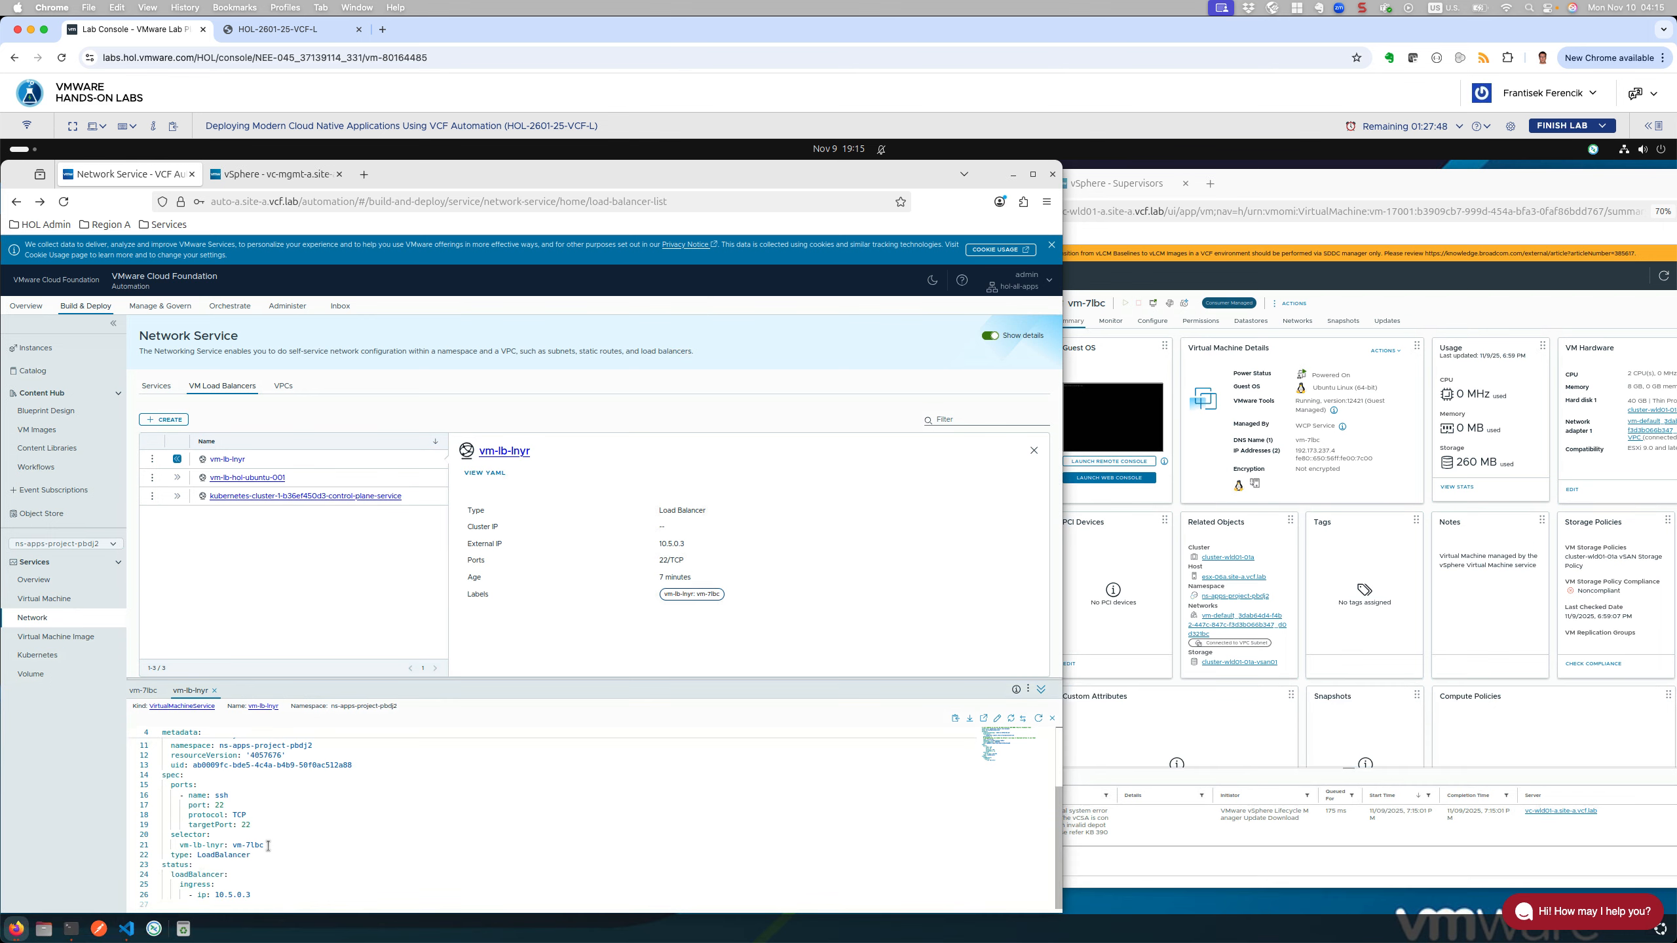
pyautogui.click(1033, 452)
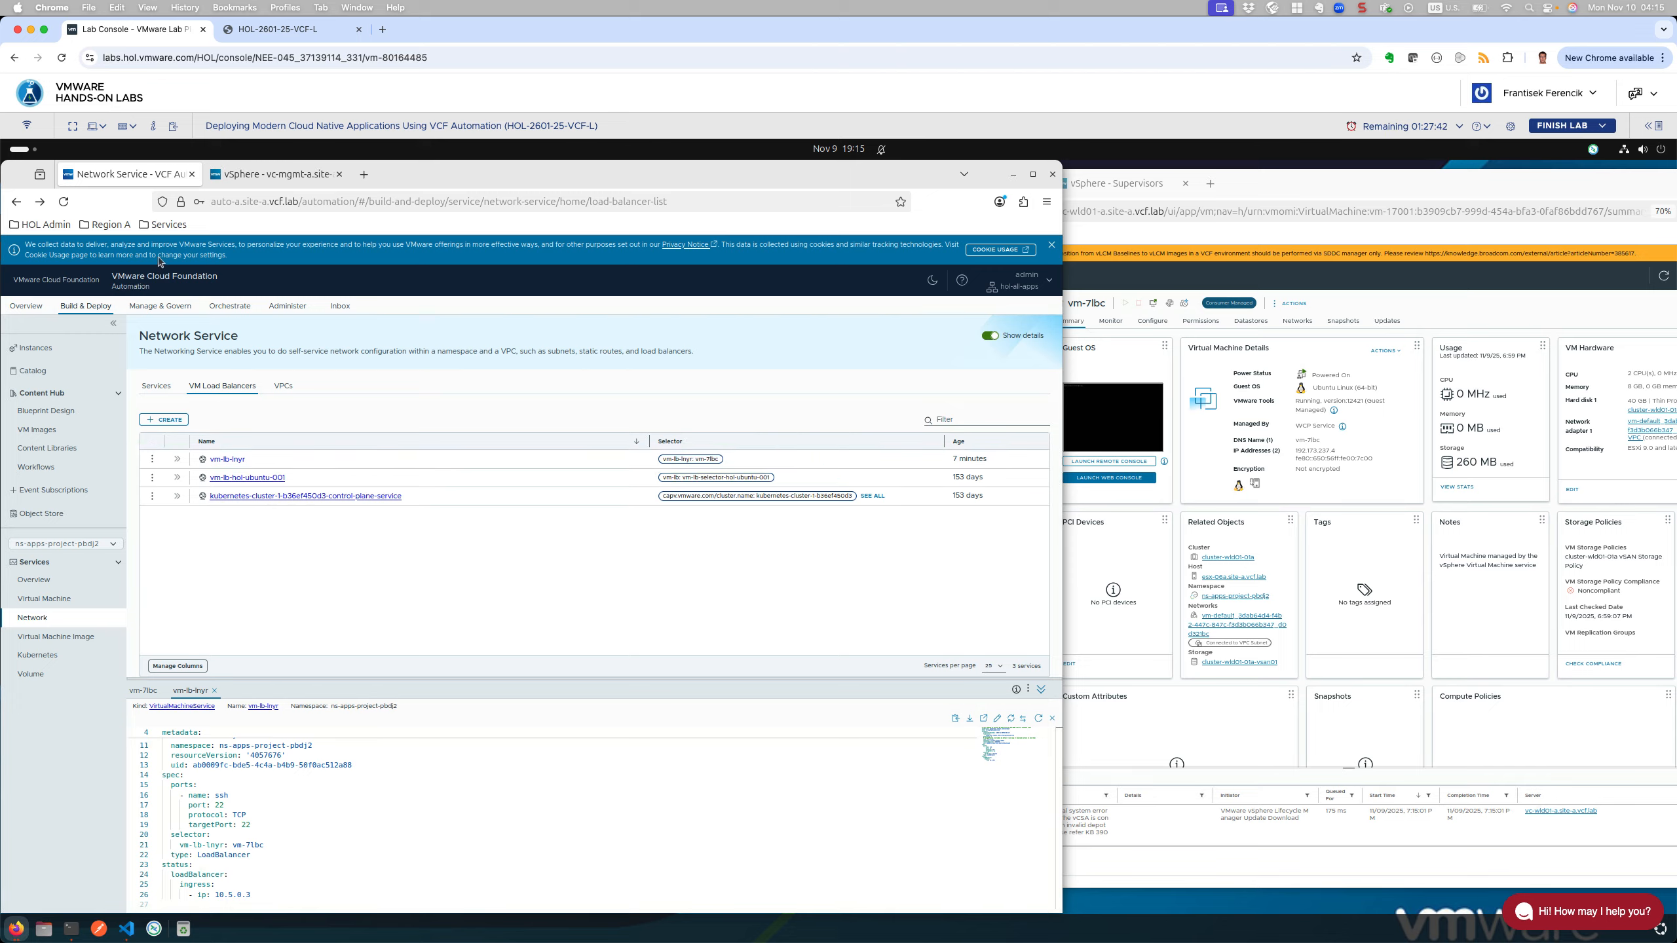
pyautogui.click(64, 202)
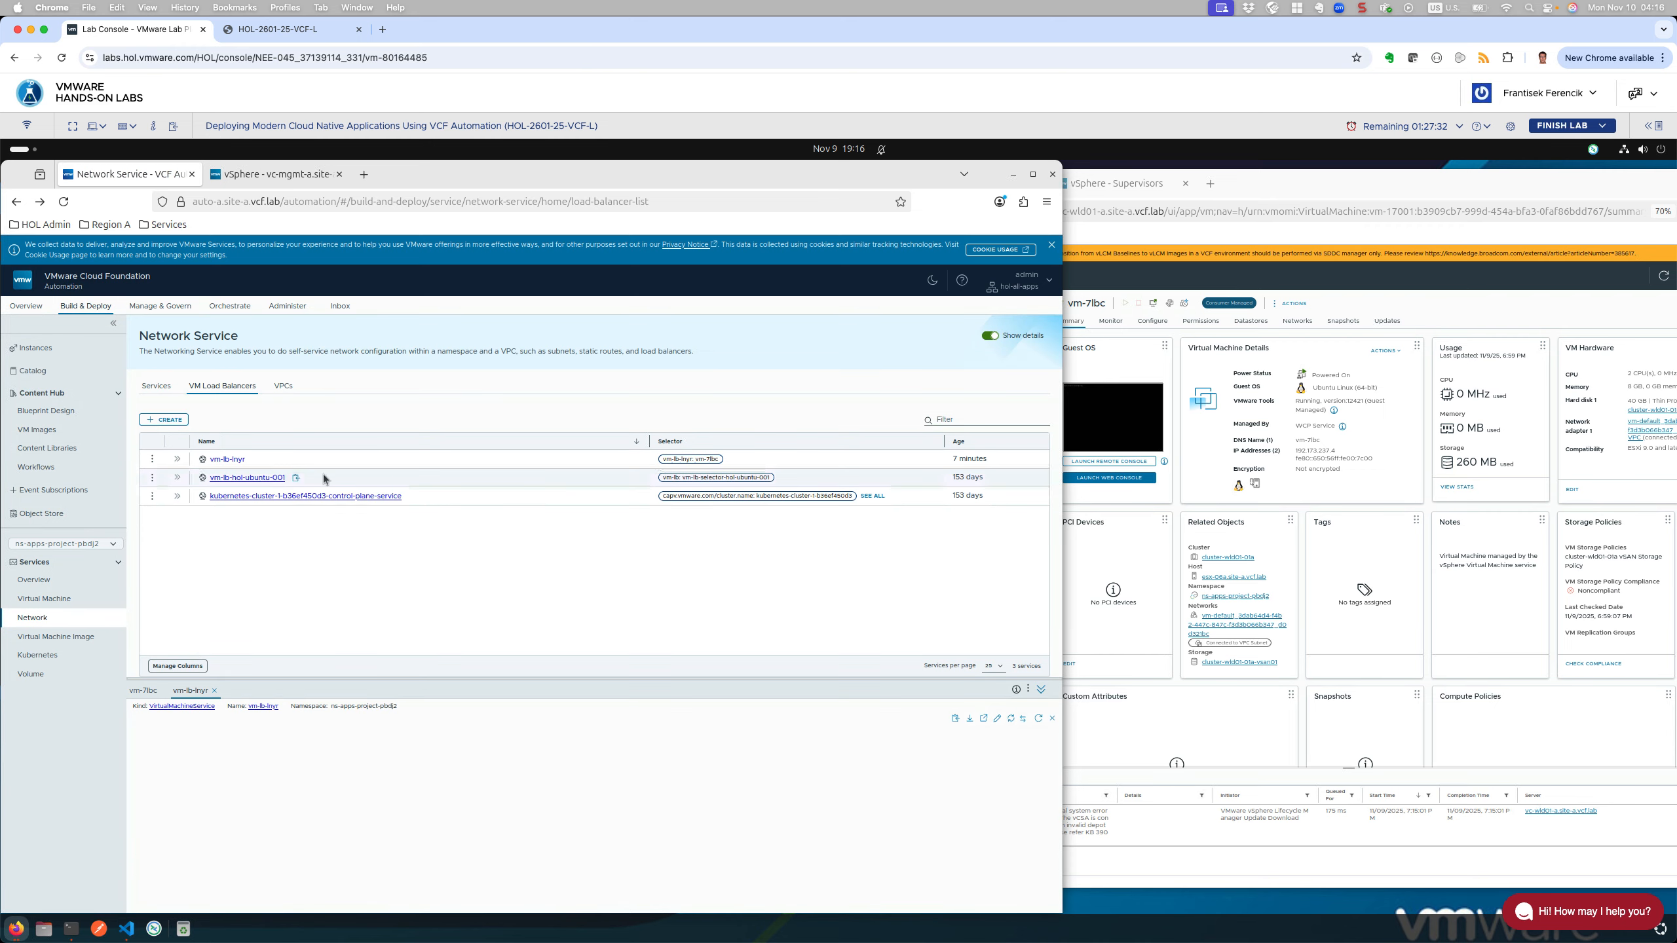
# Step: Open the vm-lb-lnyr detail page and scroll its YAML to the selector and ingress IP 10.5.0.3
pyautogui.click(227, 459)
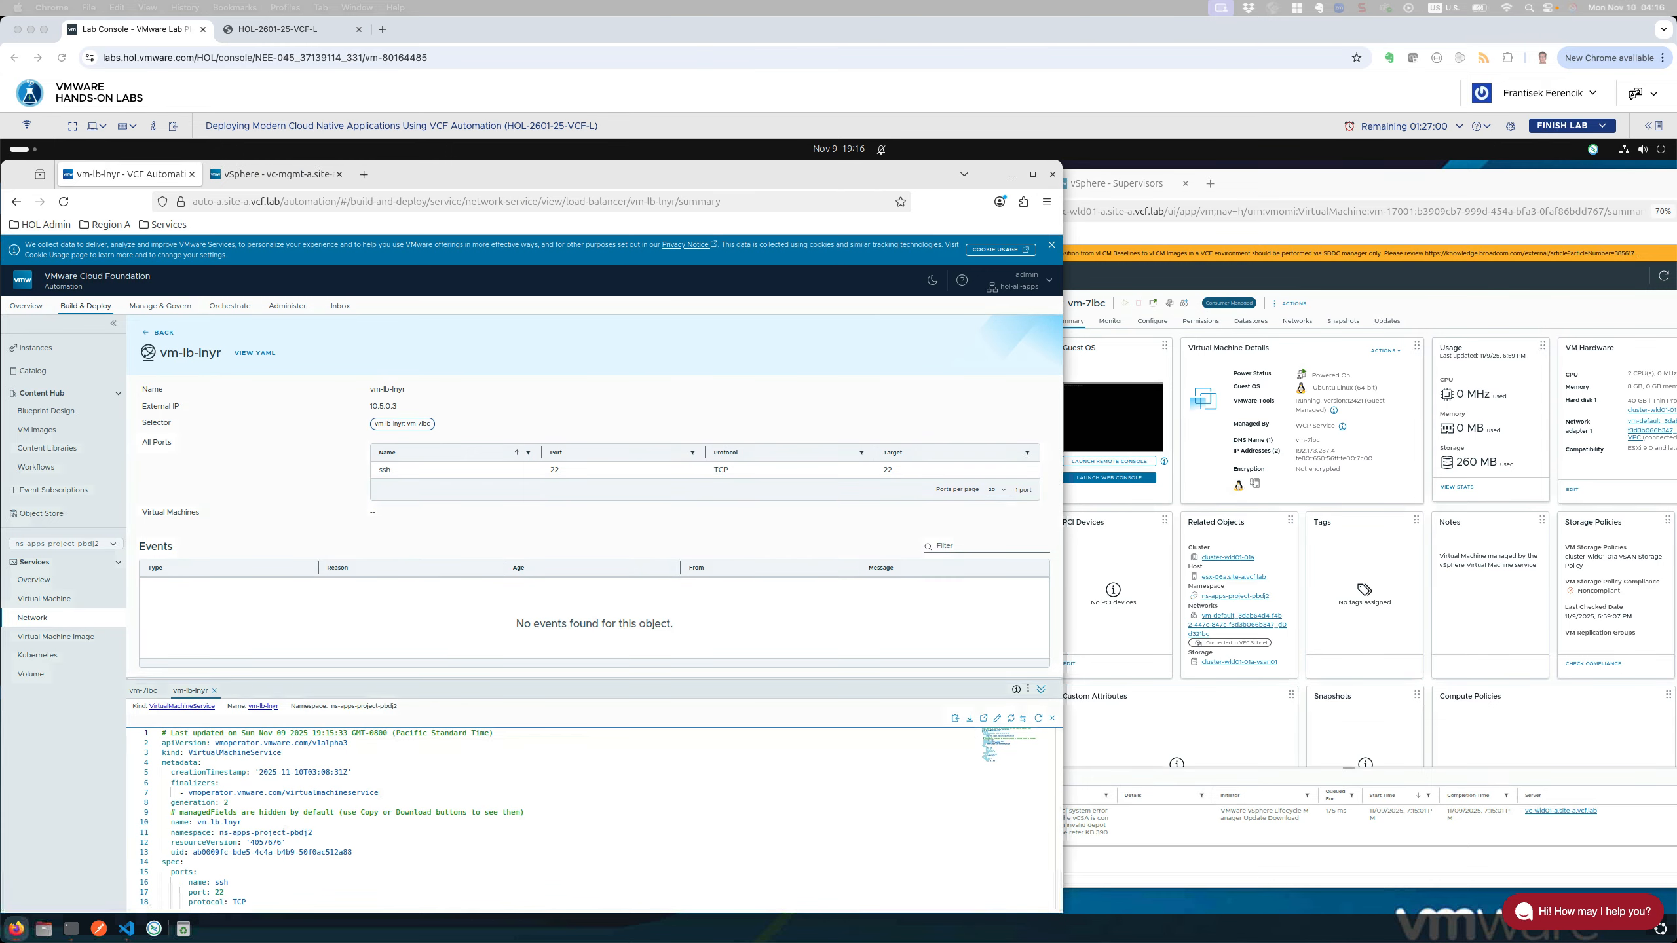
pyautogui.click(1050, 812)
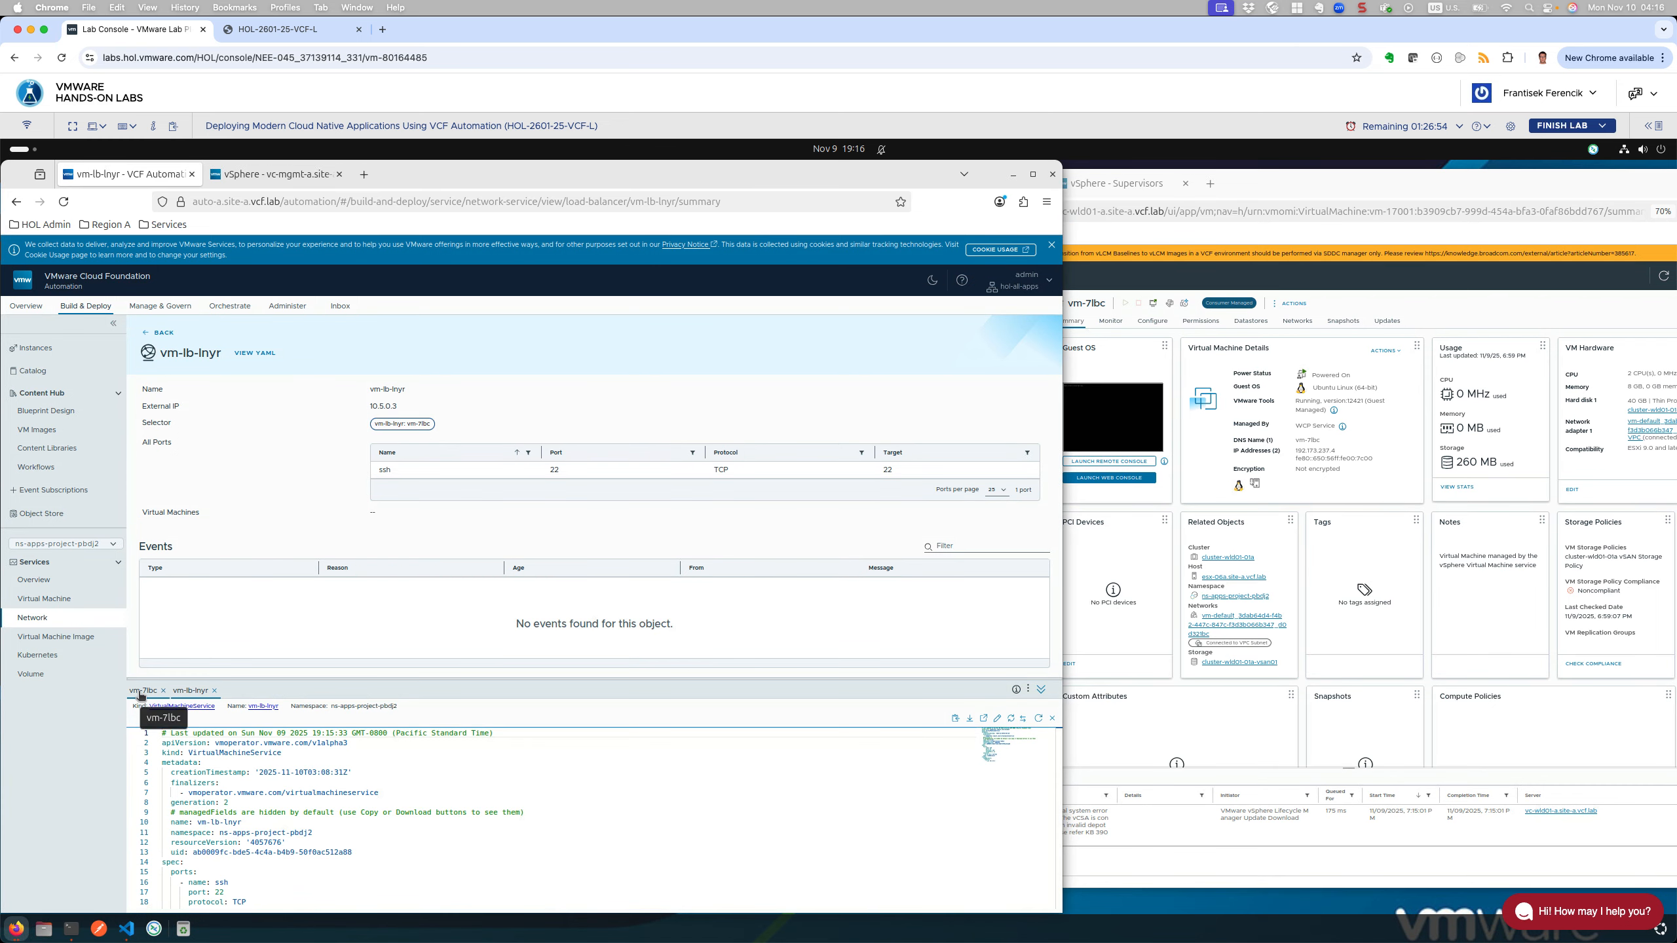
pyautogui.scroll(-3, 698, 840)
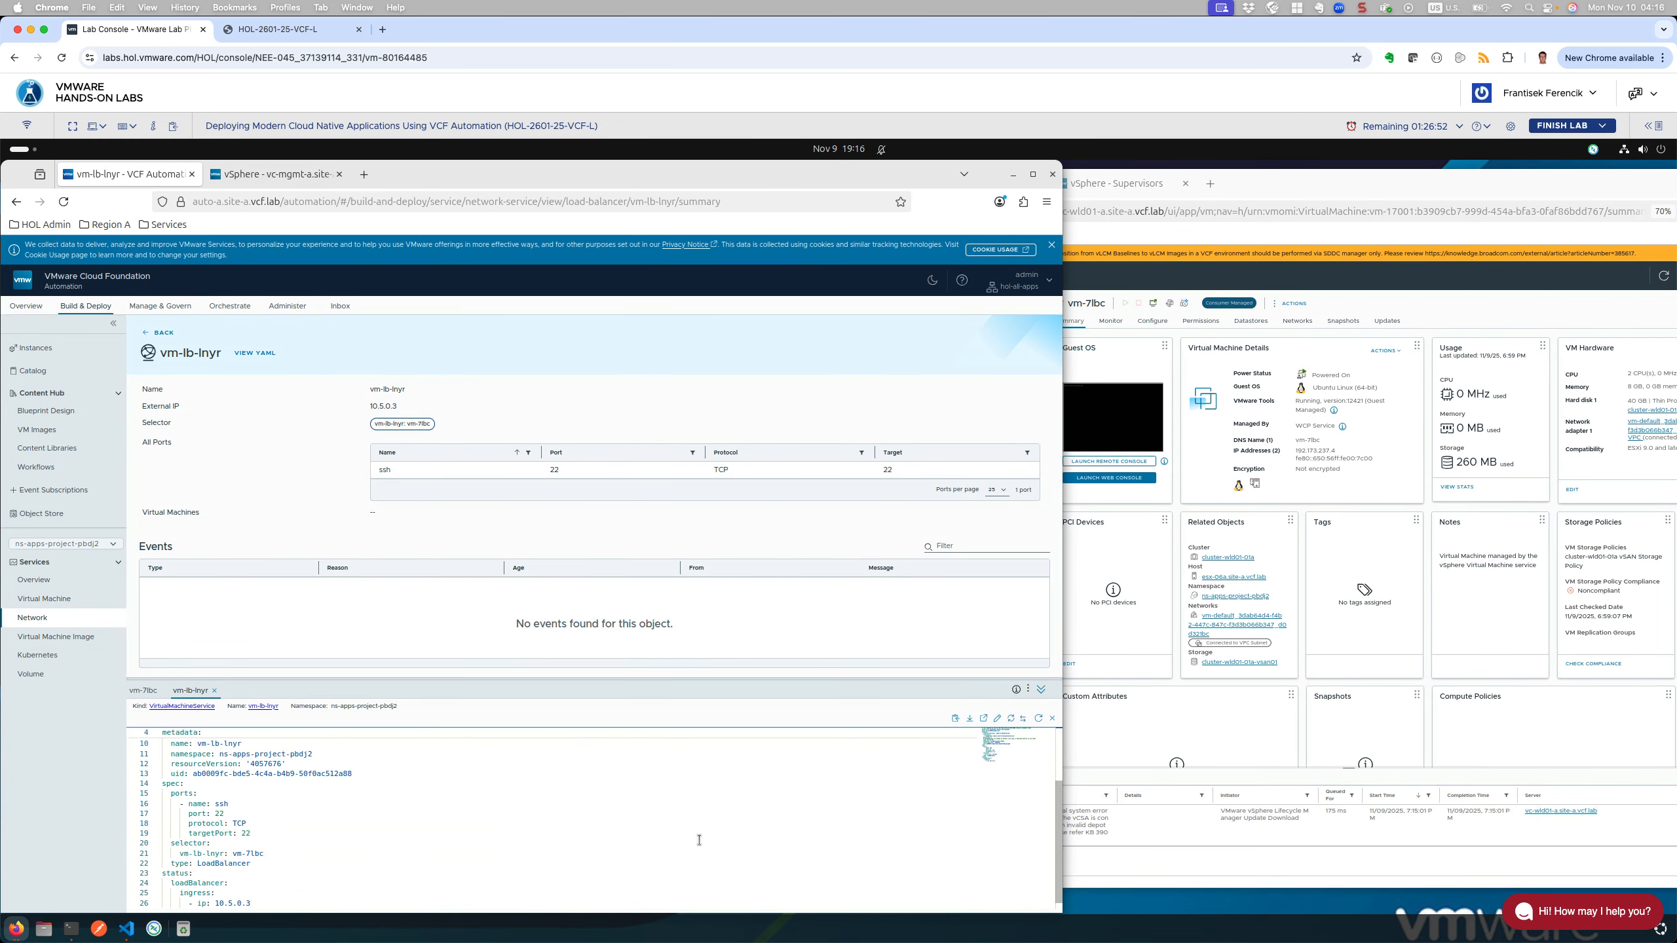
pyautogui.scroll(-1, 507, 826)
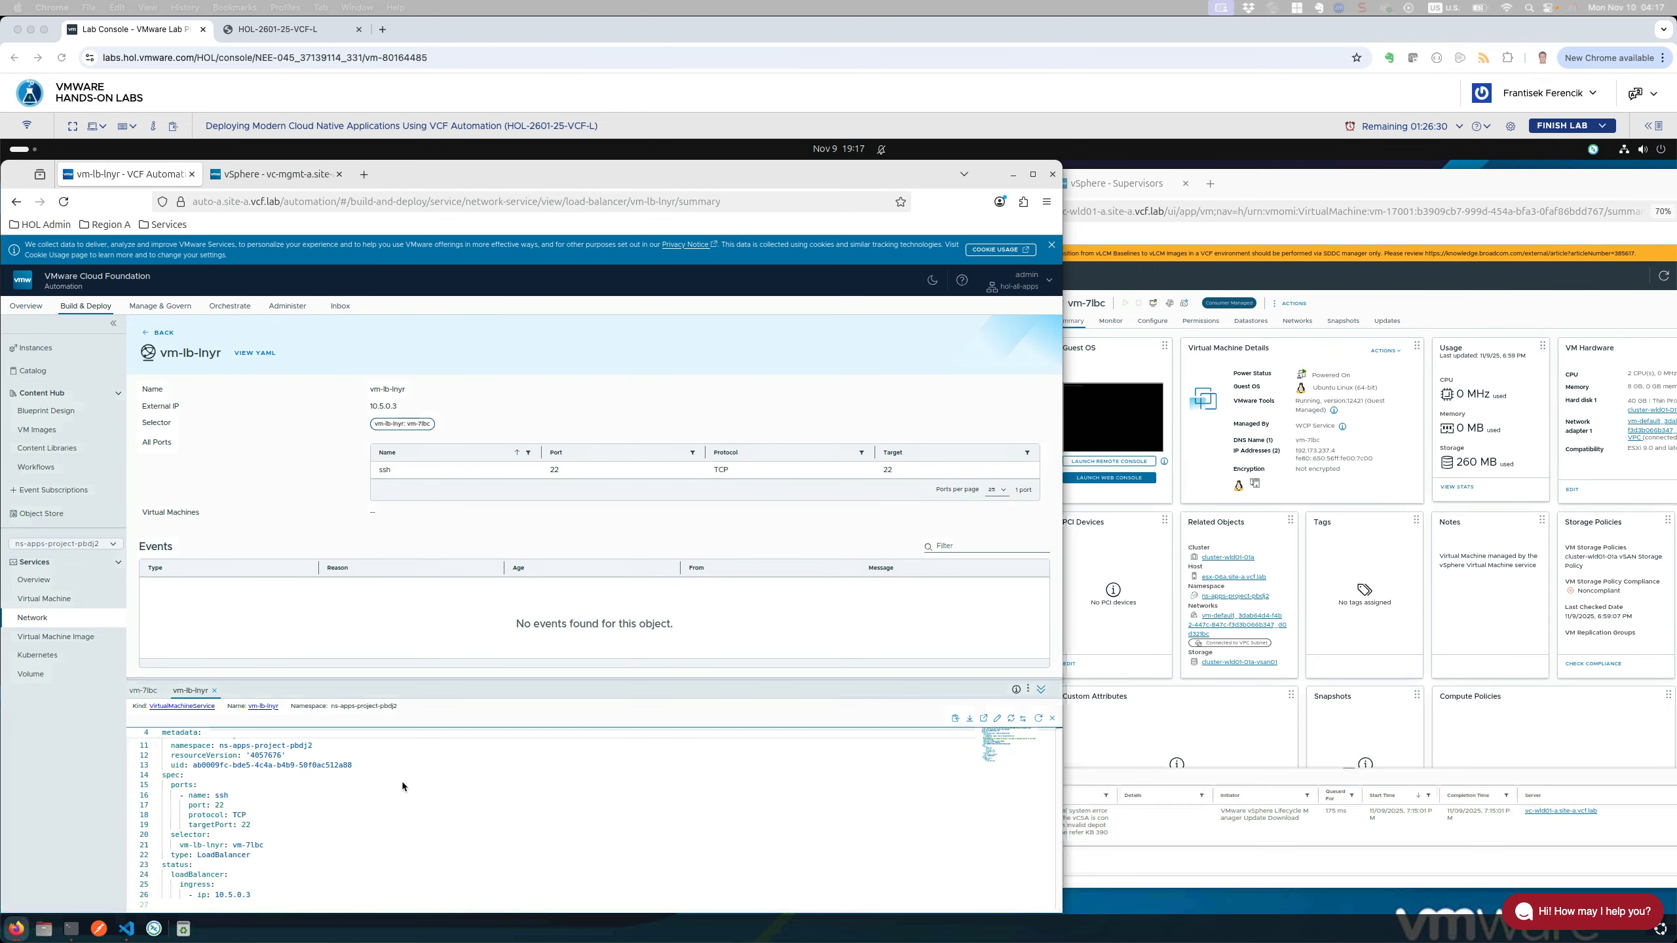
# Step: Rename the selector key on line 20 from vm-lb-lnyr to vm-selector and save the YAML
pyautogui.click(996, 718)
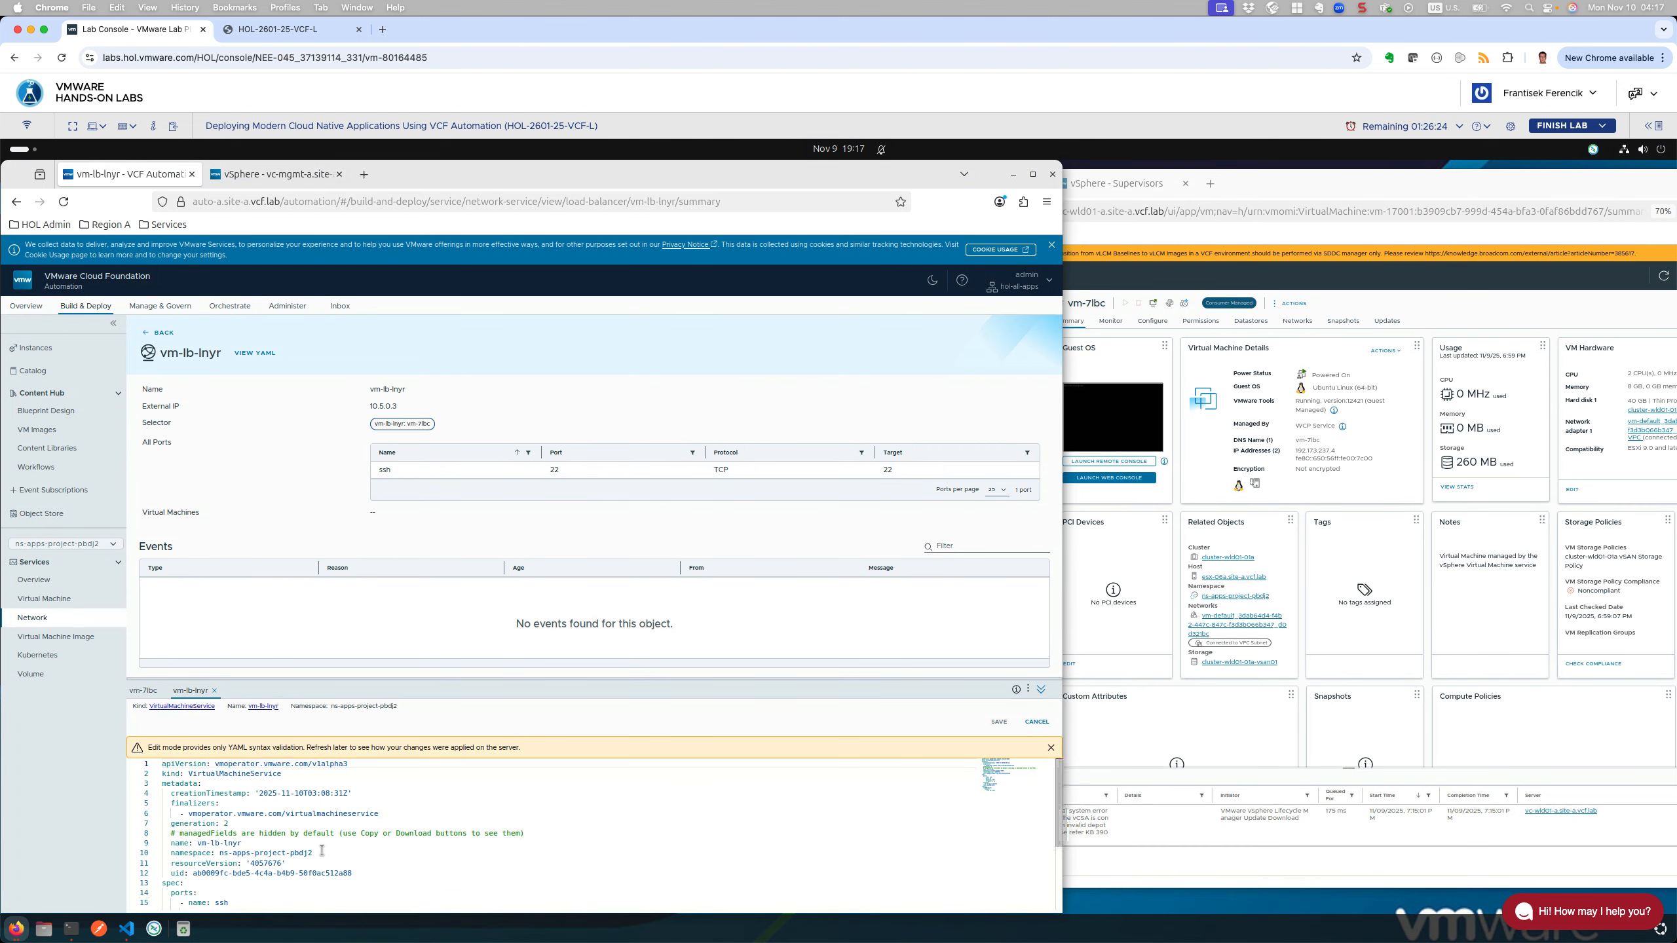
pyautogui.scroll(-3, 290, 859)
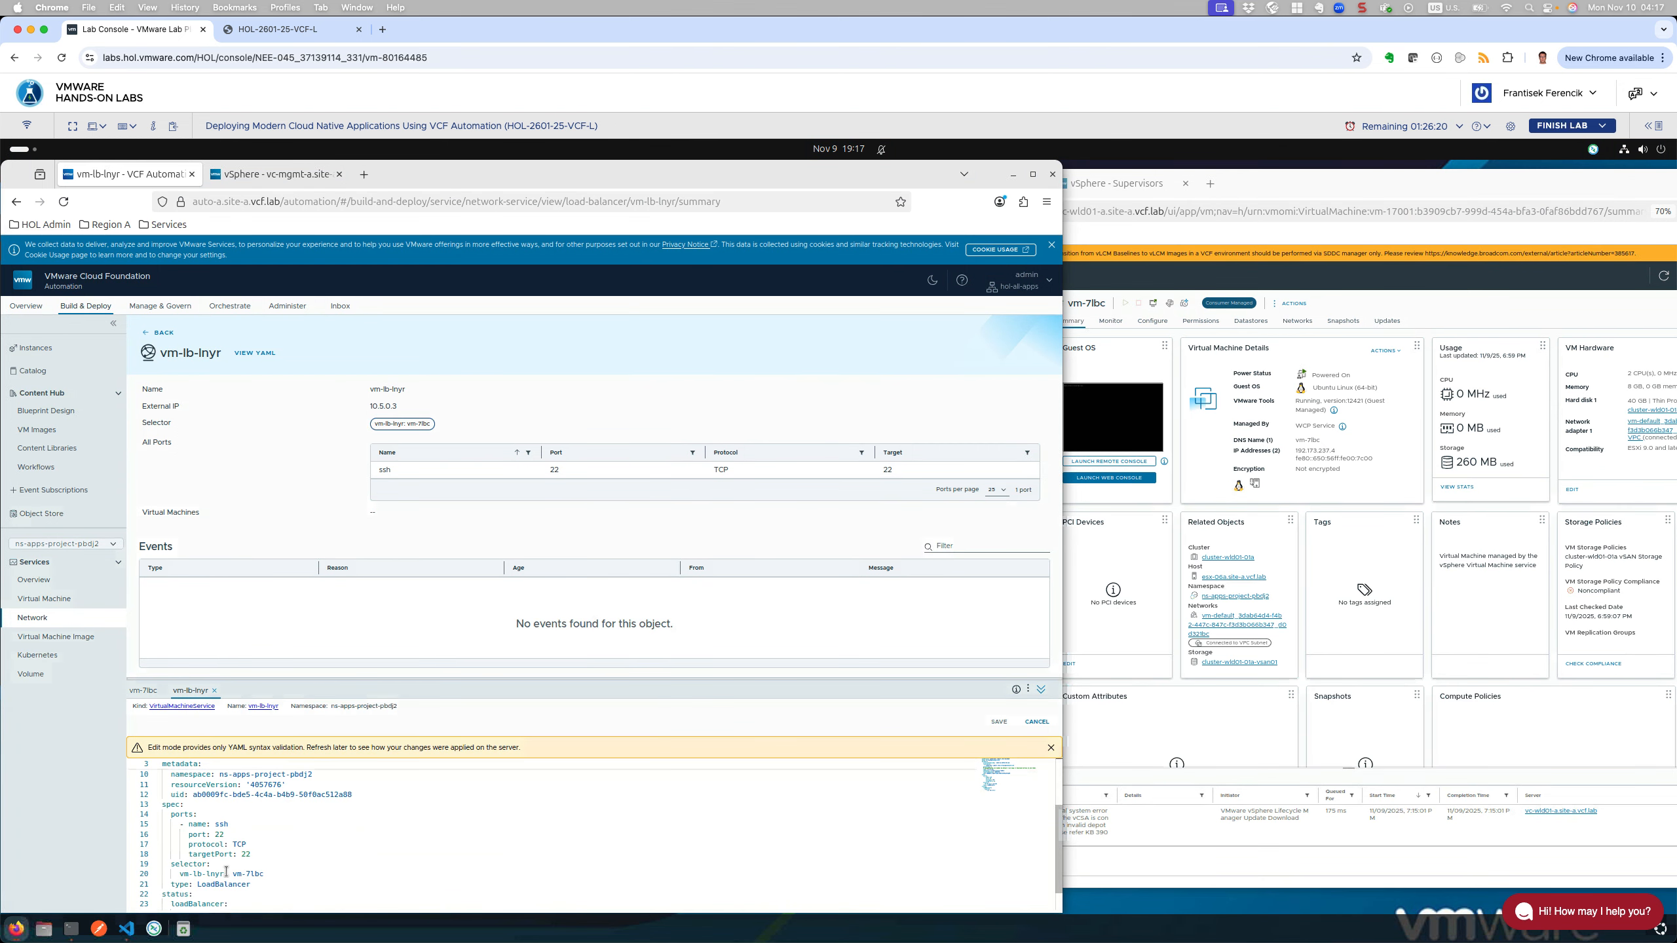
pyautogui.click(225, 873)
pyautogui.press('BackSpace')
pyautogui.press('BackSpace')
pyautogui.press('BackSpace')
pyautogui.press('BackSpace')
pyautogui.press('BackSpace')
pyautogui.press('BackSpace')
pyautogui.press('BackSpace')
pyautogui.press('BackSpace')
pyautogui.press('BackSpace')
pyautogui.write('m-')
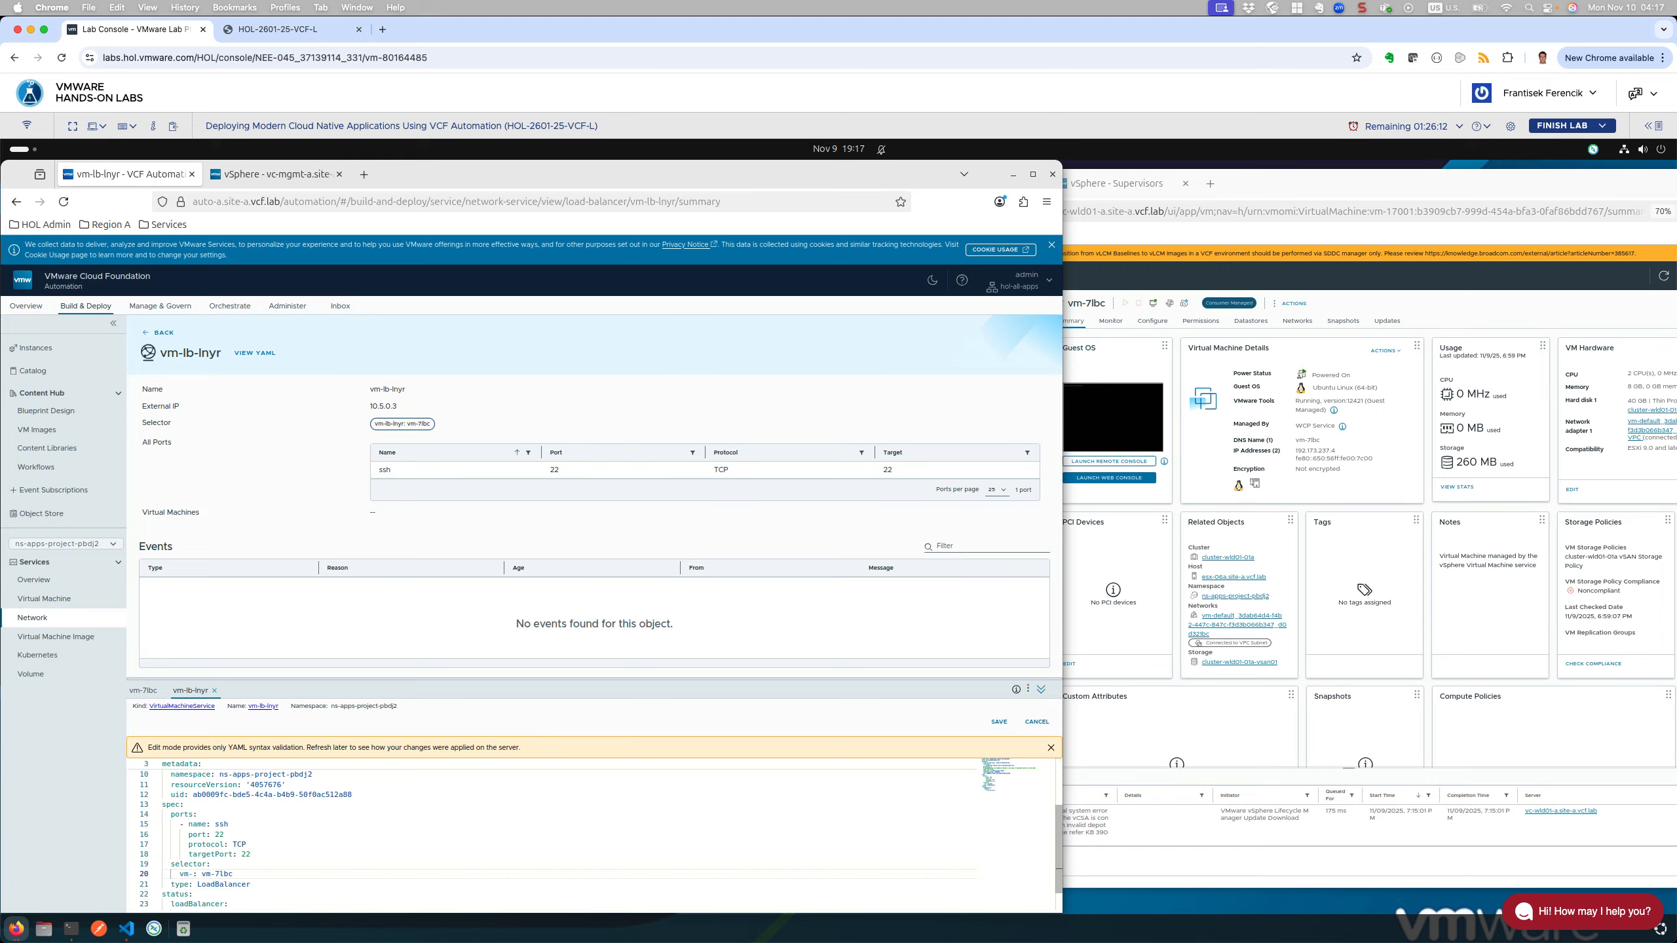
pyautogui.write('select')
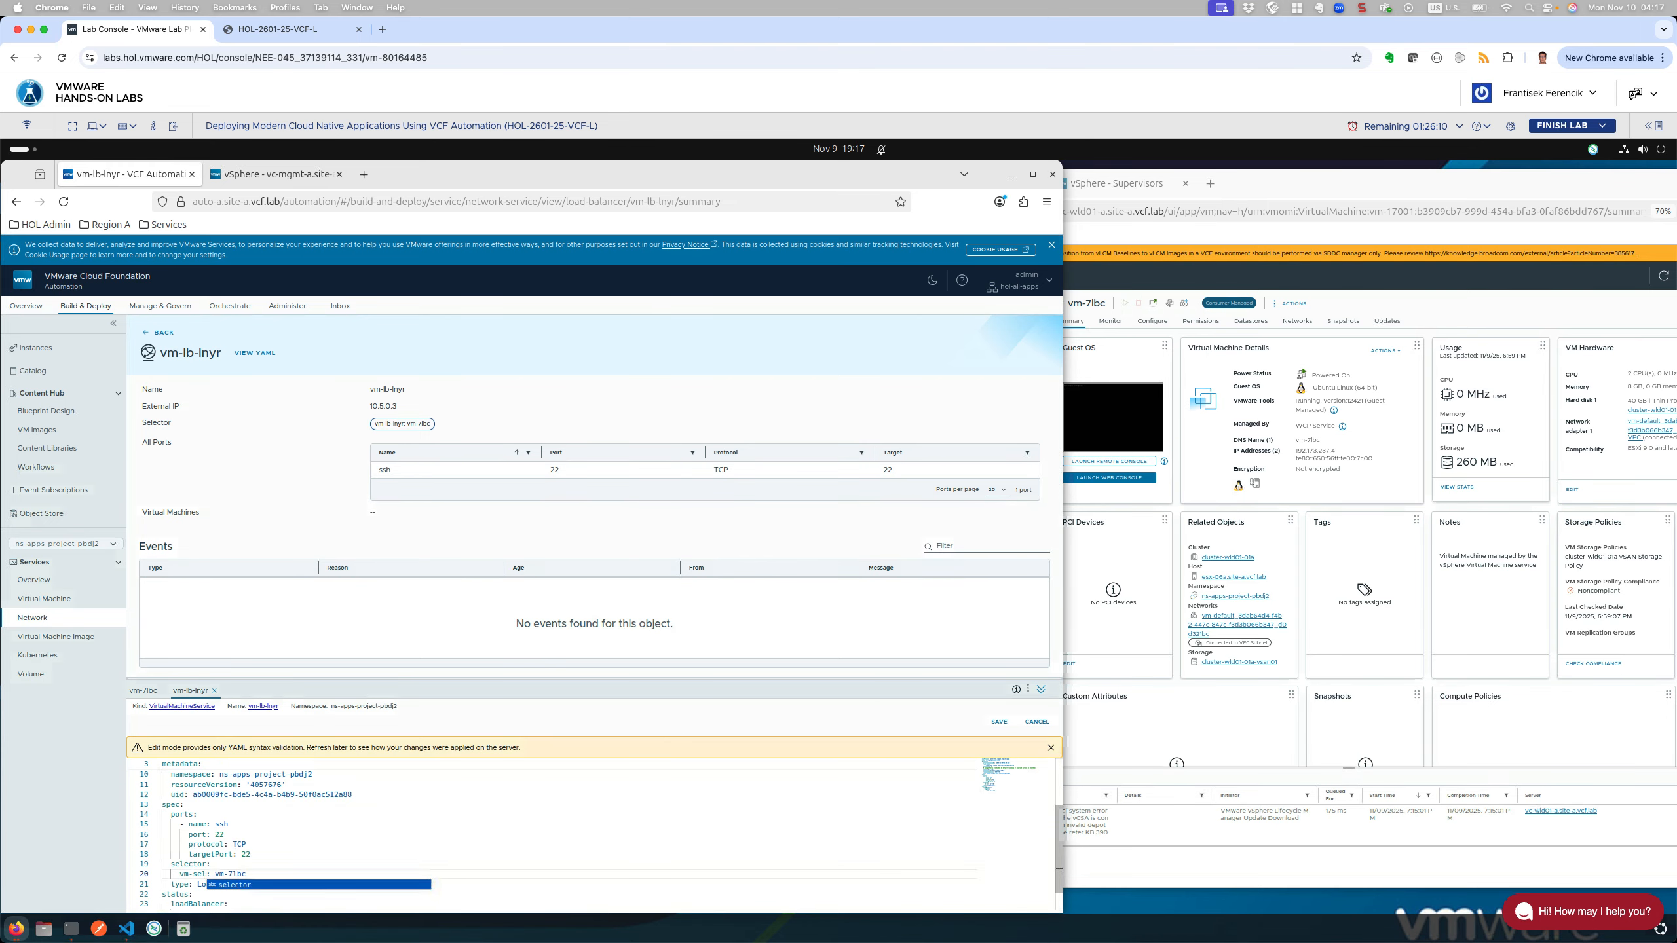
pyautogui.write('or')
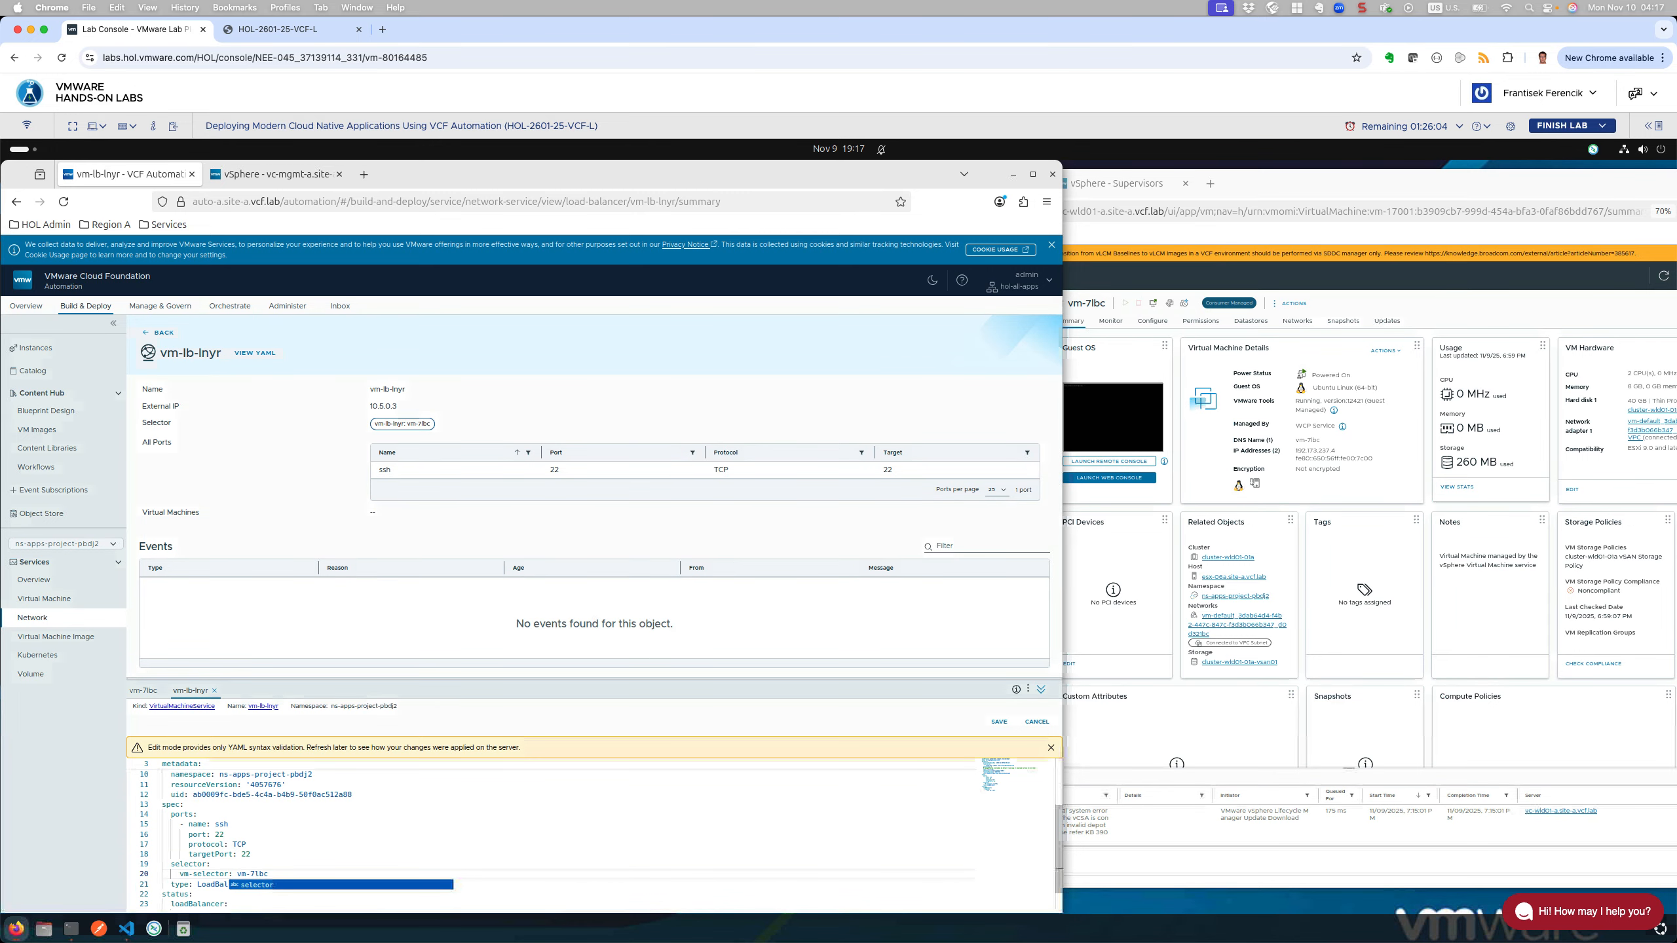
pyautogui.click(1000, 723)
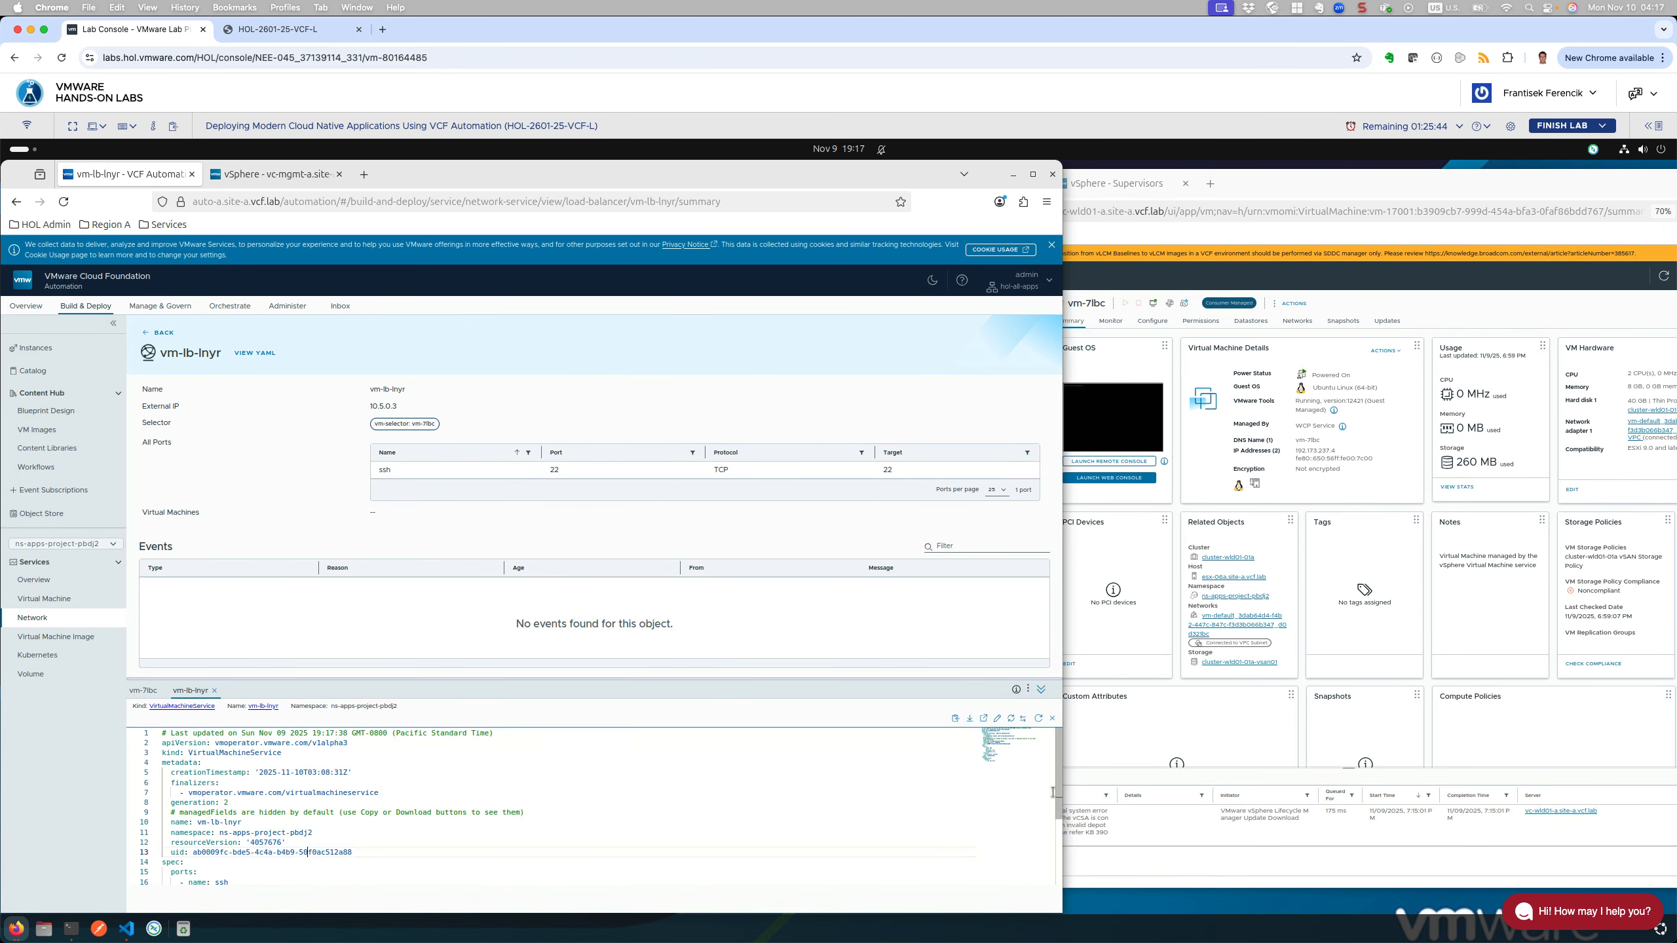
# Step: Refresh the YAML to generation 3 and reopen vm-lb-lnyr's summary, now listing vm-7lbc
pyautogui.doubleClick(309, 853)
pyautogui.click(1037, 719)
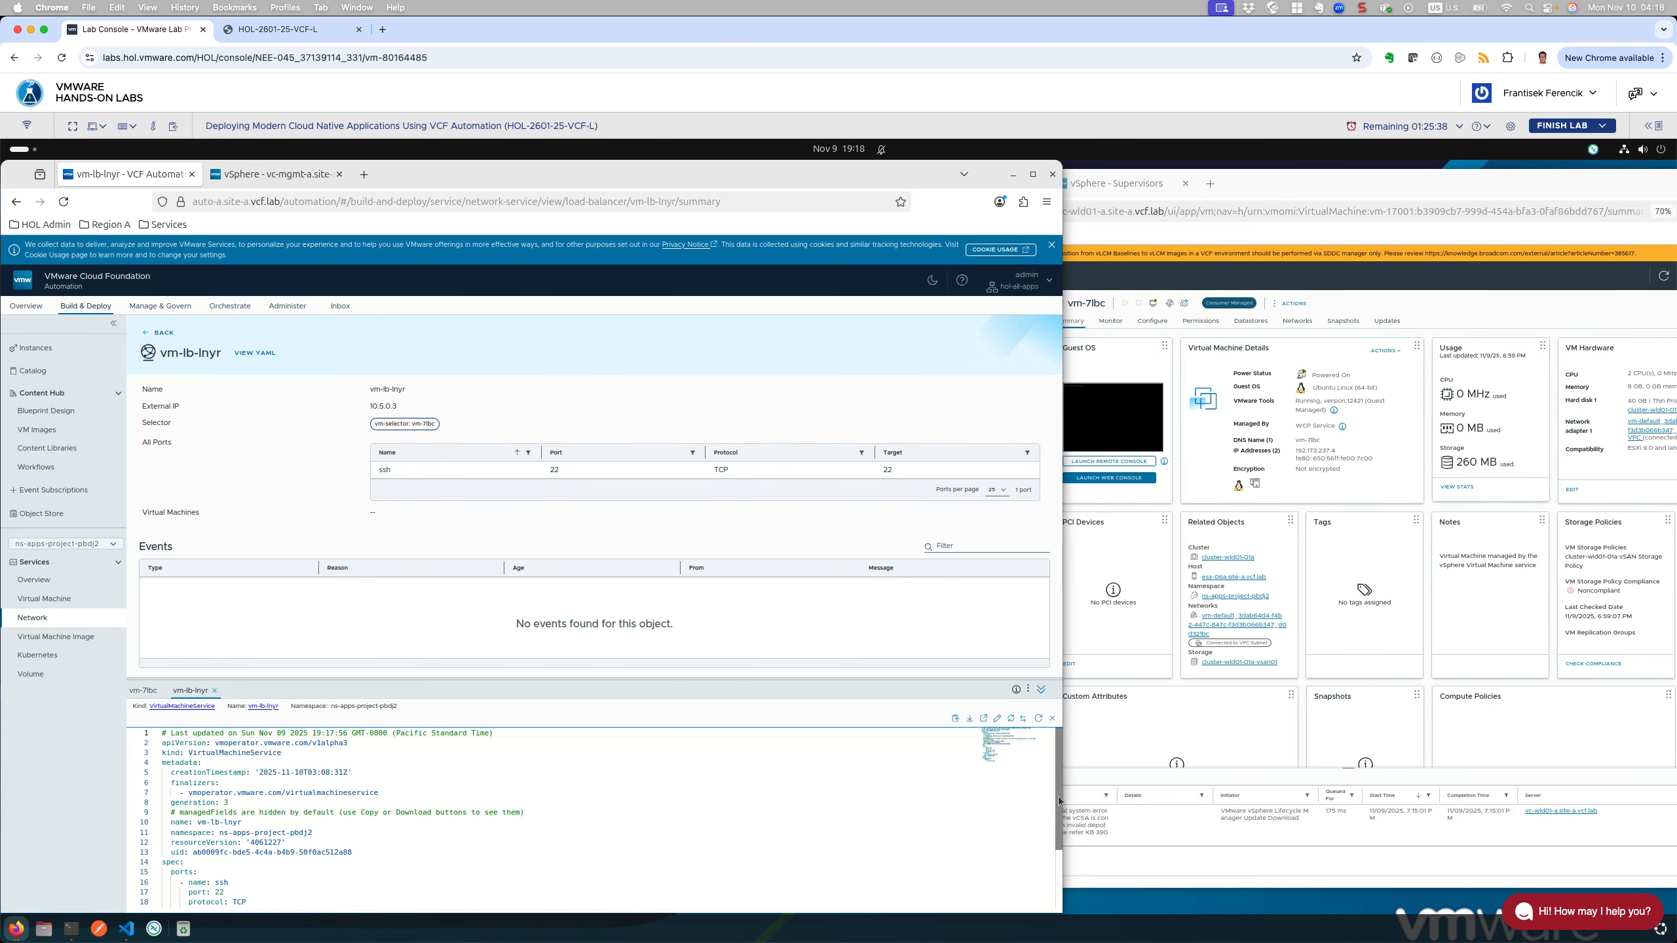
pyautogui.moveTo(1057, 817); pyautogui.dragTo(1041, 884)
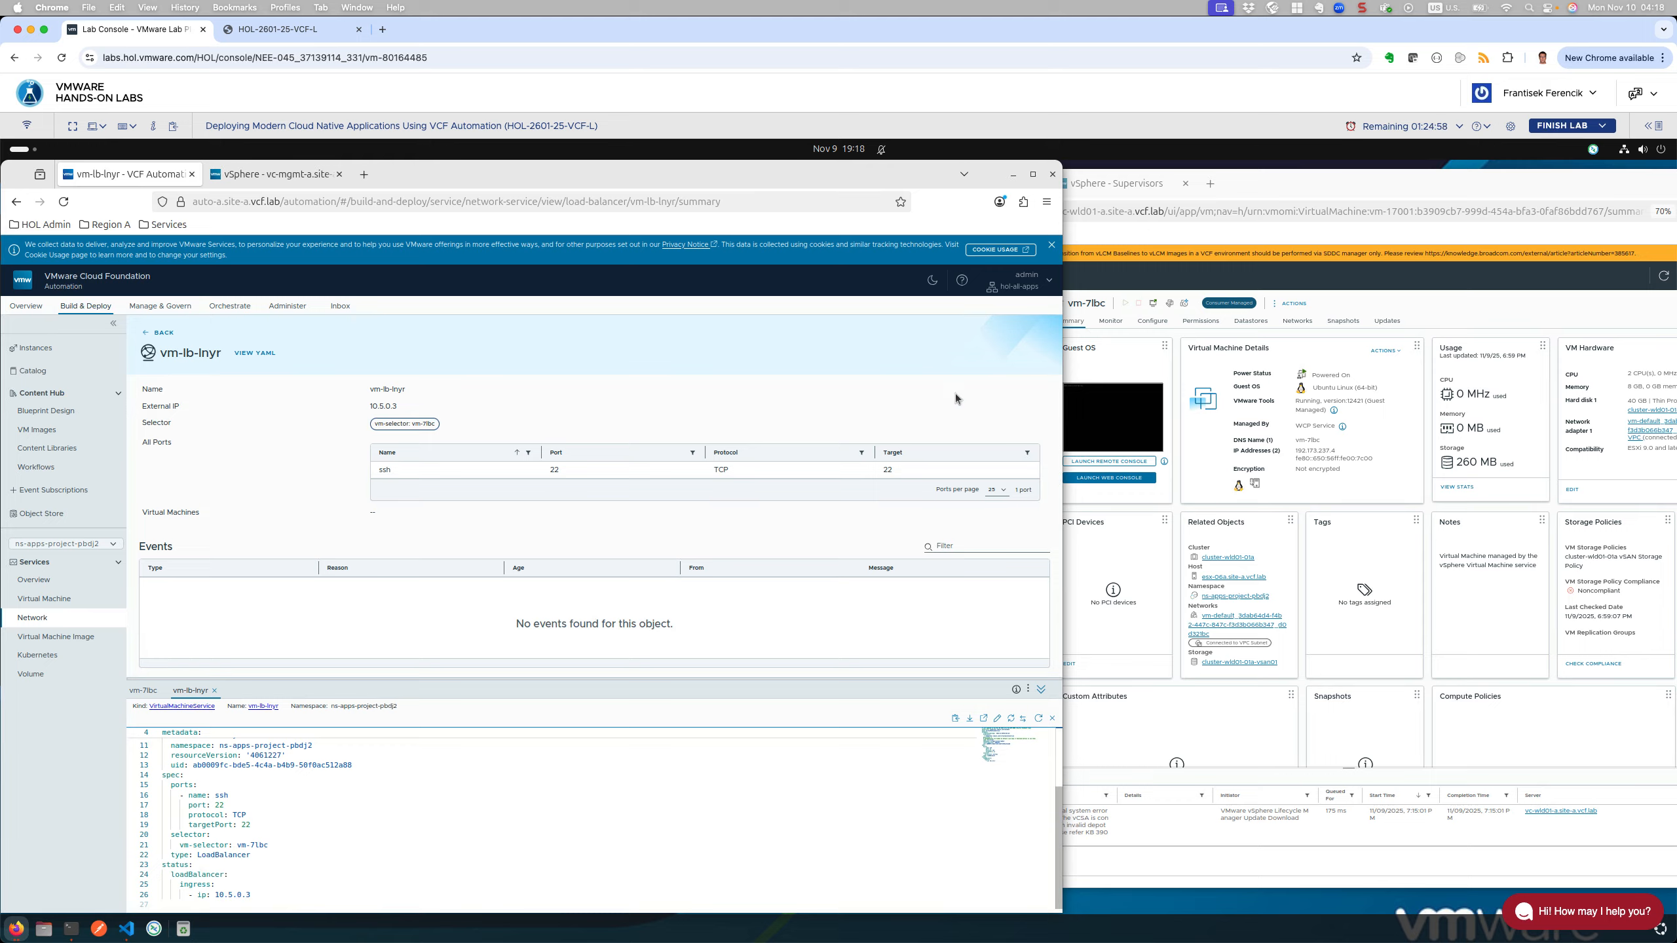
pyautogui.click(163, 333)
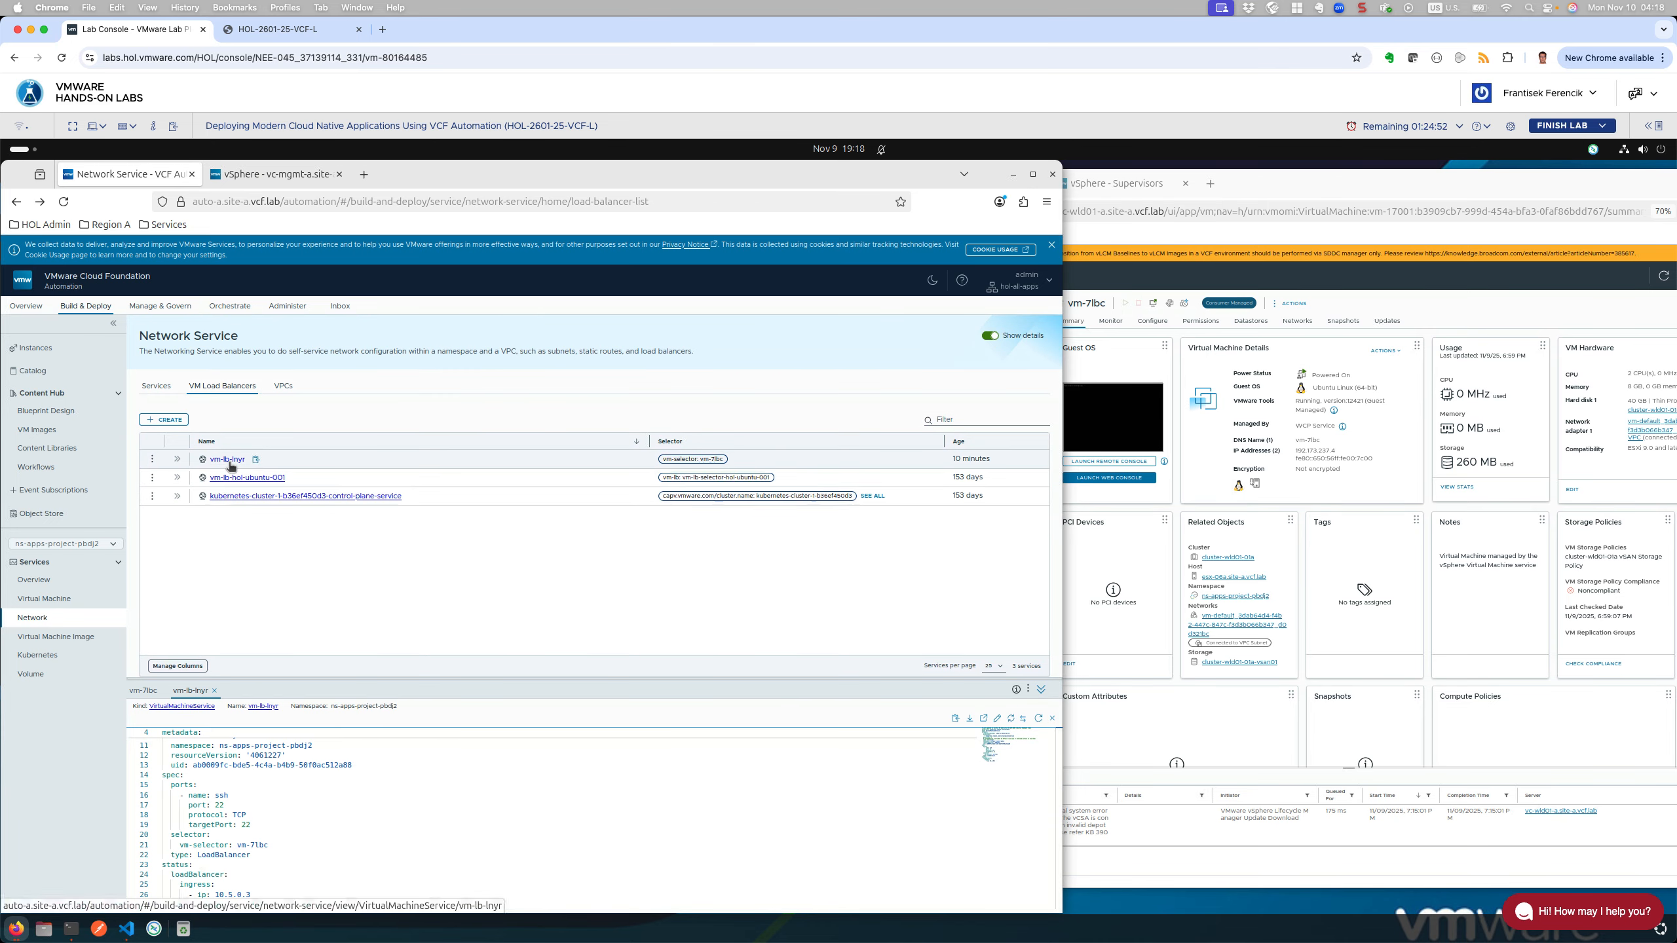
pyautogui.click(228, 461)
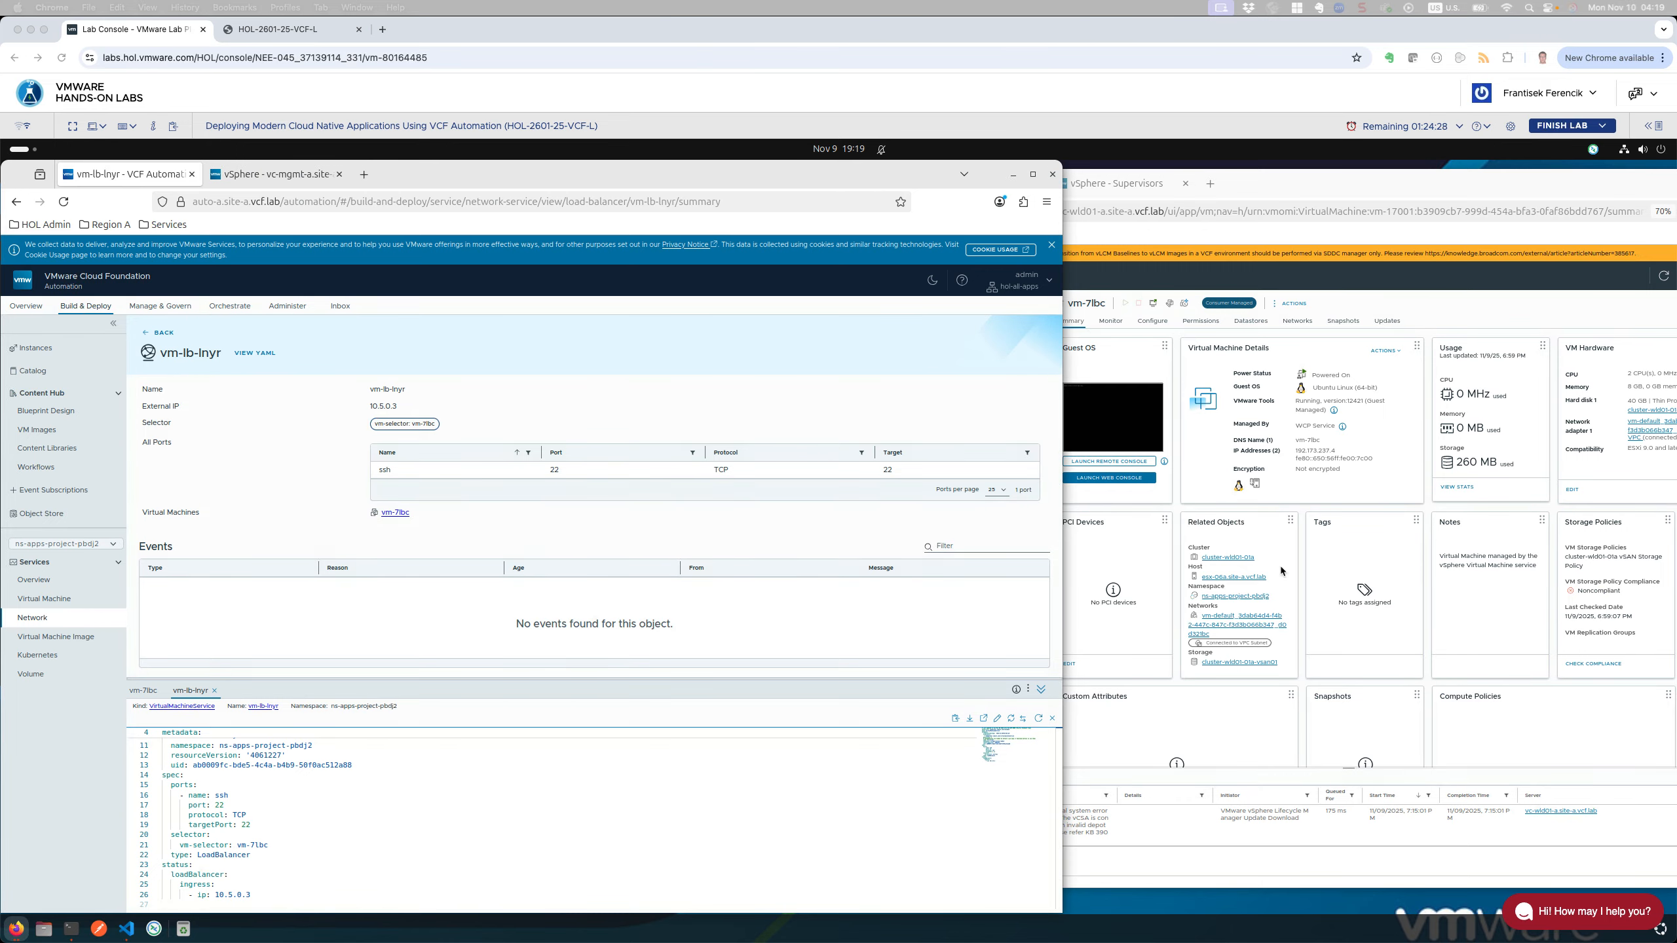
# Step: In Terminal, run ssh 10.5.0.3 to connect to the load balancer address
pyautogui.click(71, 930)
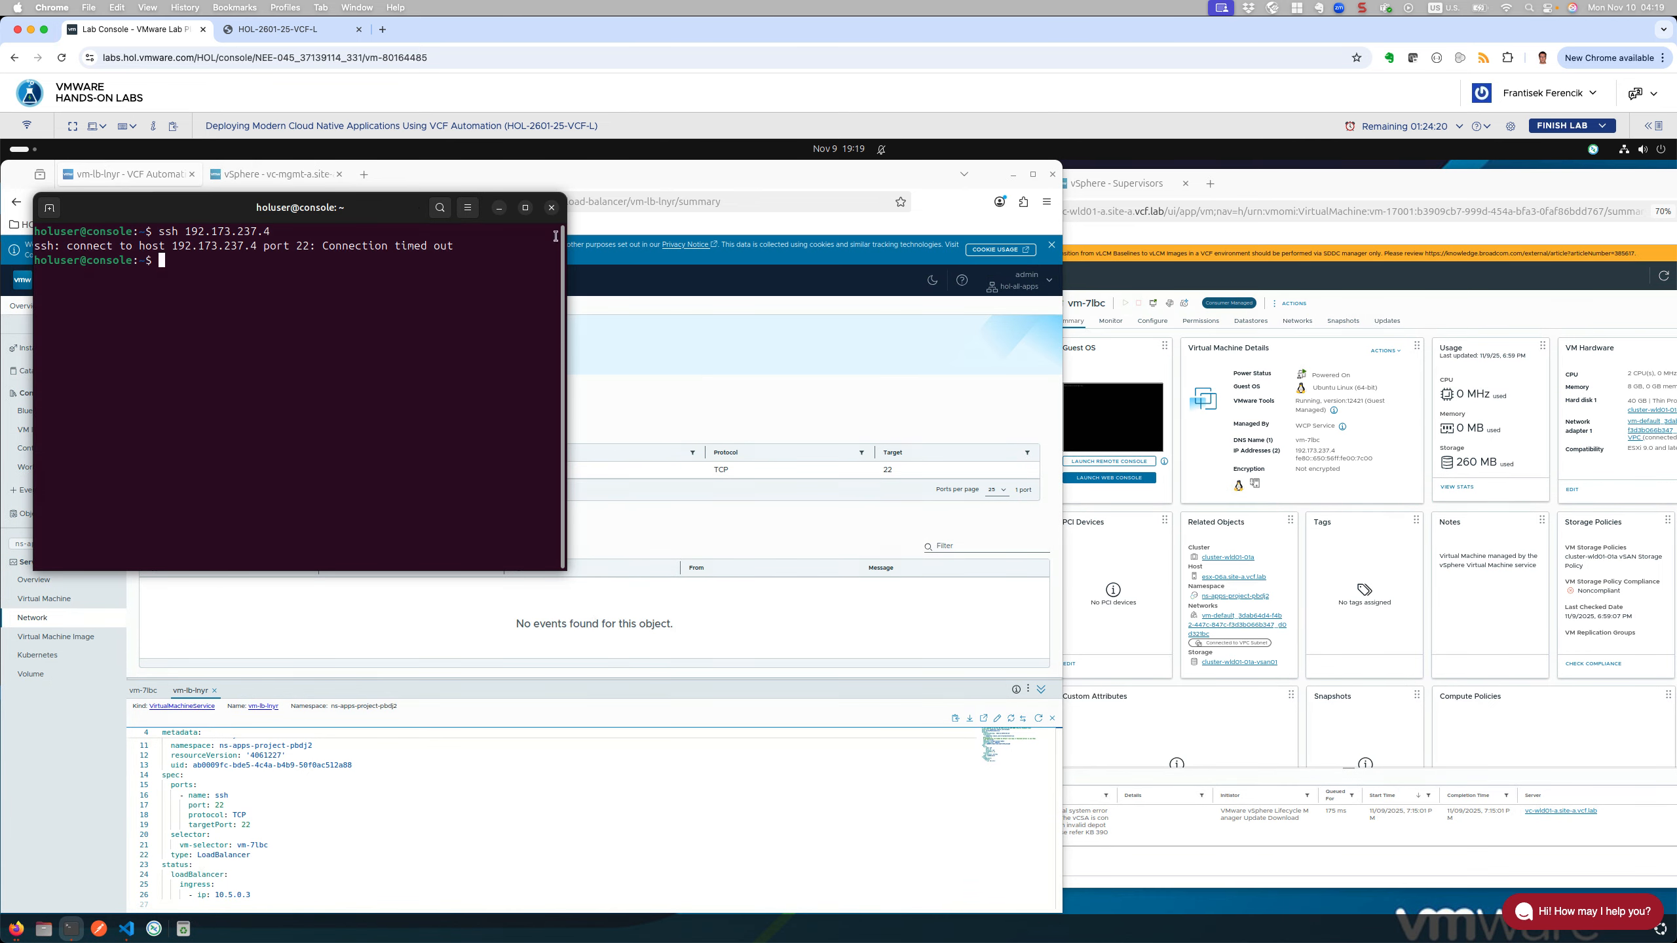
pyautogui.moveTo(401, 211); pyautogui.dragTo(1094, 339)
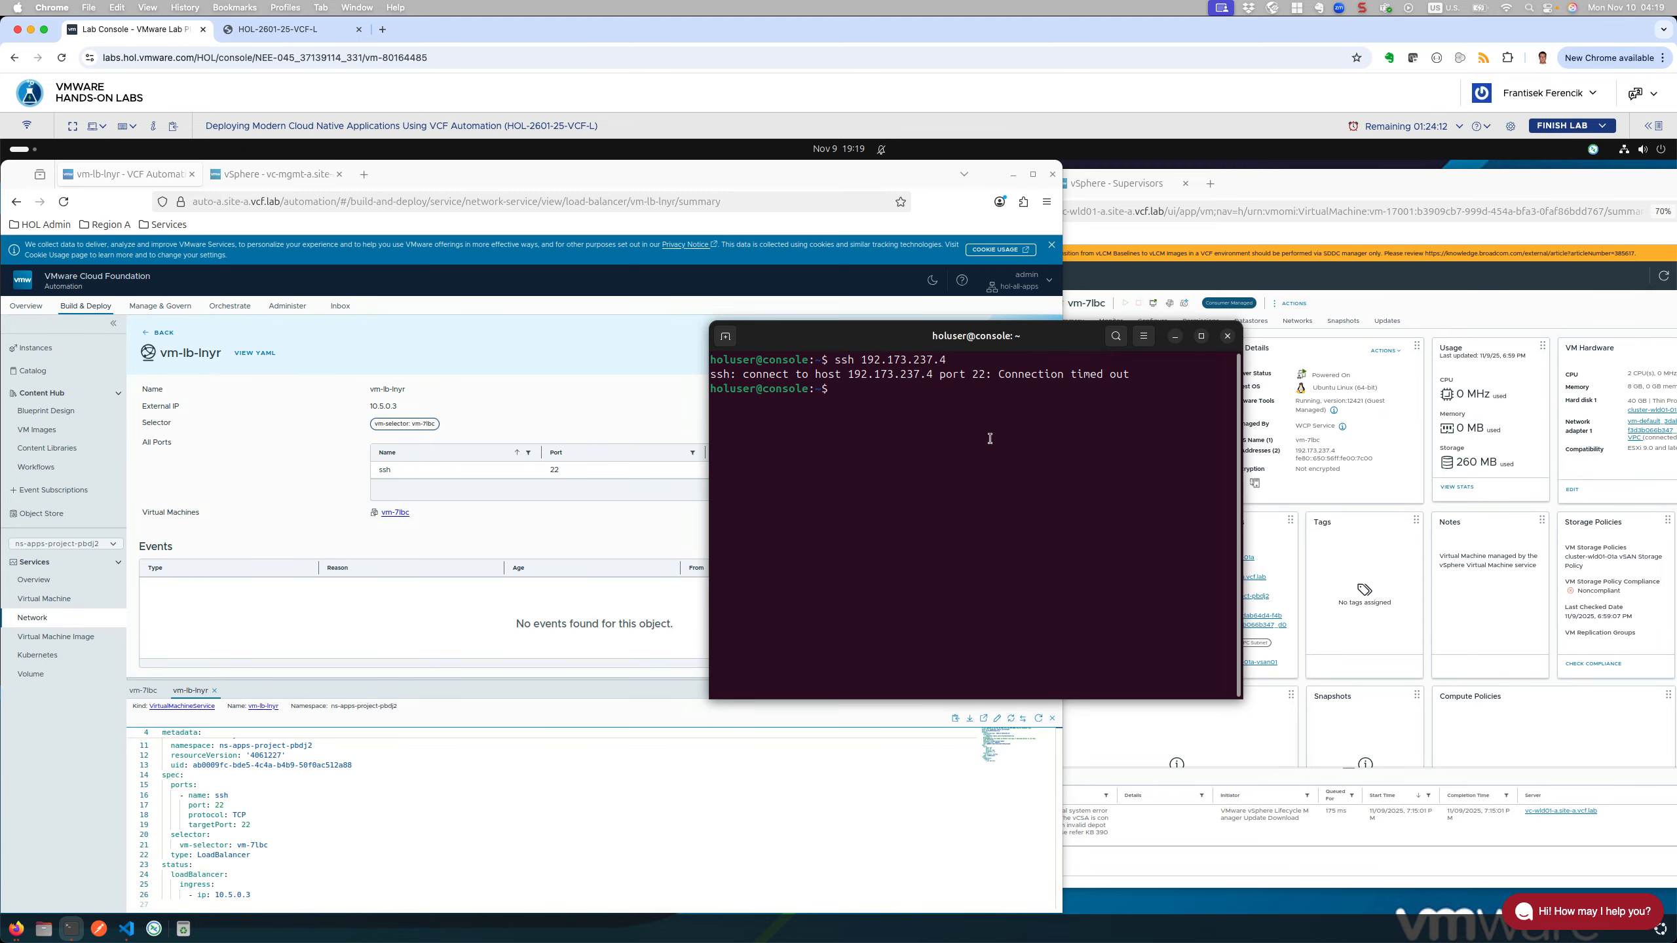
pyautogui.write('ssh 10.5.')
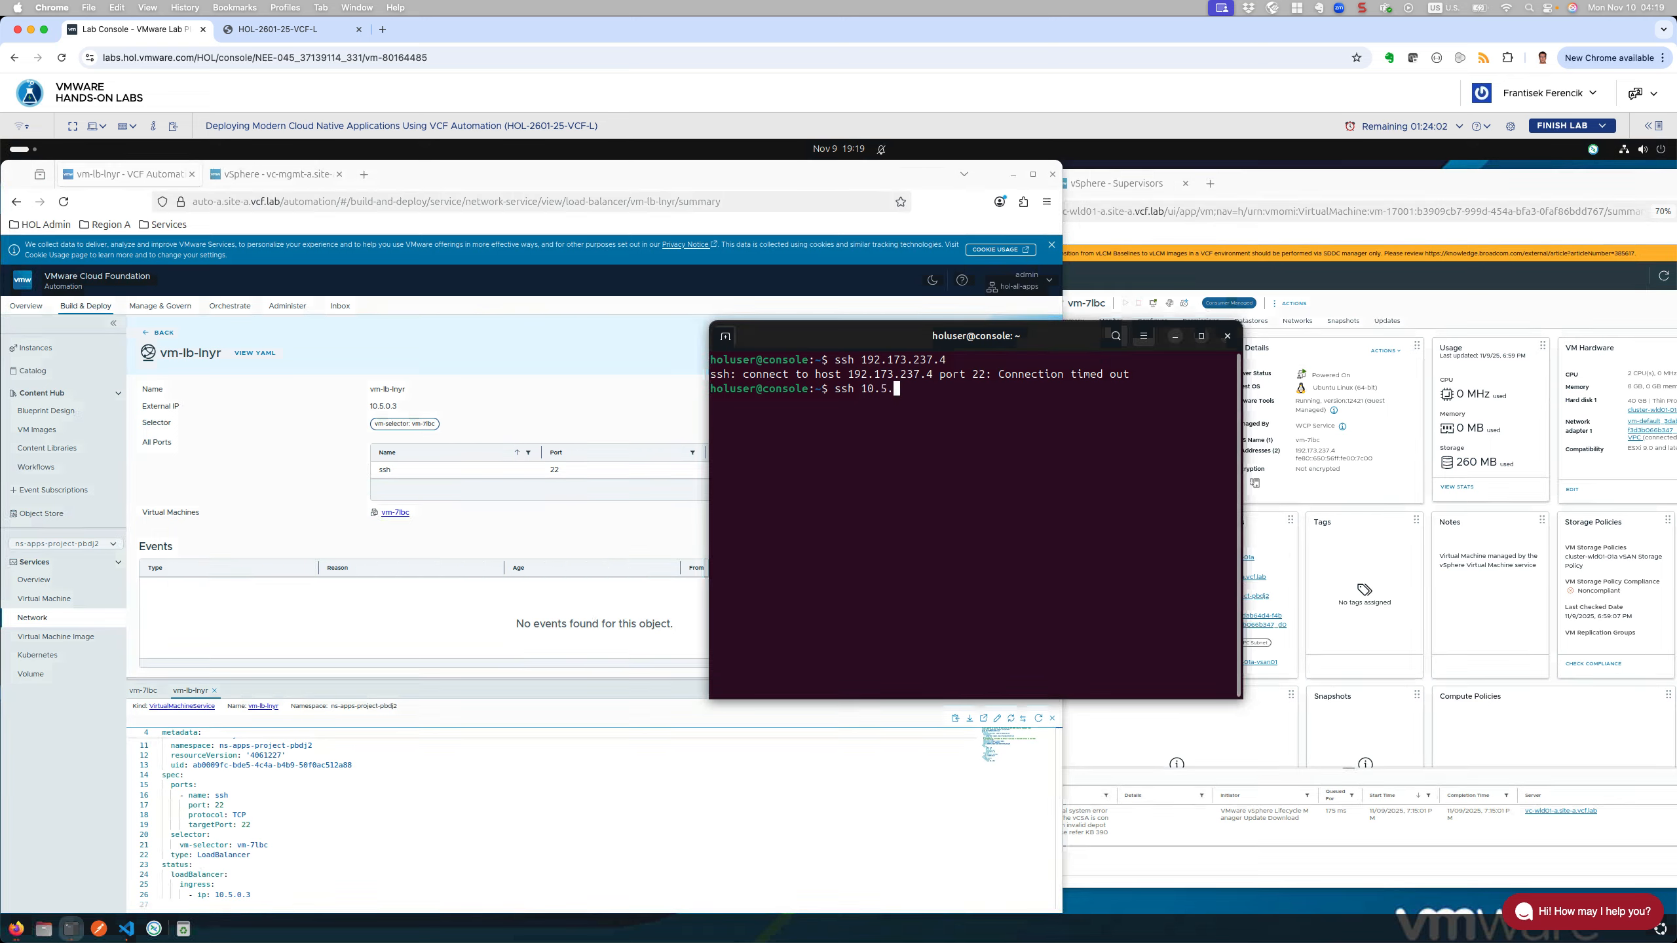
pyautogui.write('0')
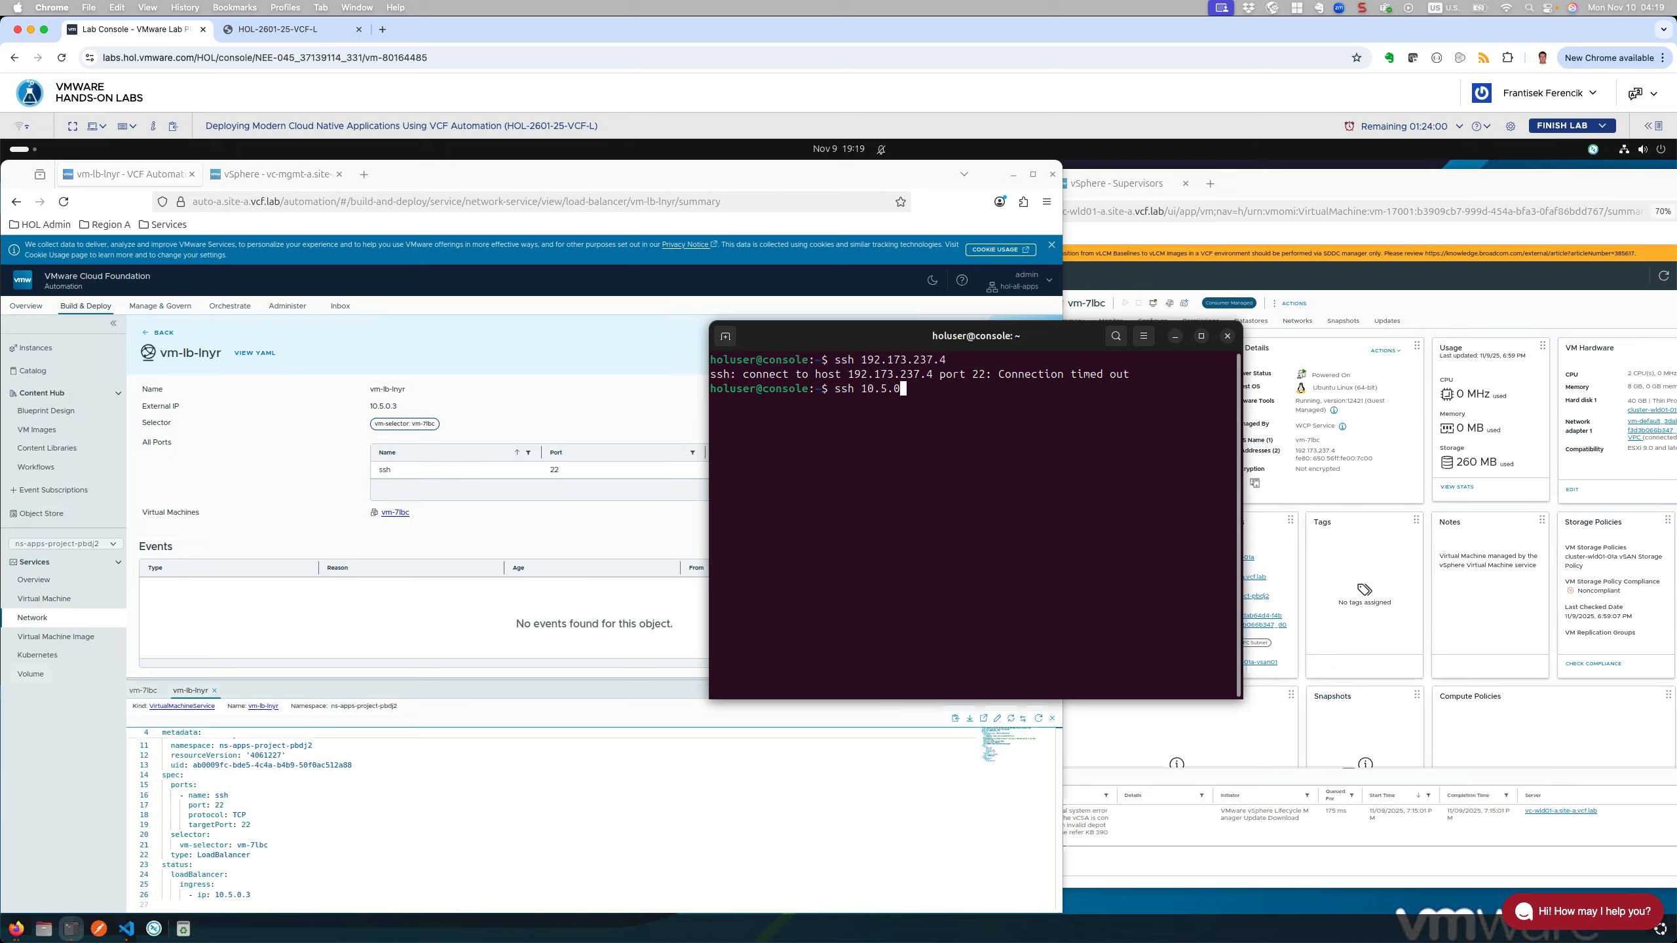
pyautogui.write('.3')
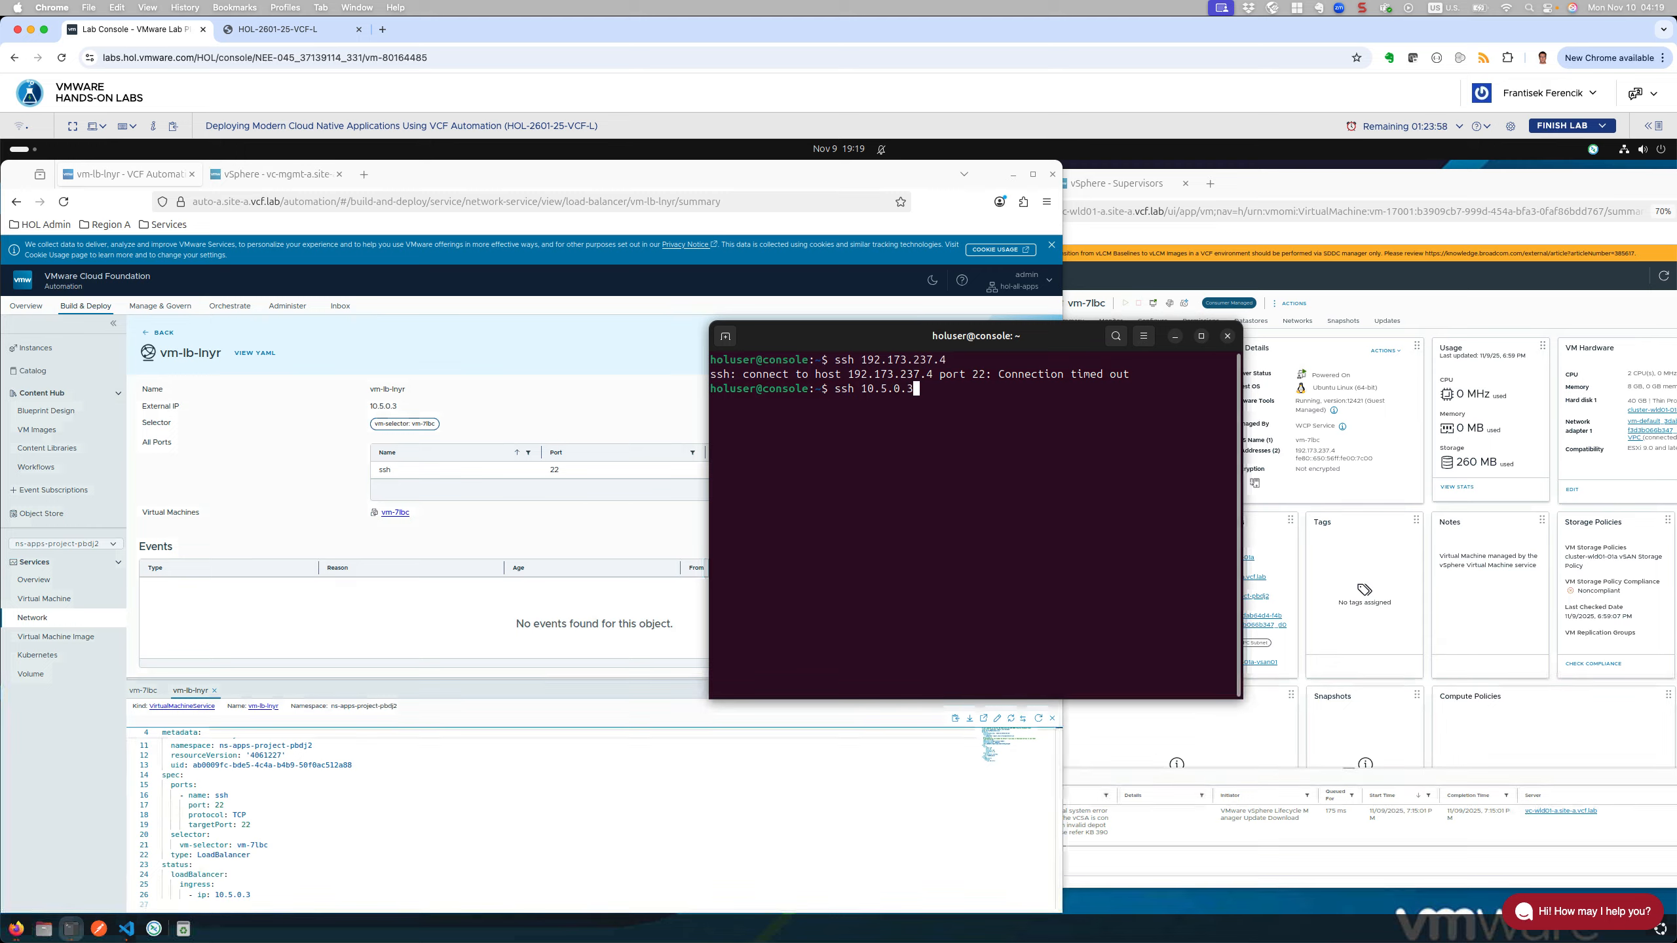
pyautogui.press('Return')
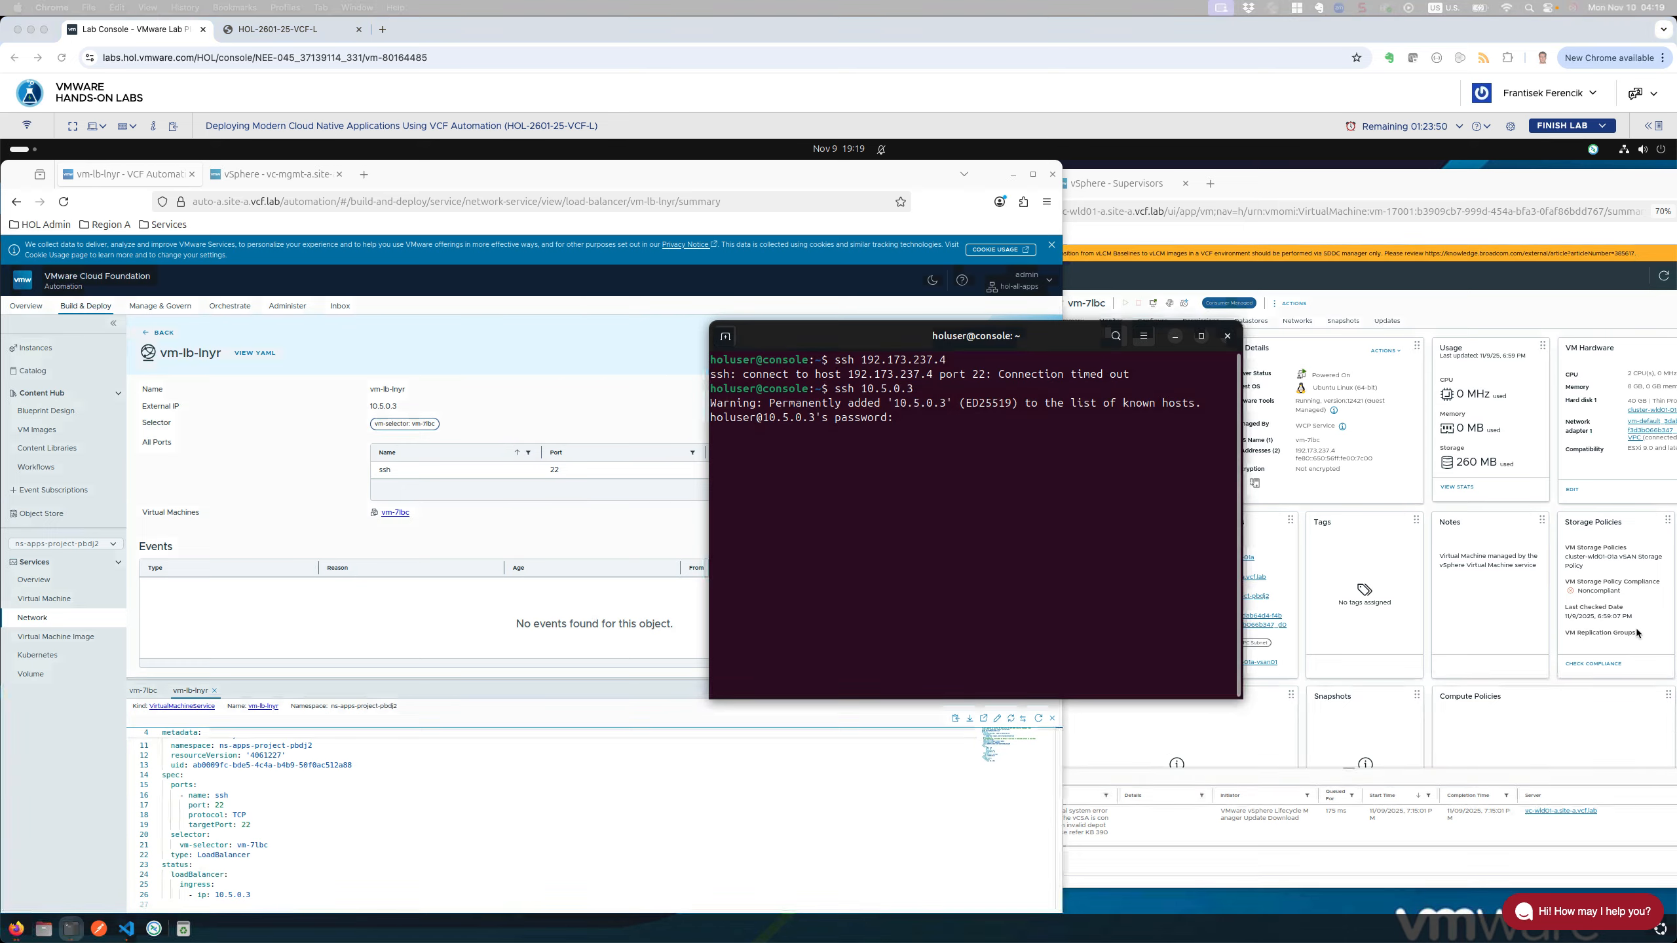
# Step: Log into vm-7lbc with the account password and briefly run top, then quit it
pyautogui.click(1028, 558)
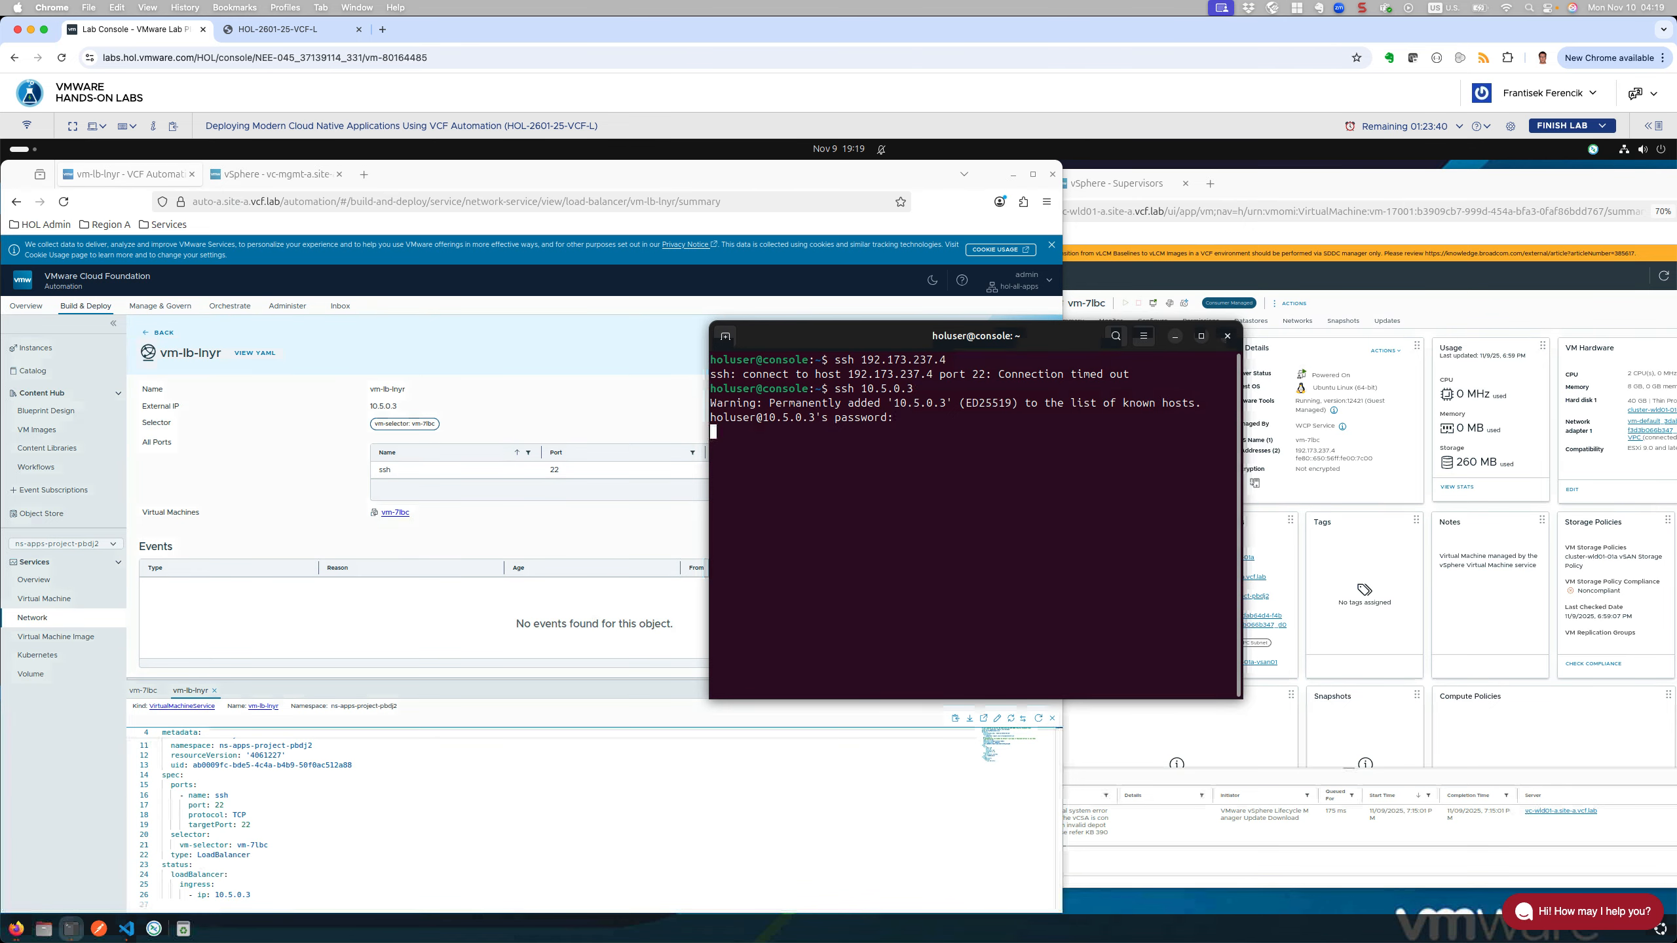
pyautogui.press('Return')
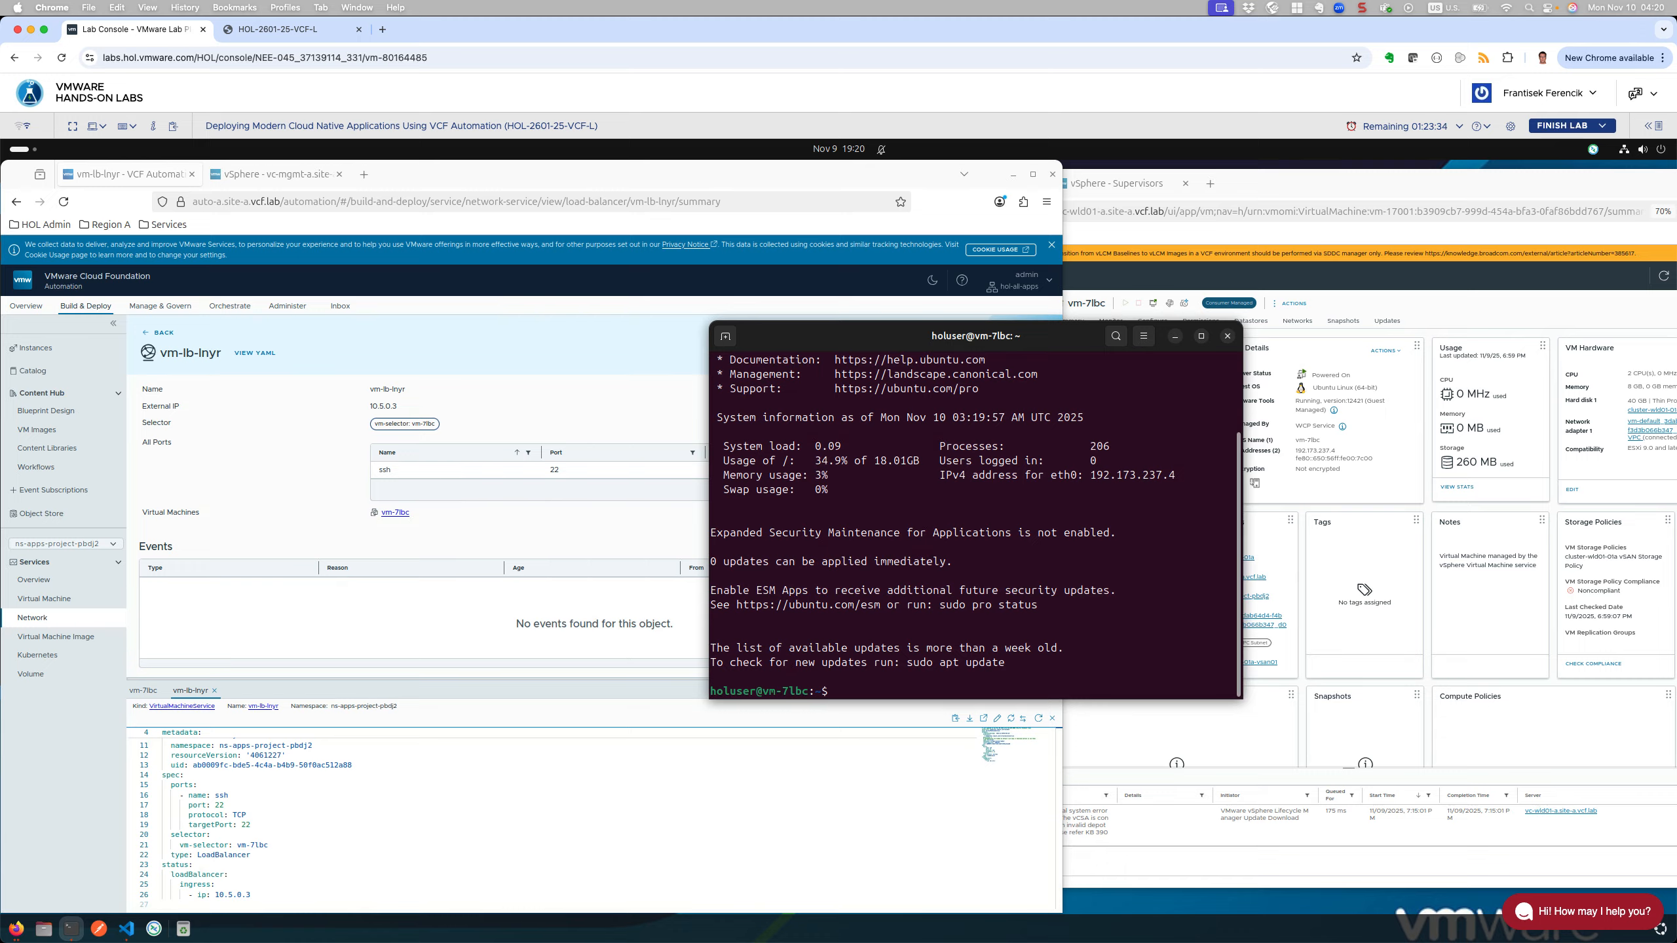
pyautogui.write('top')
pyautogui.press('Return')
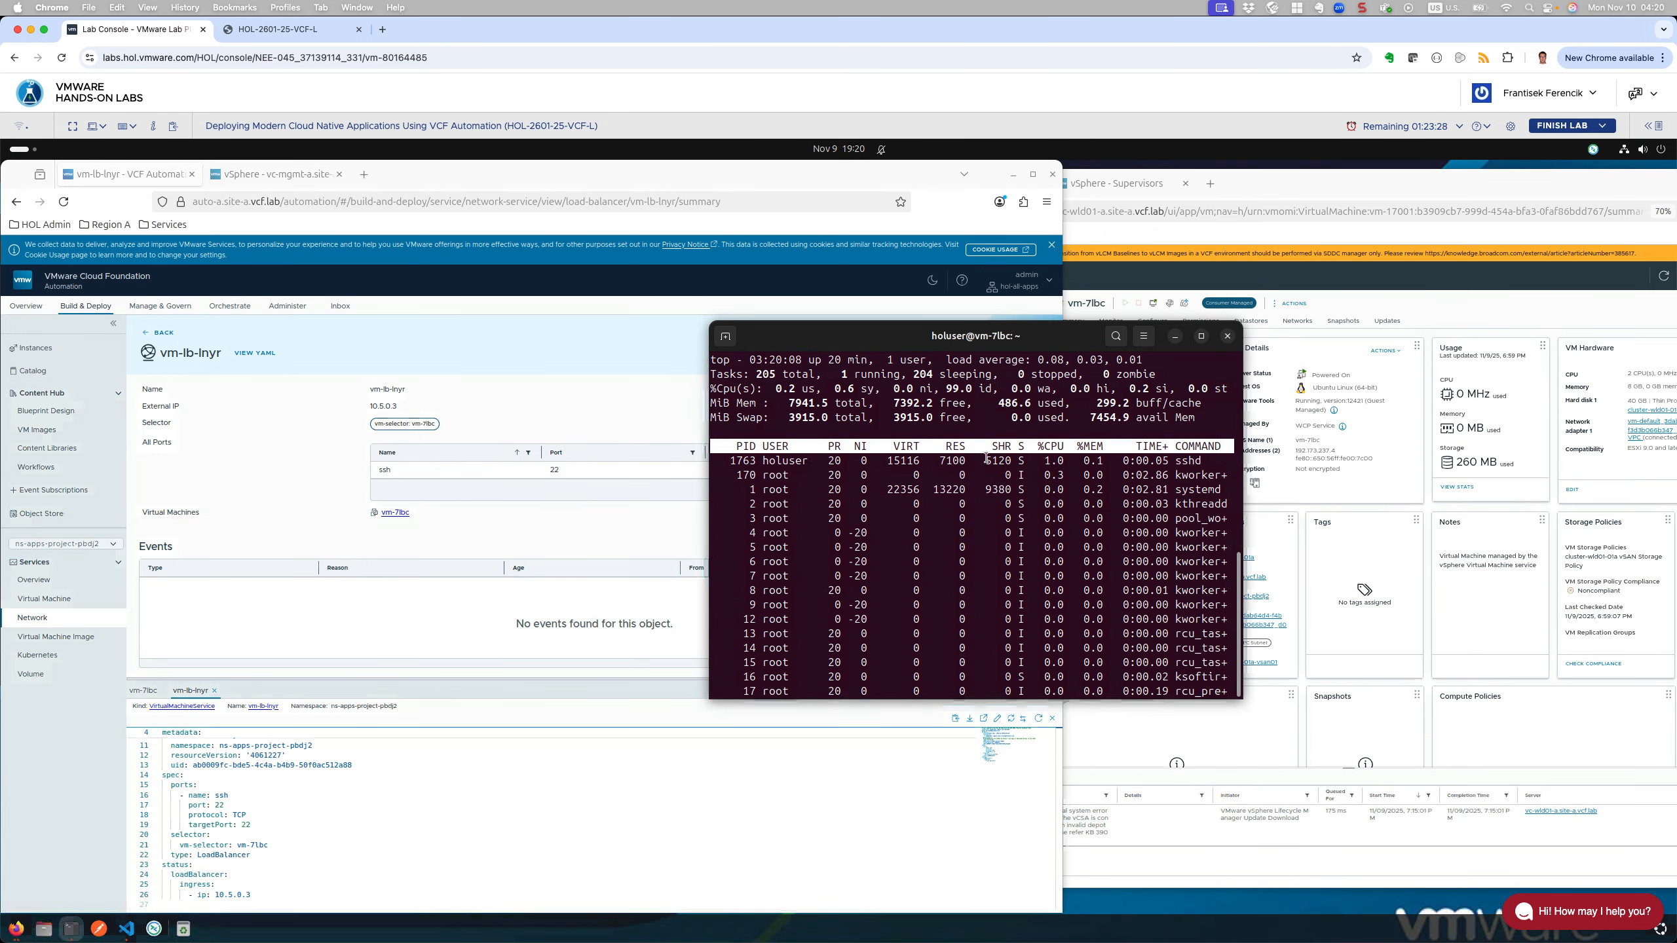
pyautogui.press('q')
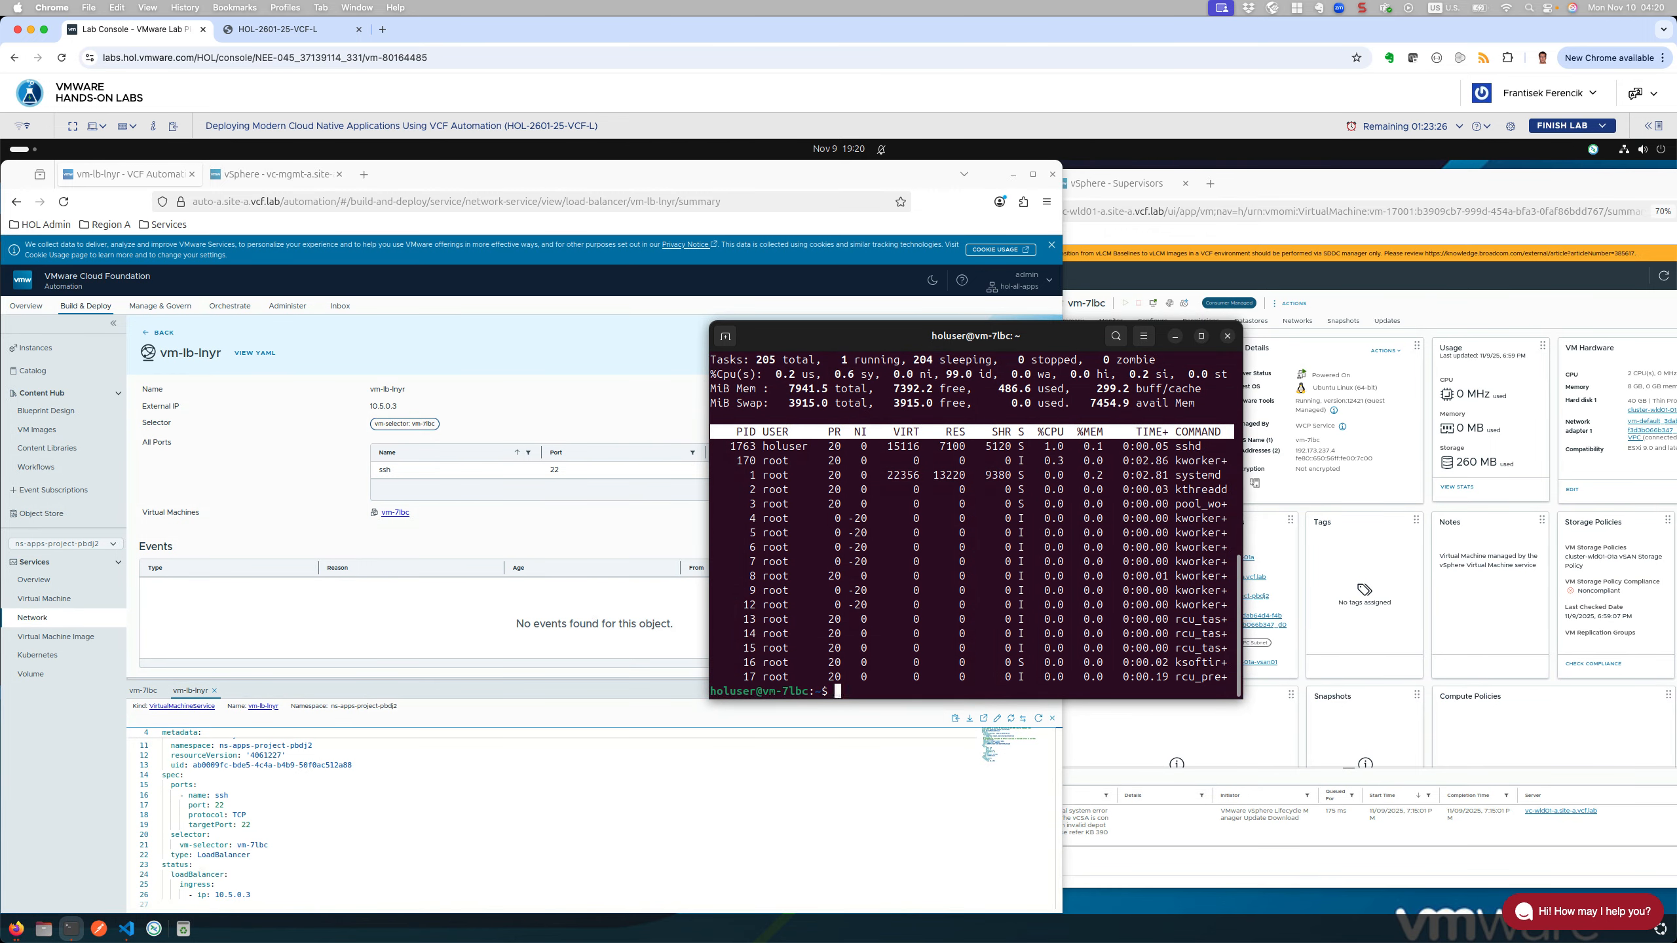
# Step: Run ip a and highlight eth0's address 192.173.237.4/27
pyautogui.write('ip a')
pyautogui.press('Return')
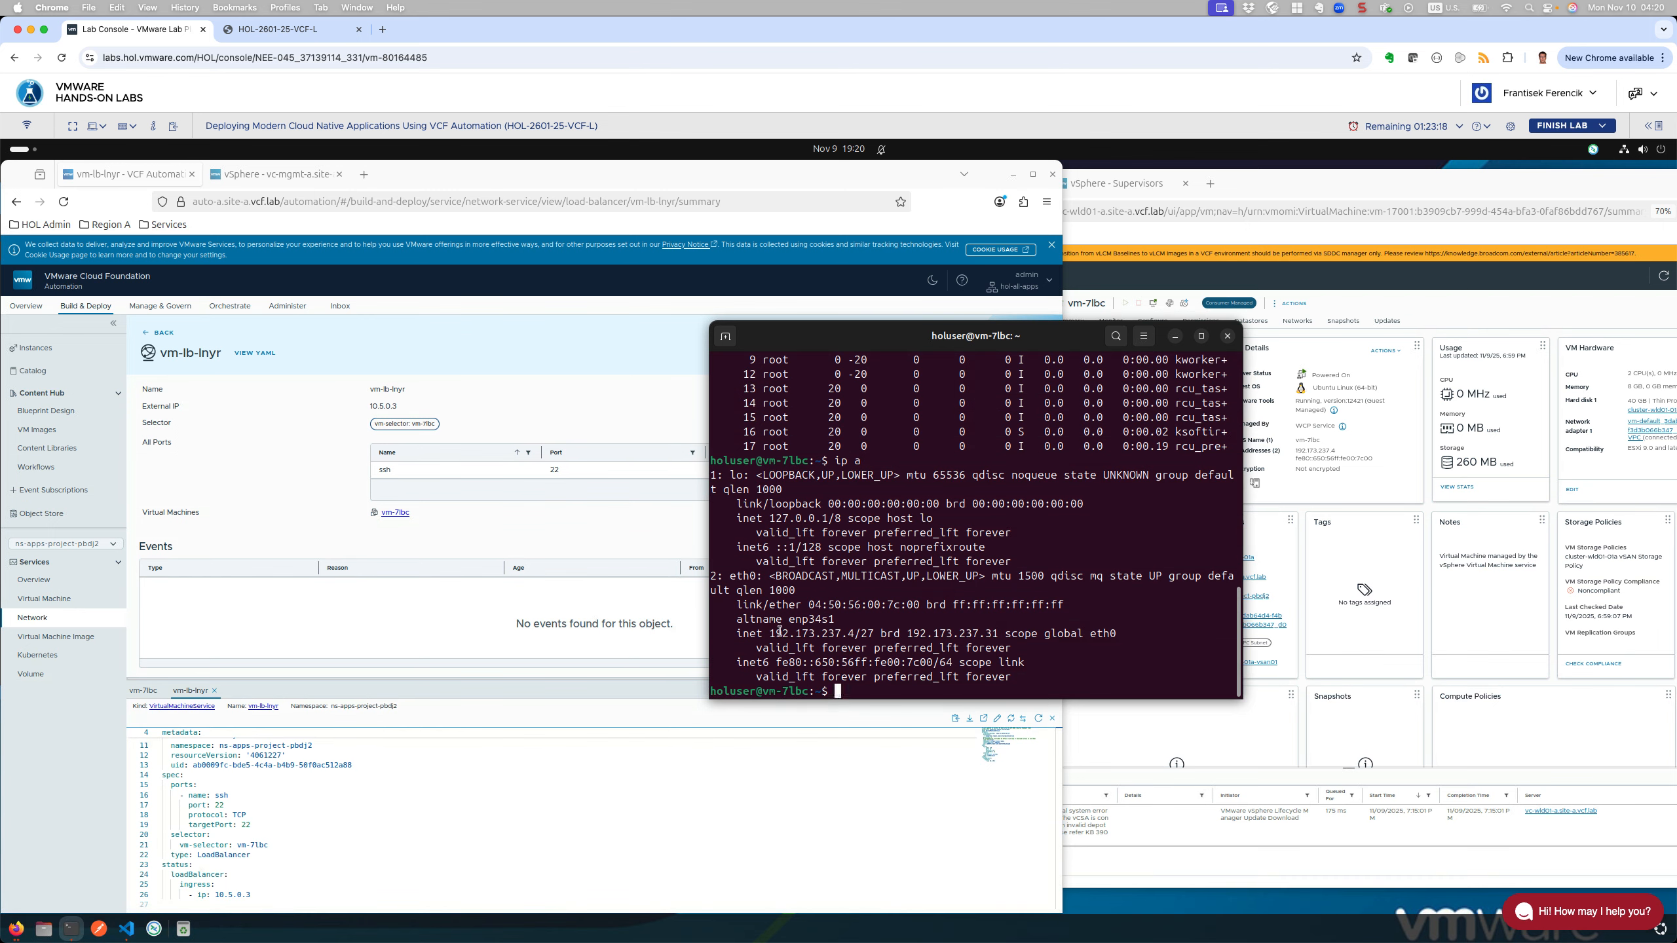
pyautogui.moveTo(770, 633); pyautogui.dragTo(910, 631)
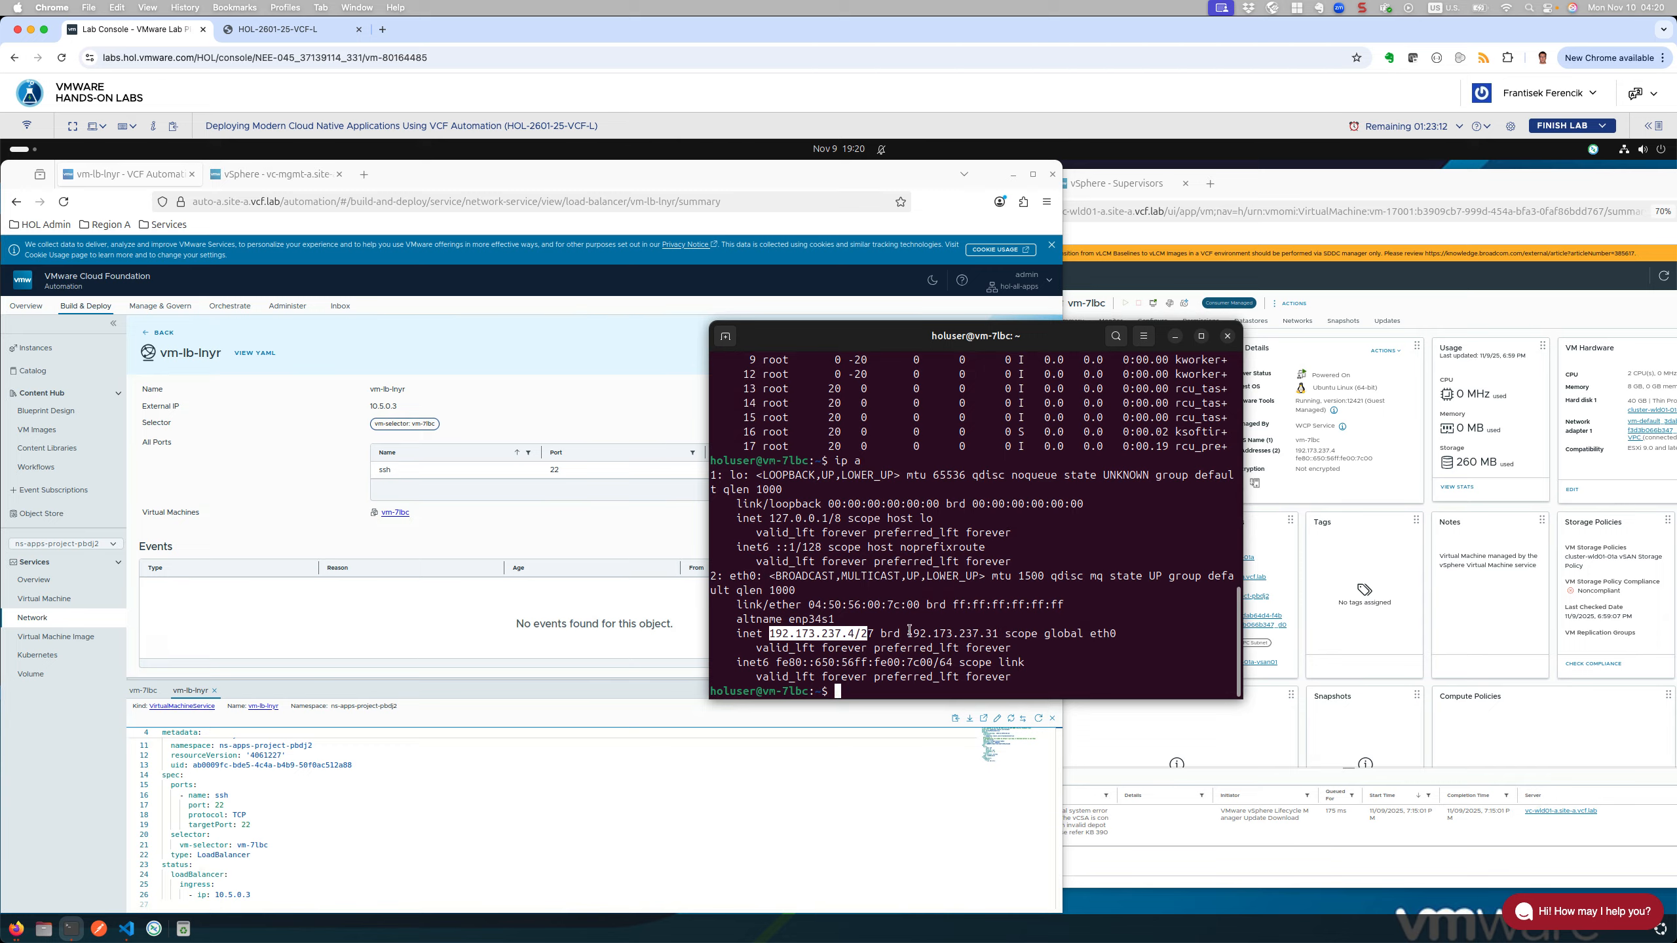
# Step: Clear the terminal selection and bring the vSphere vm-7lbc summary to the front
pyautogui.click(935, 632)
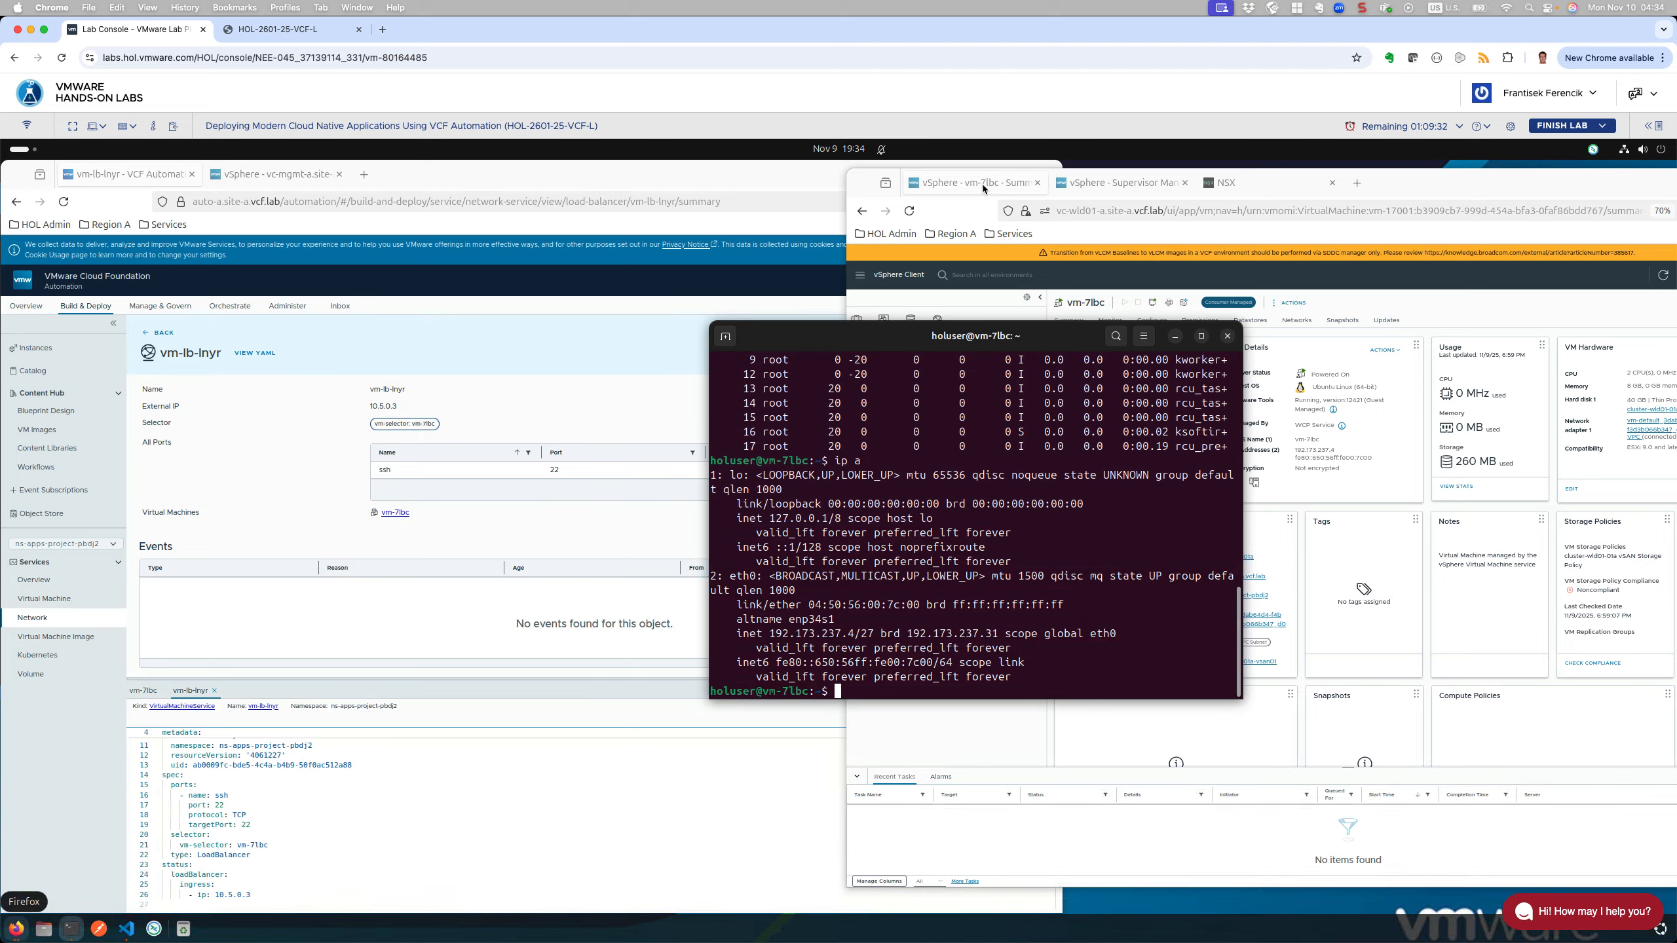
pyautogui.click(1527, 705)
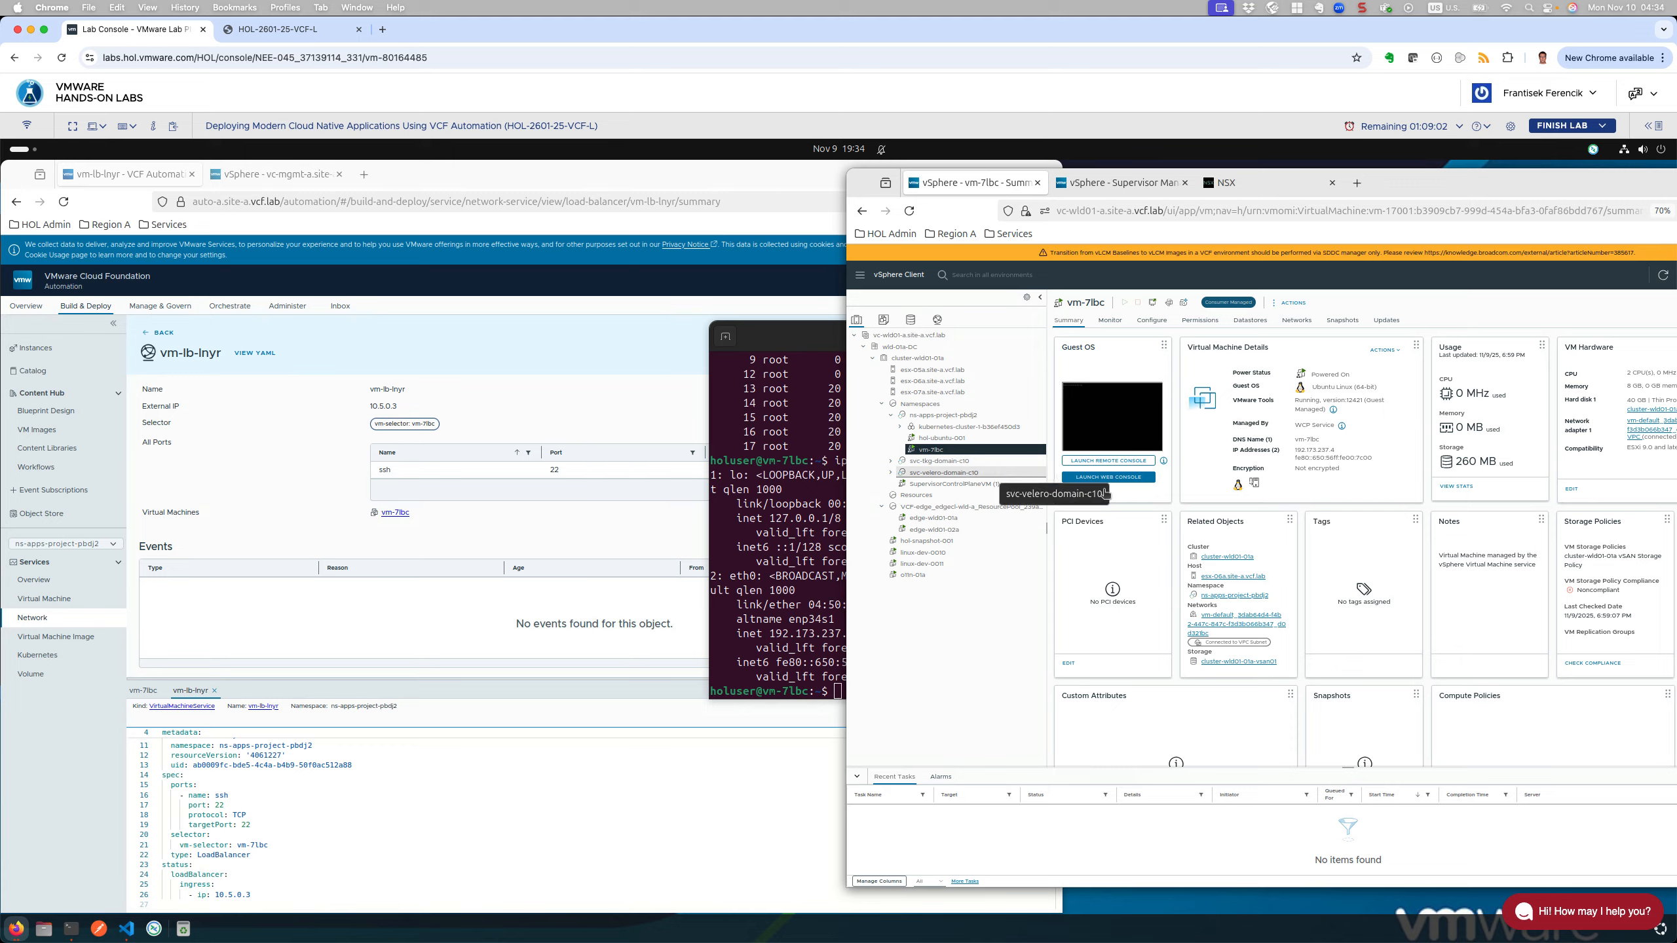
# Step: Maximize the NSX VPC topology and inspect the Default Transit Gateway and kubernetes-cluster subnet
pyautogui.click(1241, 185)
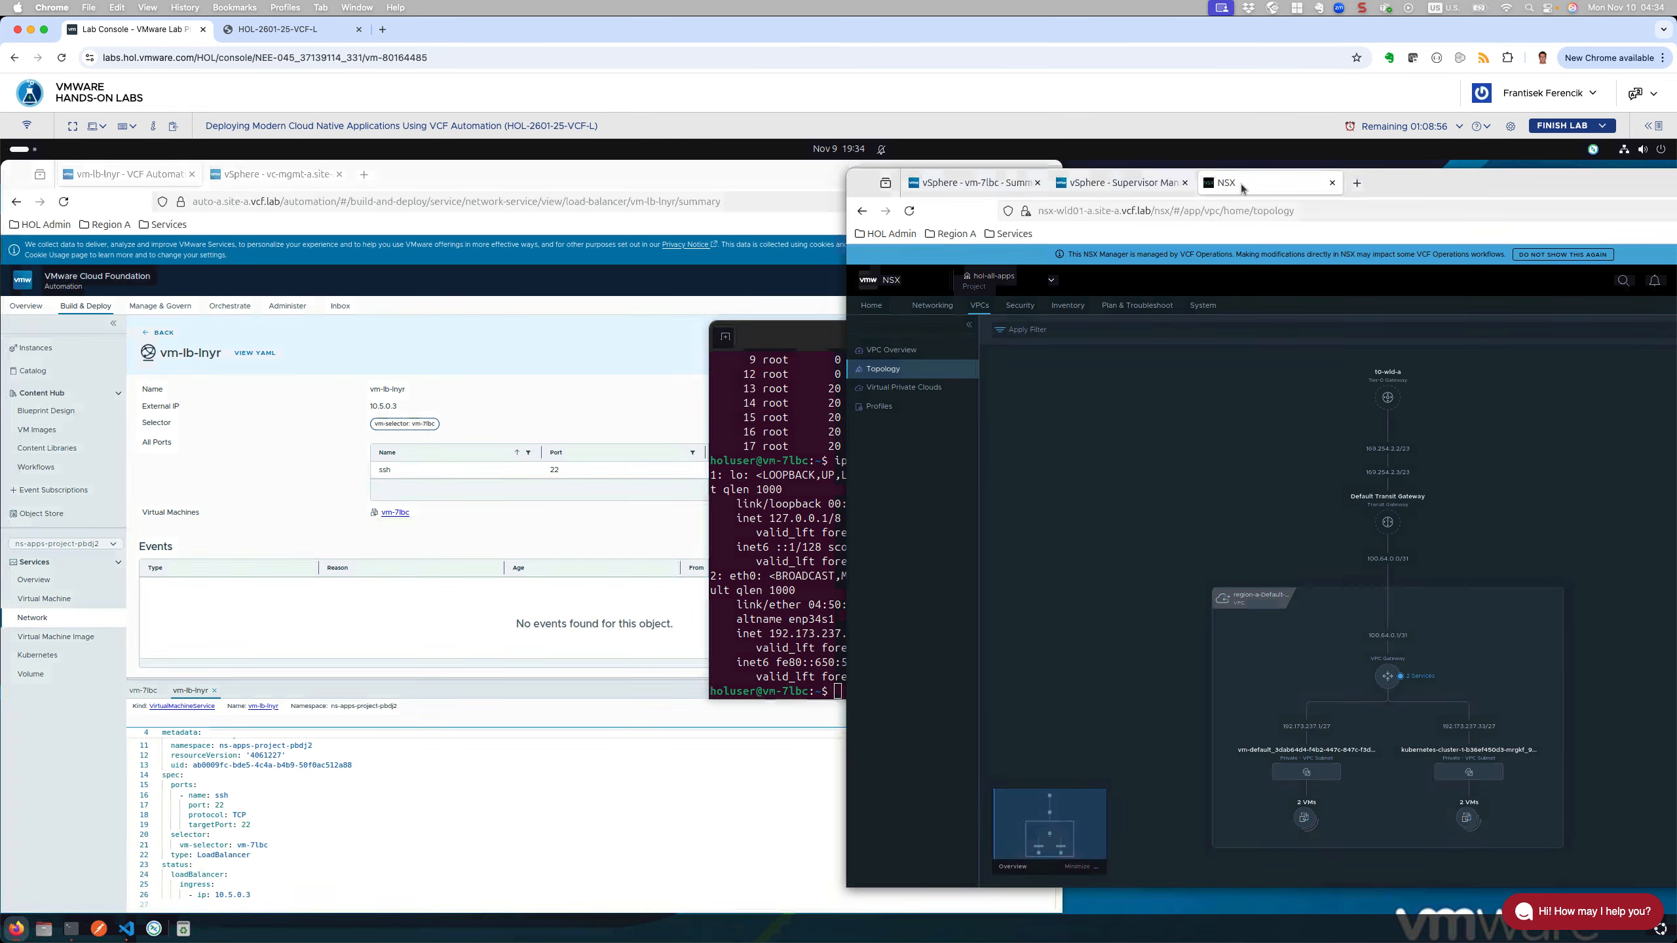
pyautogui.doubleClick(1425, 177)
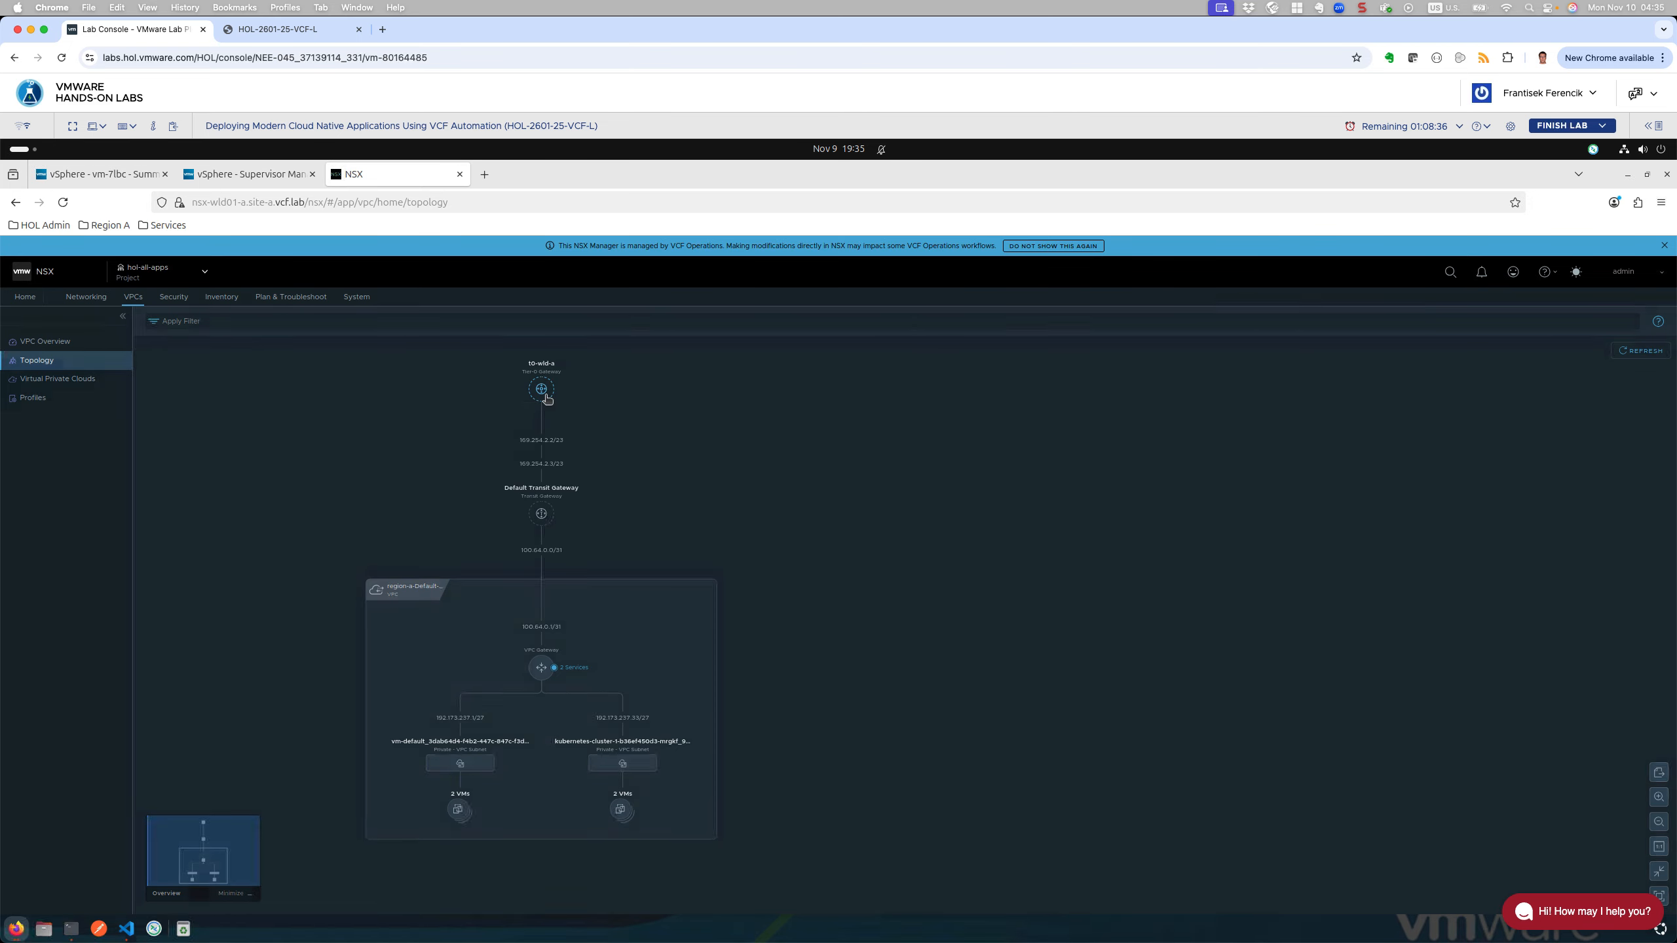
pyautogui.moveTo(543, 396)
pyautogui.click(544, 515)
pyautogui.moveTo(546, 520)
pyautogui.click(622, 764)
pyautogui.moveTo(624, 748)
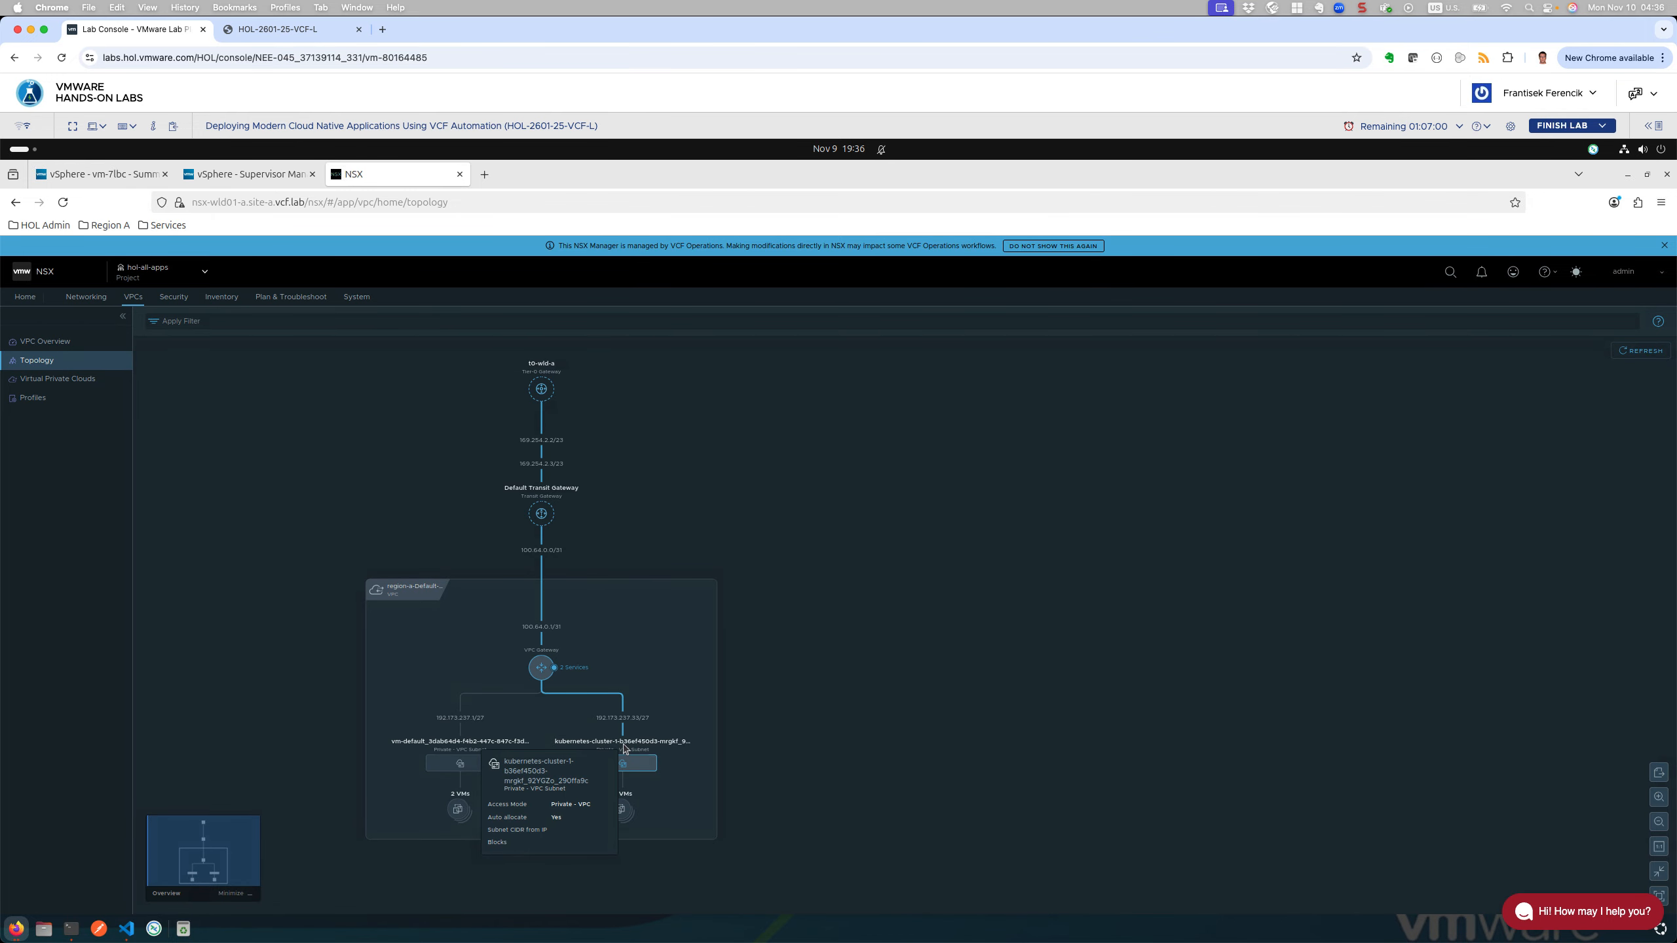
pyautogui.click(459, 810)
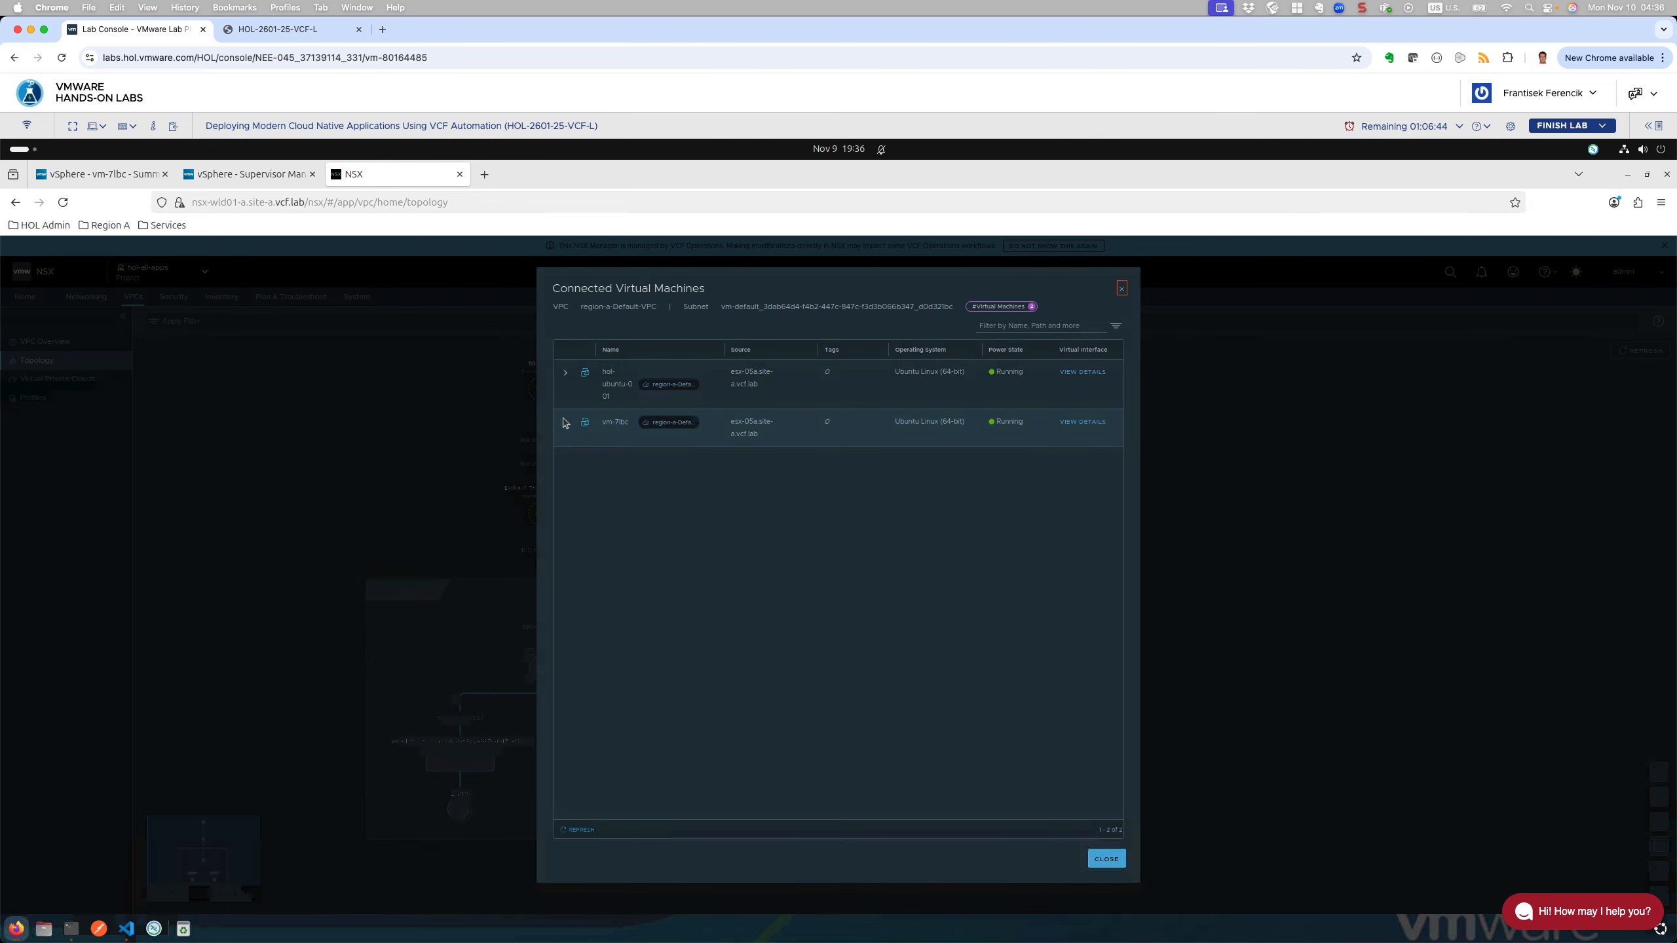
pyautogui.click(567, 426)
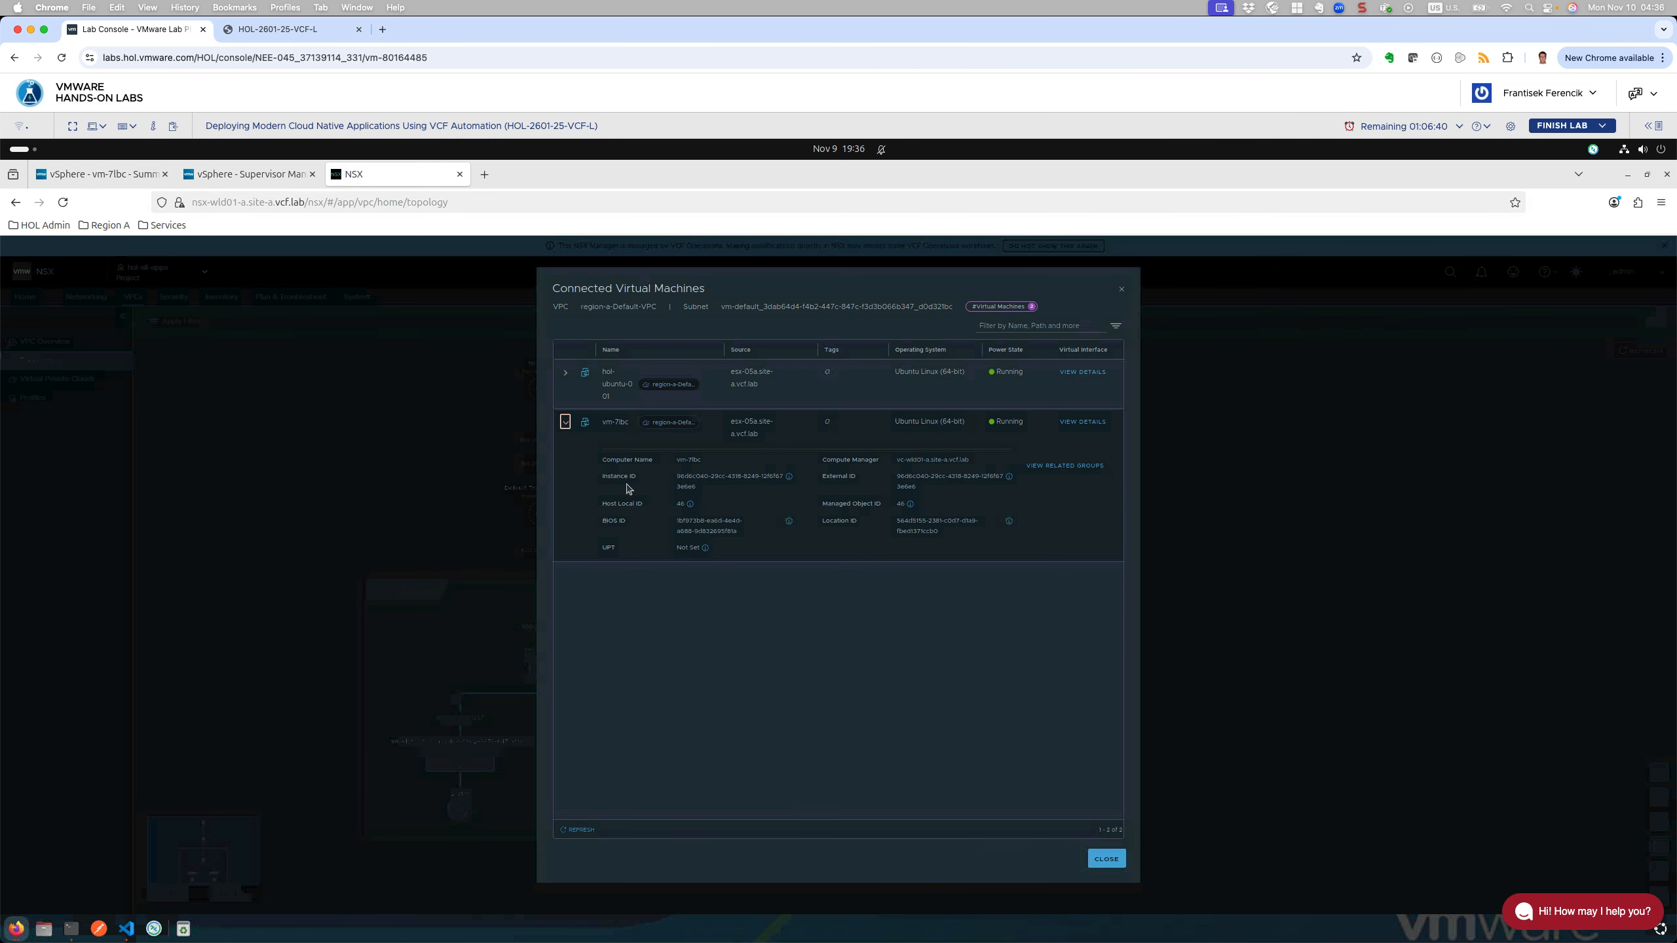
pyautogui.click(566, 422)
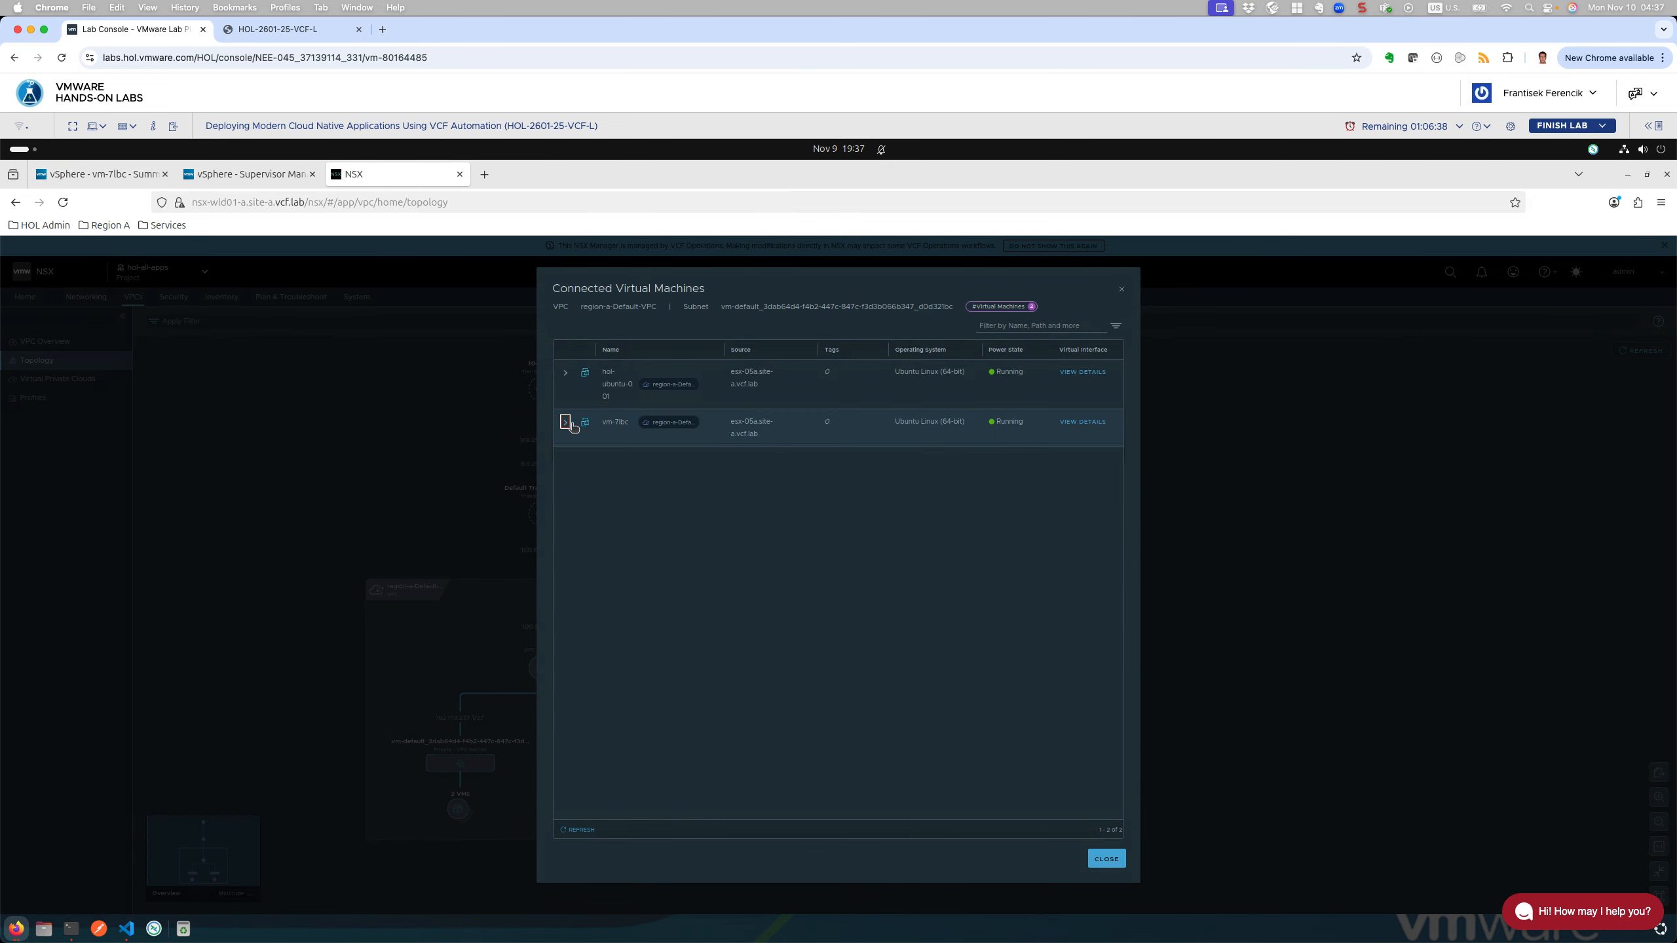
pyautogui.click(1106, 859)
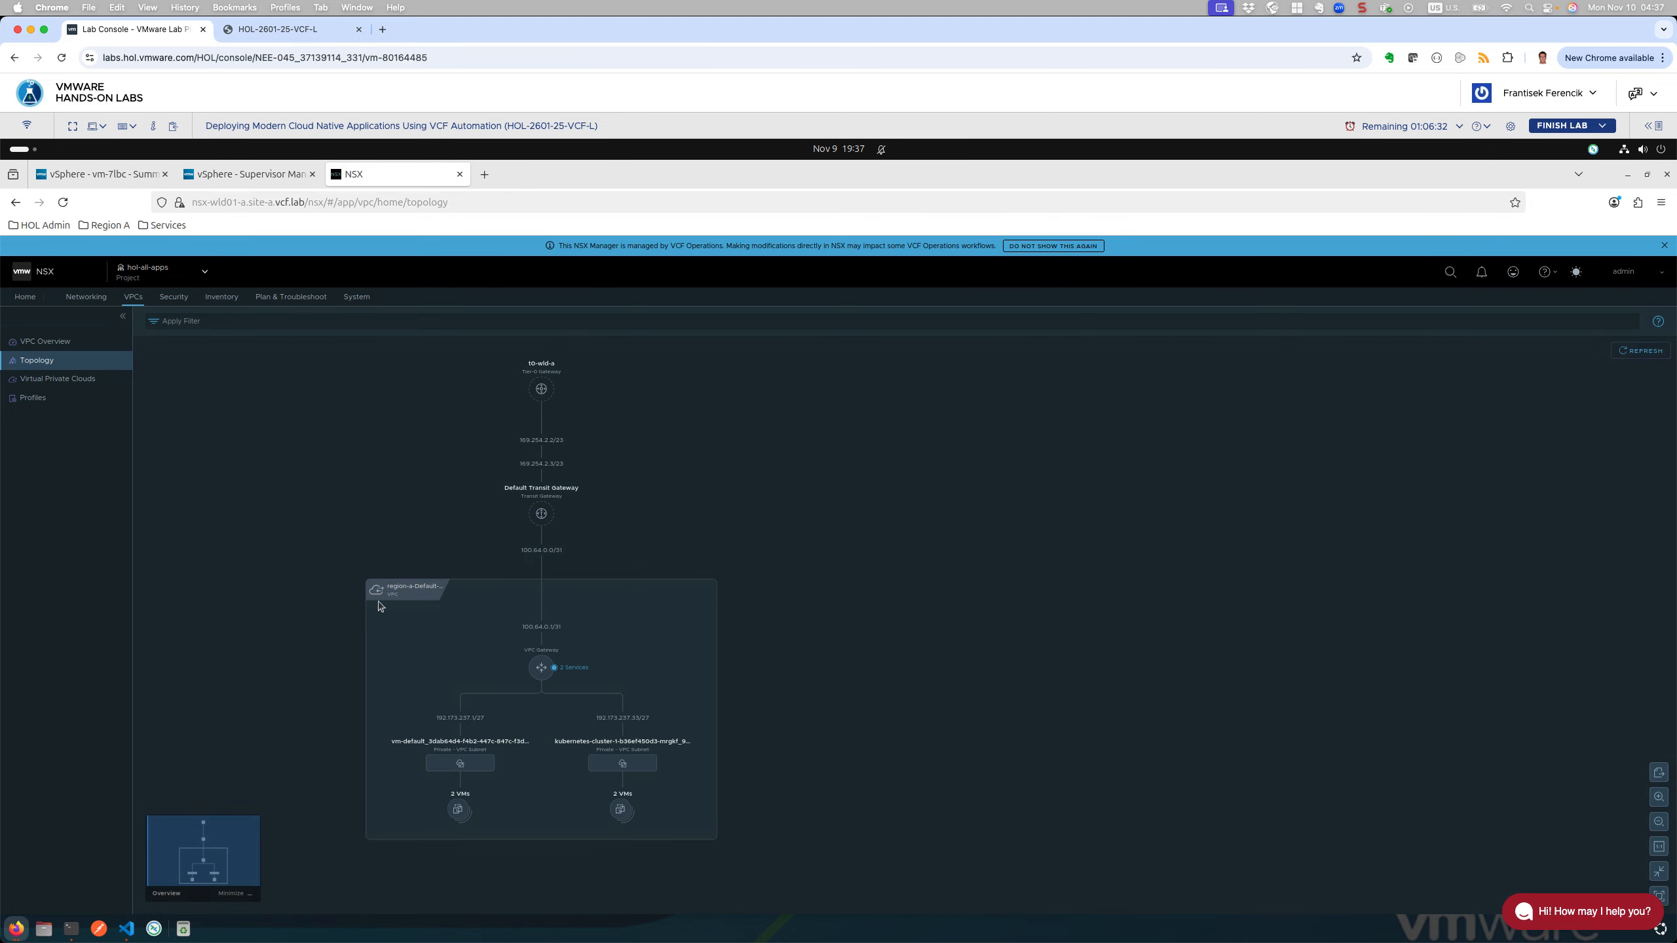
# Step: Inspect the VPC load balancer's virtual servers, noting address 10.5.0.3 and port 6443
pyautogui.click(580, 669)
pyautogui.click(581, 670)
pyautogui.click(645, 689)
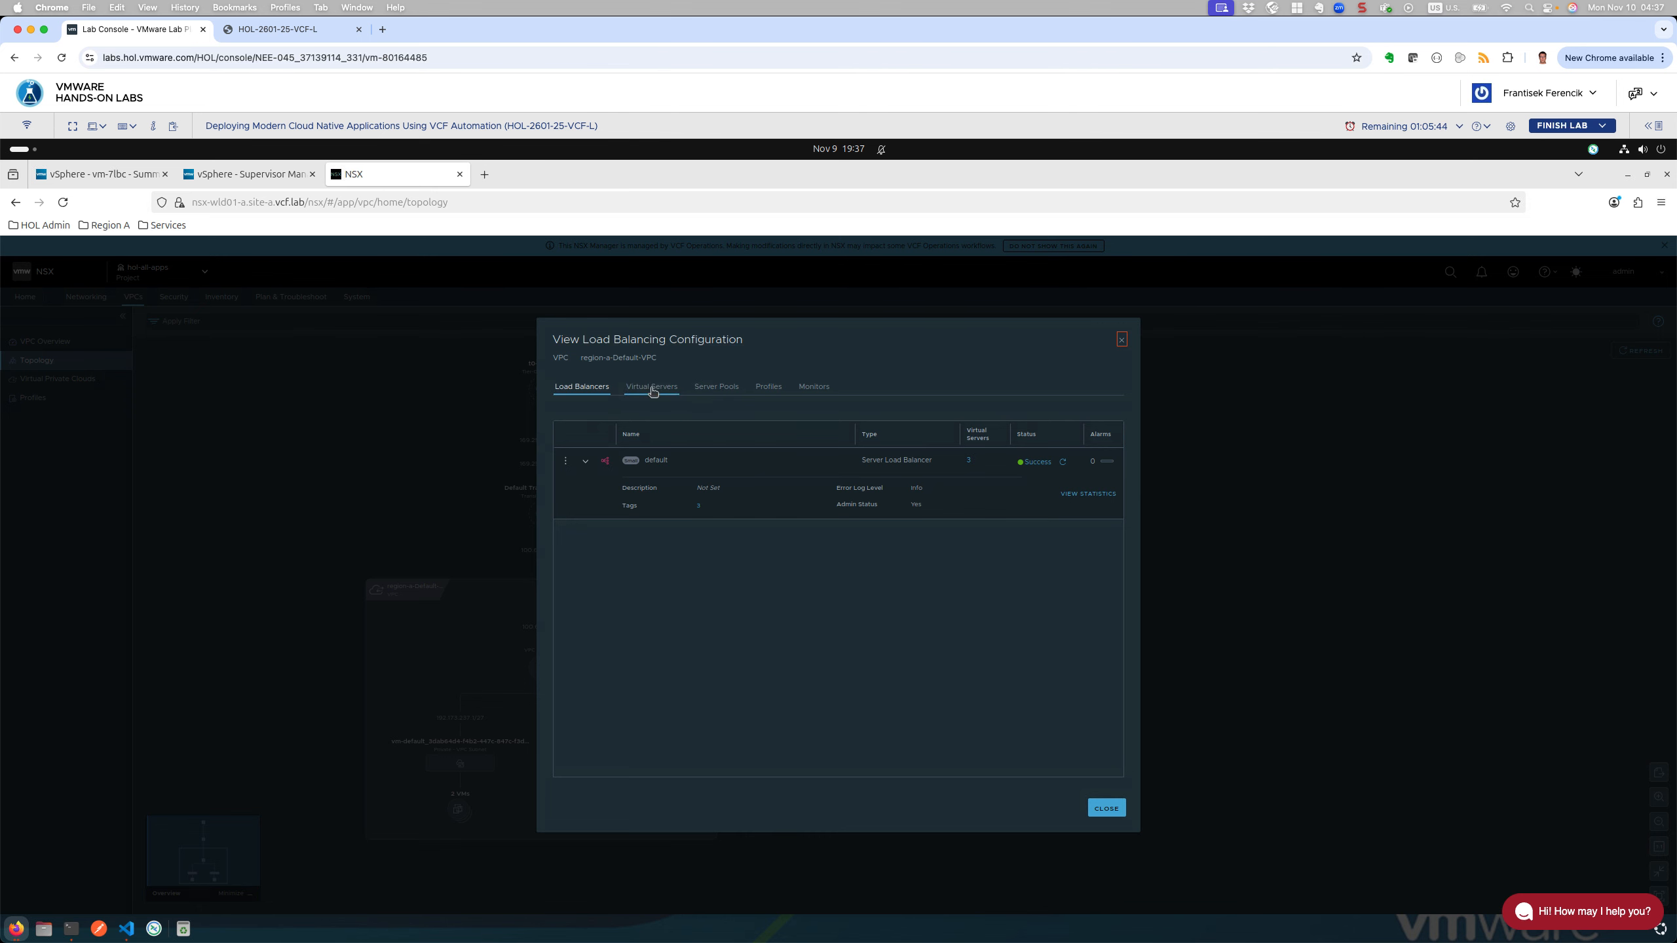
pyautogui.click(653, 391)
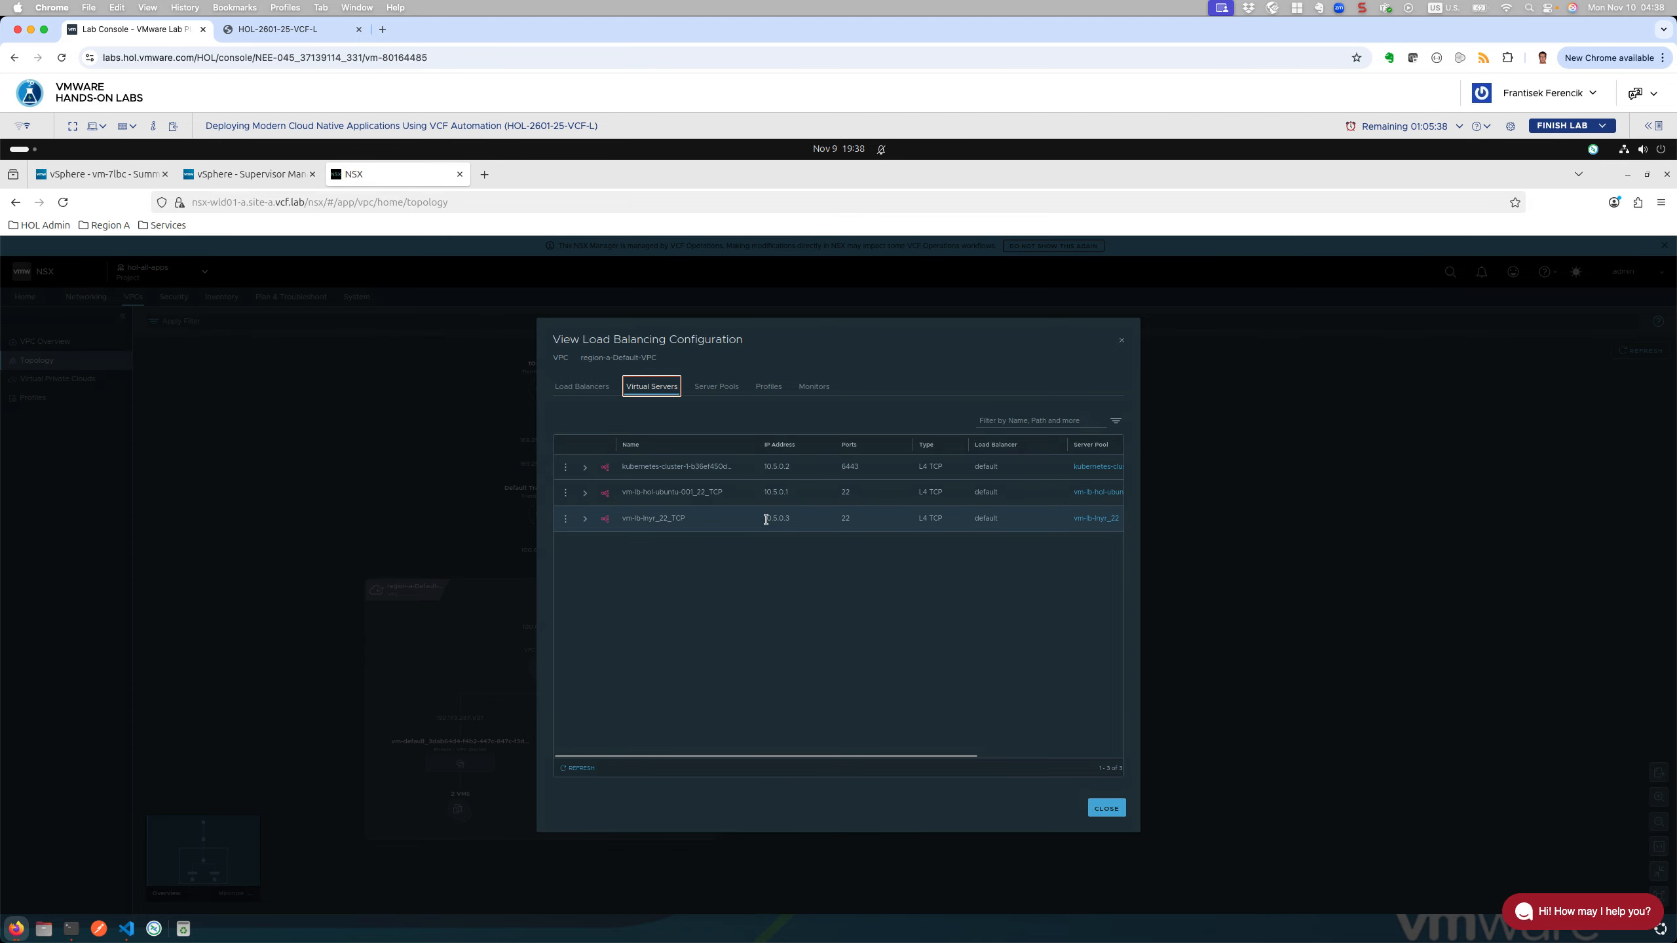
pyautogui.moveTo(767, 521); pyautogui.dragTo(797, 522)
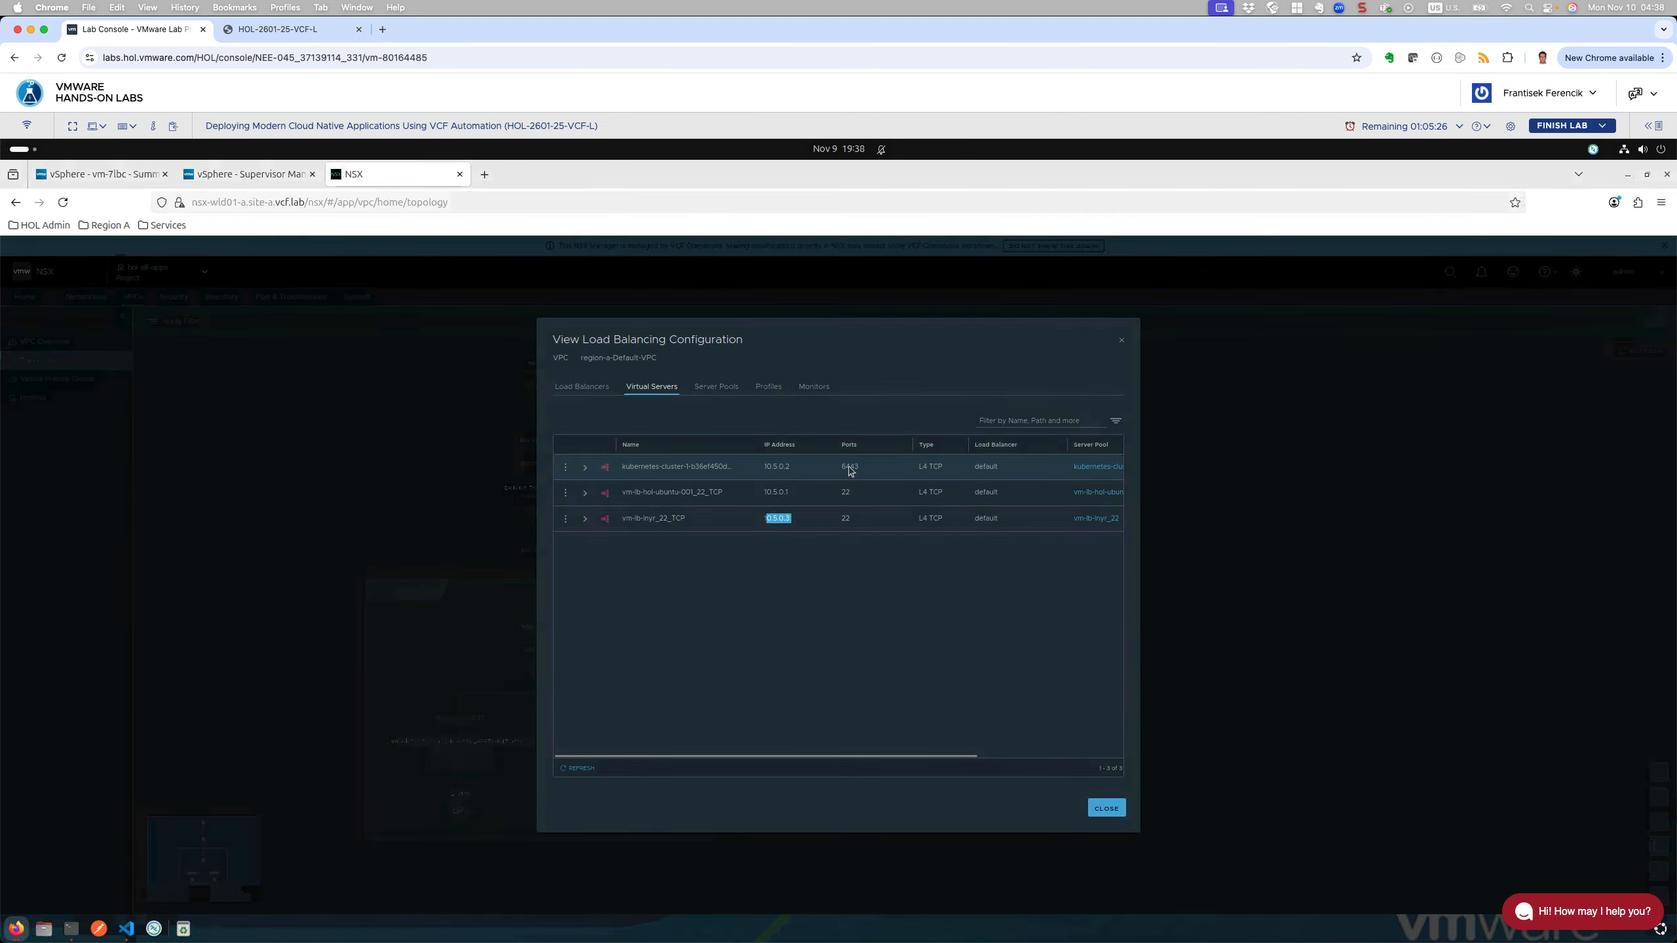
pyautogui.moveTo(839, 466); pyautogui.dragTo(868, 471)
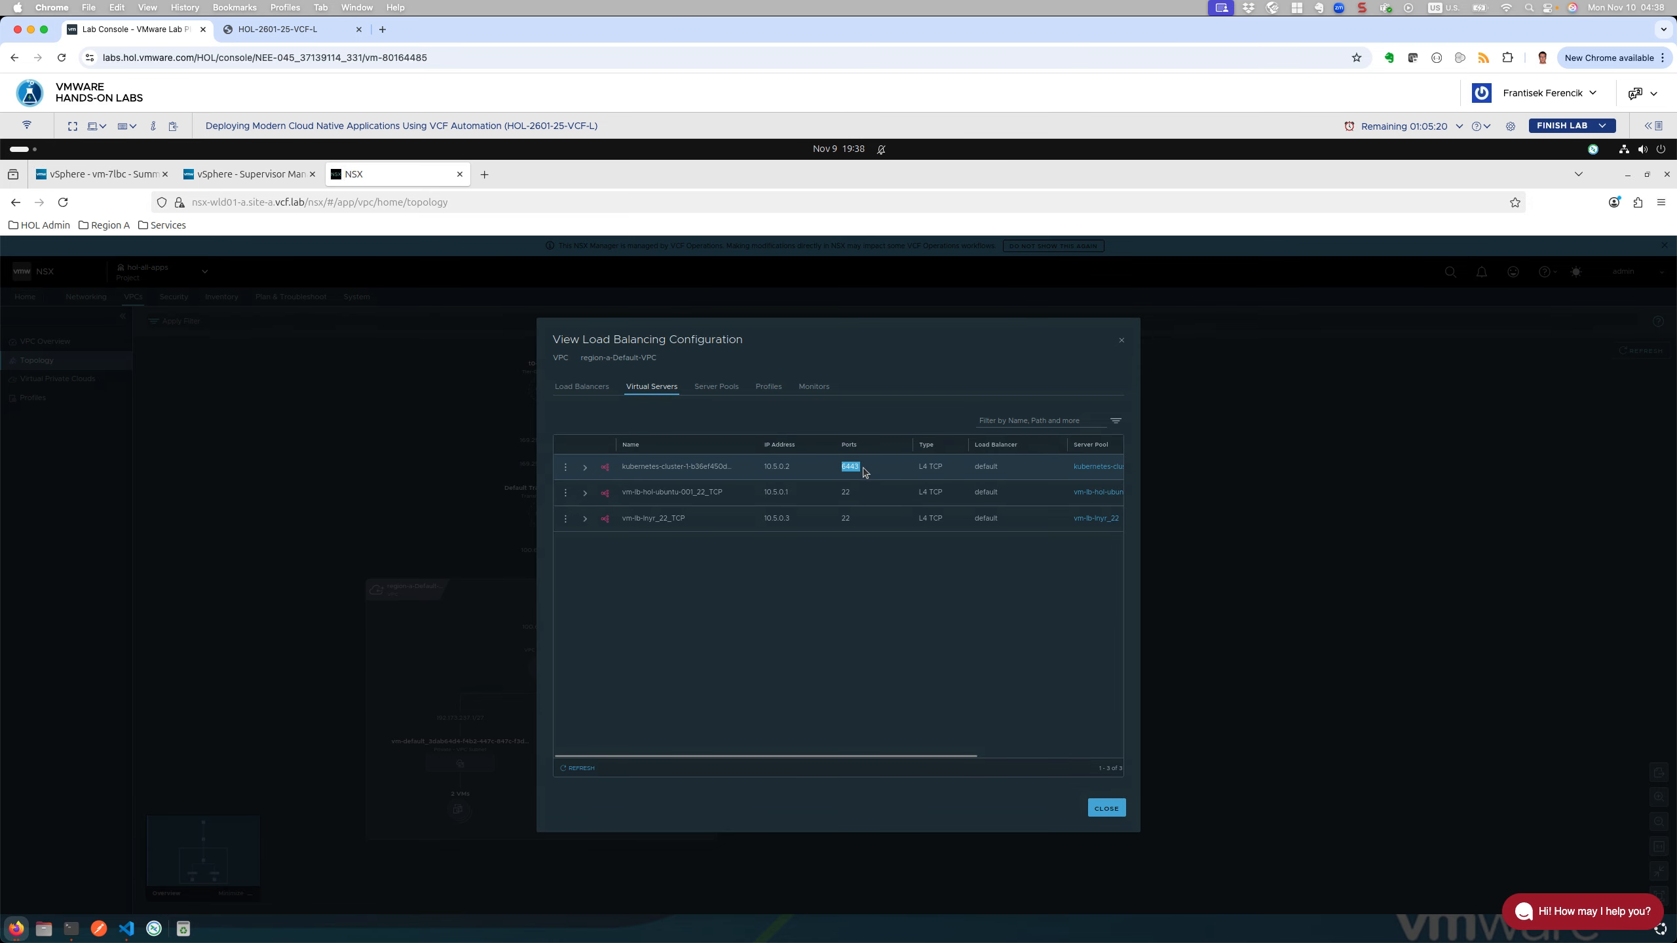
pyautogui.click(847, 522)
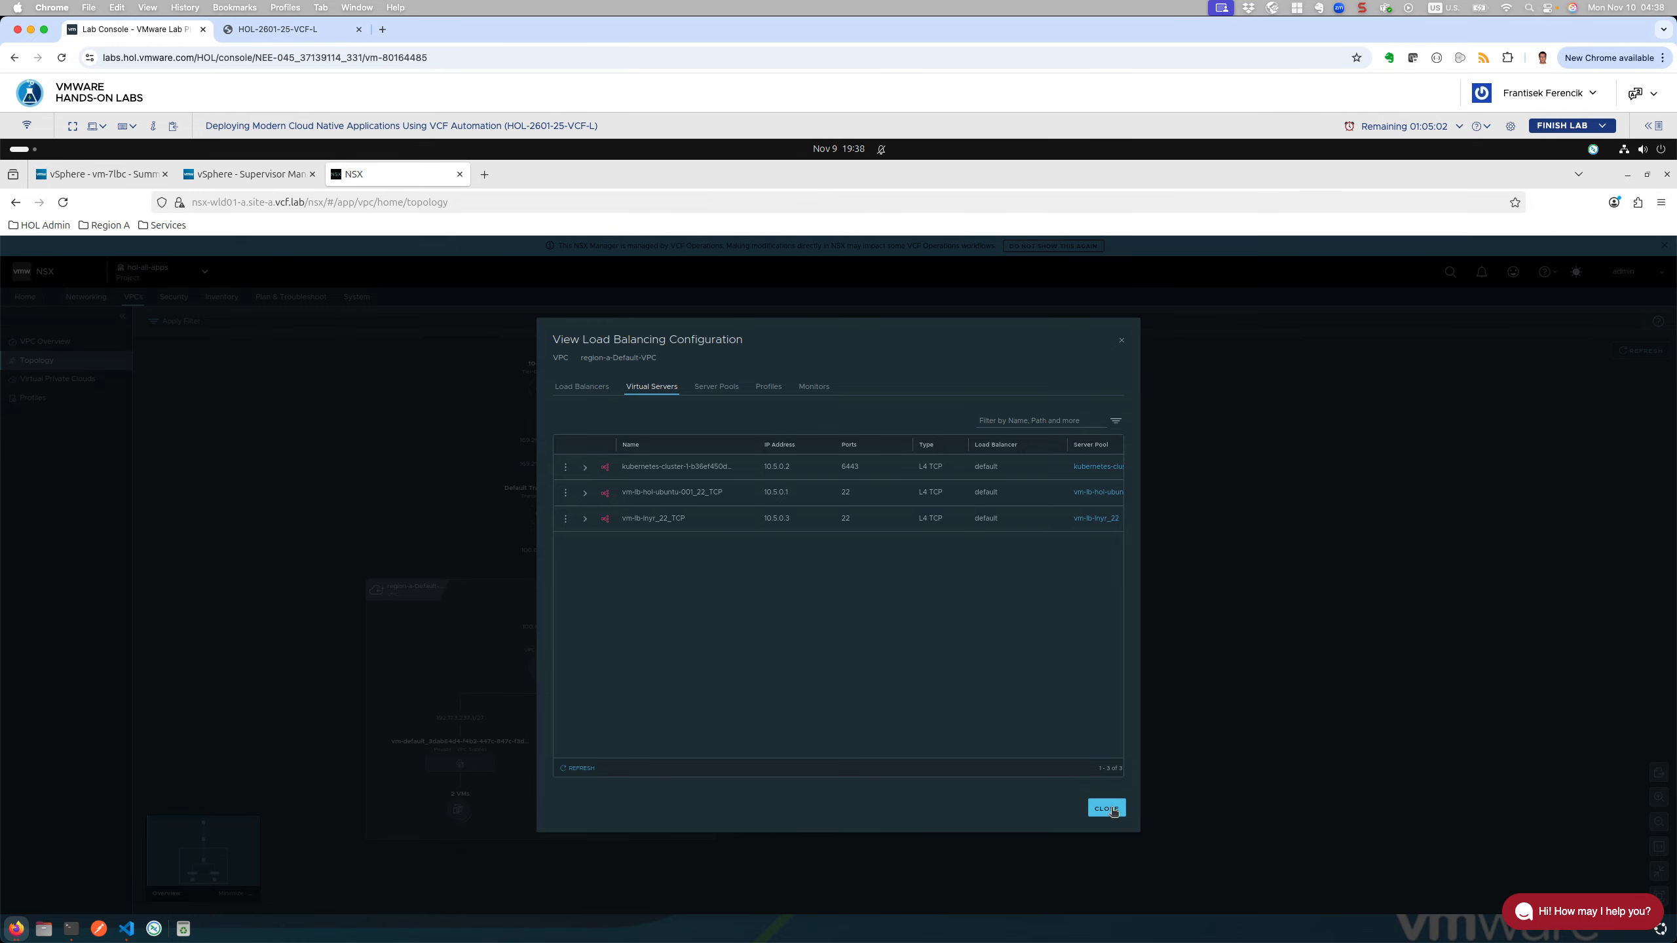
# Step: Close the load balancer view, shrink the NSX window, and bring VCF Automation's vm-lb-lnyr page forward
pyautogui.click(1112, 812)
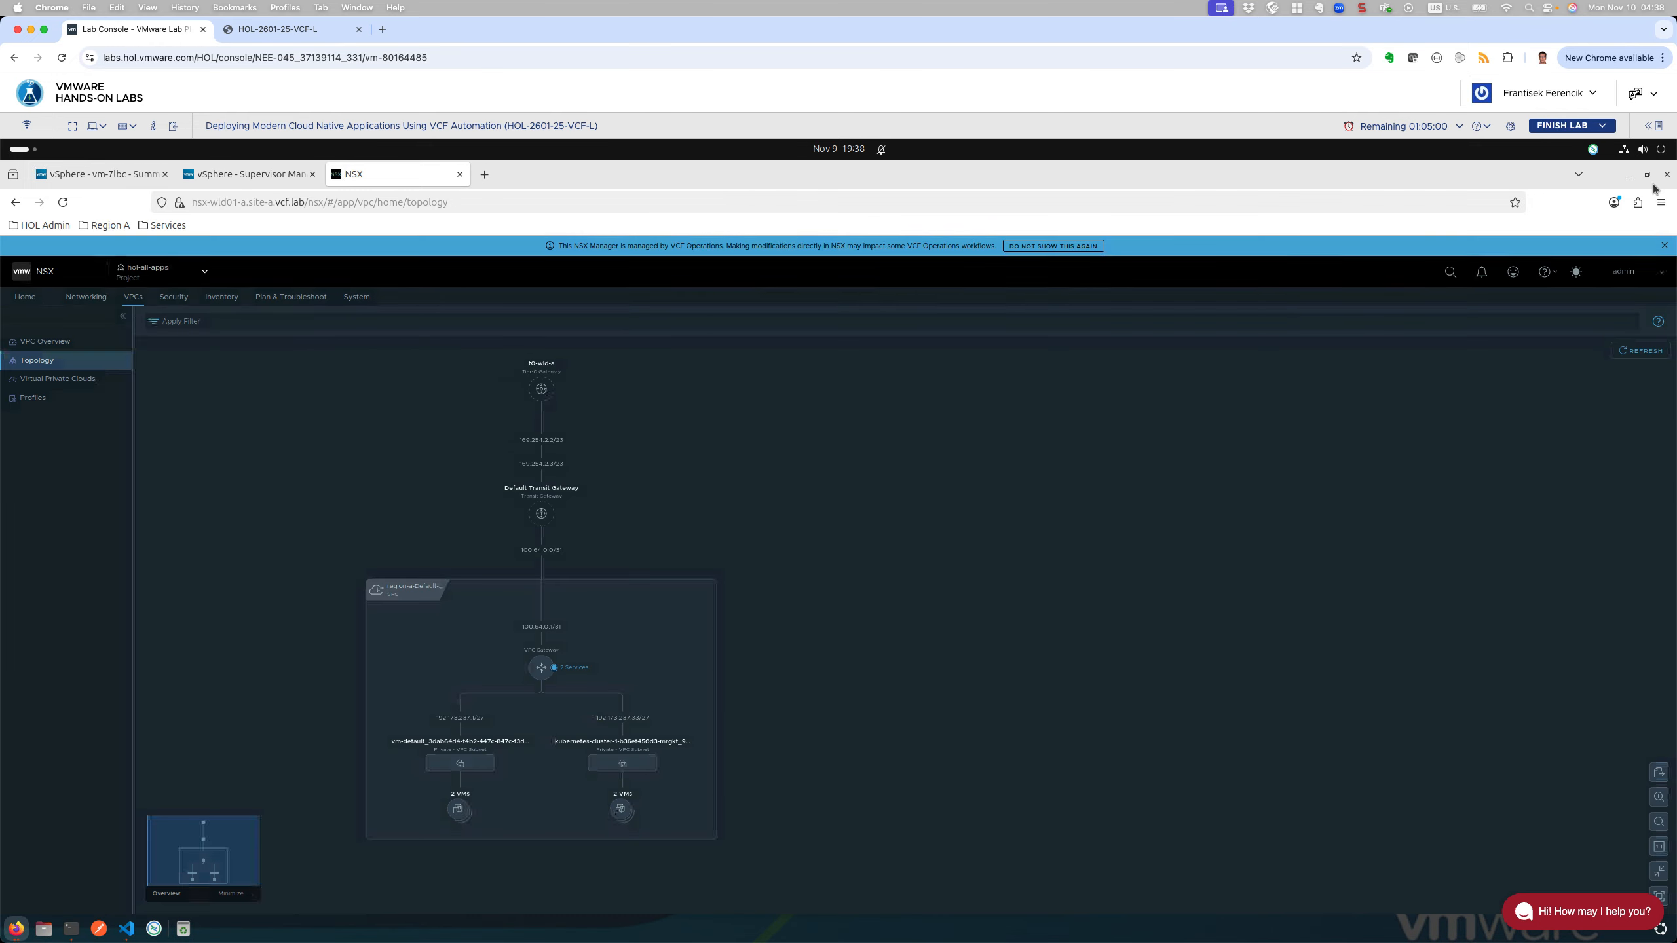
pyautogui.click(1646, 174)
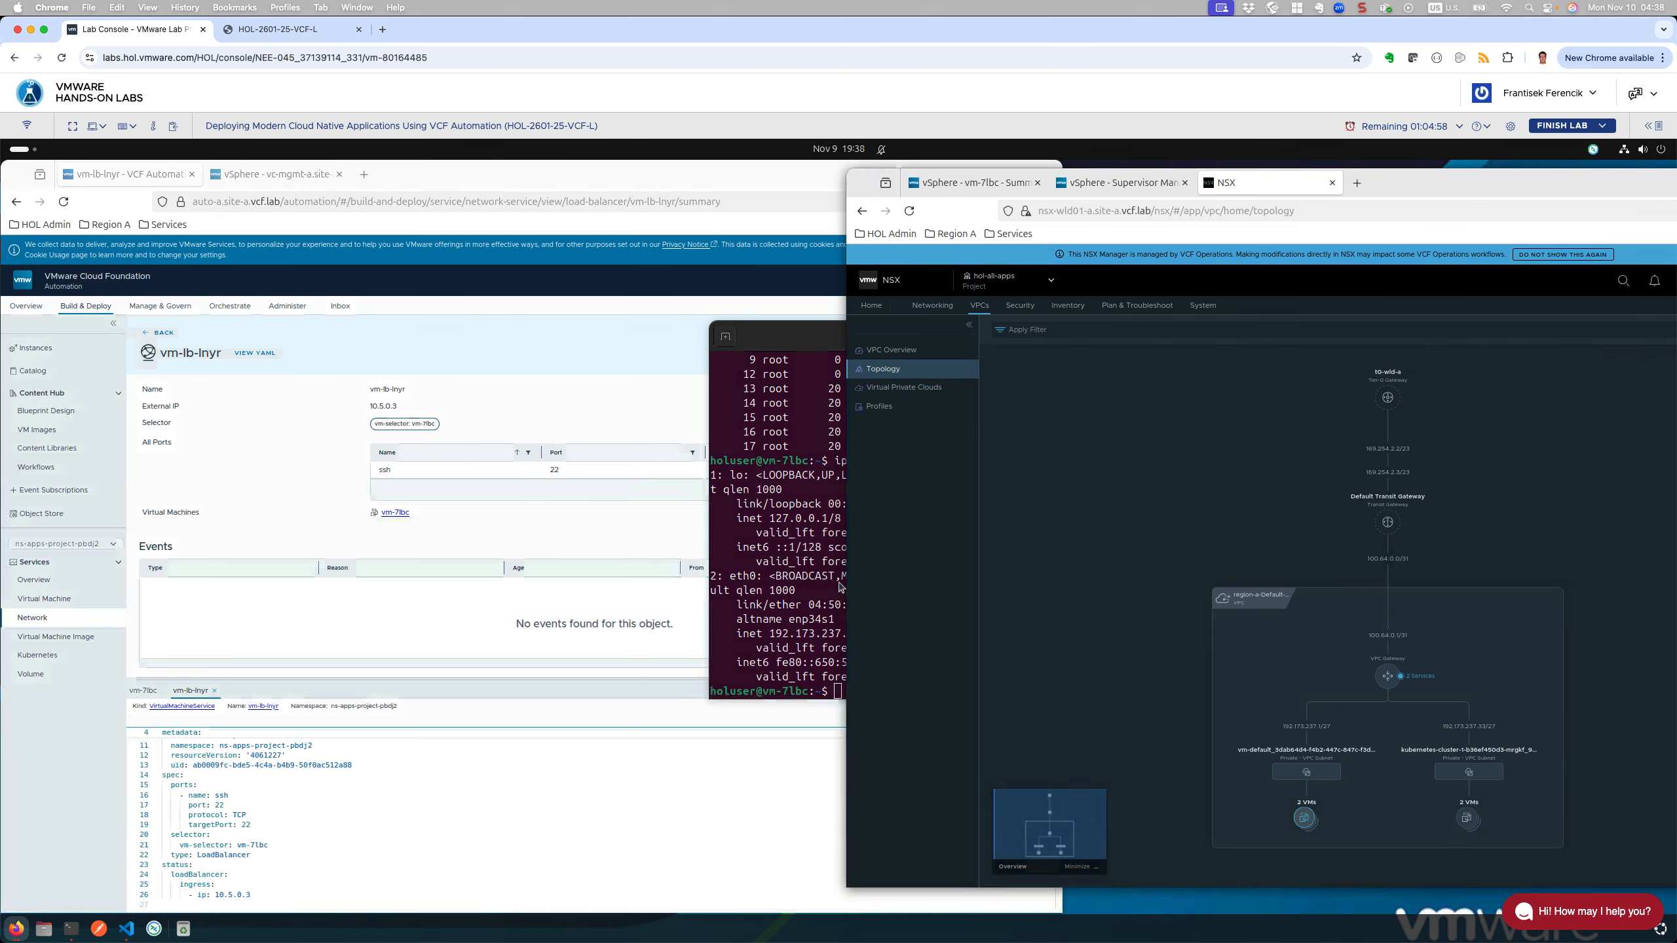
pyautogui.click(394, 776)
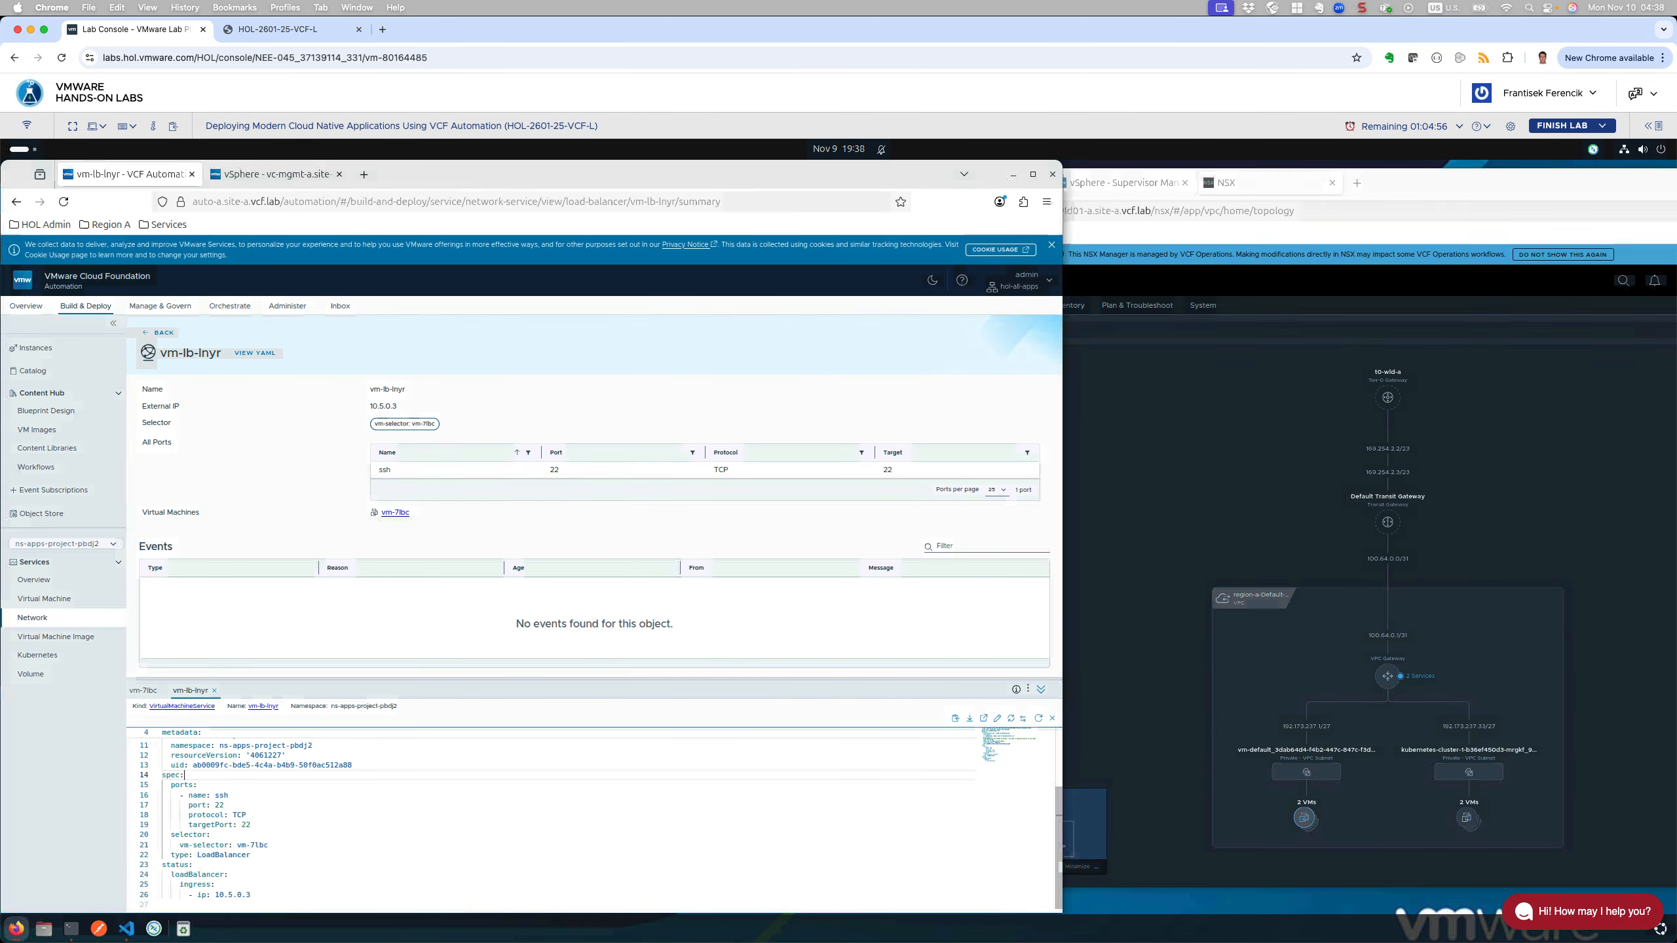